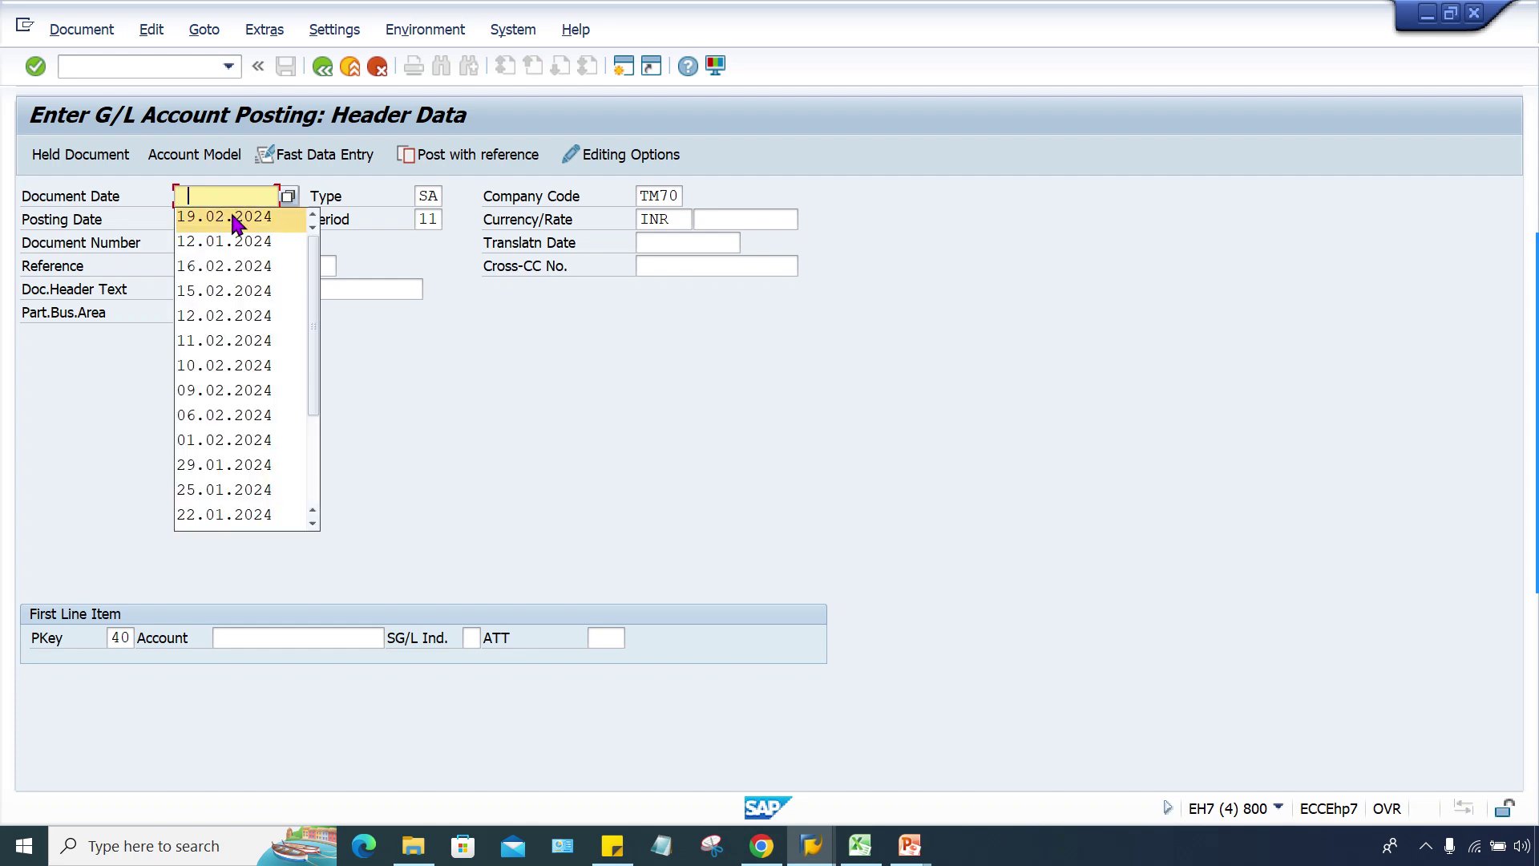
Step: Set the document date to 19.02.2024, enter G/L account 4000 for the first line item and continue to the item details
click(265, 636)
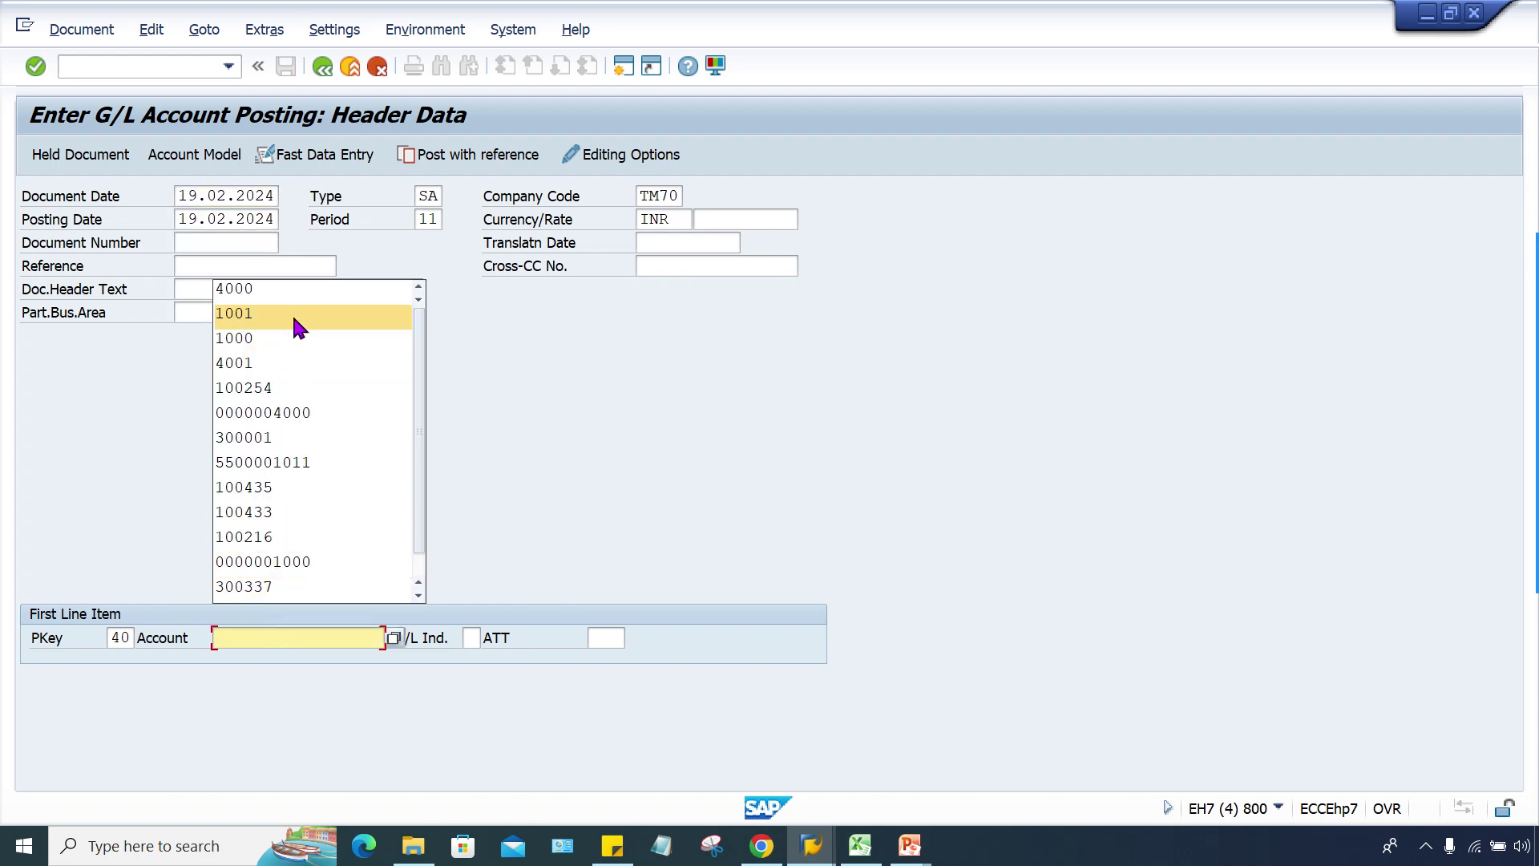
click(295, 290)
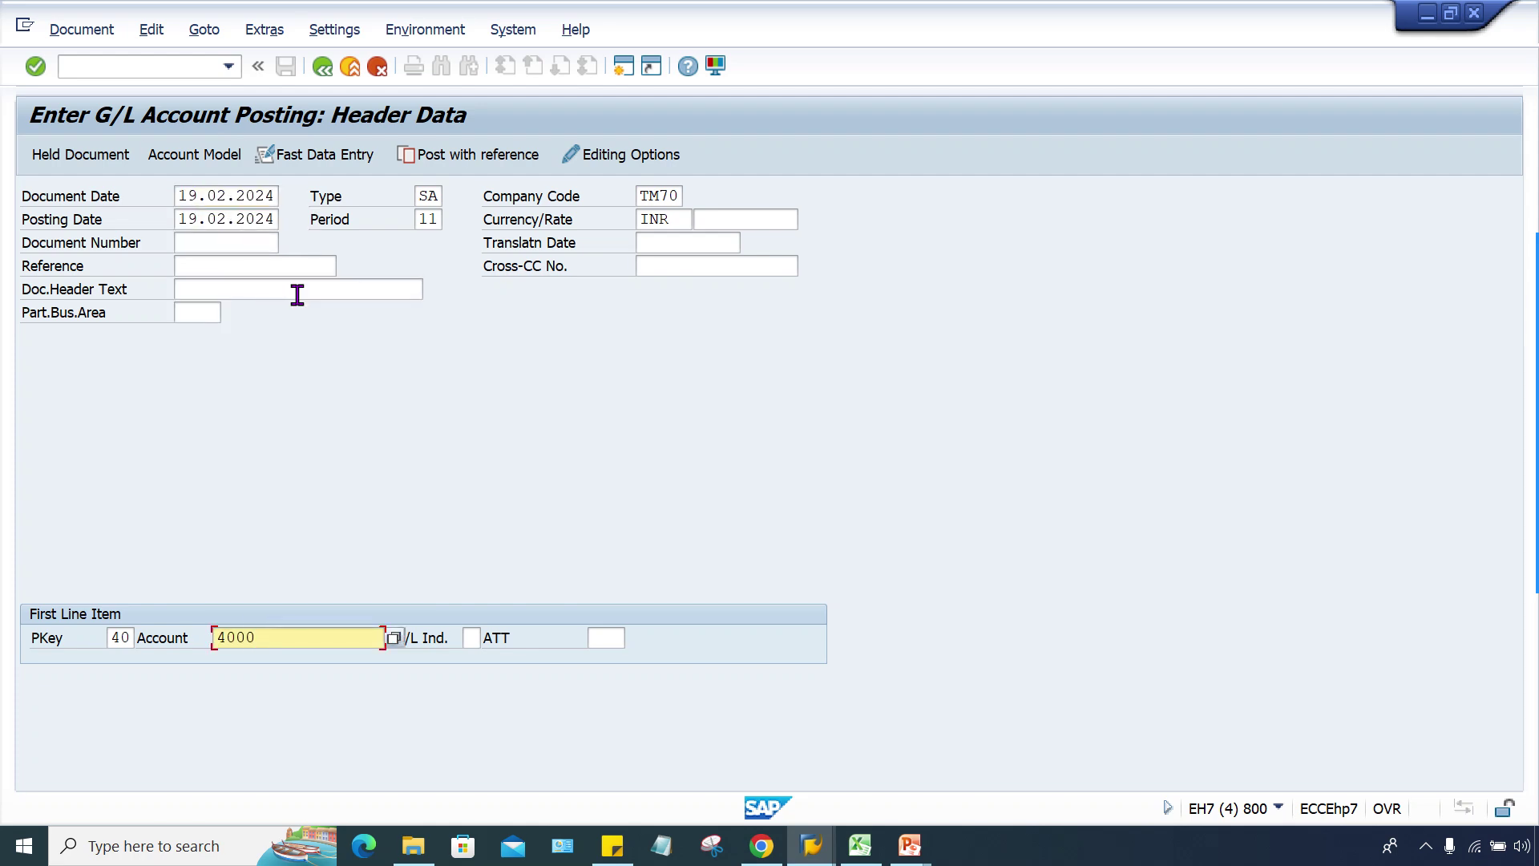
key(Return)
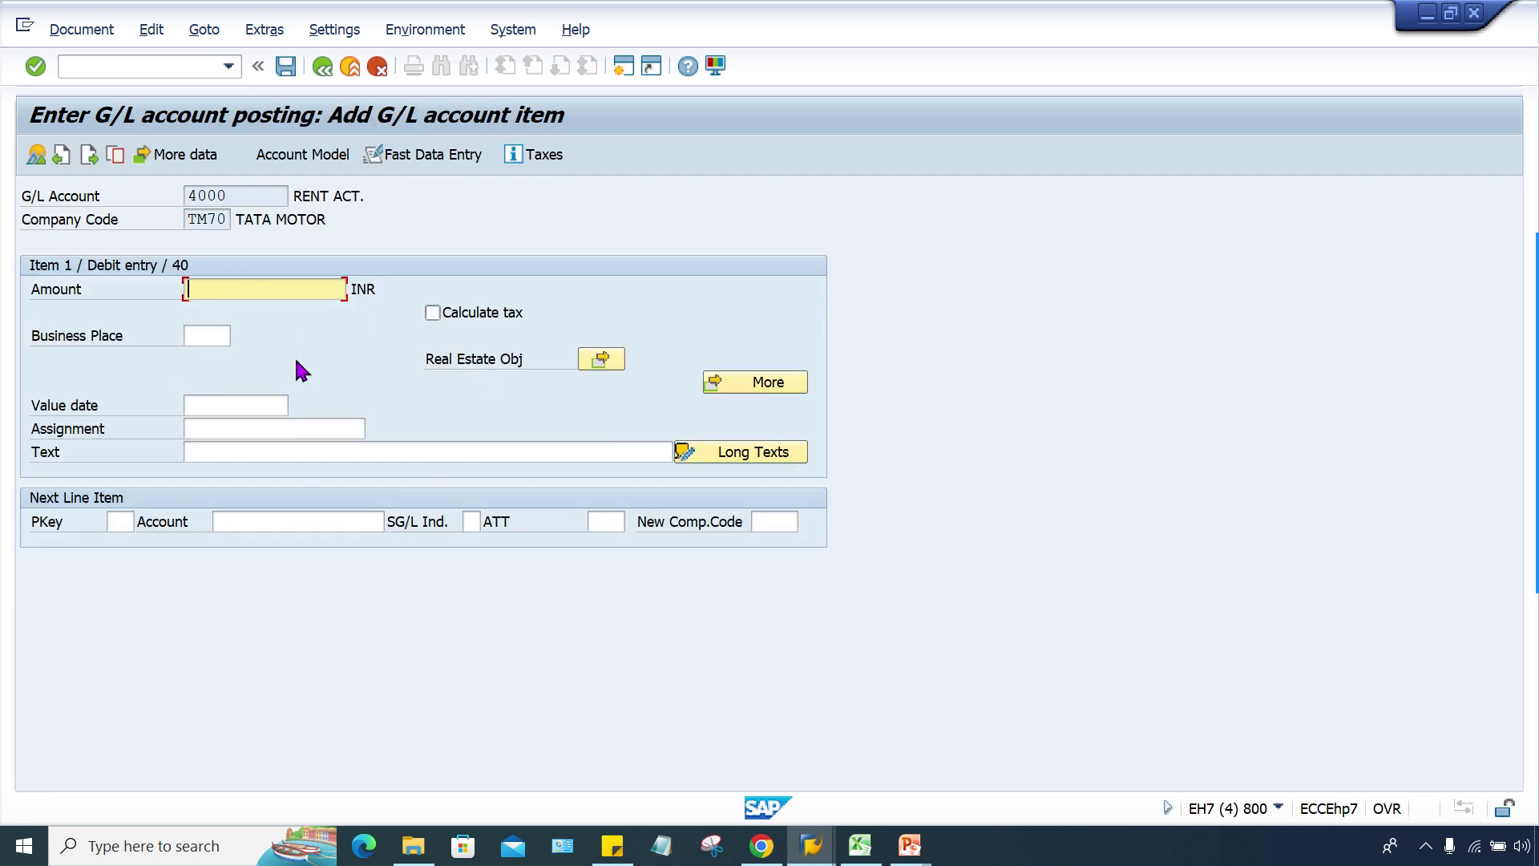
Step: Review the text, value date, business place and assignment fields offered for the debit item, plus its G/L account
click(238, 450)
click(228, 404)
click(198, 335)
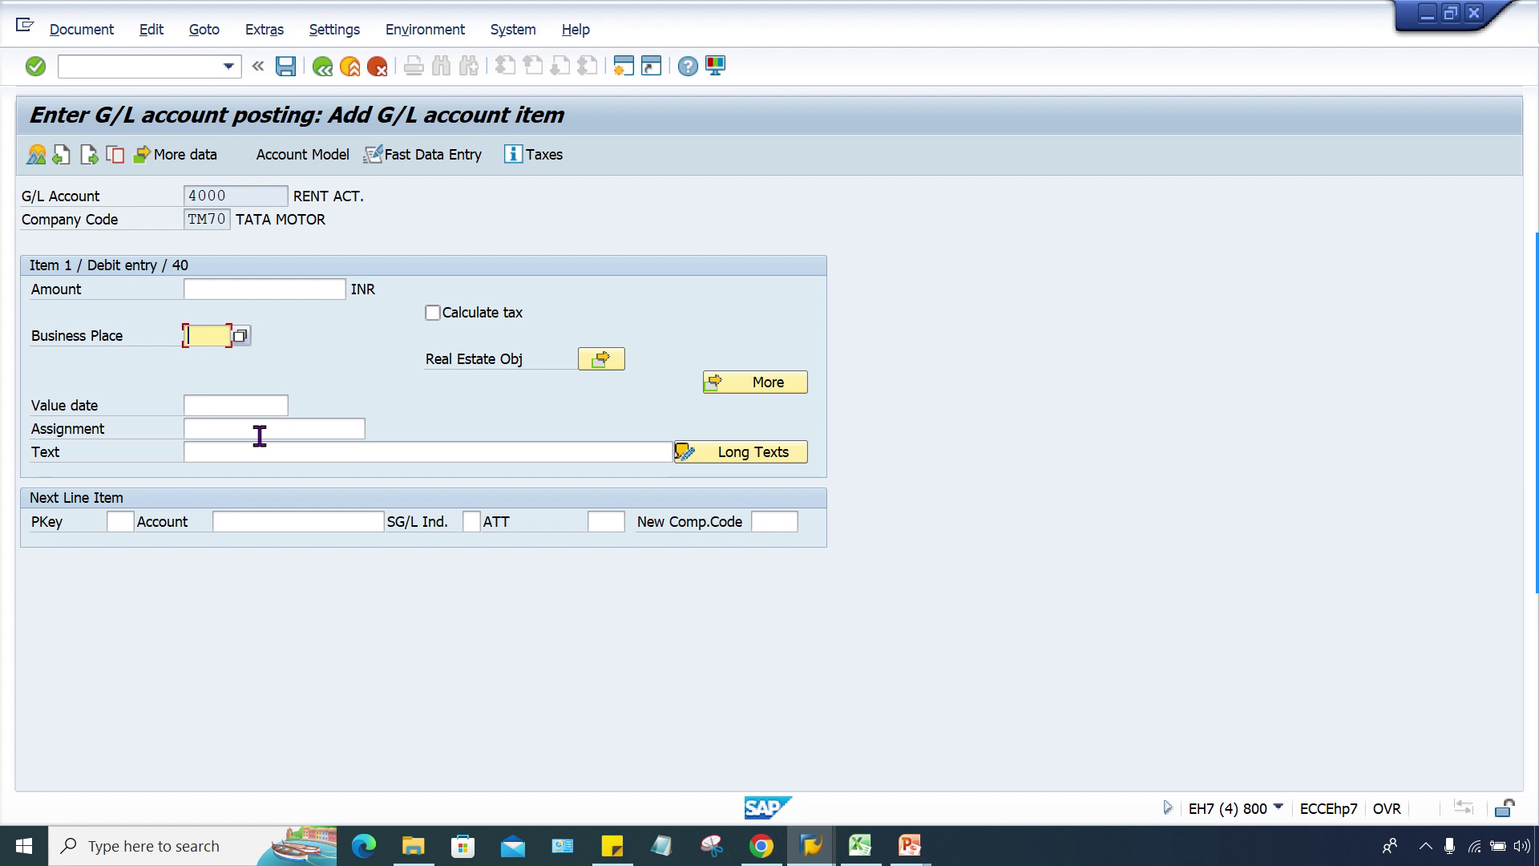
click(237, 425)
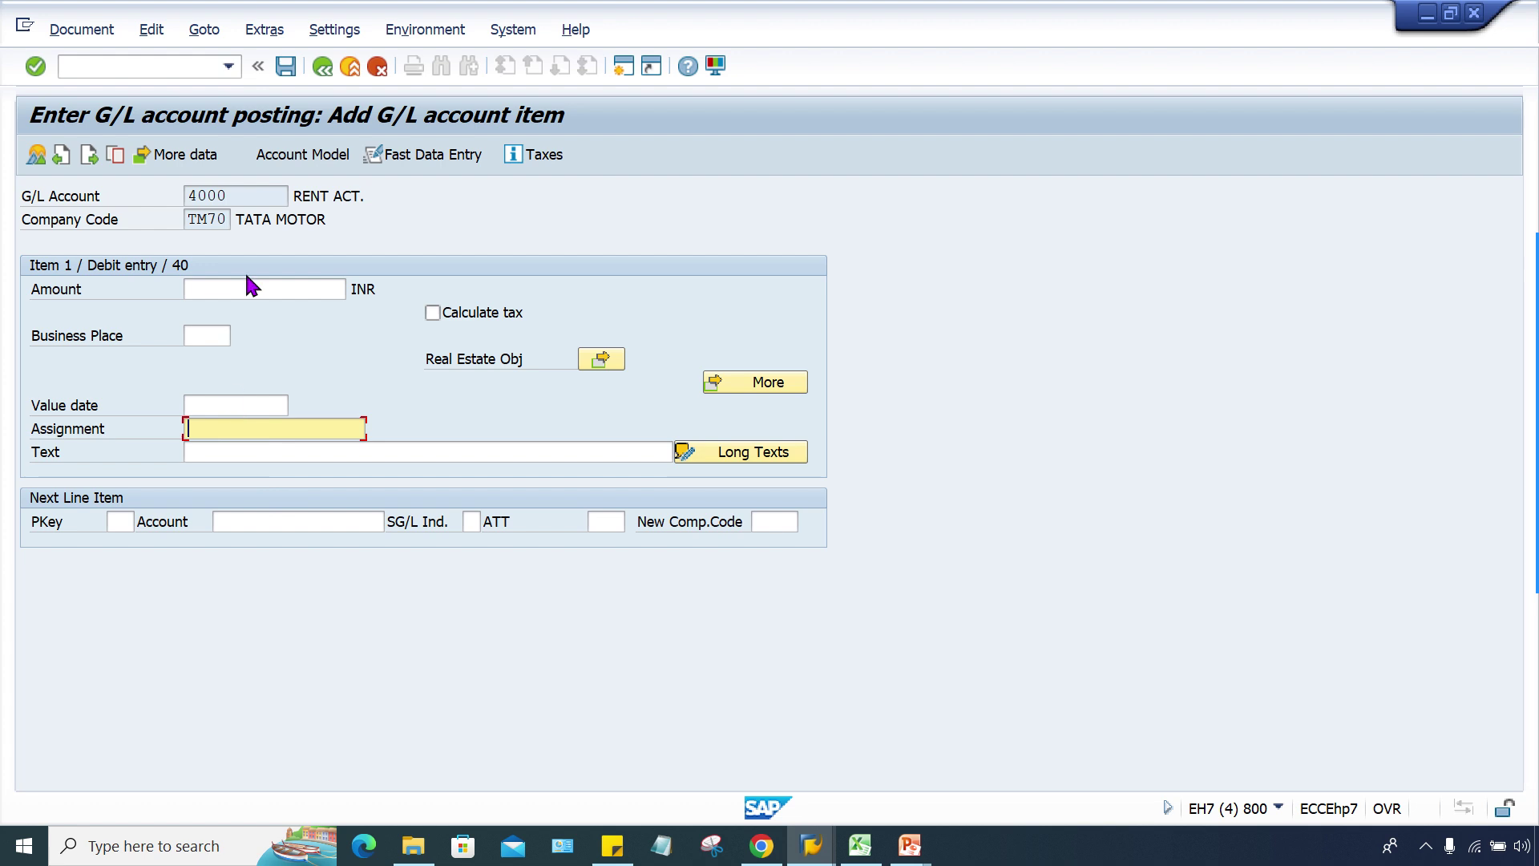
drag(247, 195, 148, 202)
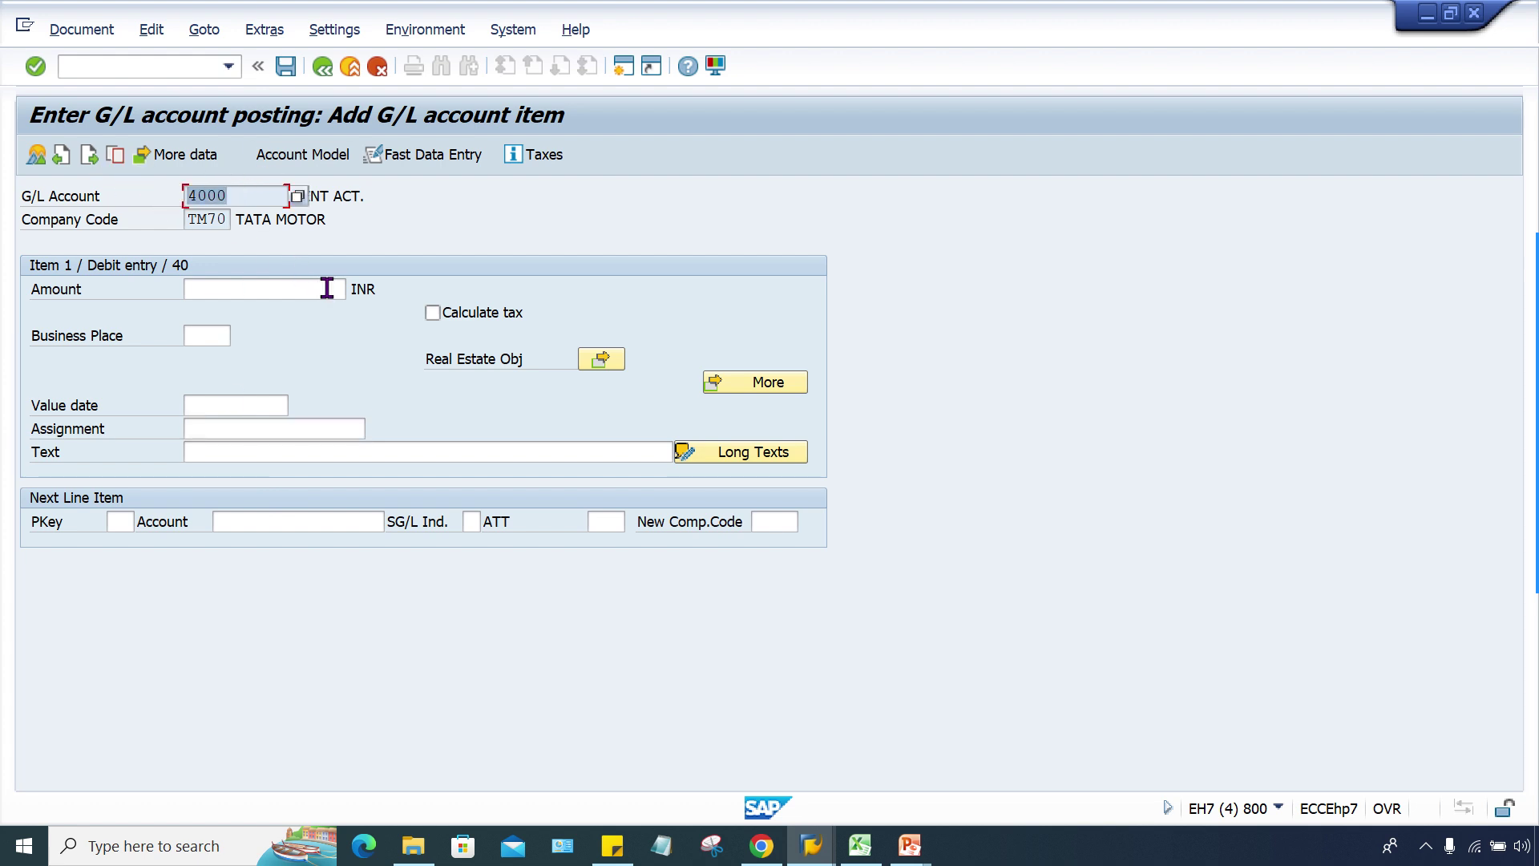
Step: Open a new session and start transaction FS00 for central G/L account maintenance
click(619, 69)
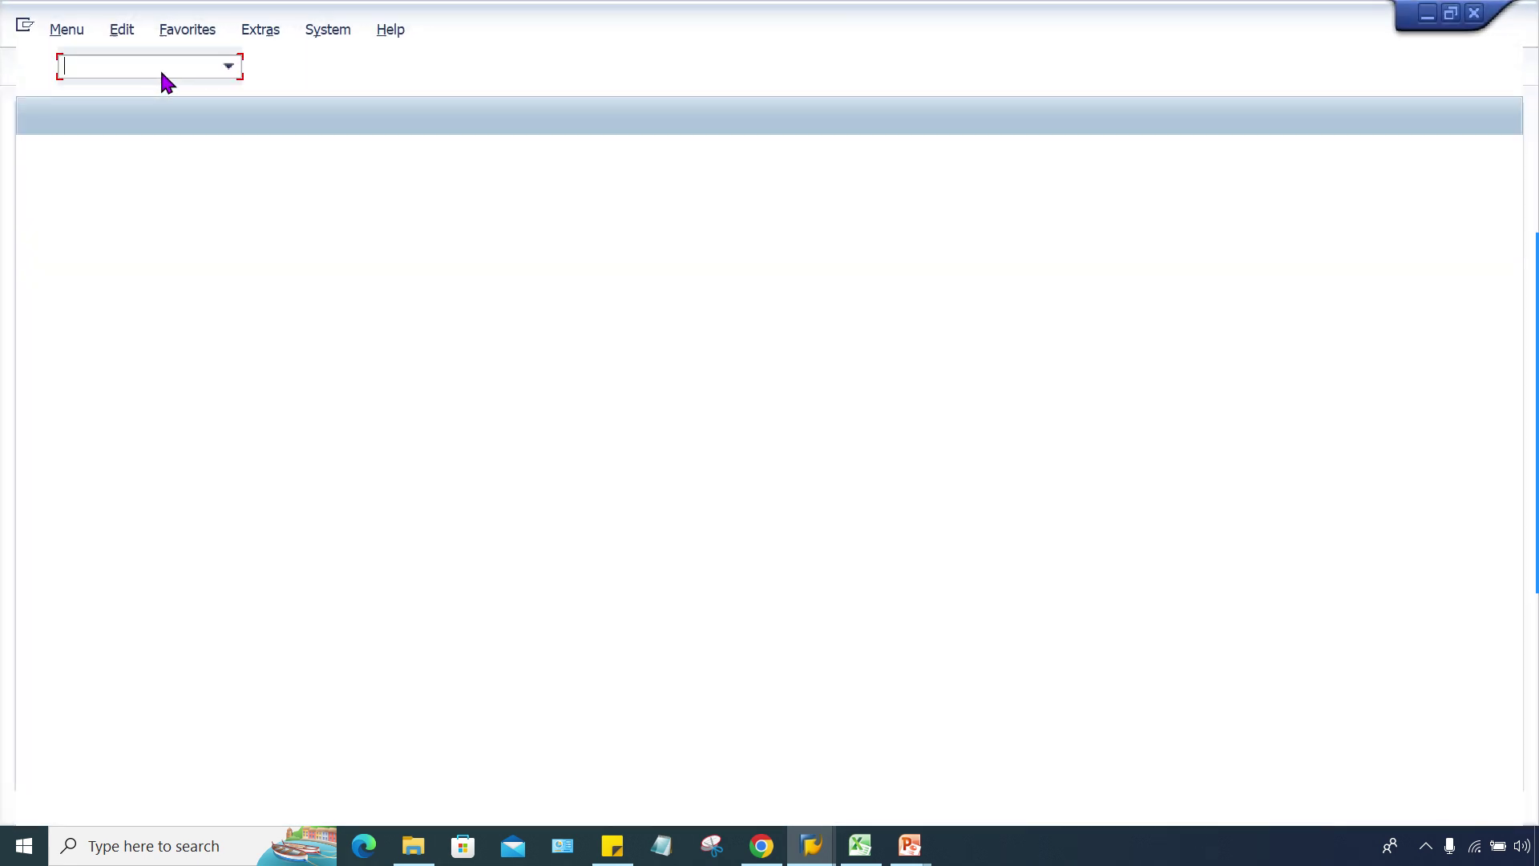
text(FS00)
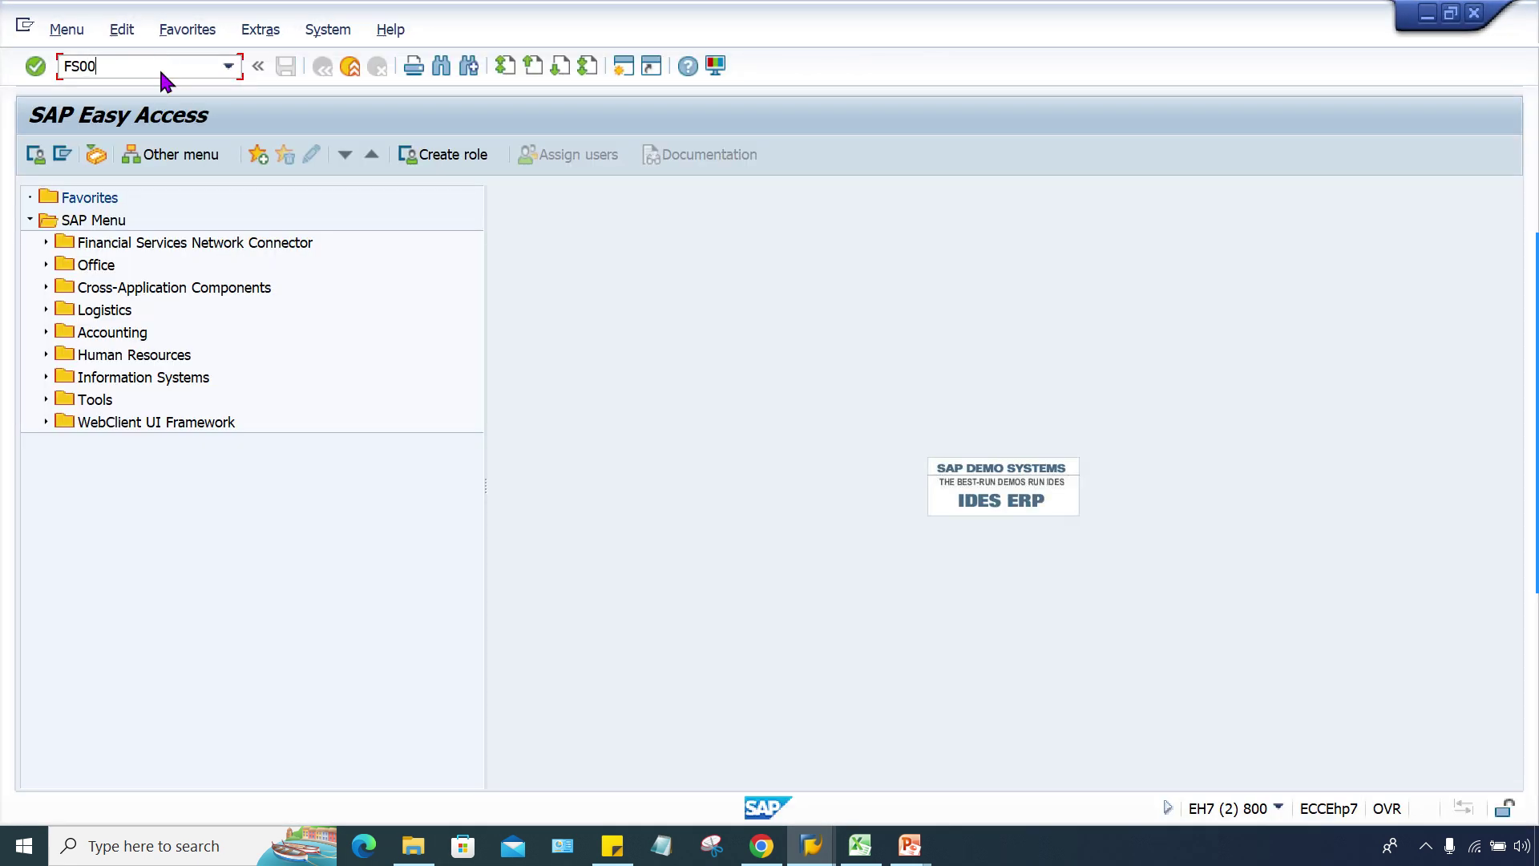
key(Return)
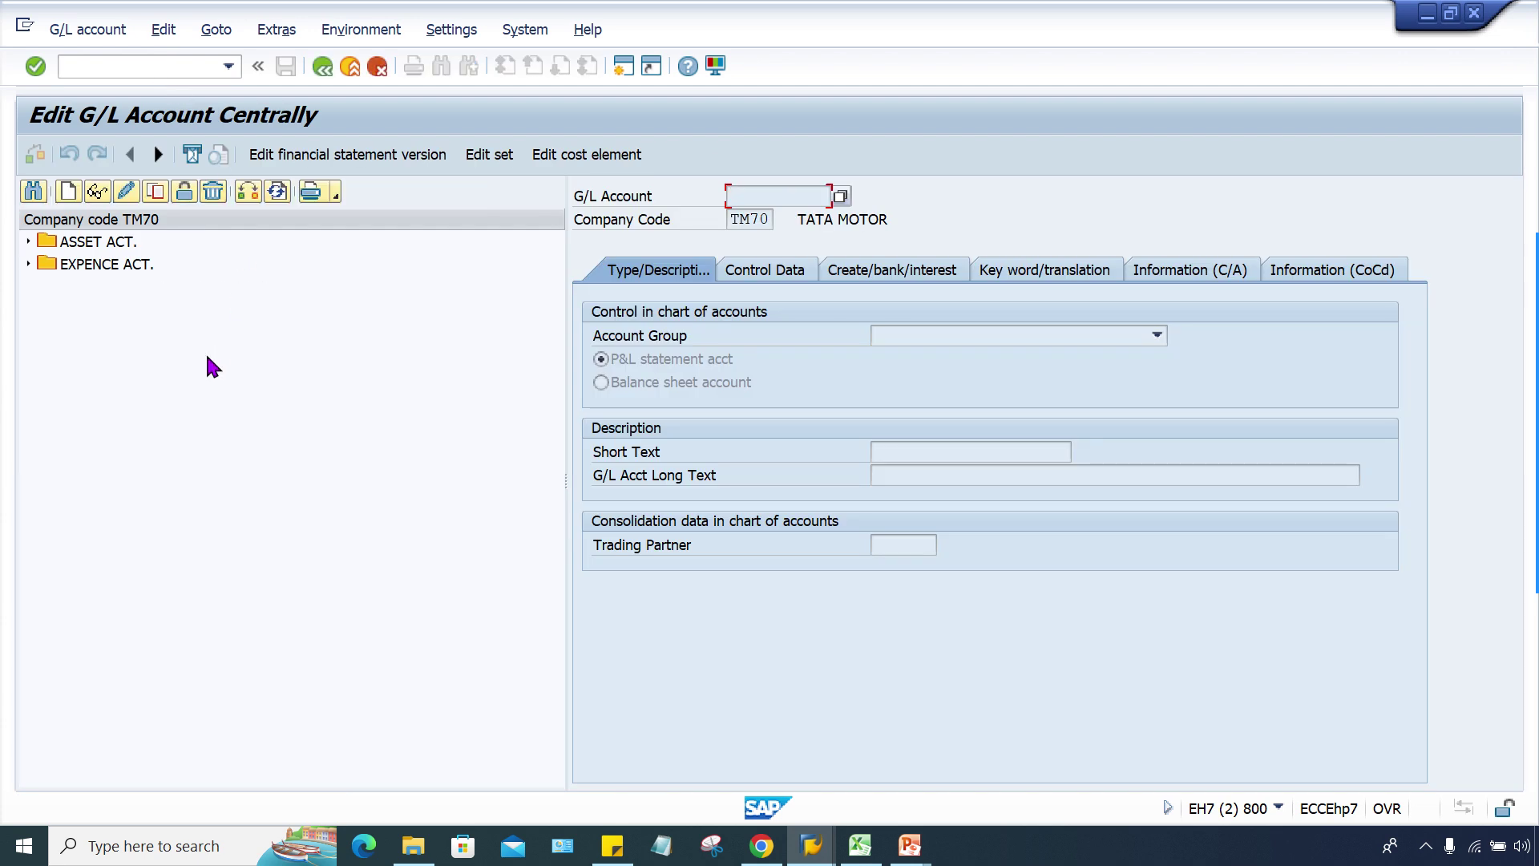
Step: Display rent account 4000 from the expense accounts and check its field status group in the document creation settings
click(29, 263)
double_click(152, 287)
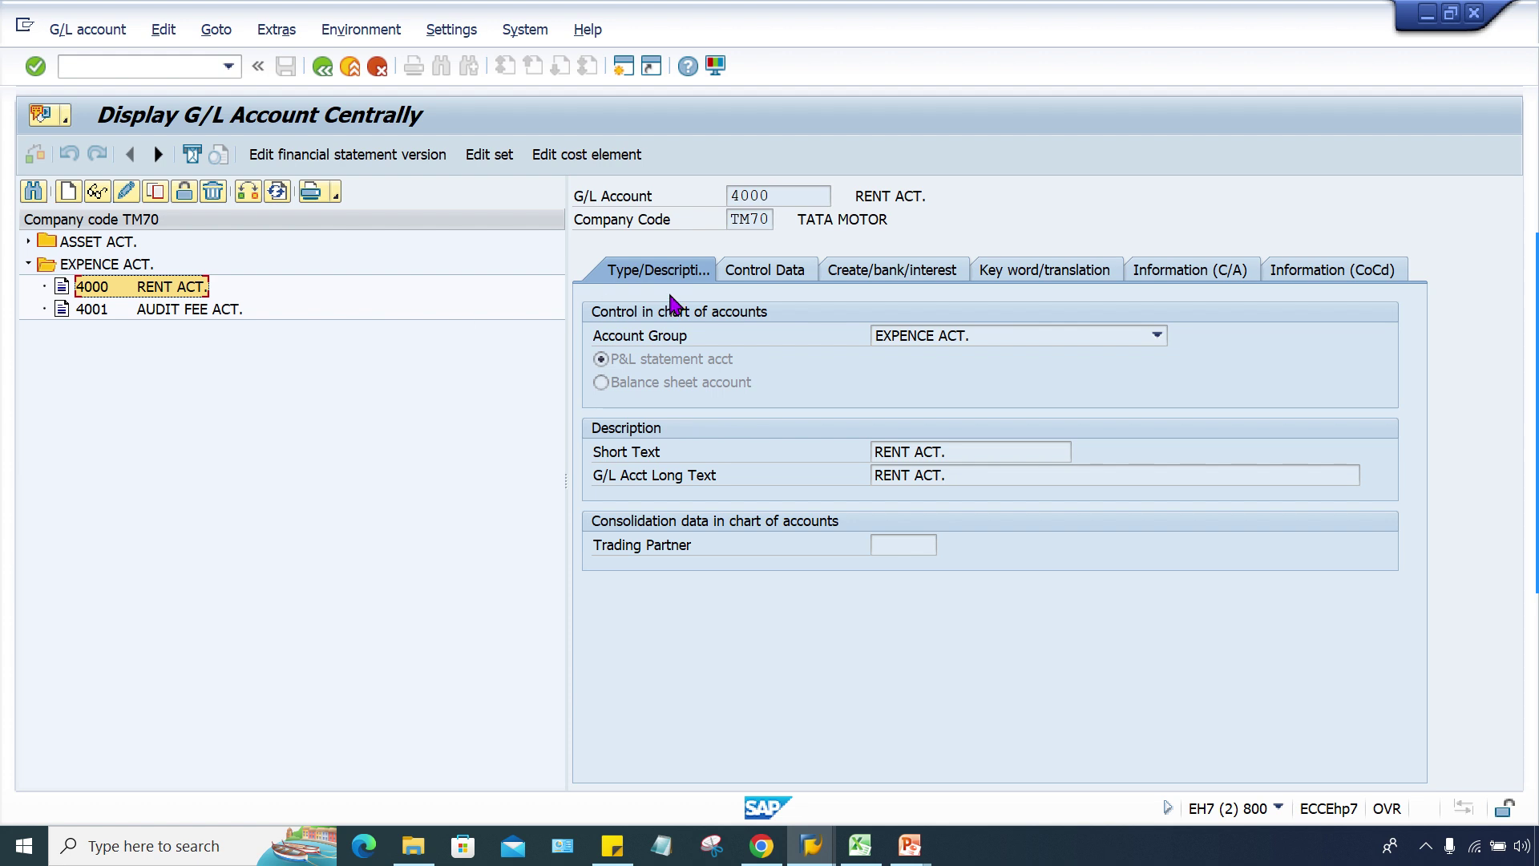
click(922, 277)
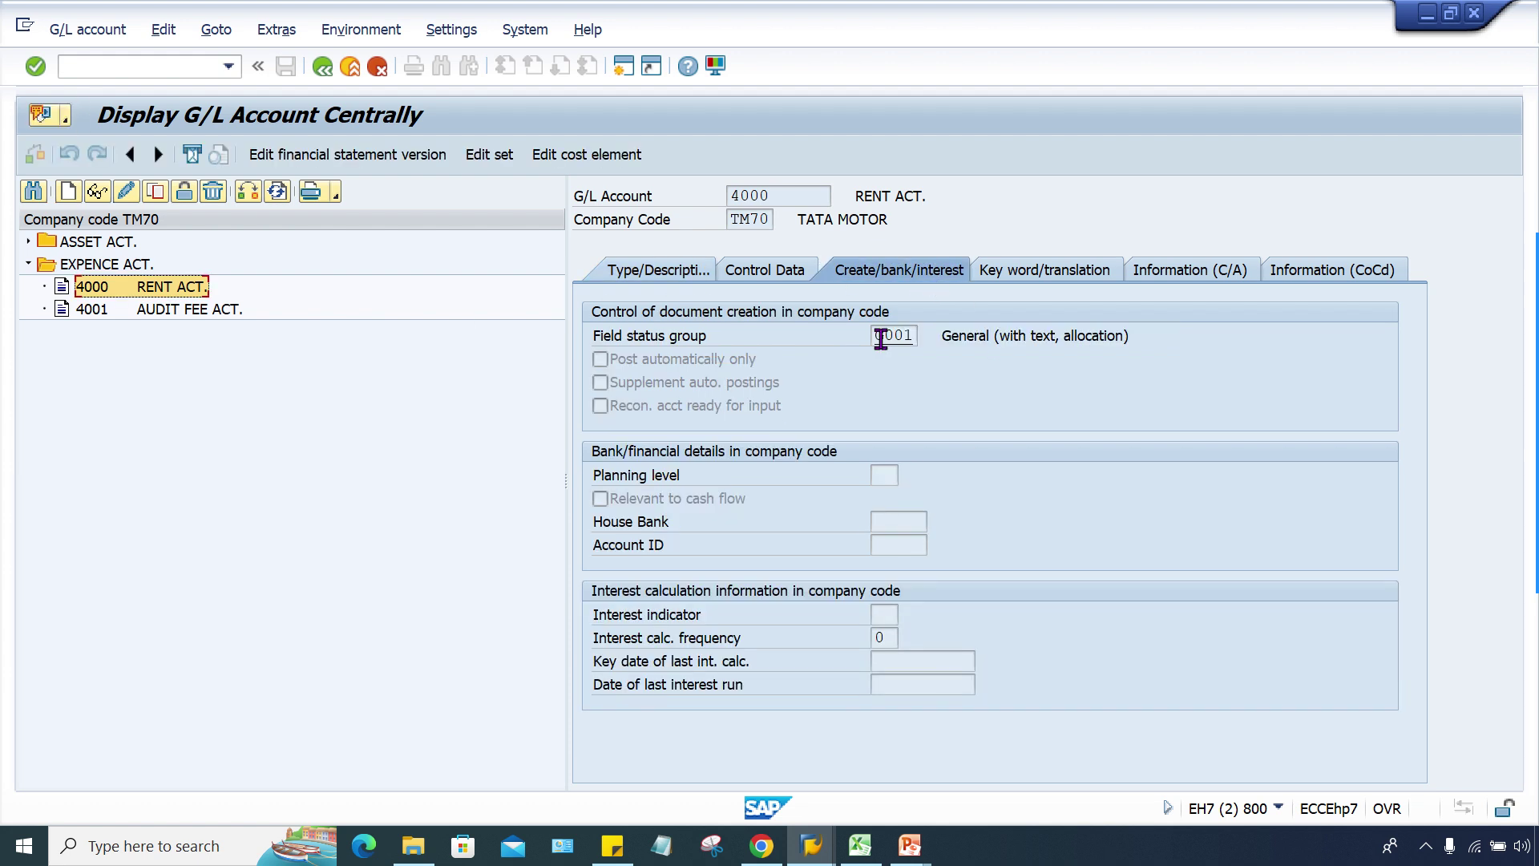
click(891, 335)
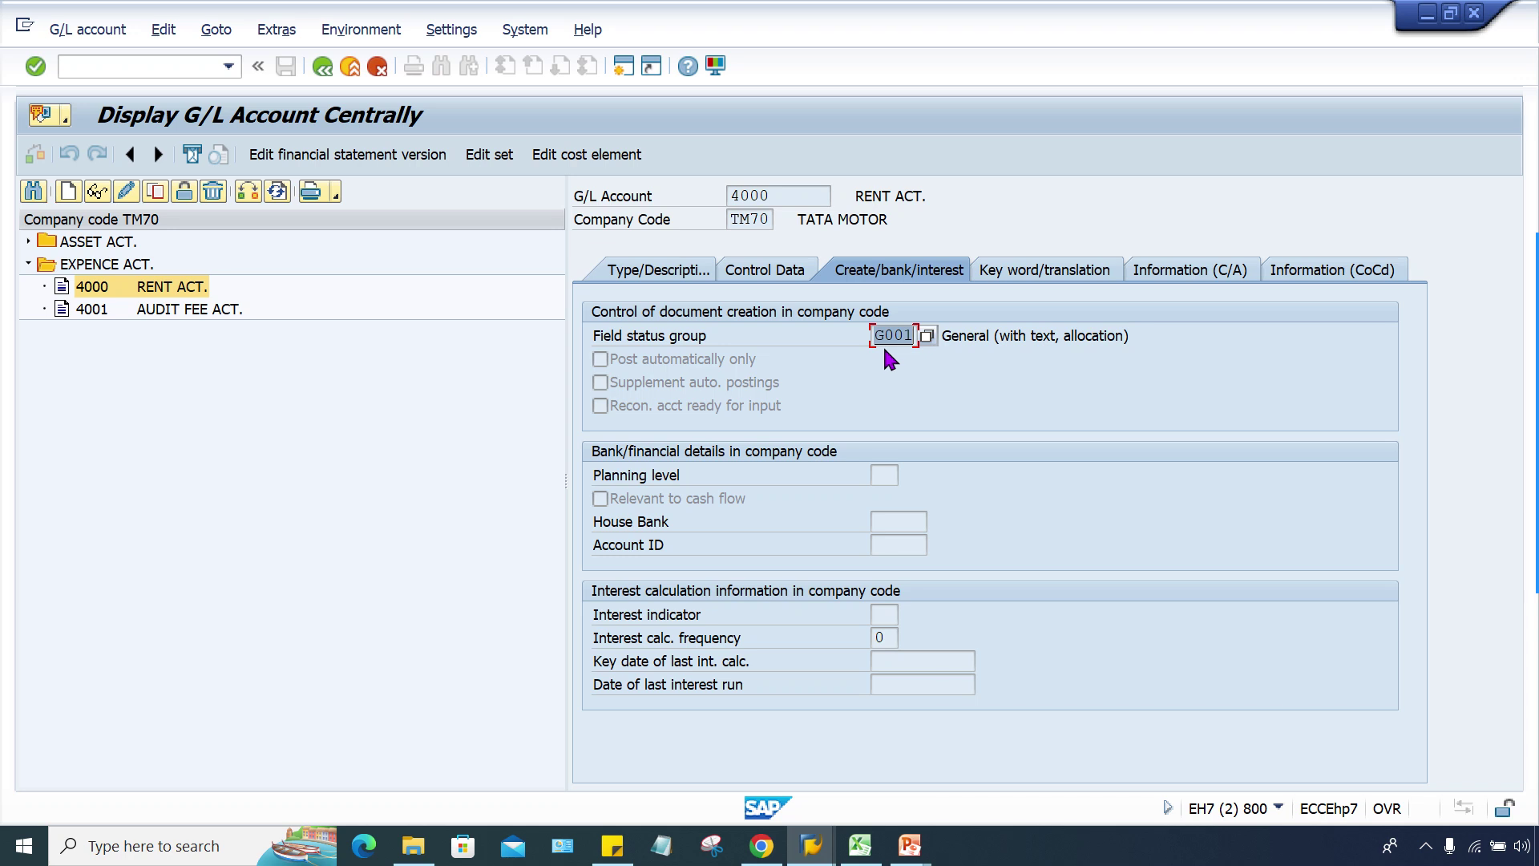
Step: Open another SAP session, then switch to the Basic Settings presentation in PowerPoint to consult the Field Status Variant slide
click(811, 845)
click(978, 778)
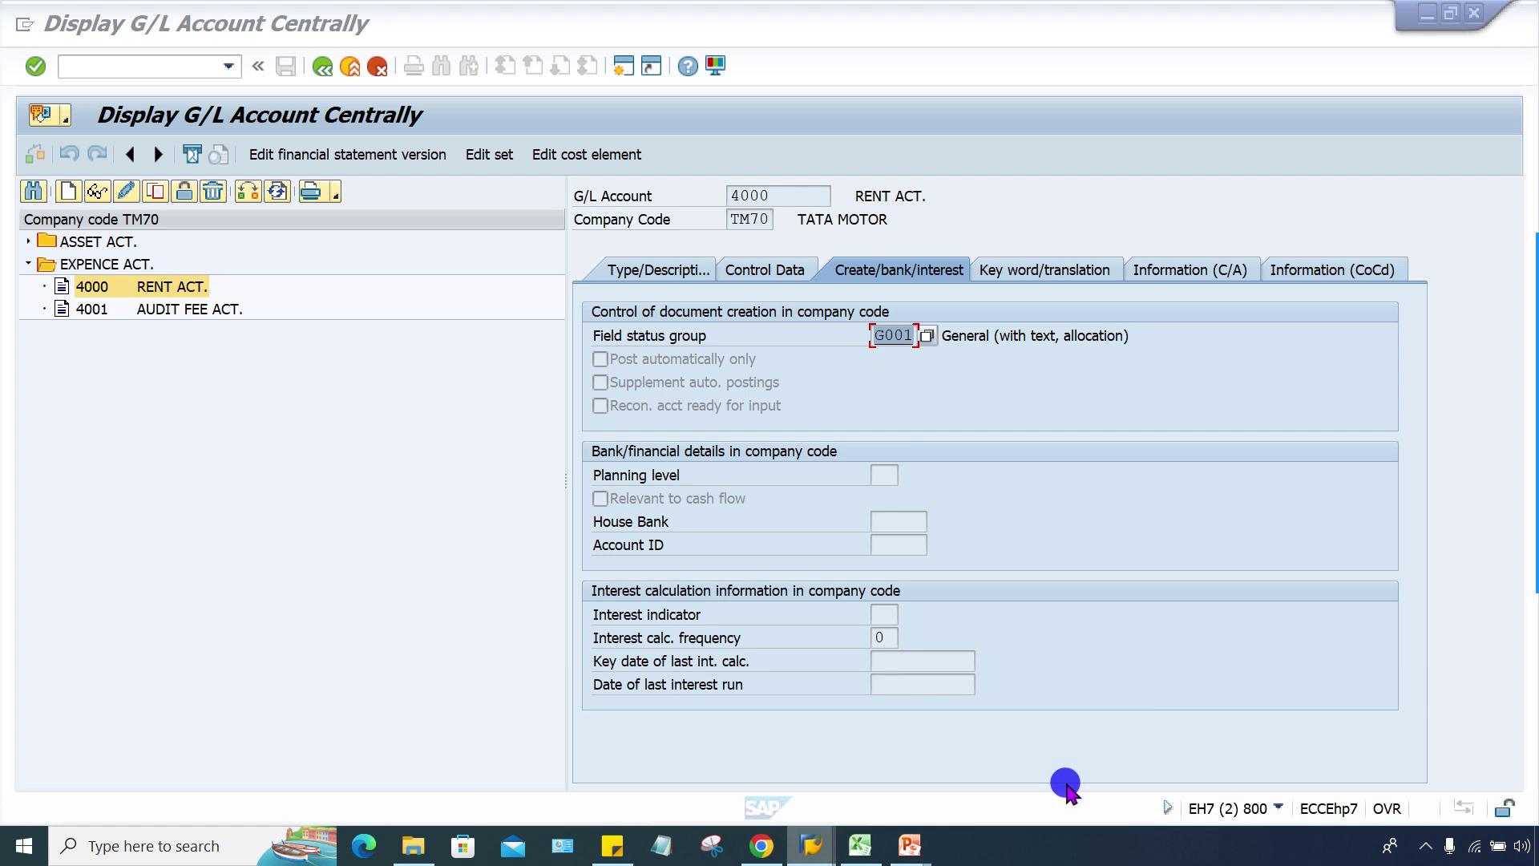
click(623, 67)
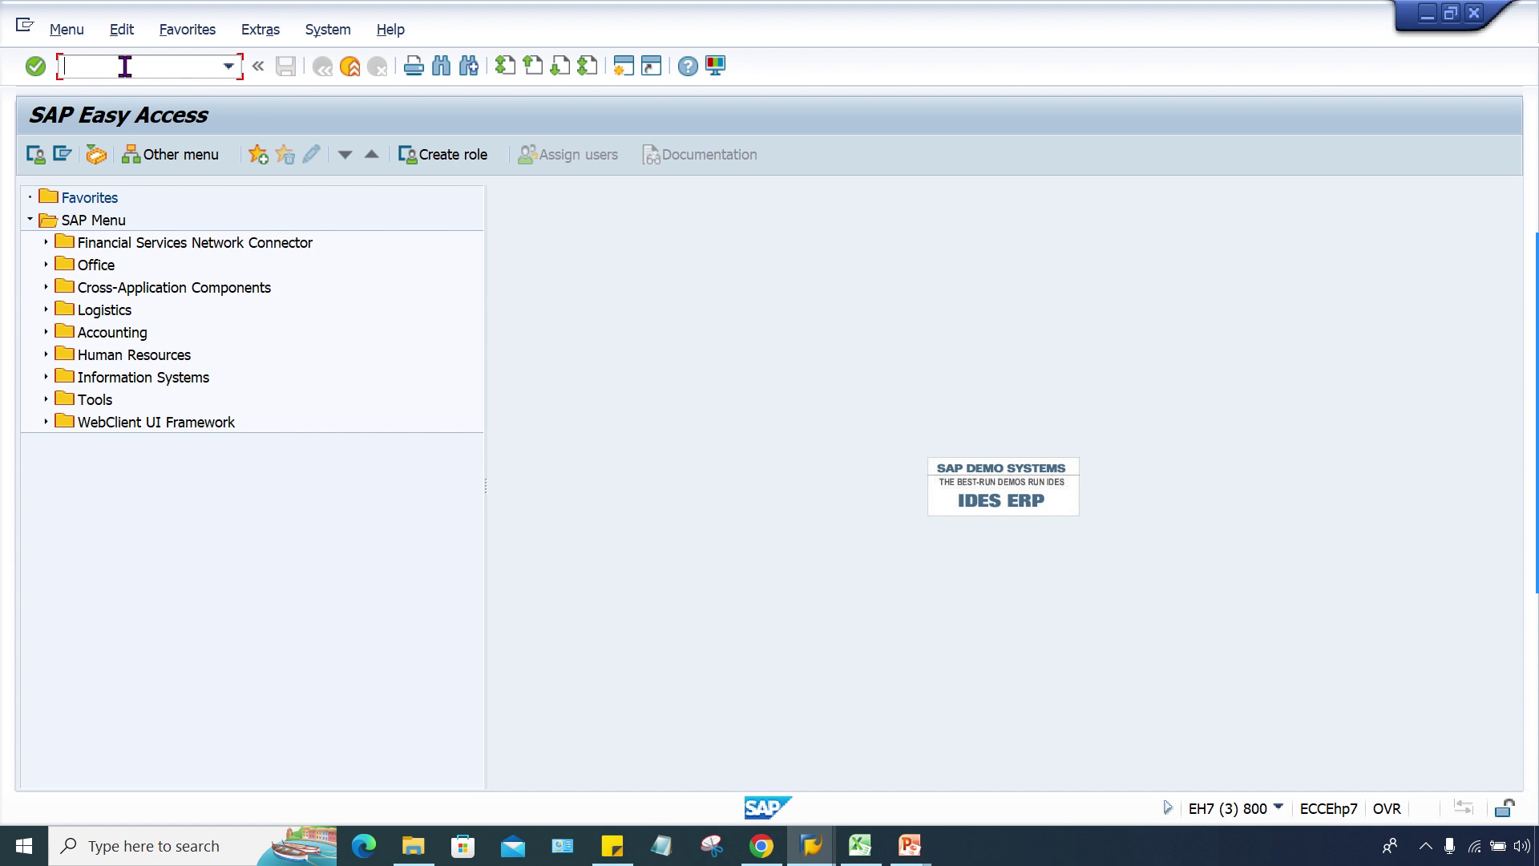
click(910, 844)
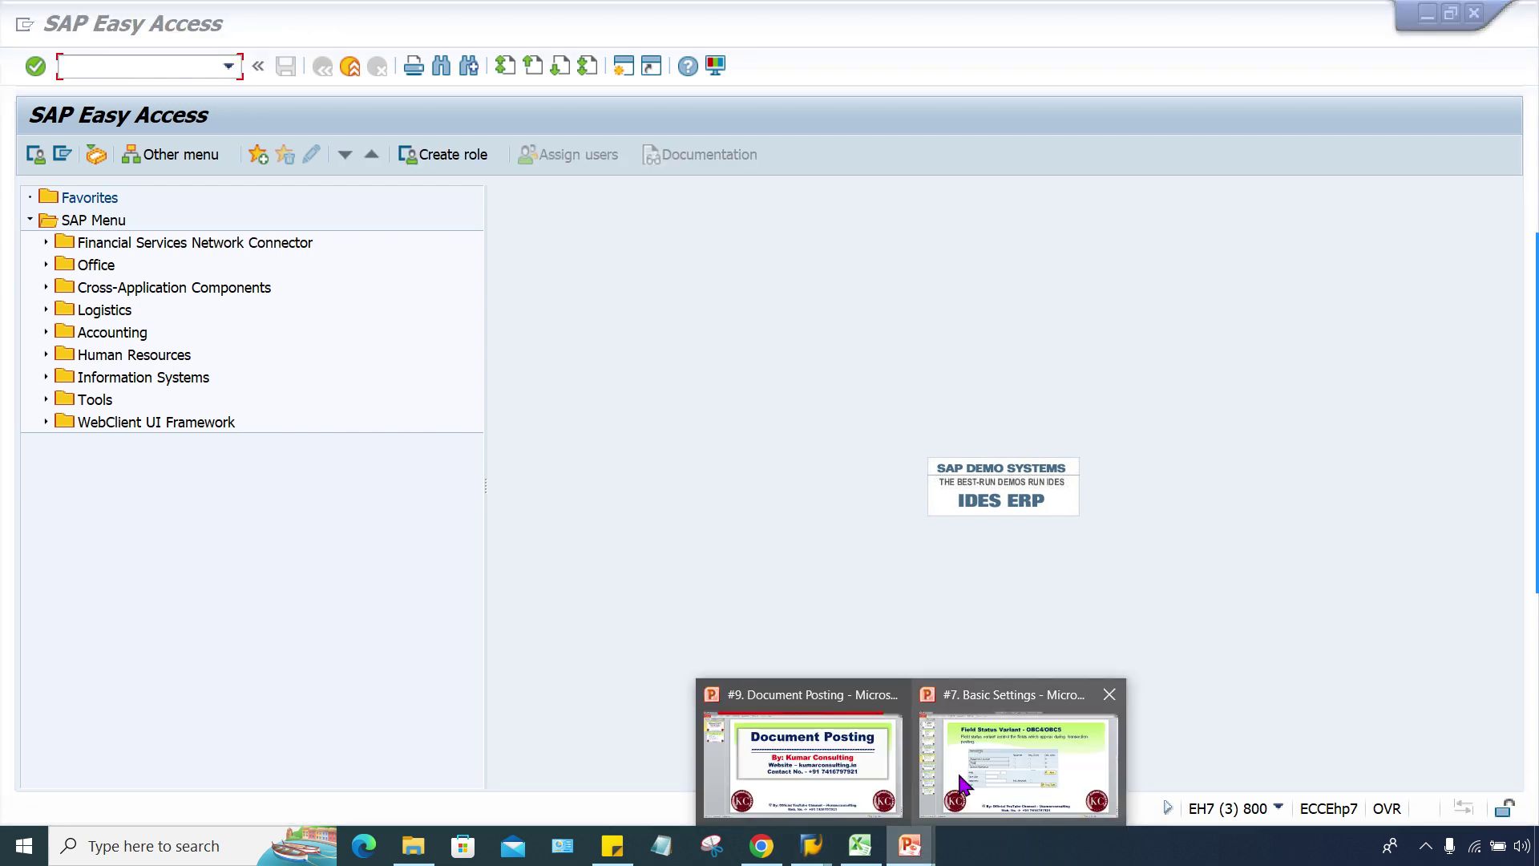
click(938, 787)
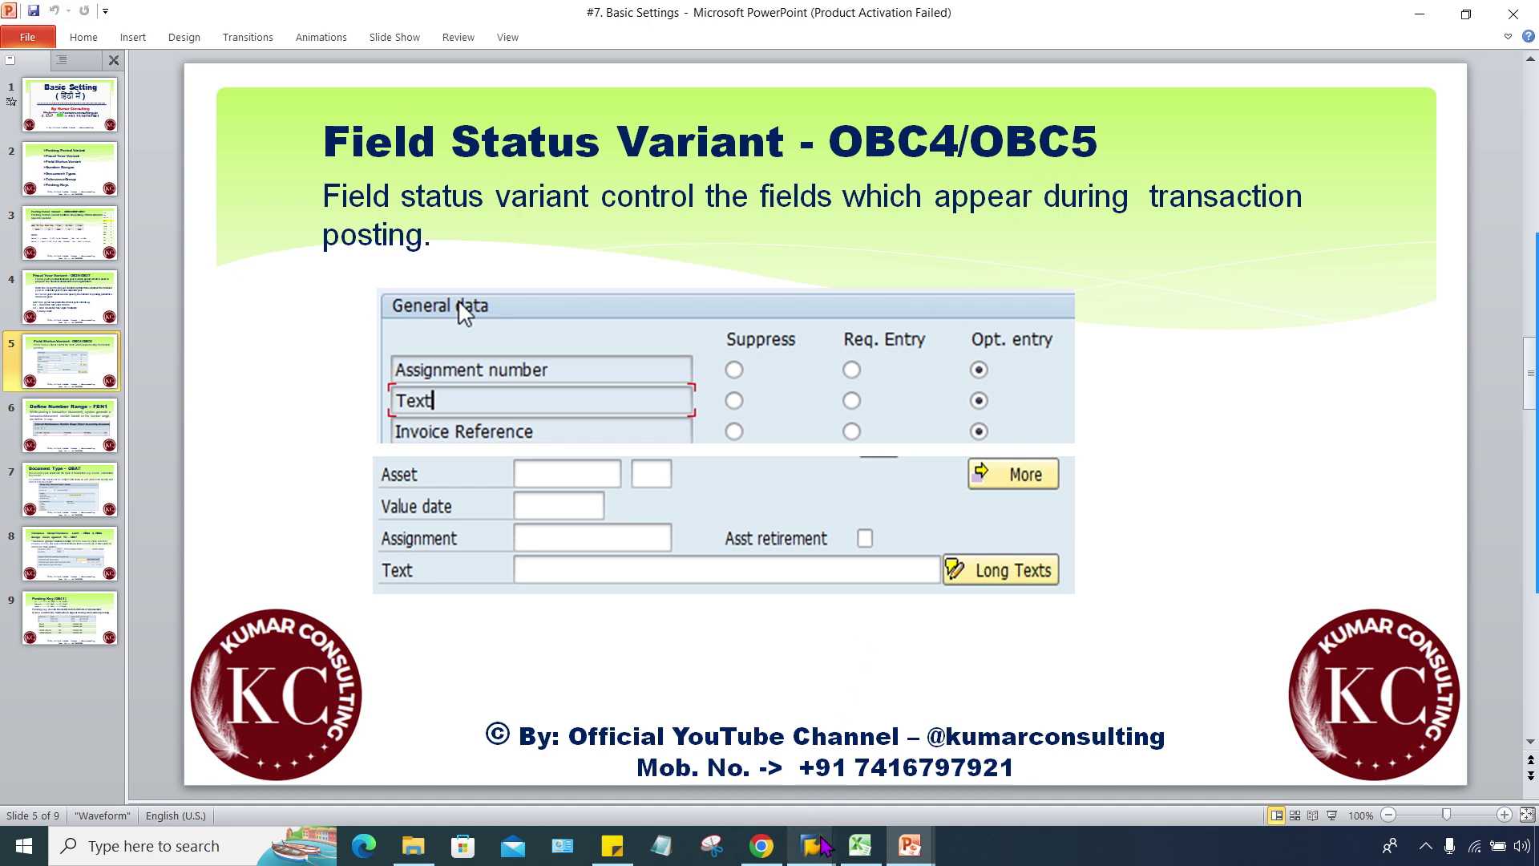
Step: Return to the newly opened SAP session and start transaction OBC4 for field status variants
click(811, 844)
click(1105, 772)
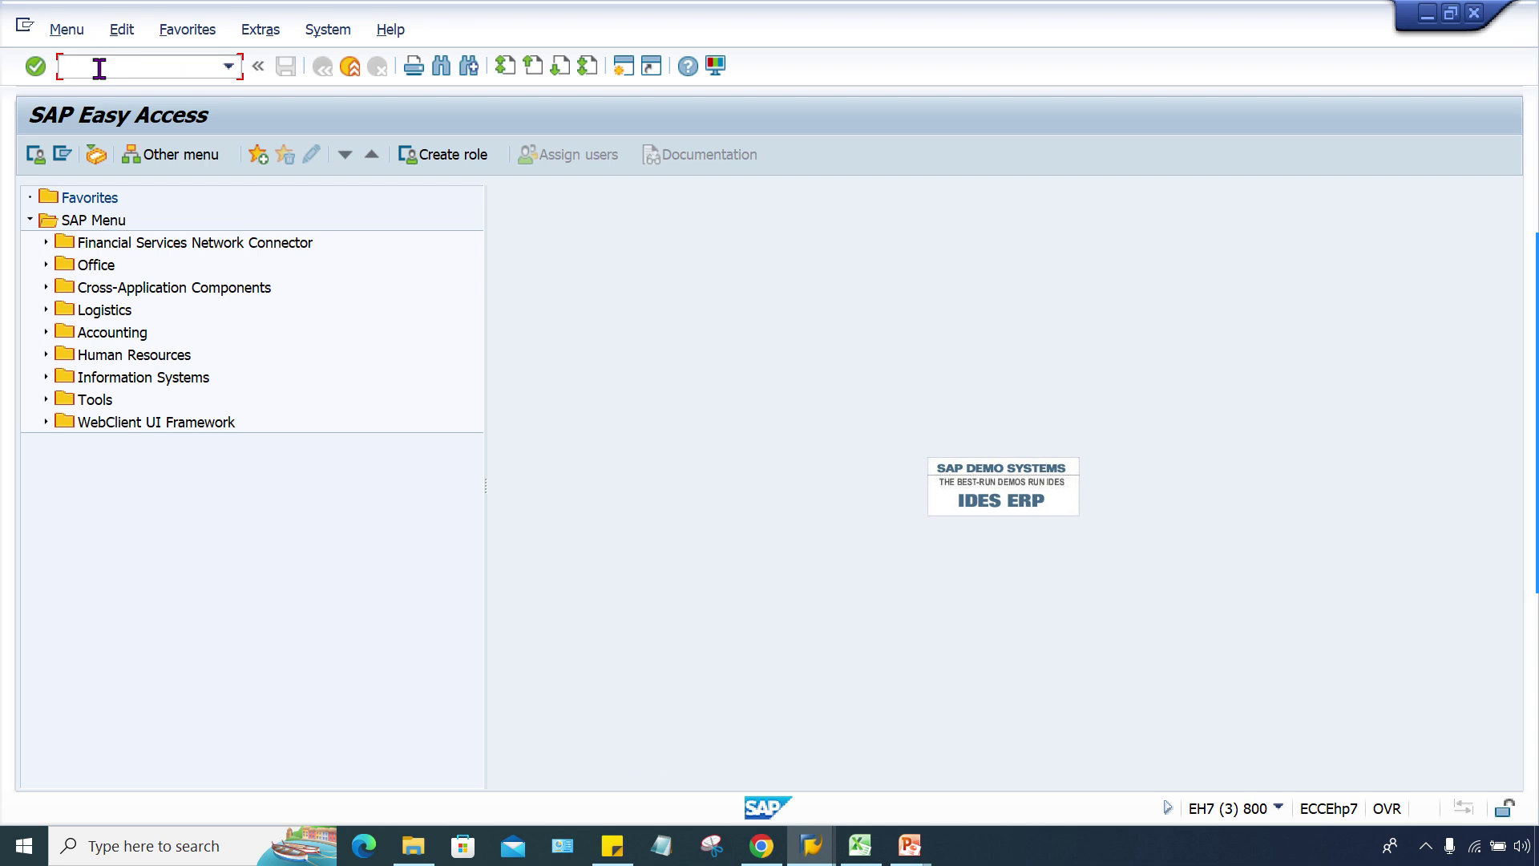
text(ON)
key(BackSpace)
text(BC4)
key(Return)
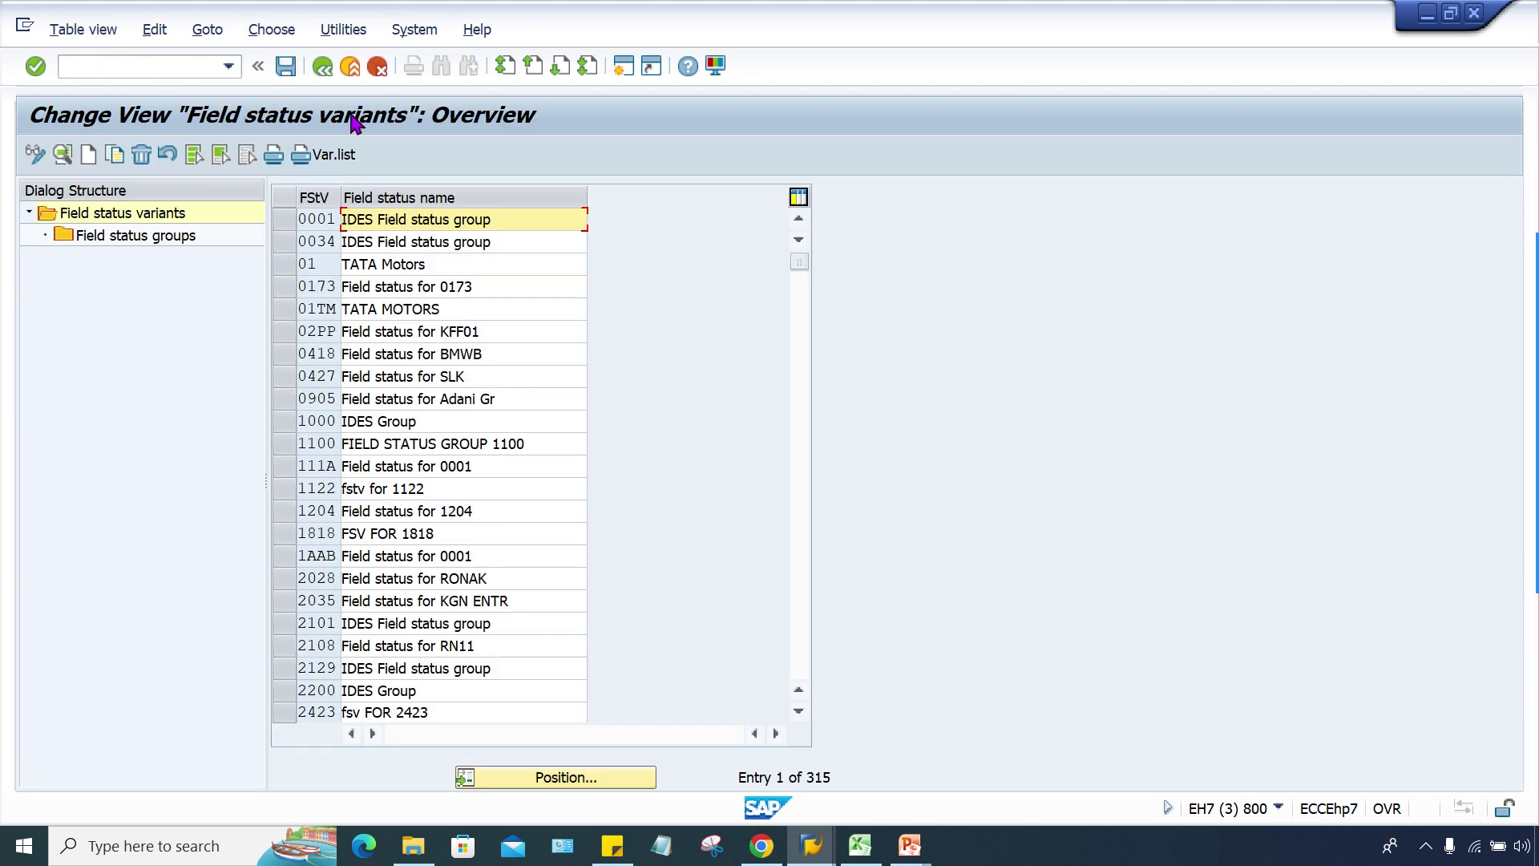
Step: Locate field status variant TM70 in the list, select it and open its field status groups
click(535, 782)
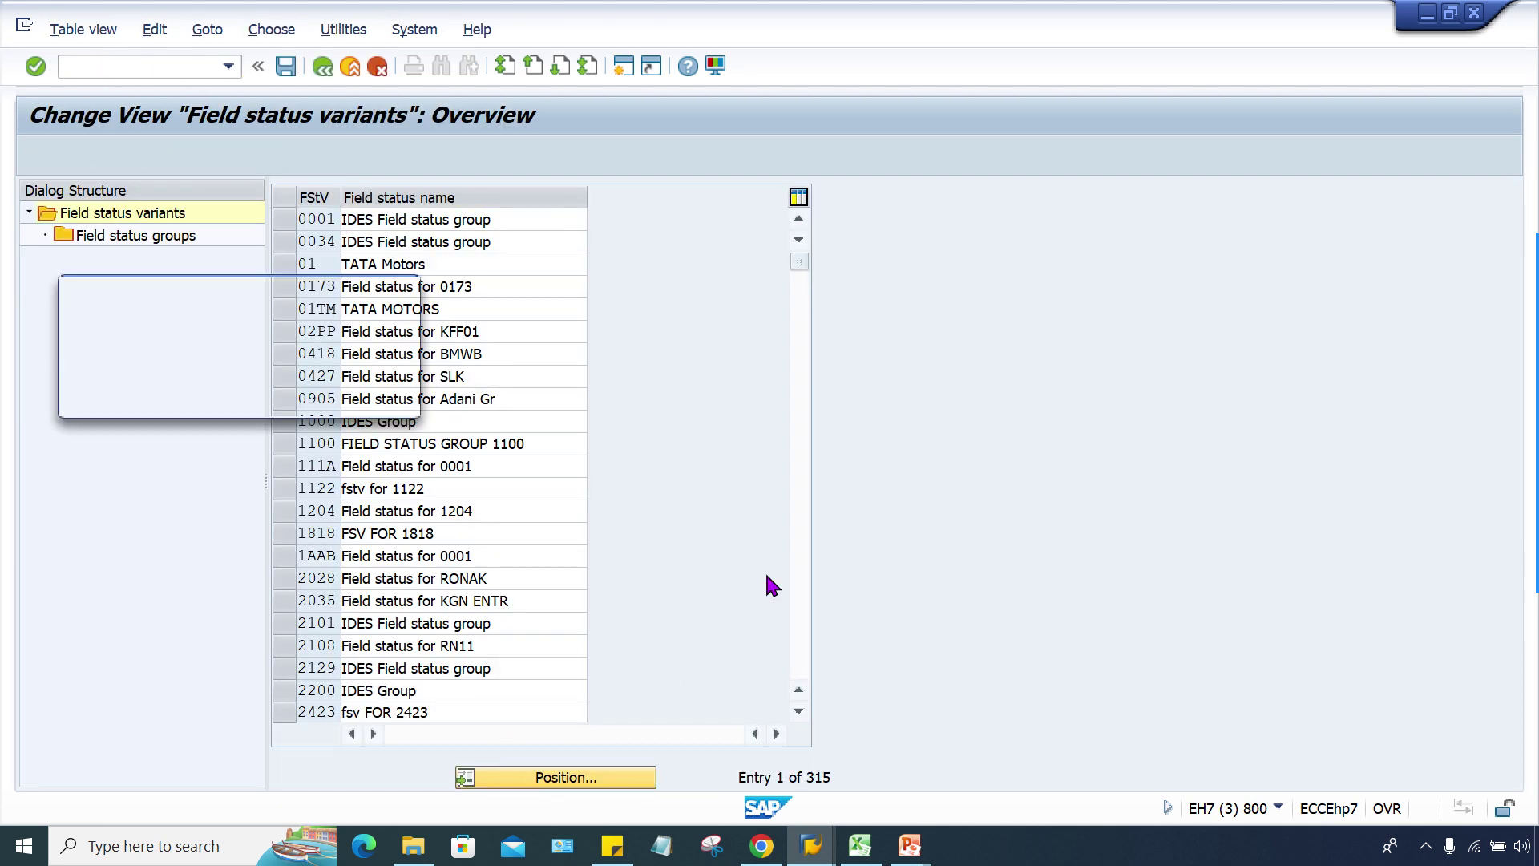
text(TM70)
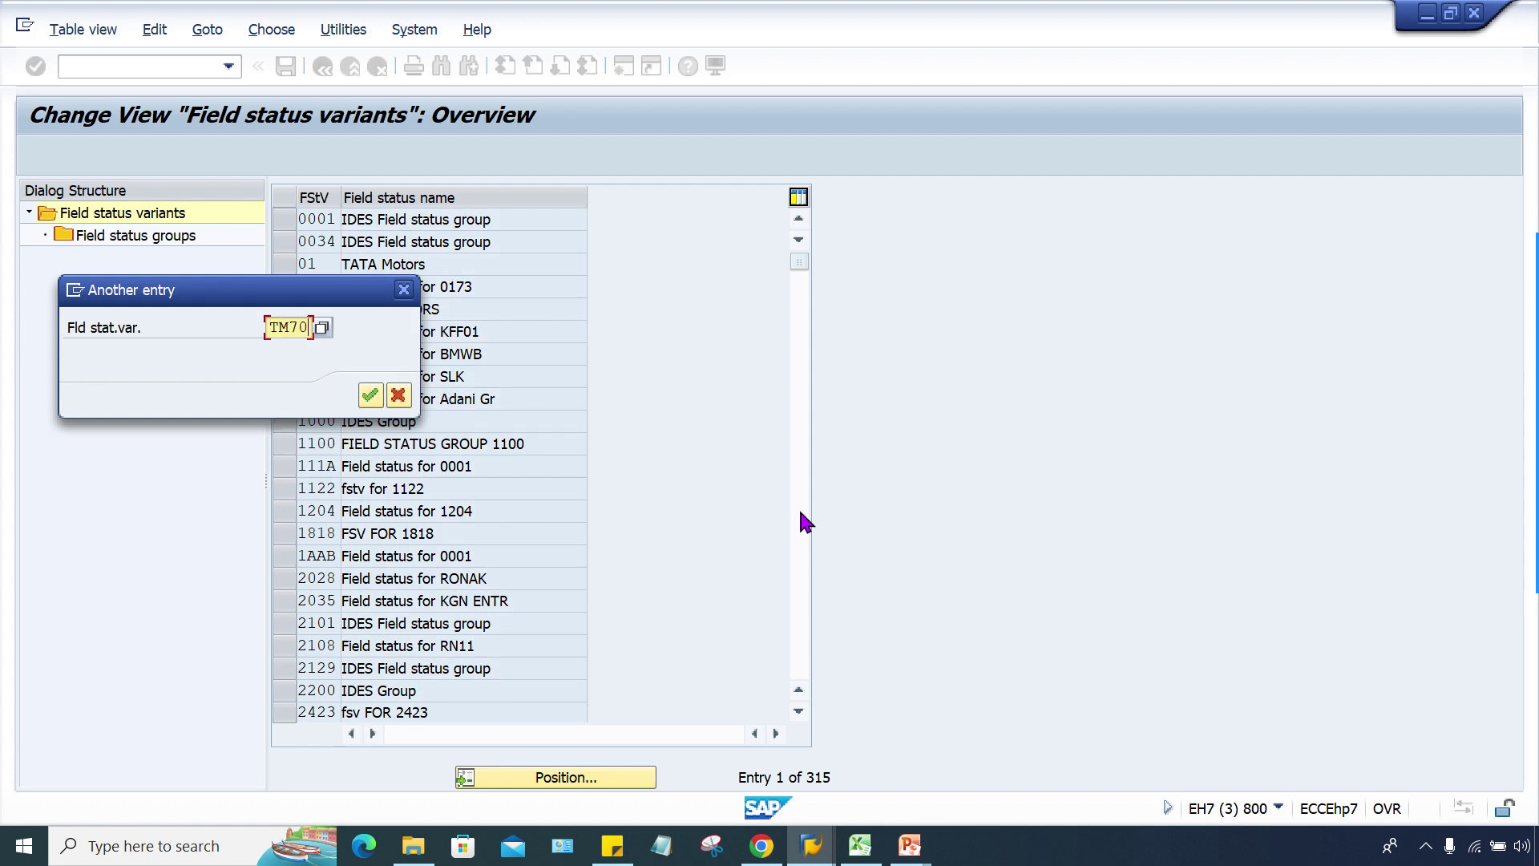
key(Return)
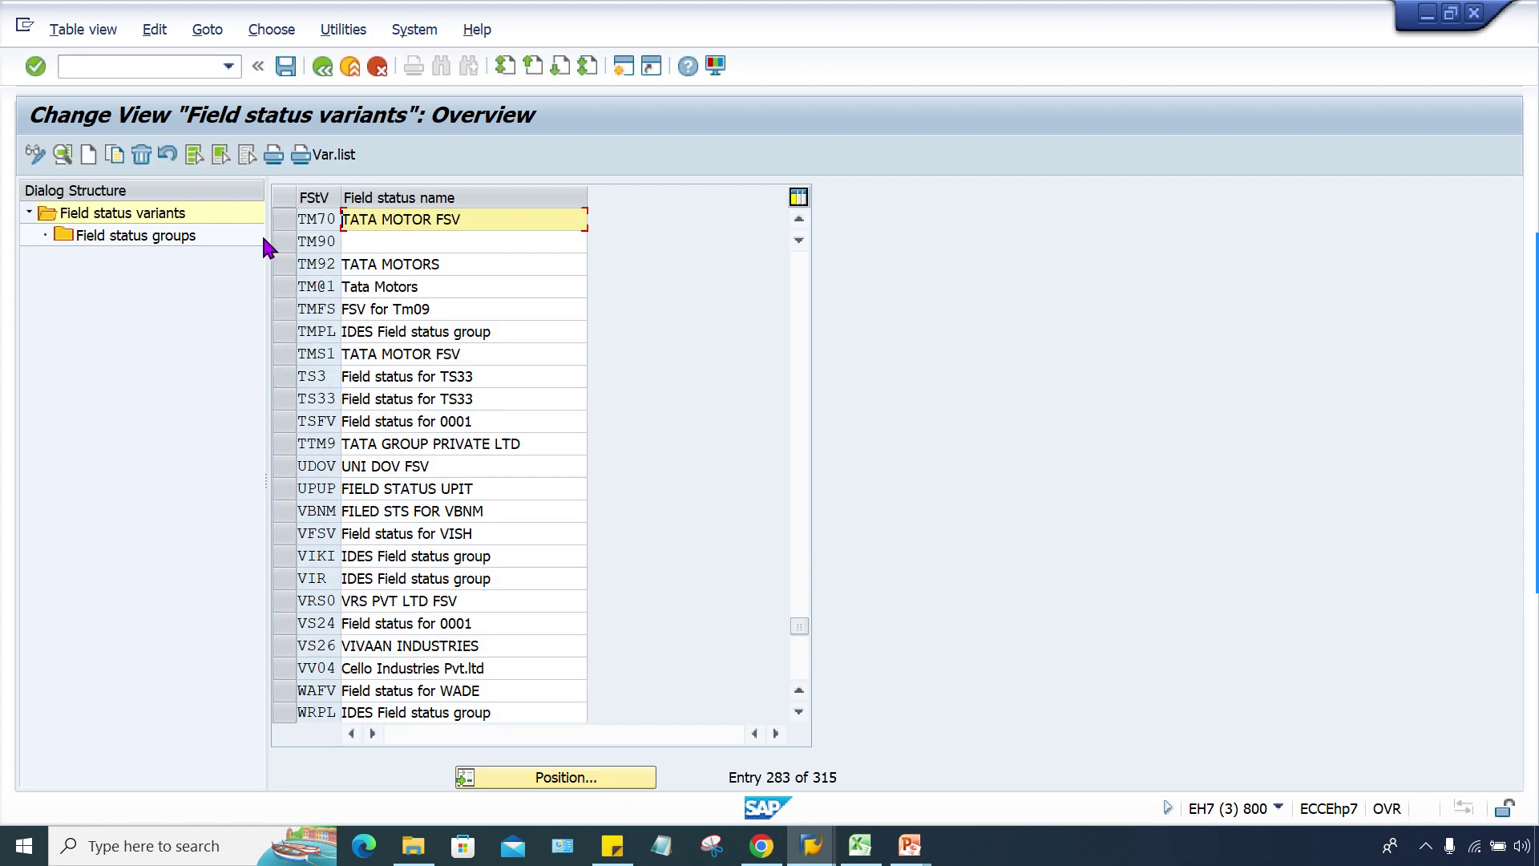
click(284, 219)
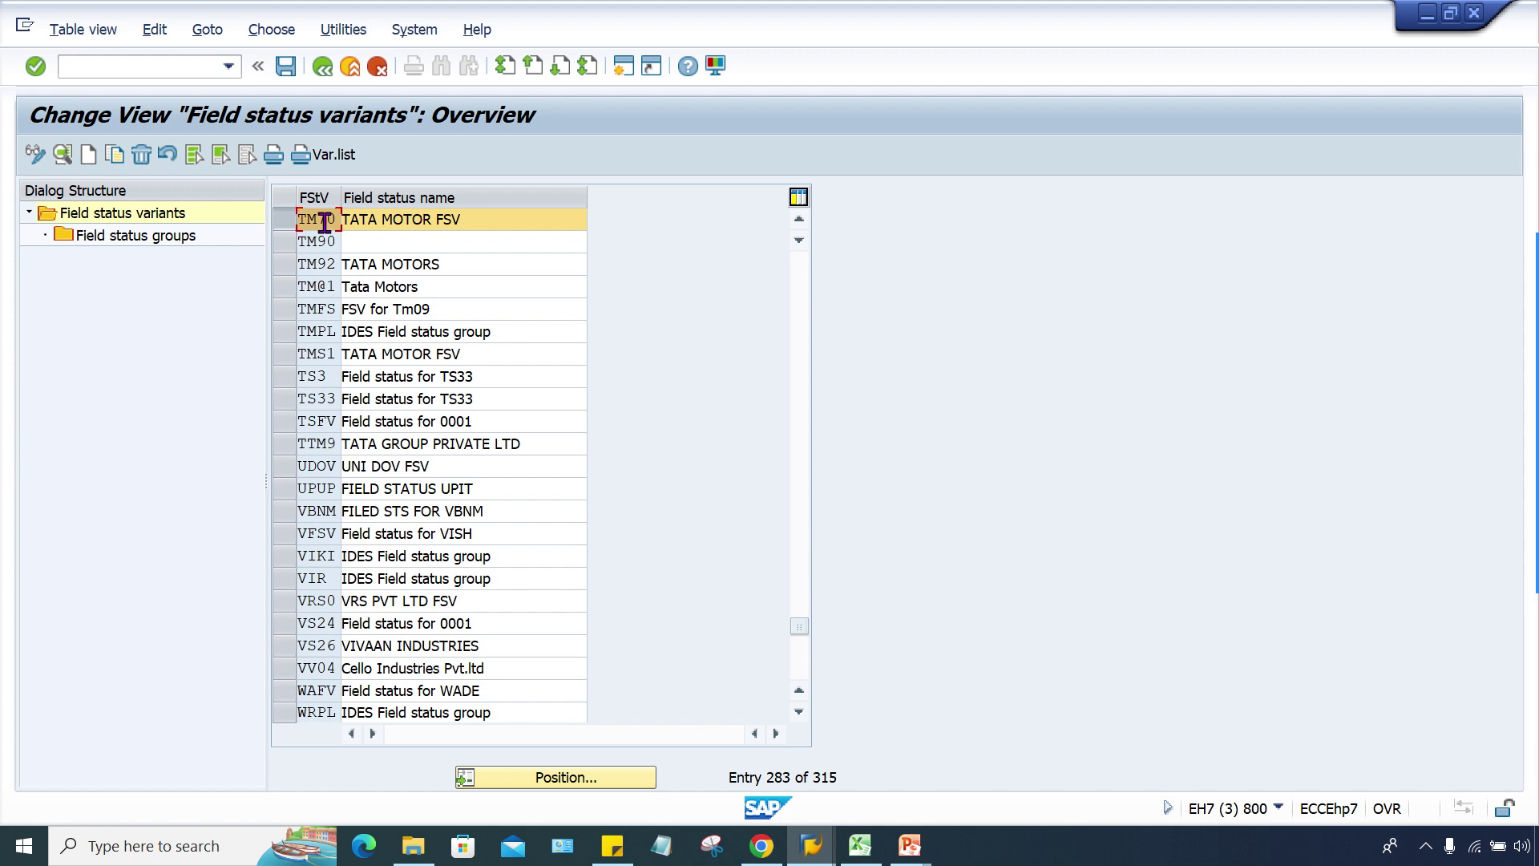
double_click(136, 235)
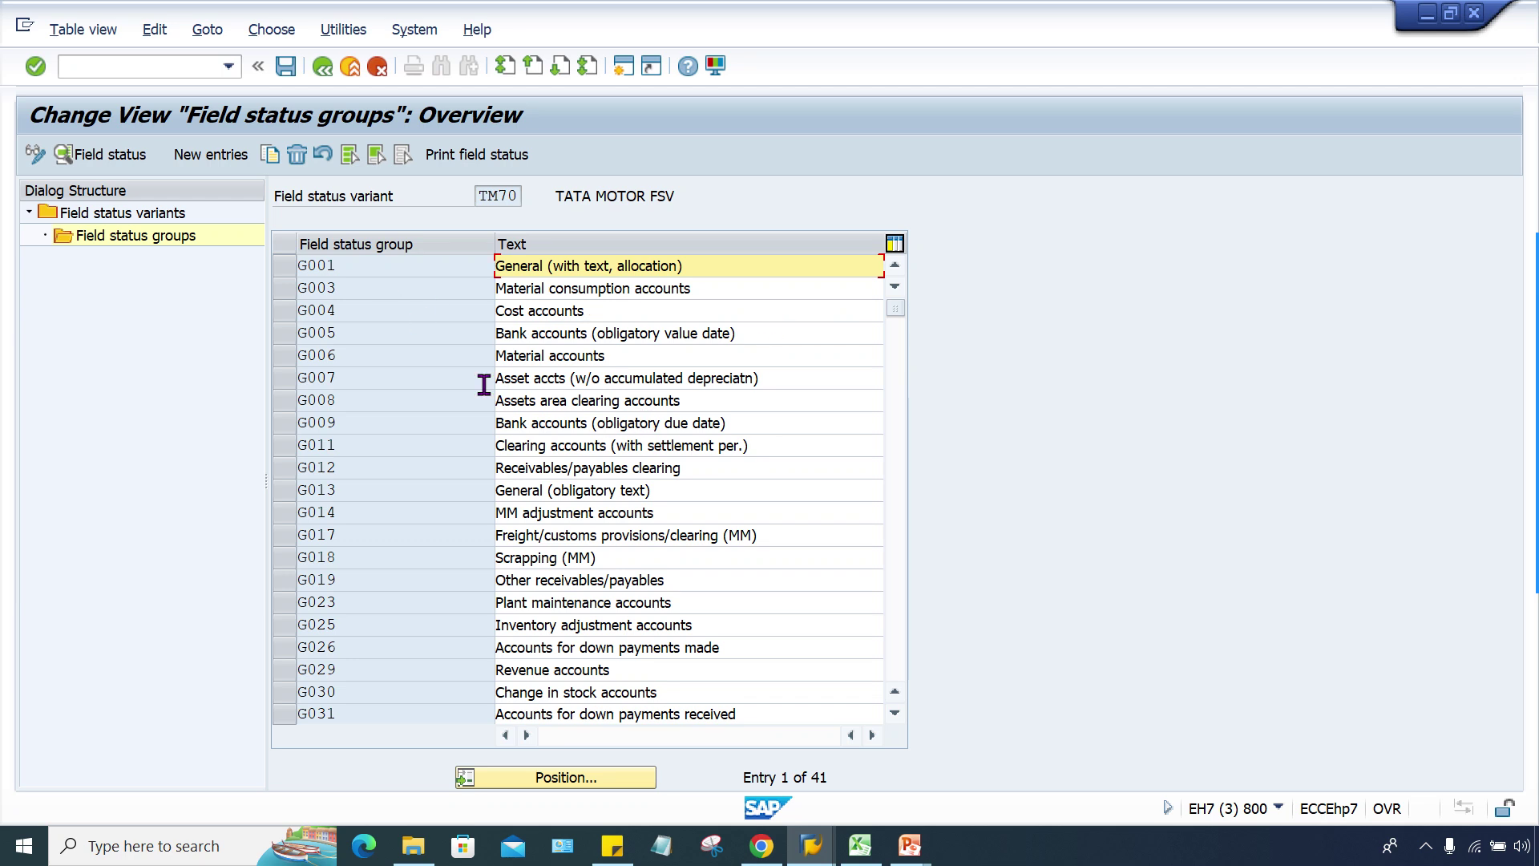
Step: Compare group G001 in the TM70 variant with the field status group assigned to G/L account 4000
click(397, 267)
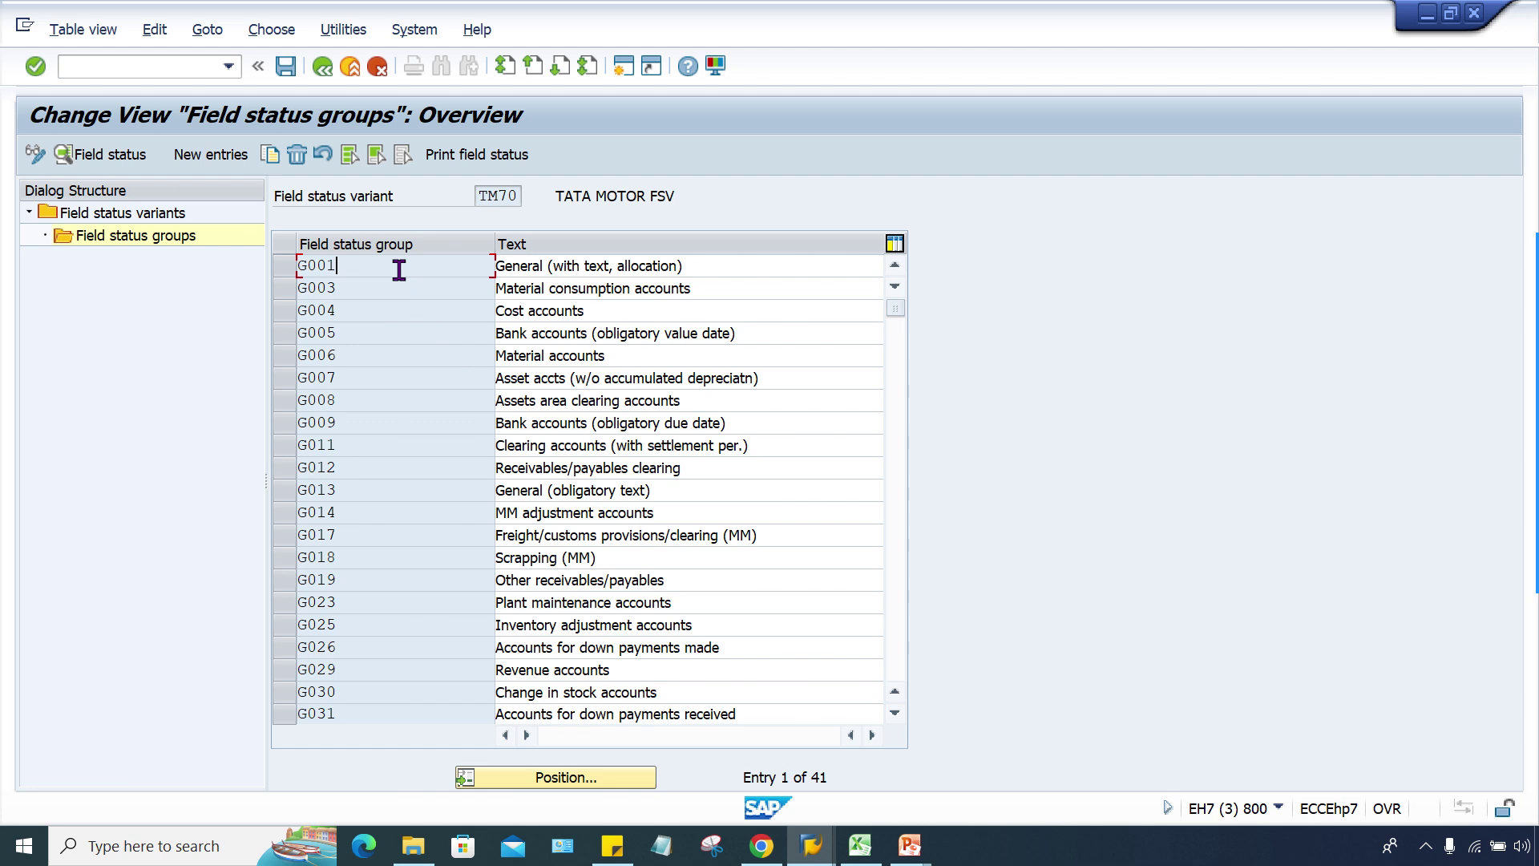
mouse_move(811, 845)
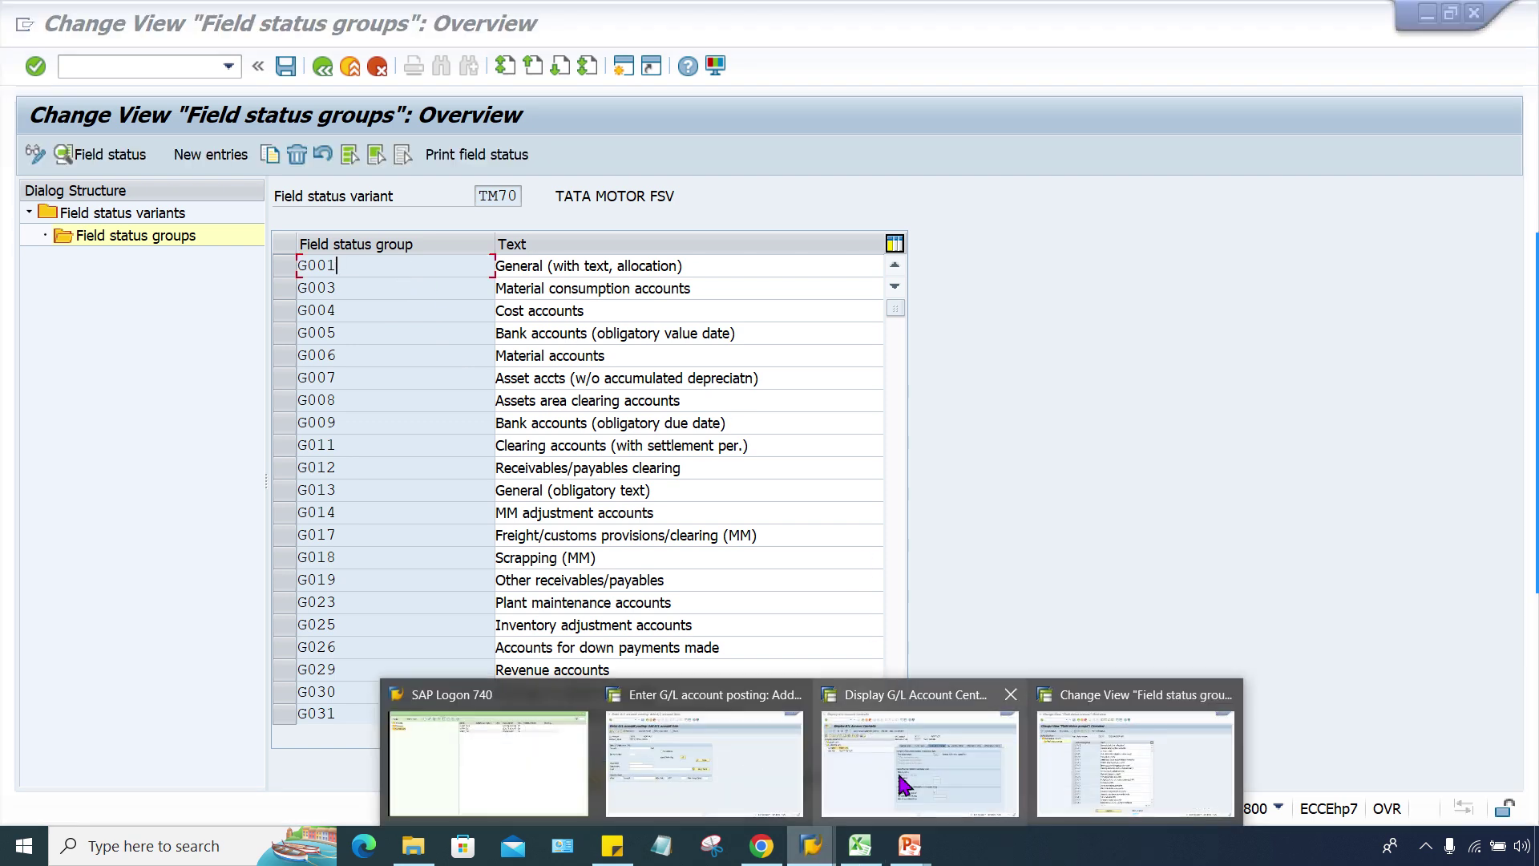
click(909, 754)
click(876, 335)
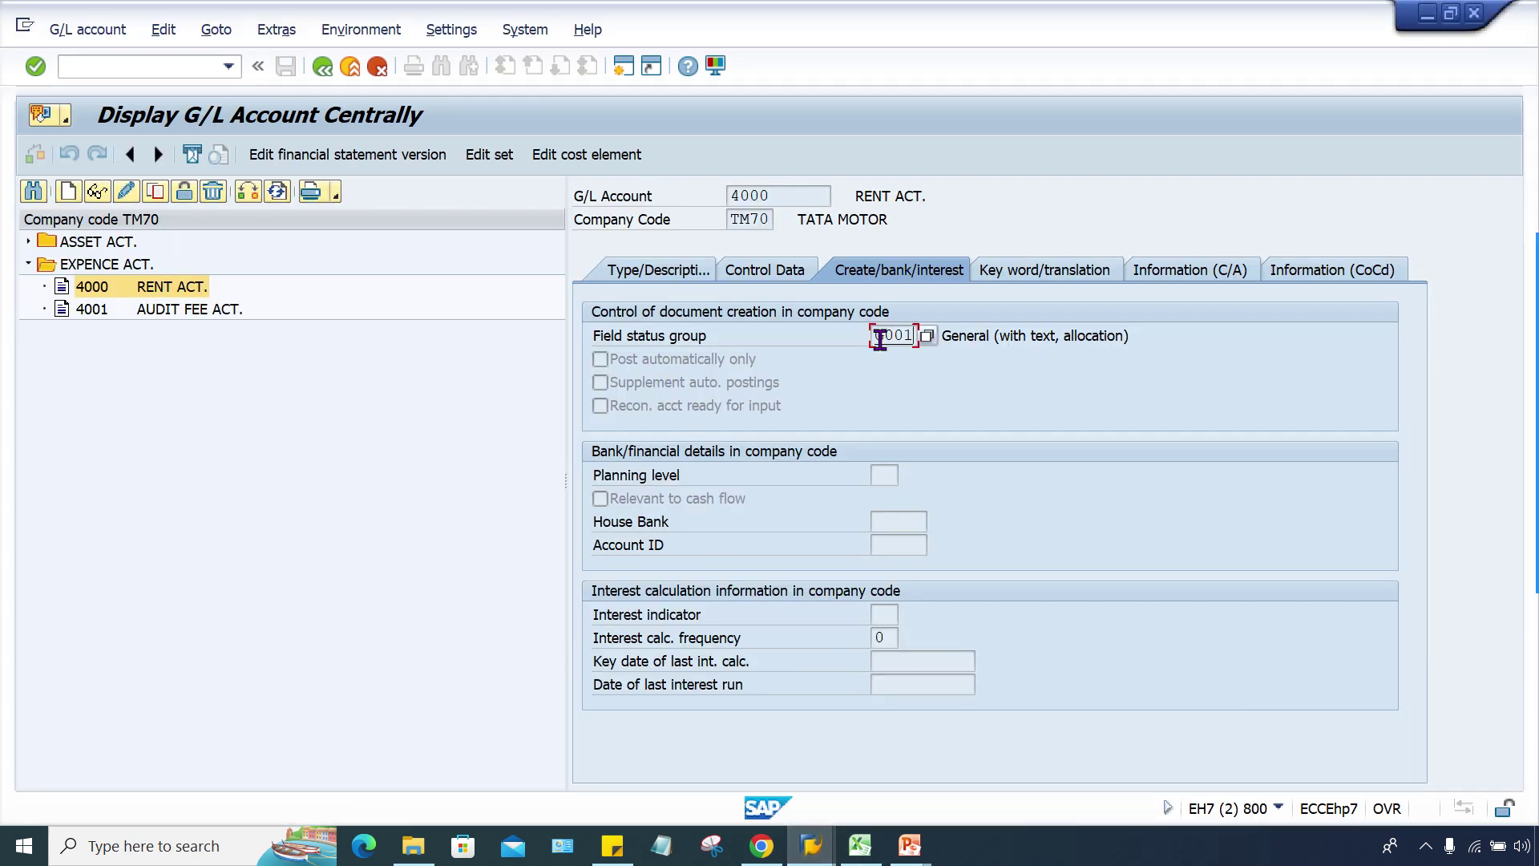
drag(797, 195, 671, 192)
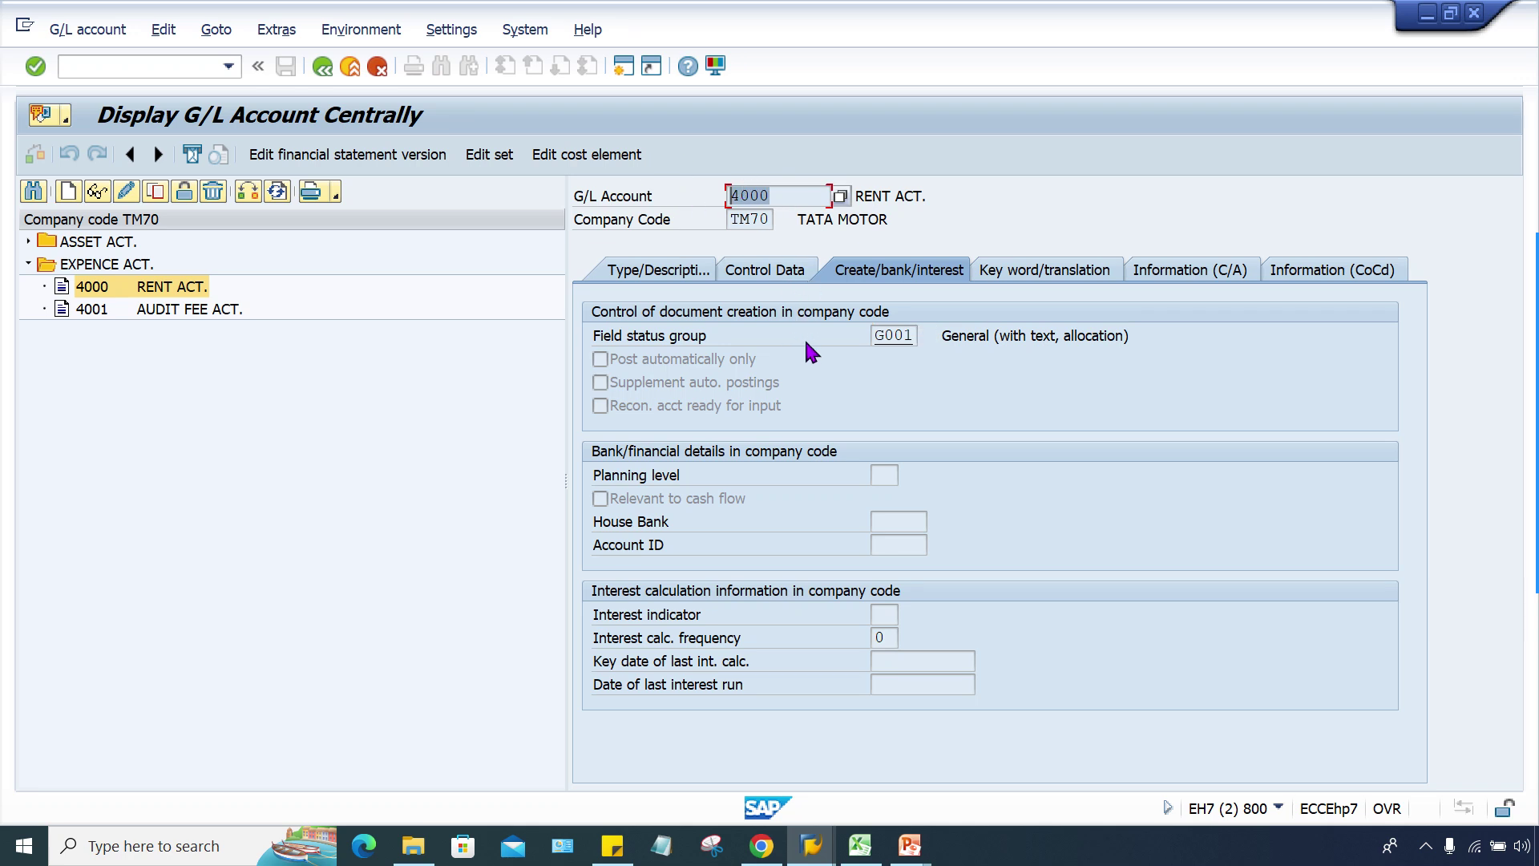
click(878, 335)
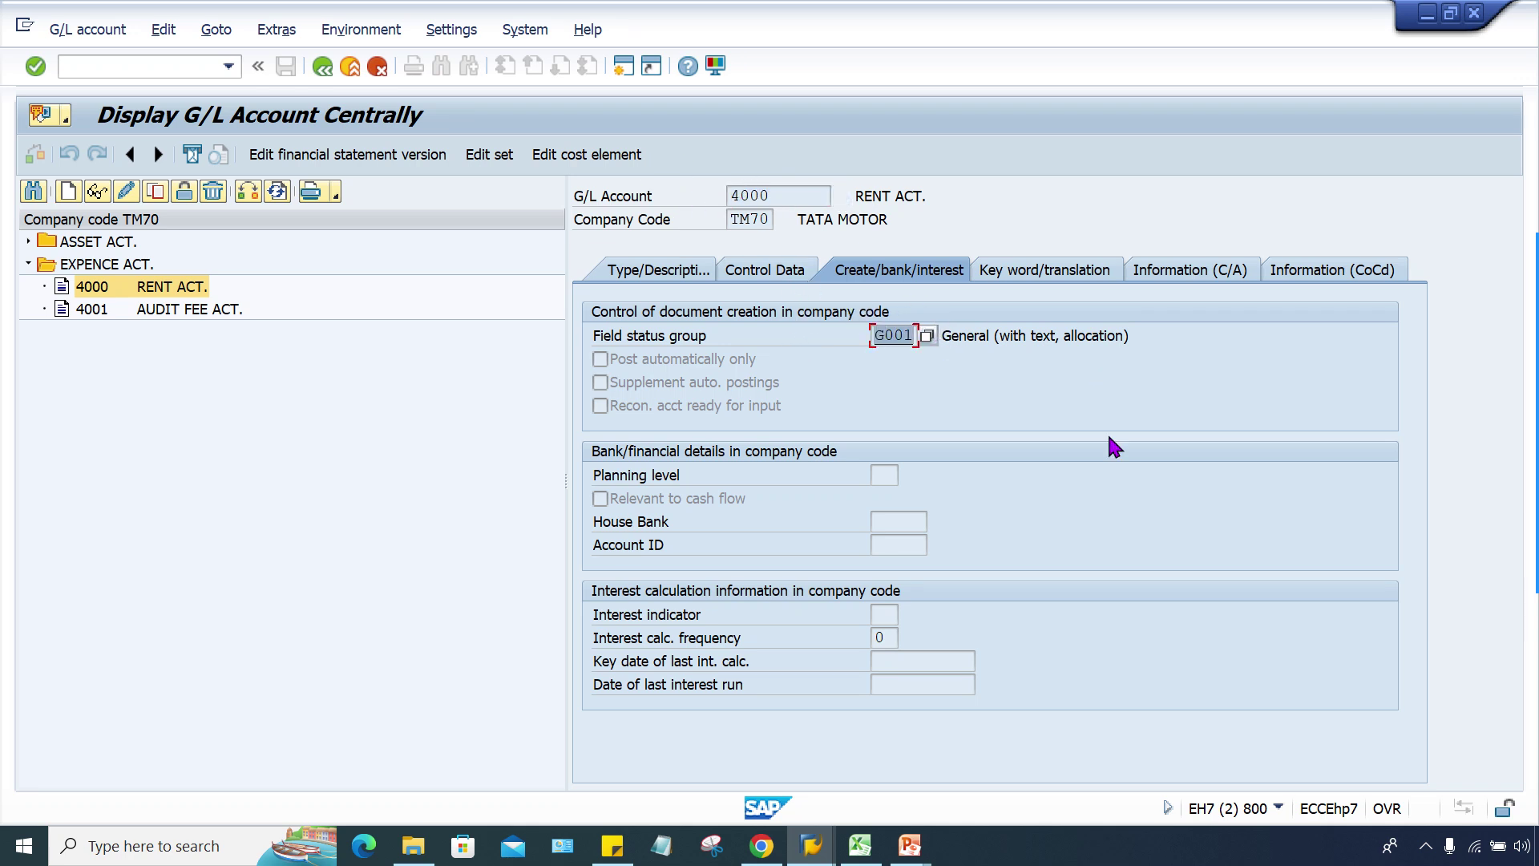
Step: In the TM70 variant's group G001, set Assignment number to Suppress under General data and save to the proposed customizing request
mouse_move(812, 846)
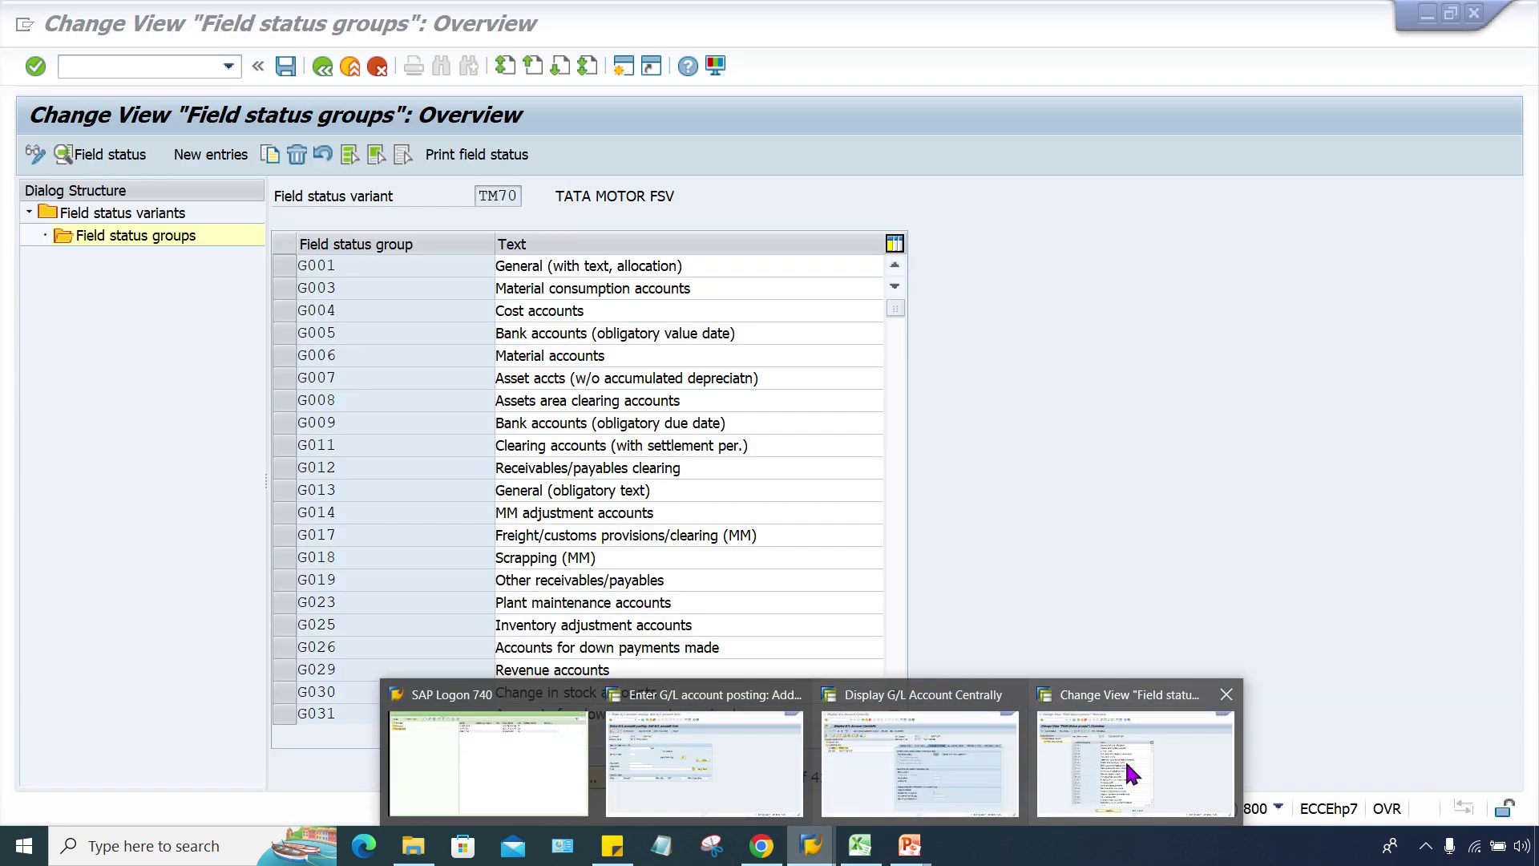
click(1130, 774)
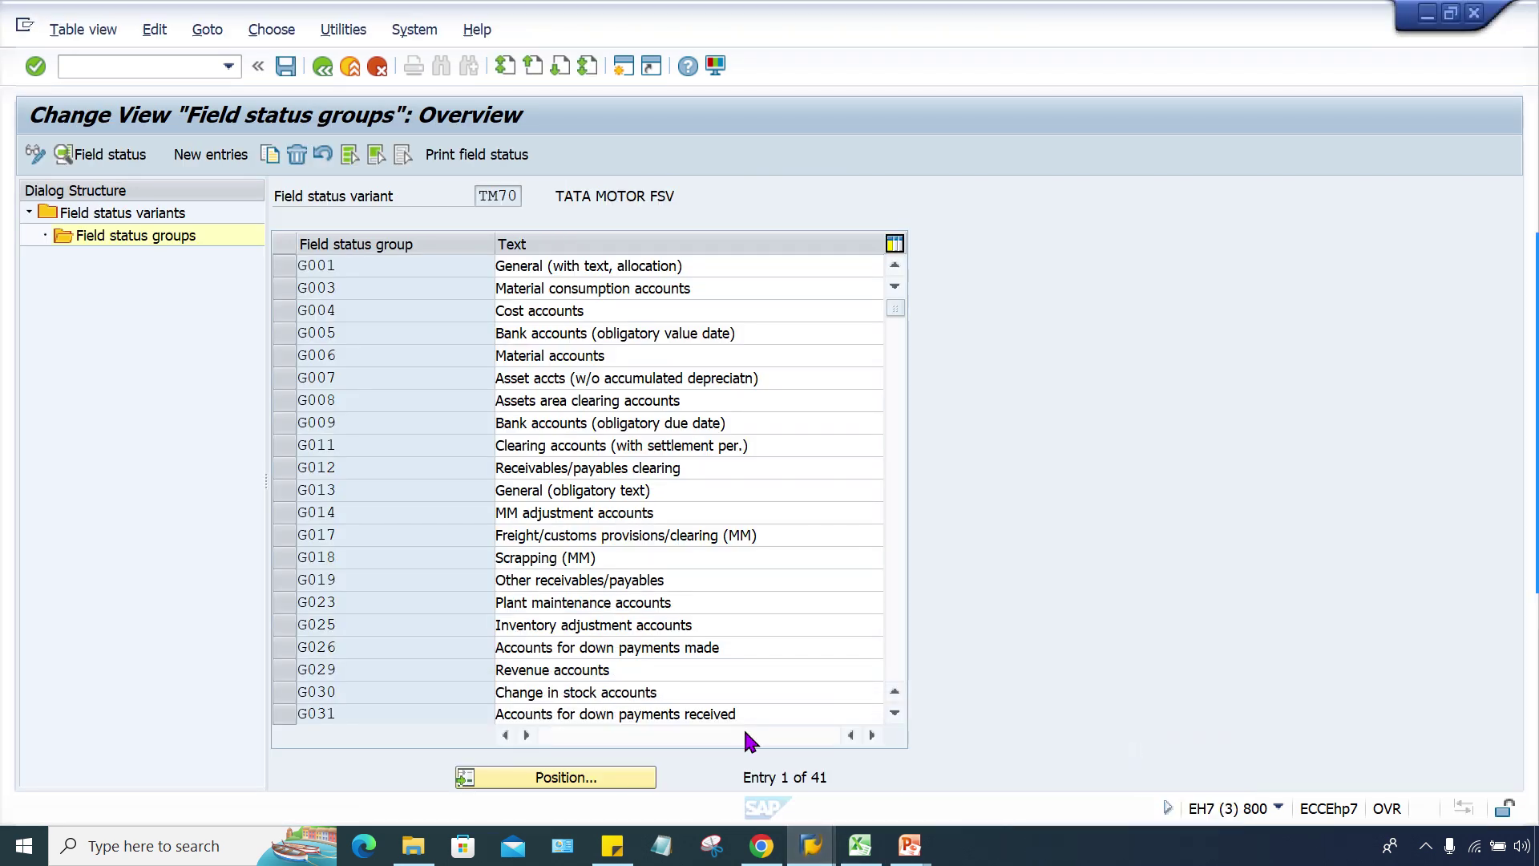
double_click(364, 271)
click(192, 313)
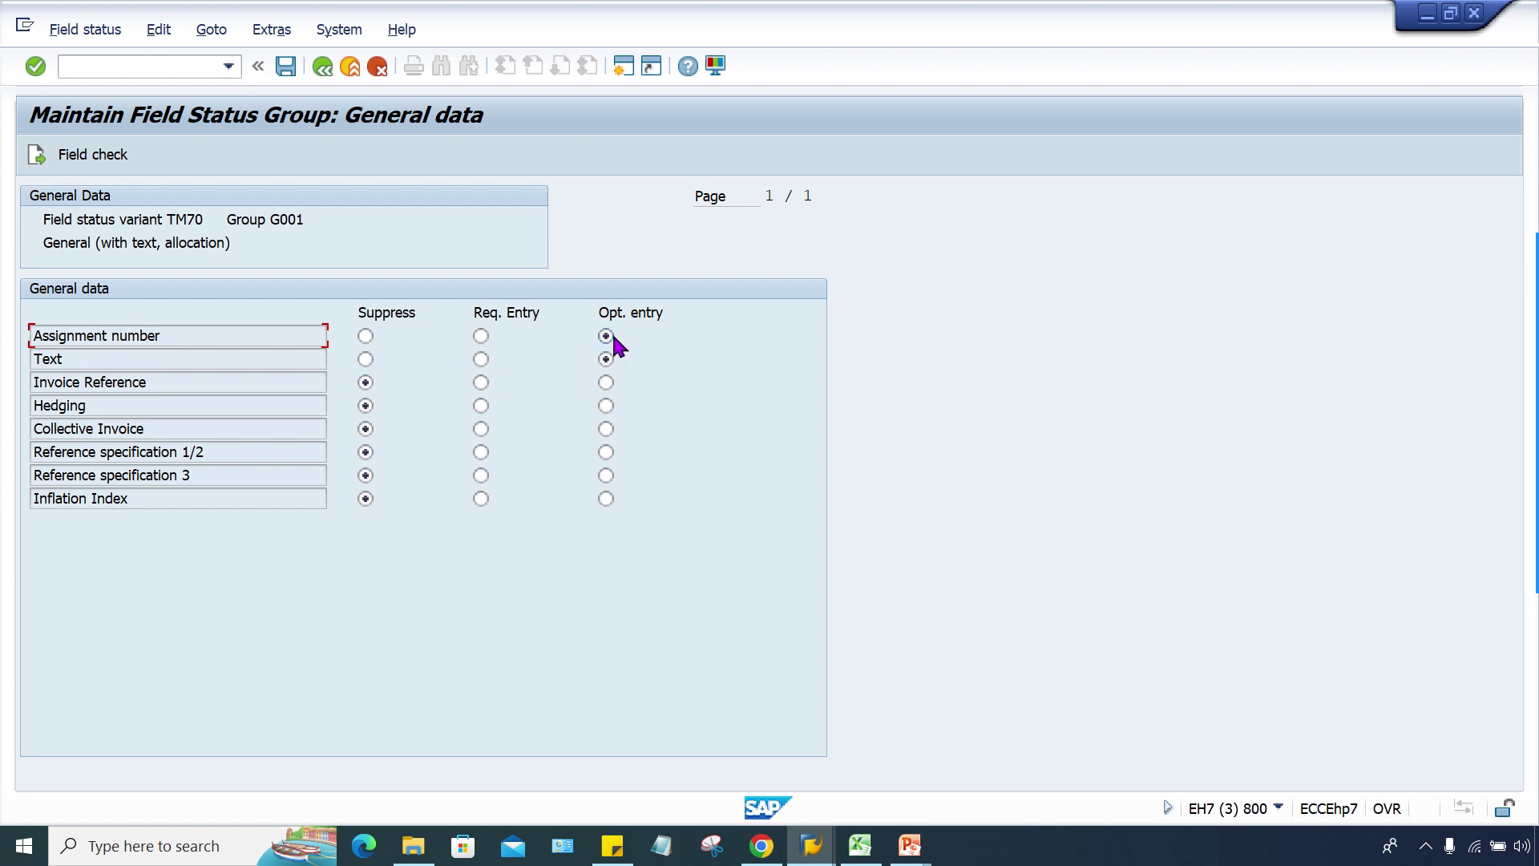
click(366, 337)
key(ctrl+s)
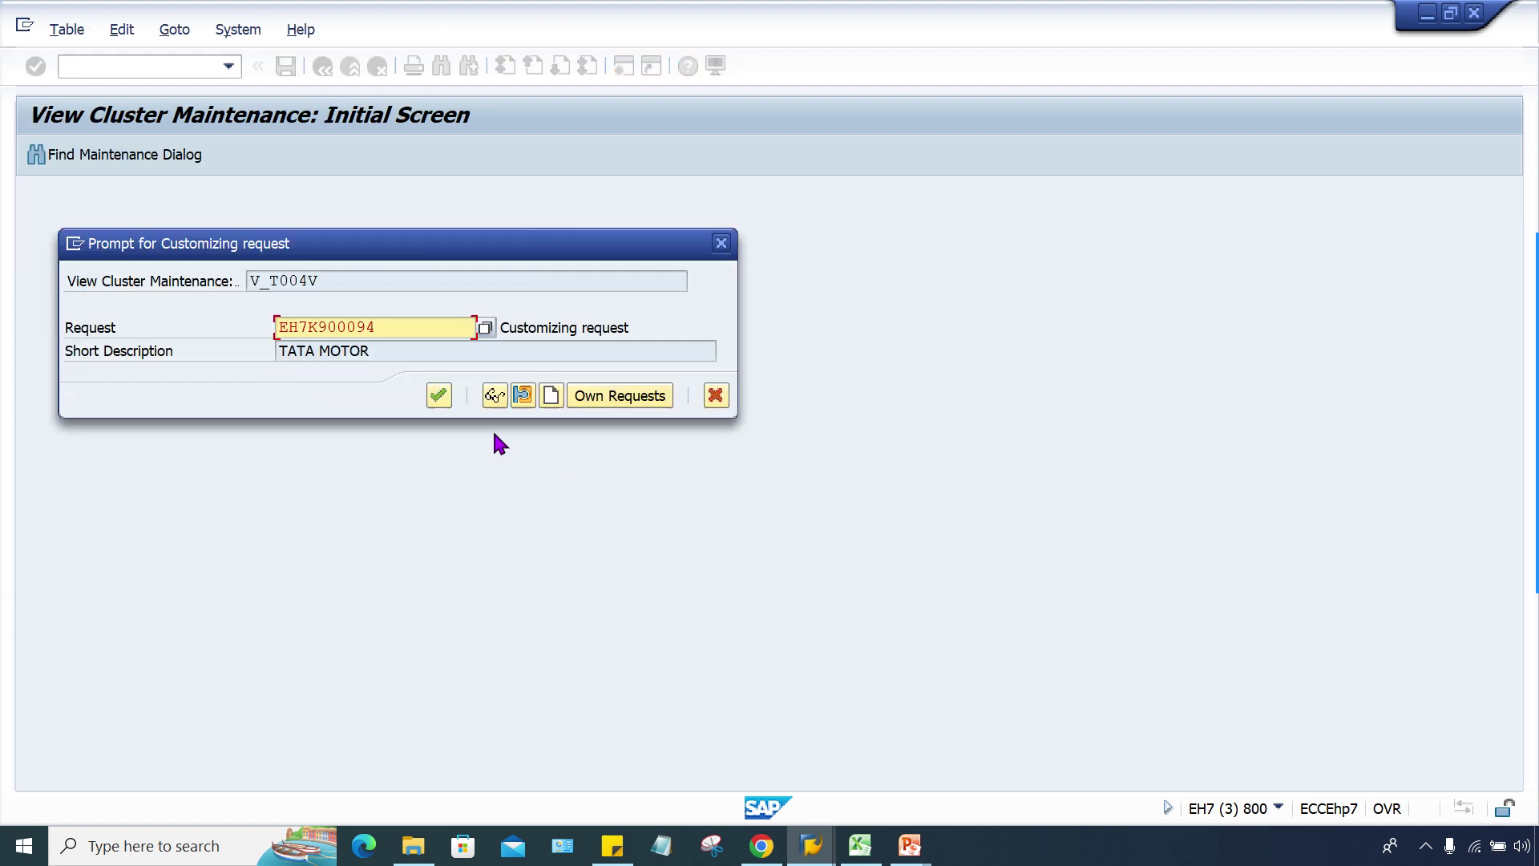
click(439, 396)
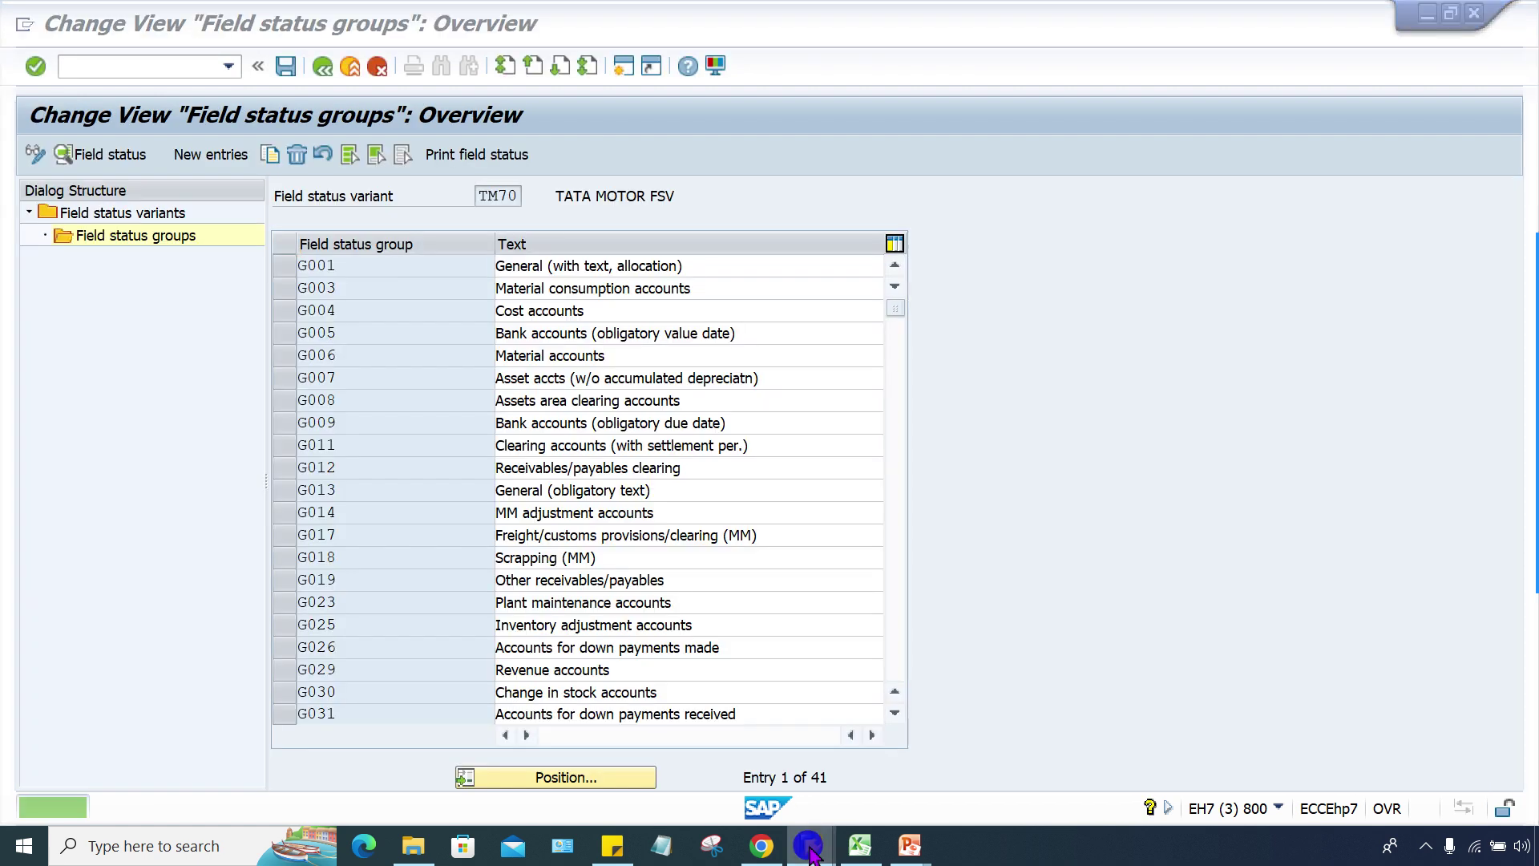
Step: Switch to the G/L account posting session and restart document entry with transaction /nF-02
mouse_move(811, 846)
click(711, 762)
click(207, 426)
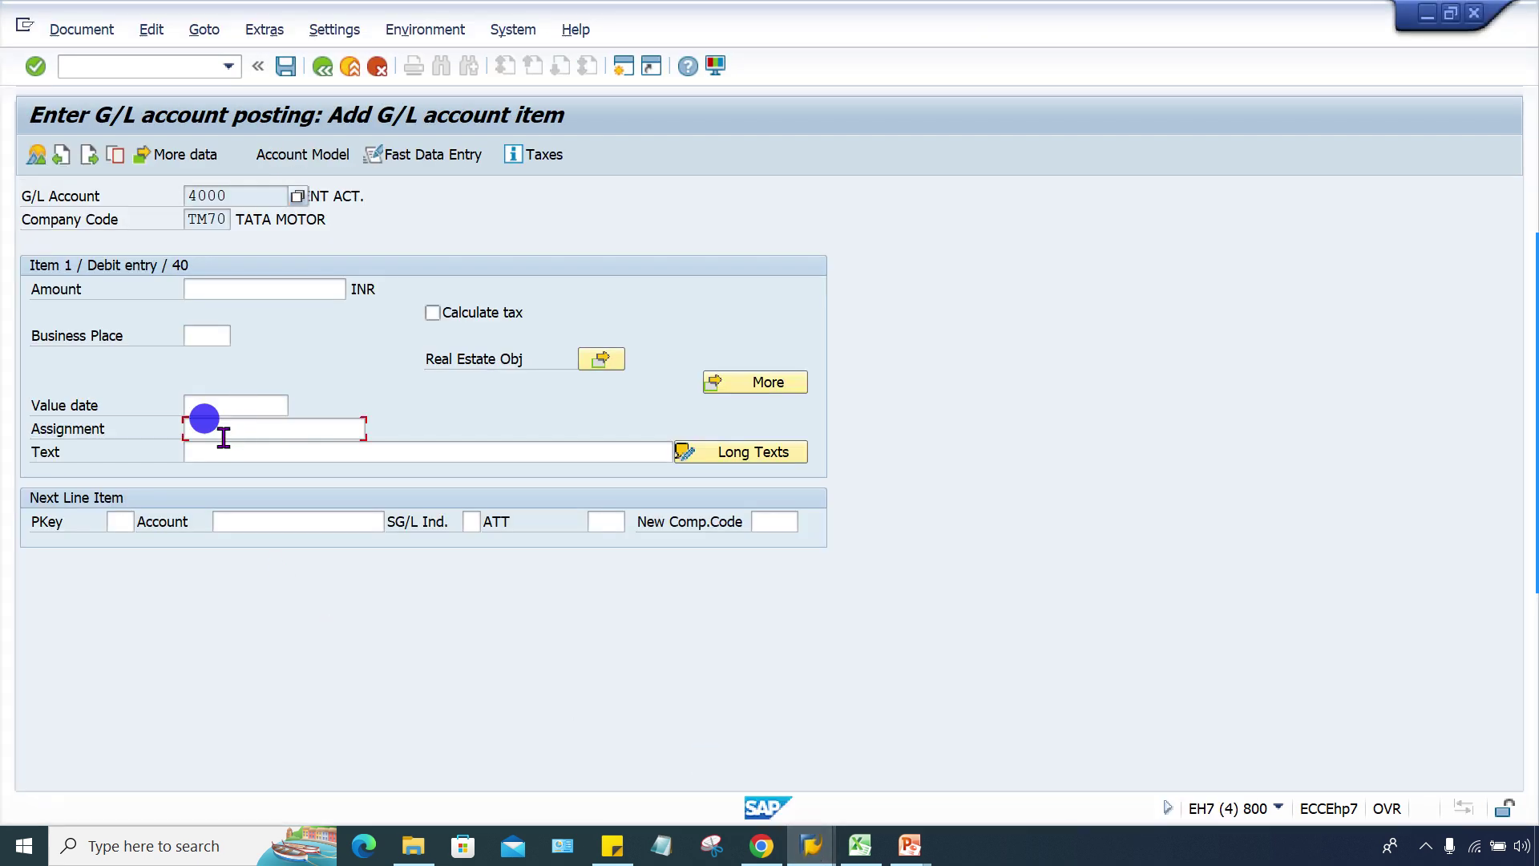
click(228, 65)
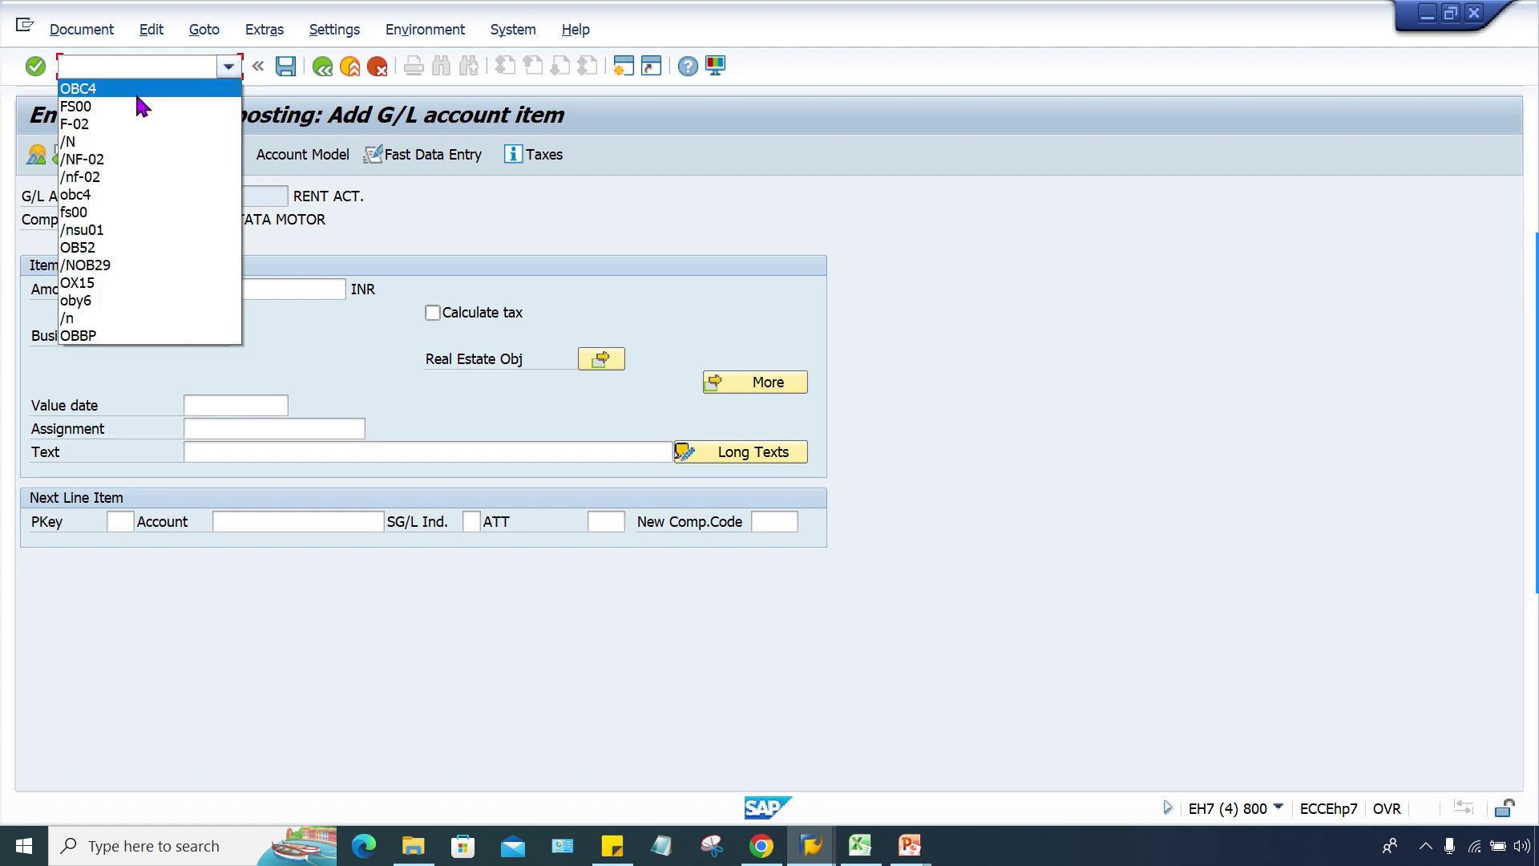
click(88, 121)
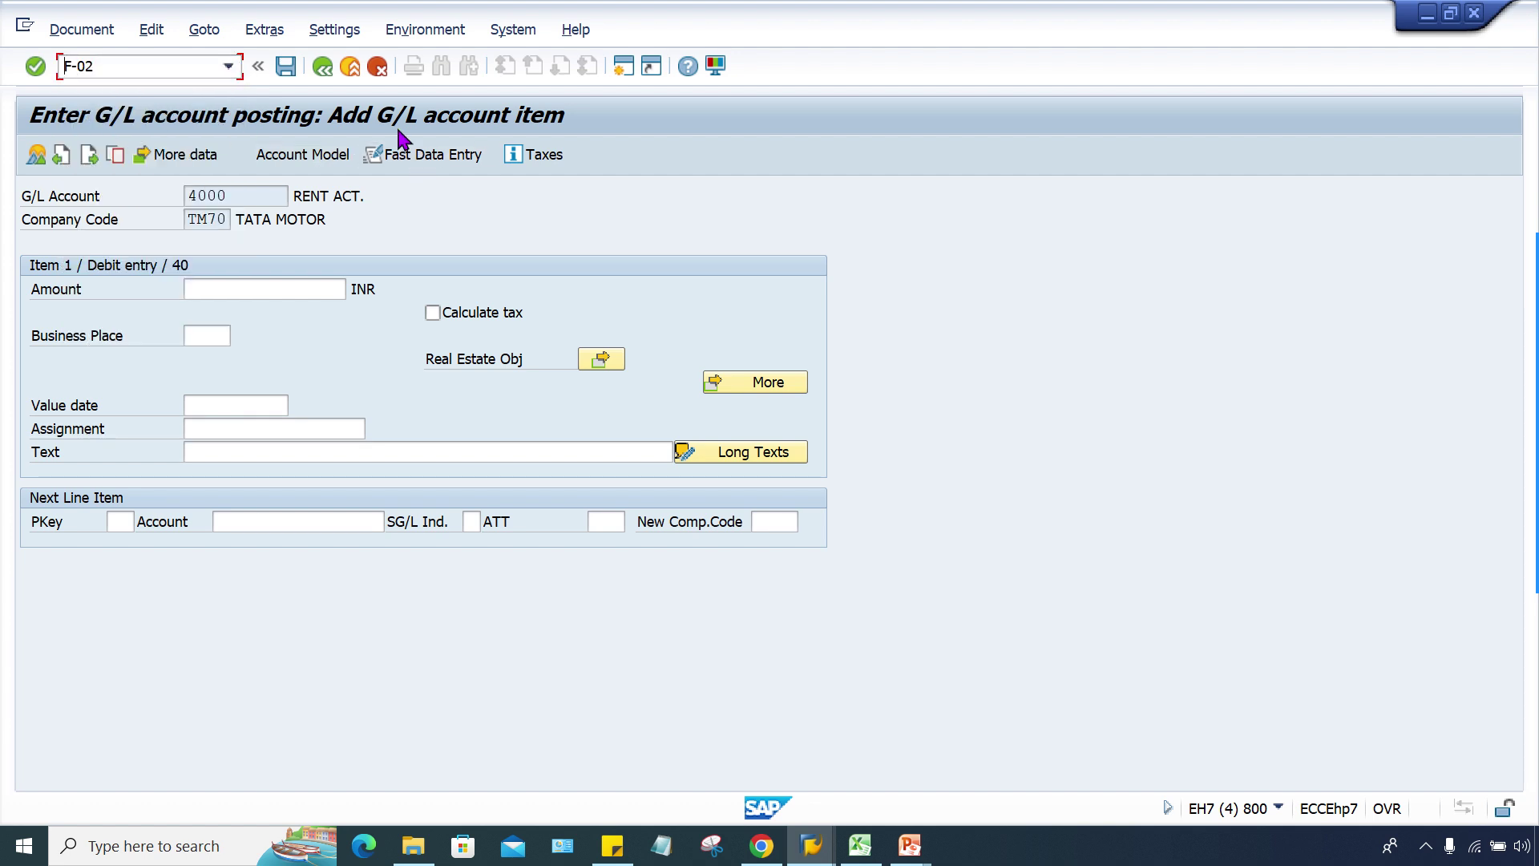
key(Home)
text(/n)
key(Return)
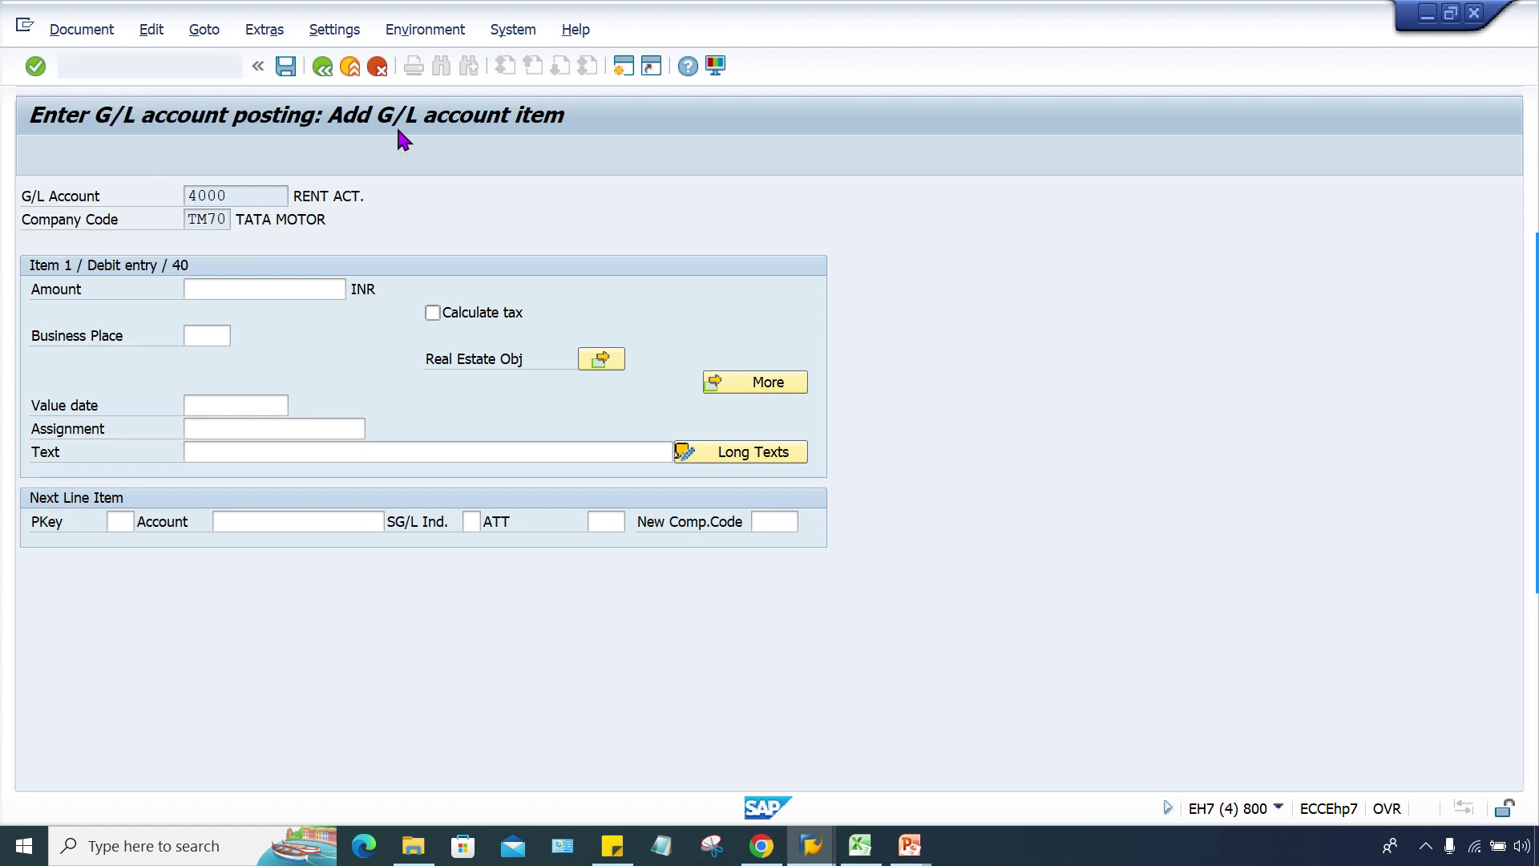
Step: Enter 19.02.2024 as document and posting date and open a posting key 40 line item for G/L account 4000
click(225, 207)
click(210, 199)
click(224, 218)
click(240, 634)
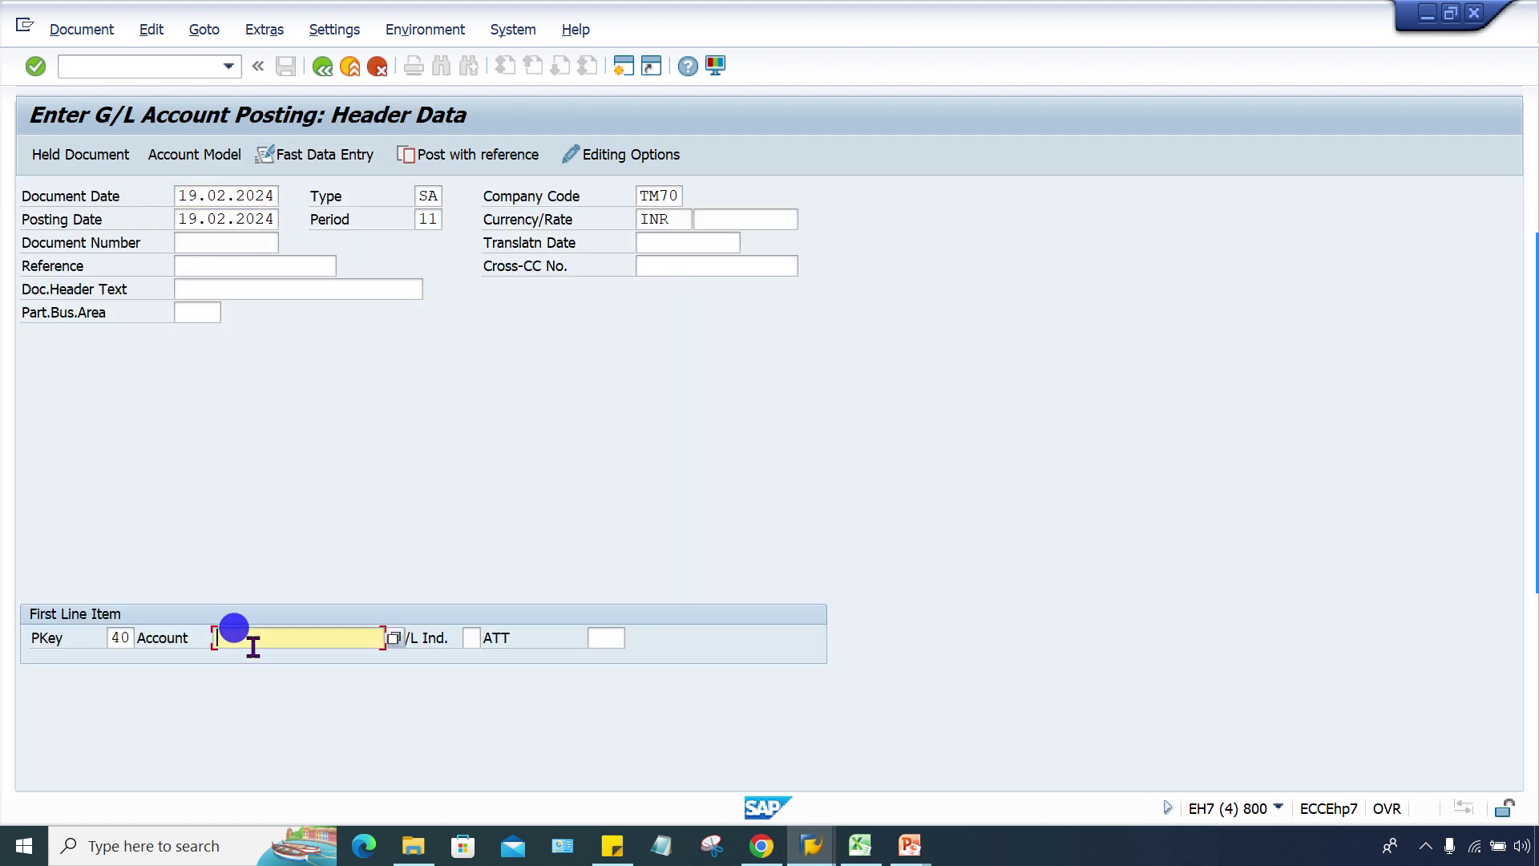
click(285, 287)
key(Return)
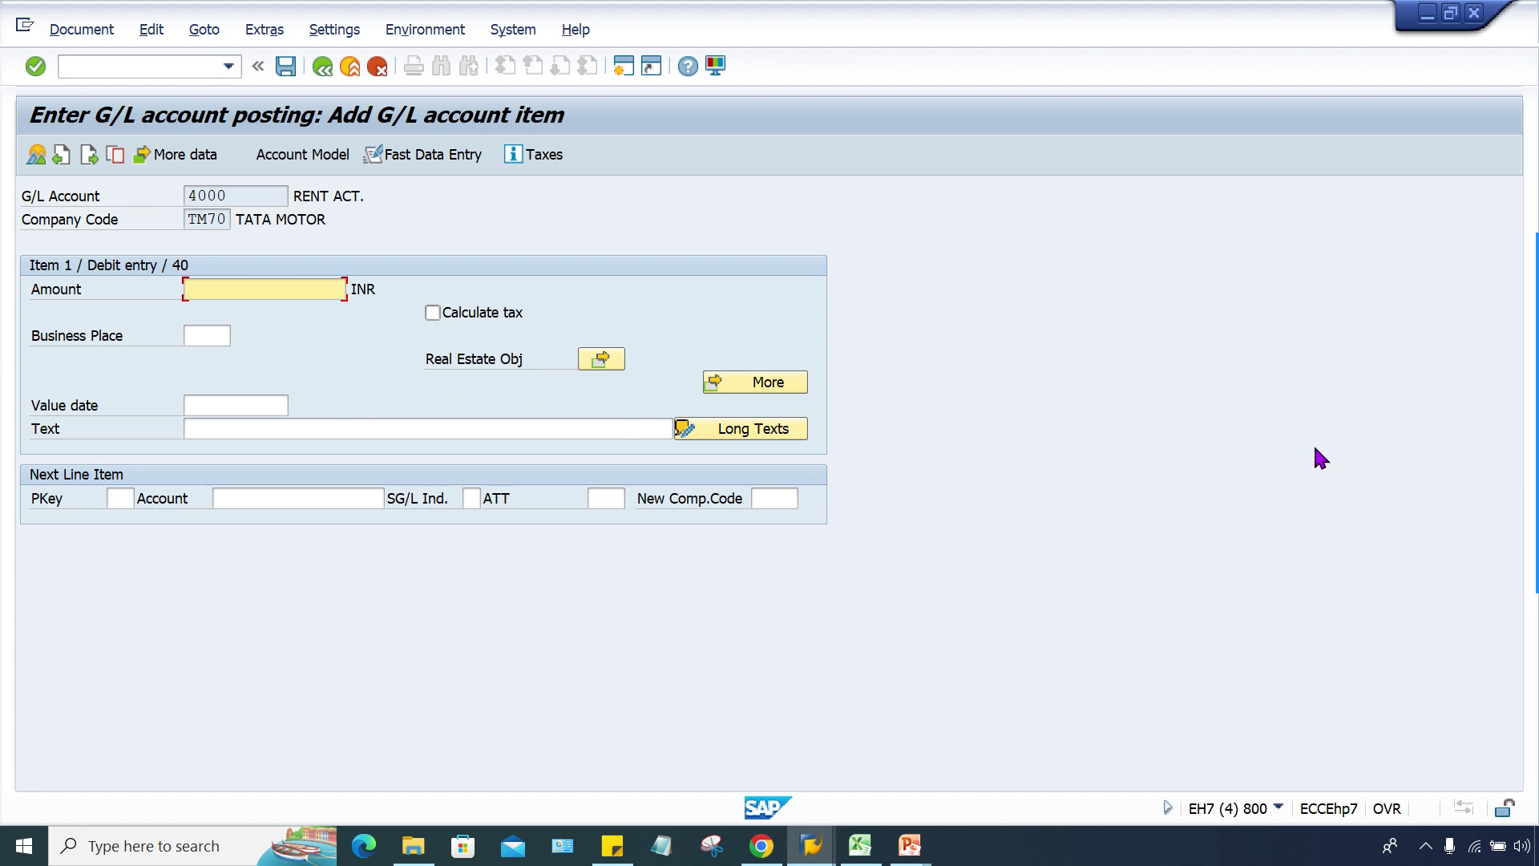
Step: In variant TM70's group G001, set Assignment number to Opt. entry and Text to Req. Entry under General data
mouse_move(1536, 396)
click(1513, 344)
click(811, 846)
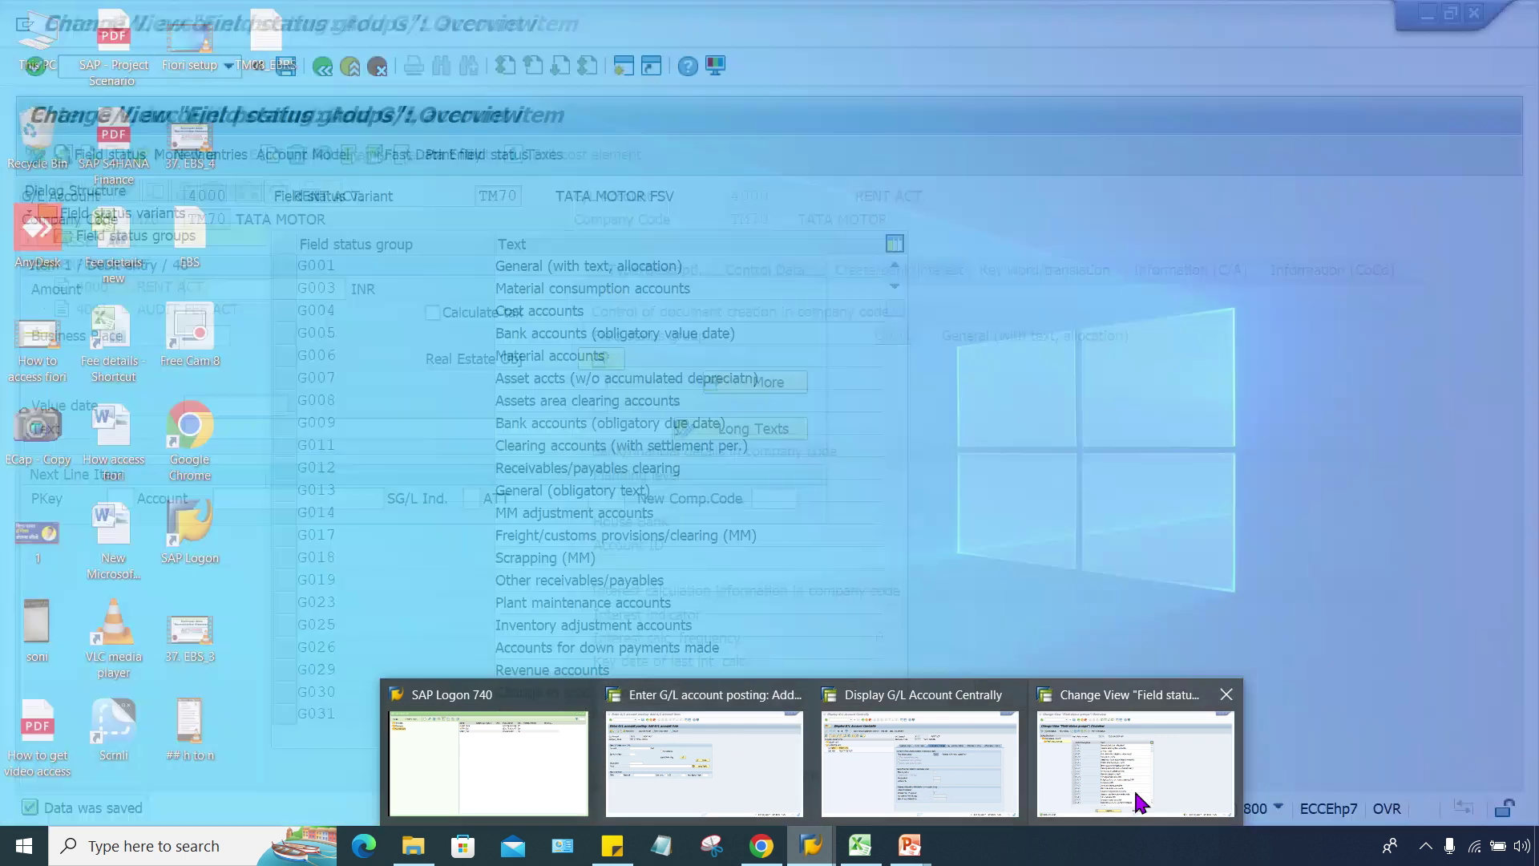
click(1134, 794)
click(395, 270)
double_click(395, 270)
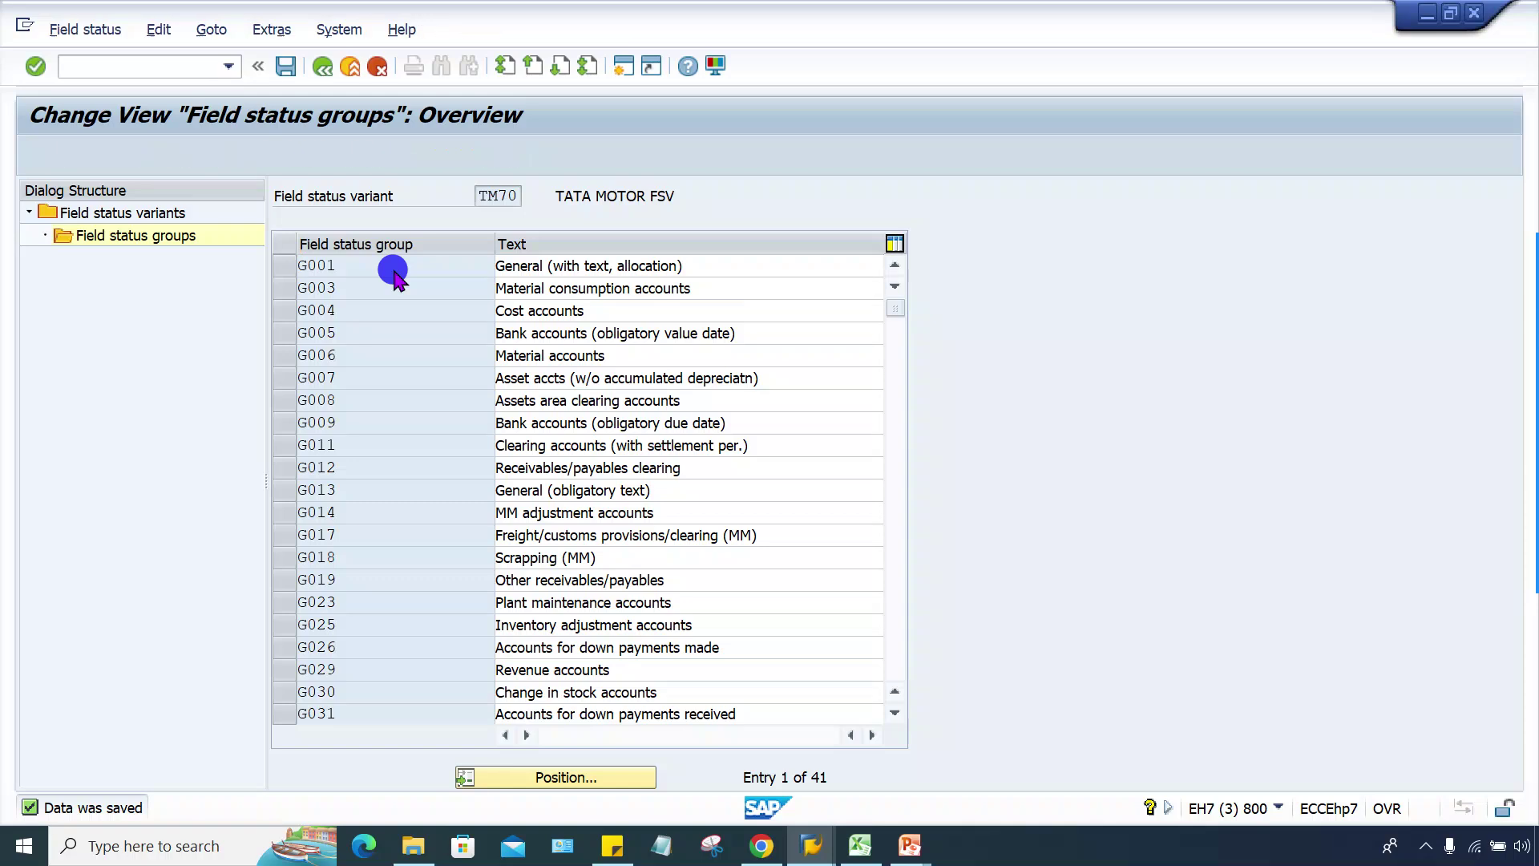
double_click(164, 316)
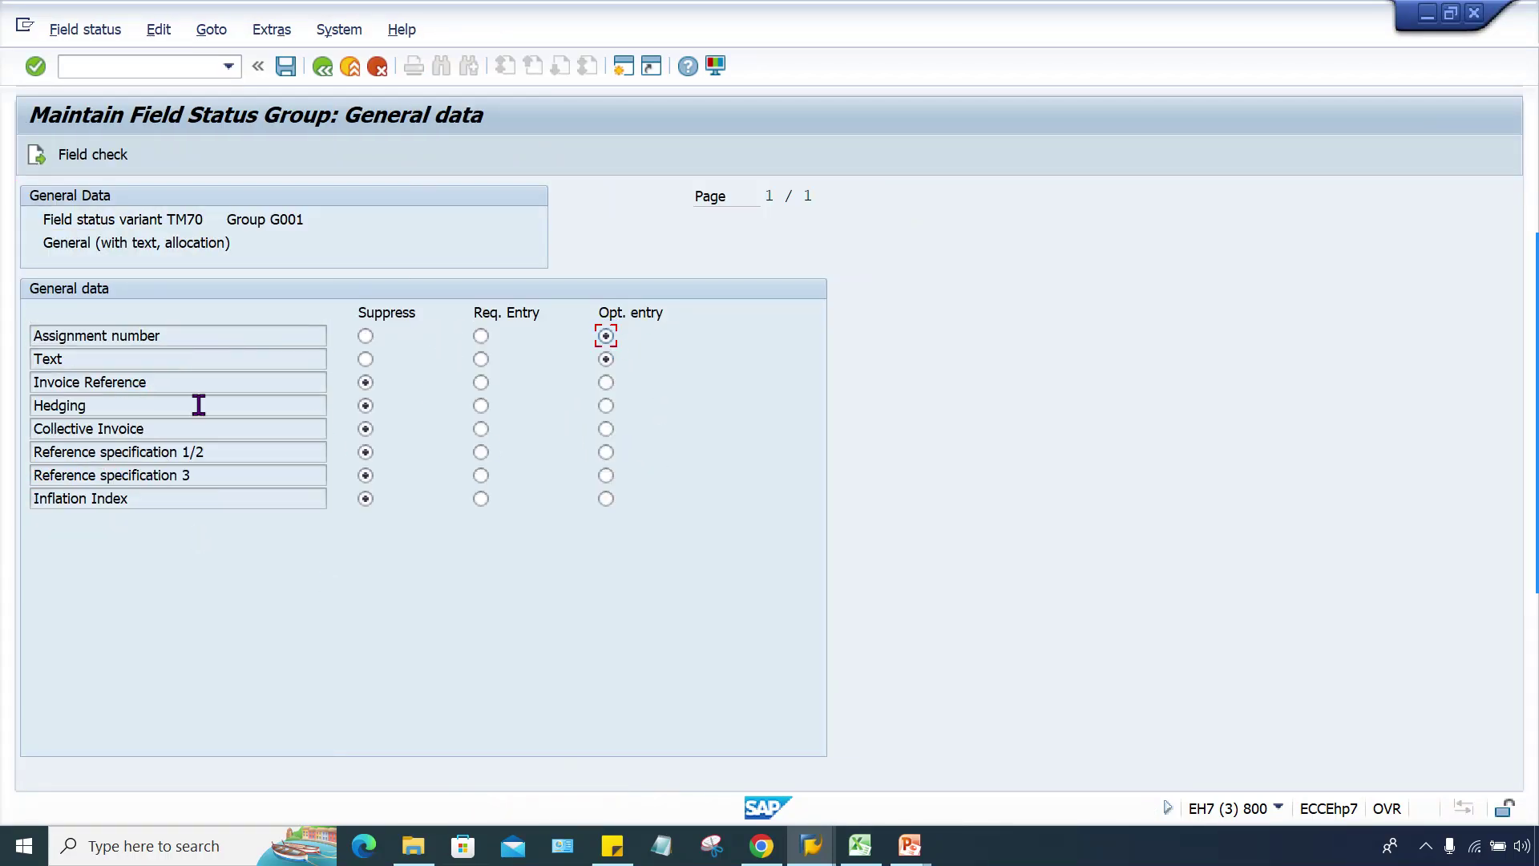
click(481, 359)
Step: Return to the G/L posting session and enter an amount of 4500 INR for the rent account item, leaving Text blank
mouse_move(820, 856)
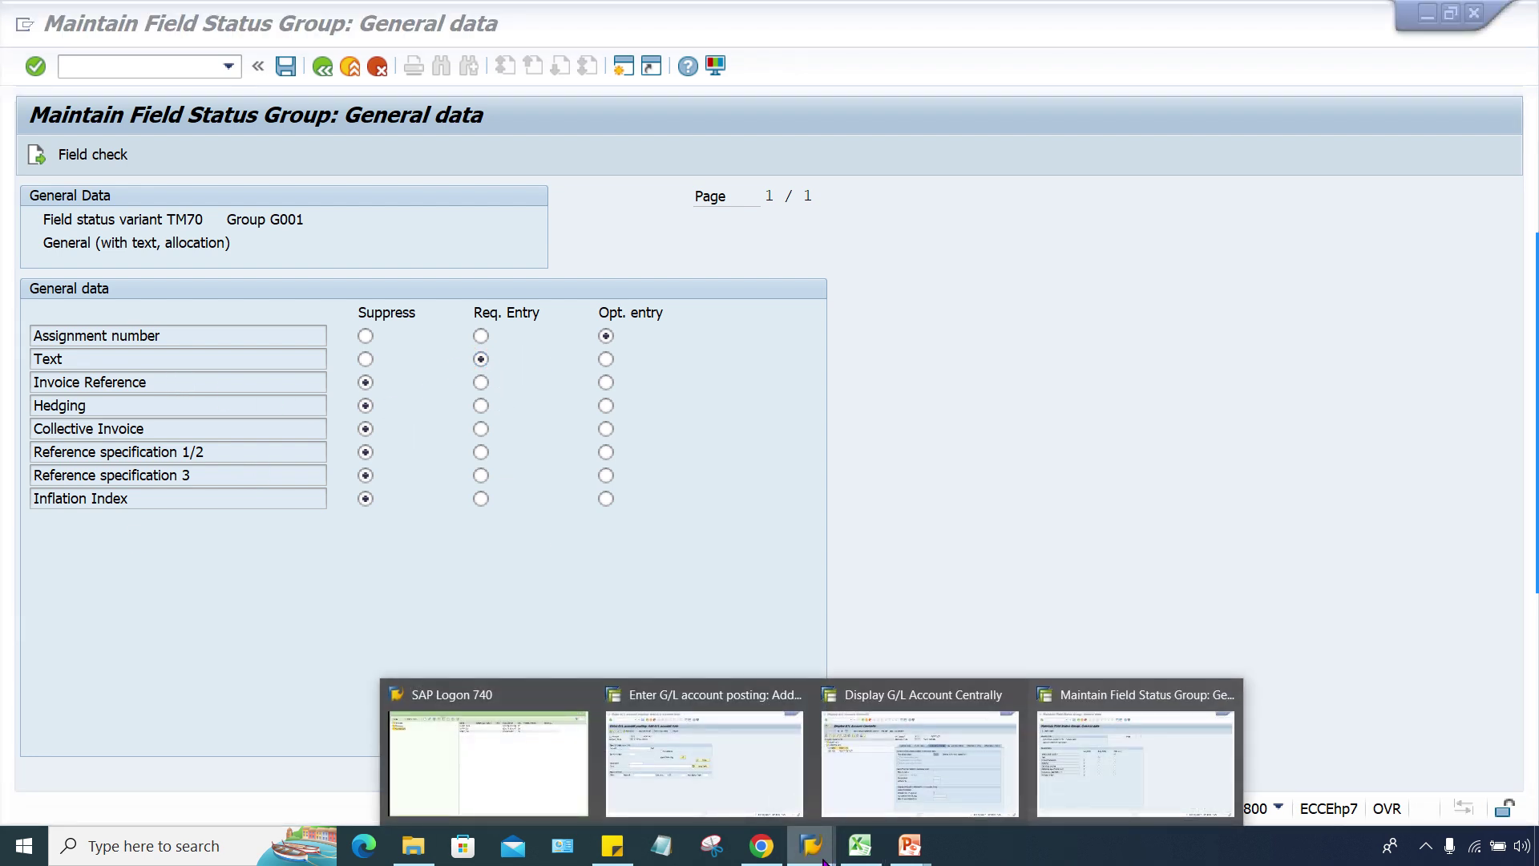
click(790, 808)
click(246, 430)
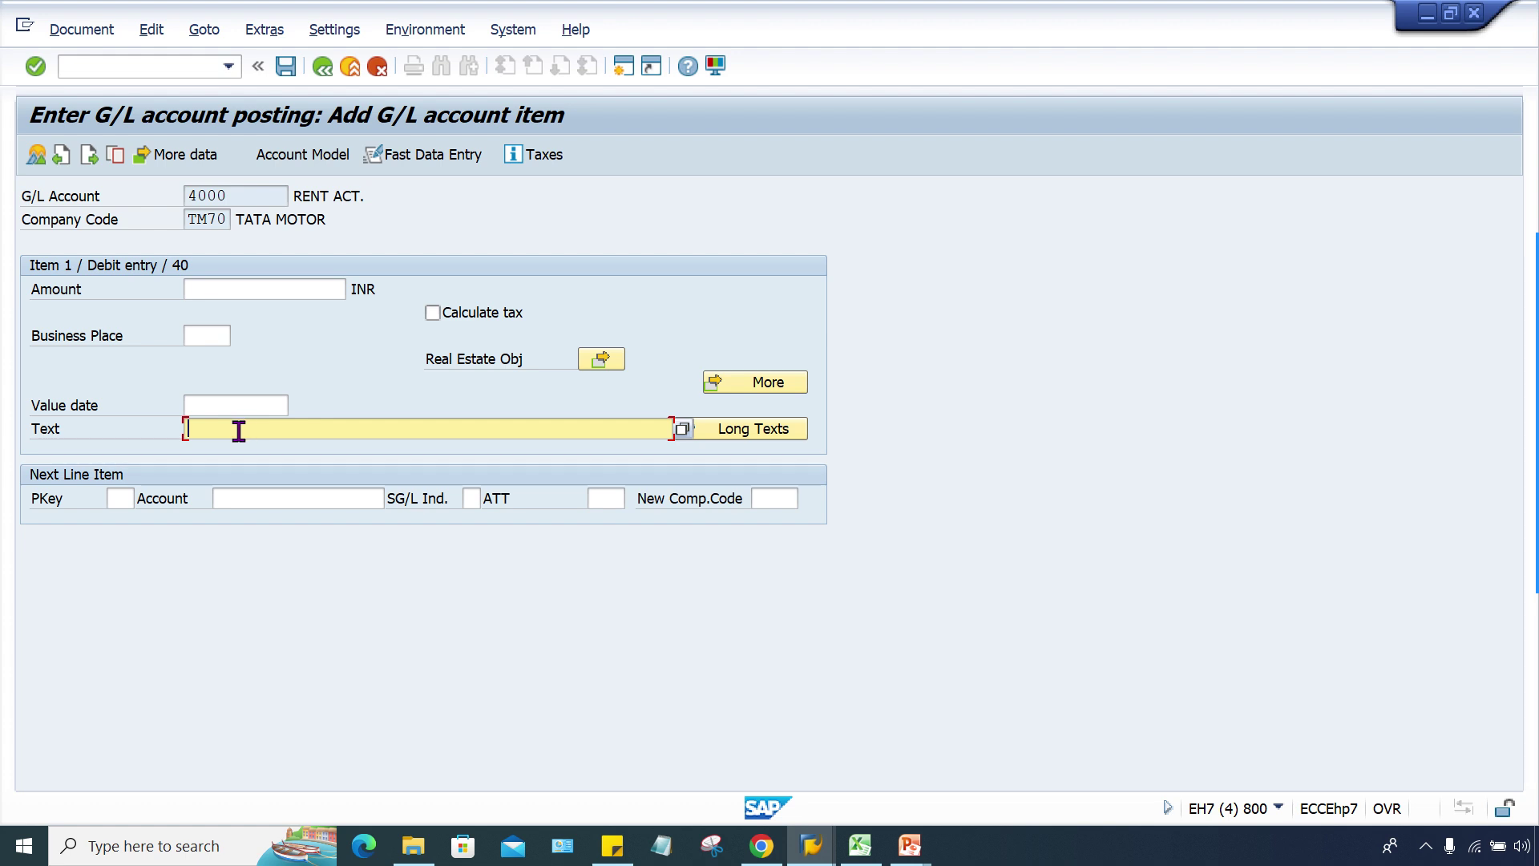
click(361, 430)
click(268, 288)
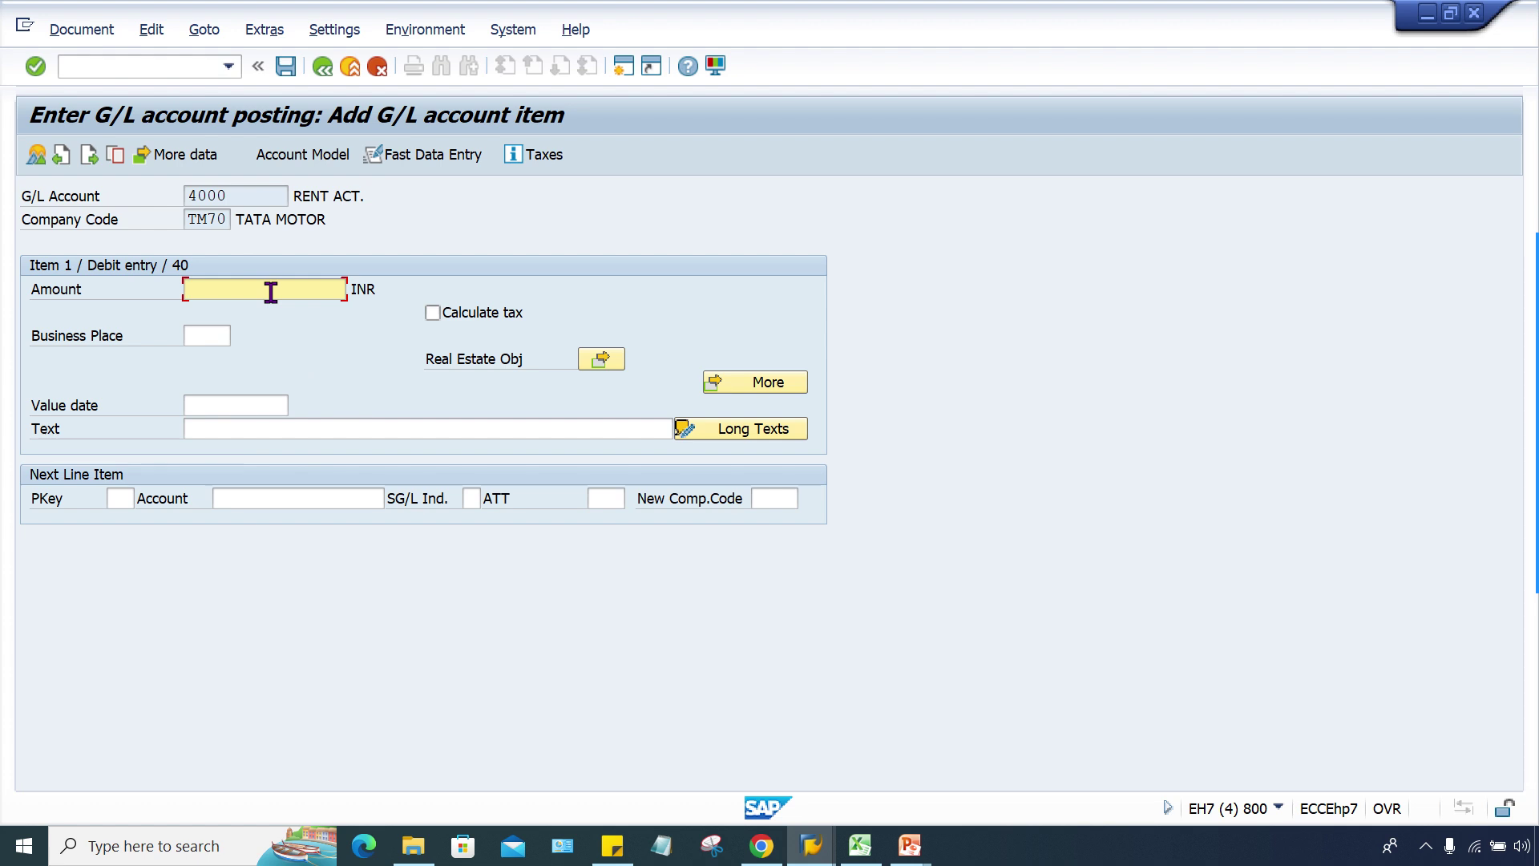
click(250, 310)
key(BackSpace)
key(BackSpace)
key(BackSpace)
text(500)
drag(278, 200, 47, 210)
drag(250, 283, 62, 290)
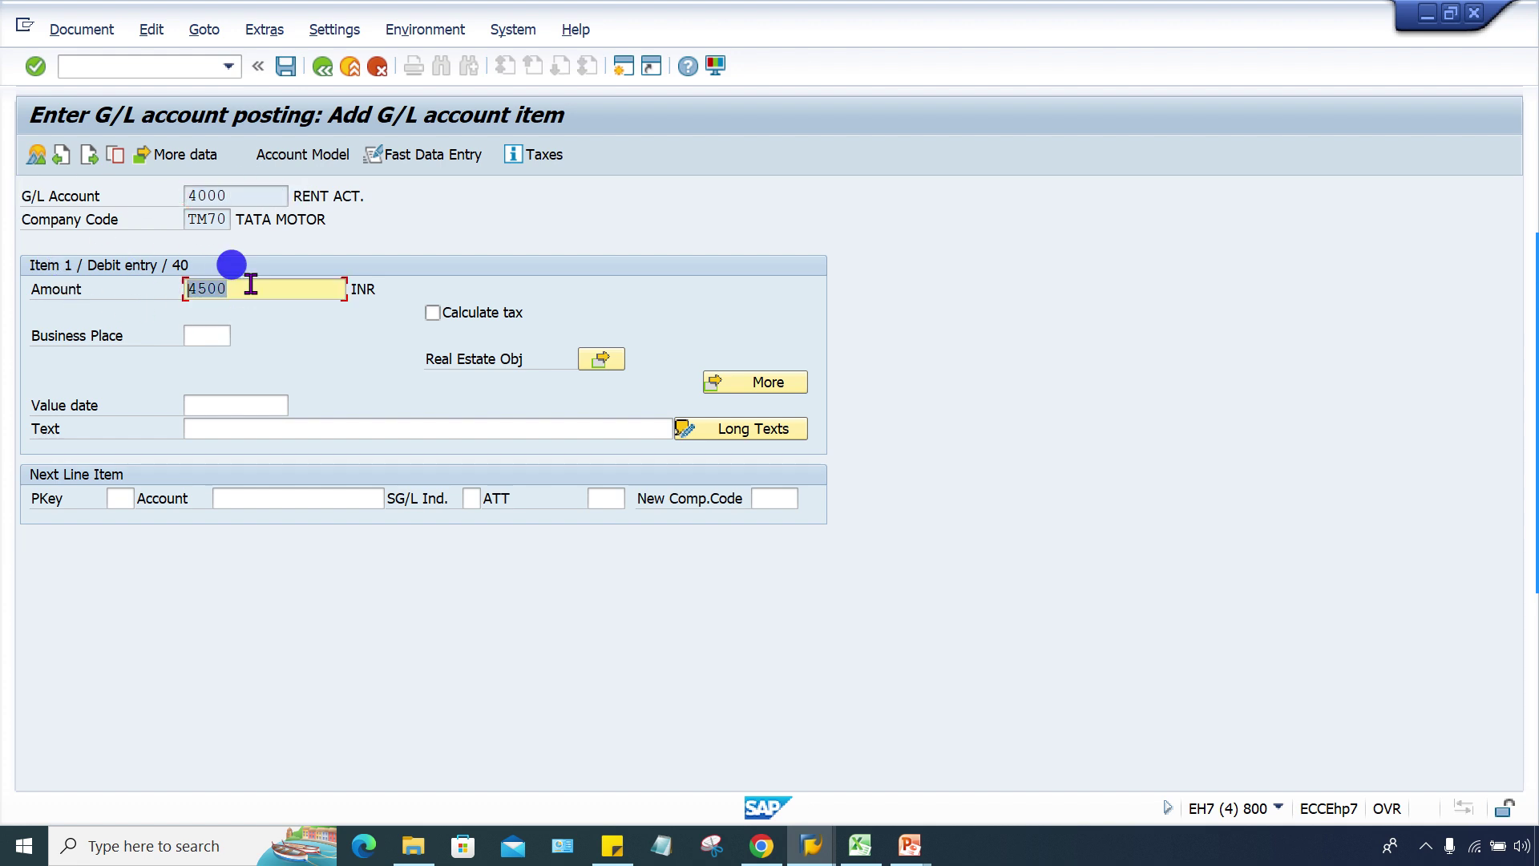
click(238, 429)
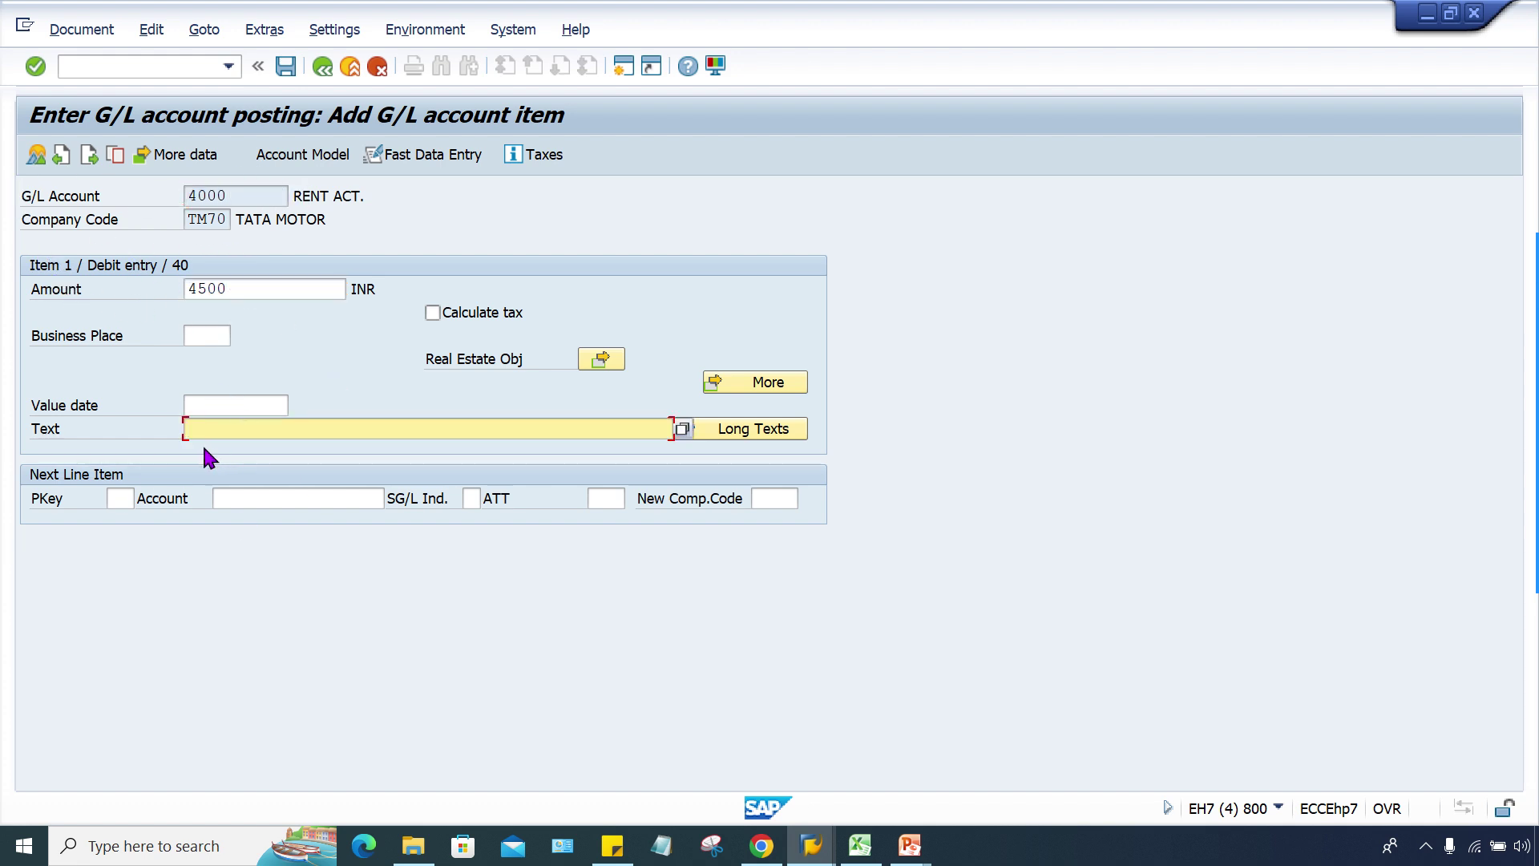
click(281, 433)
Step: Continue to a credit line item with posting key 50 and account 1000
click(120, 497)
text(50)
key(Tab)
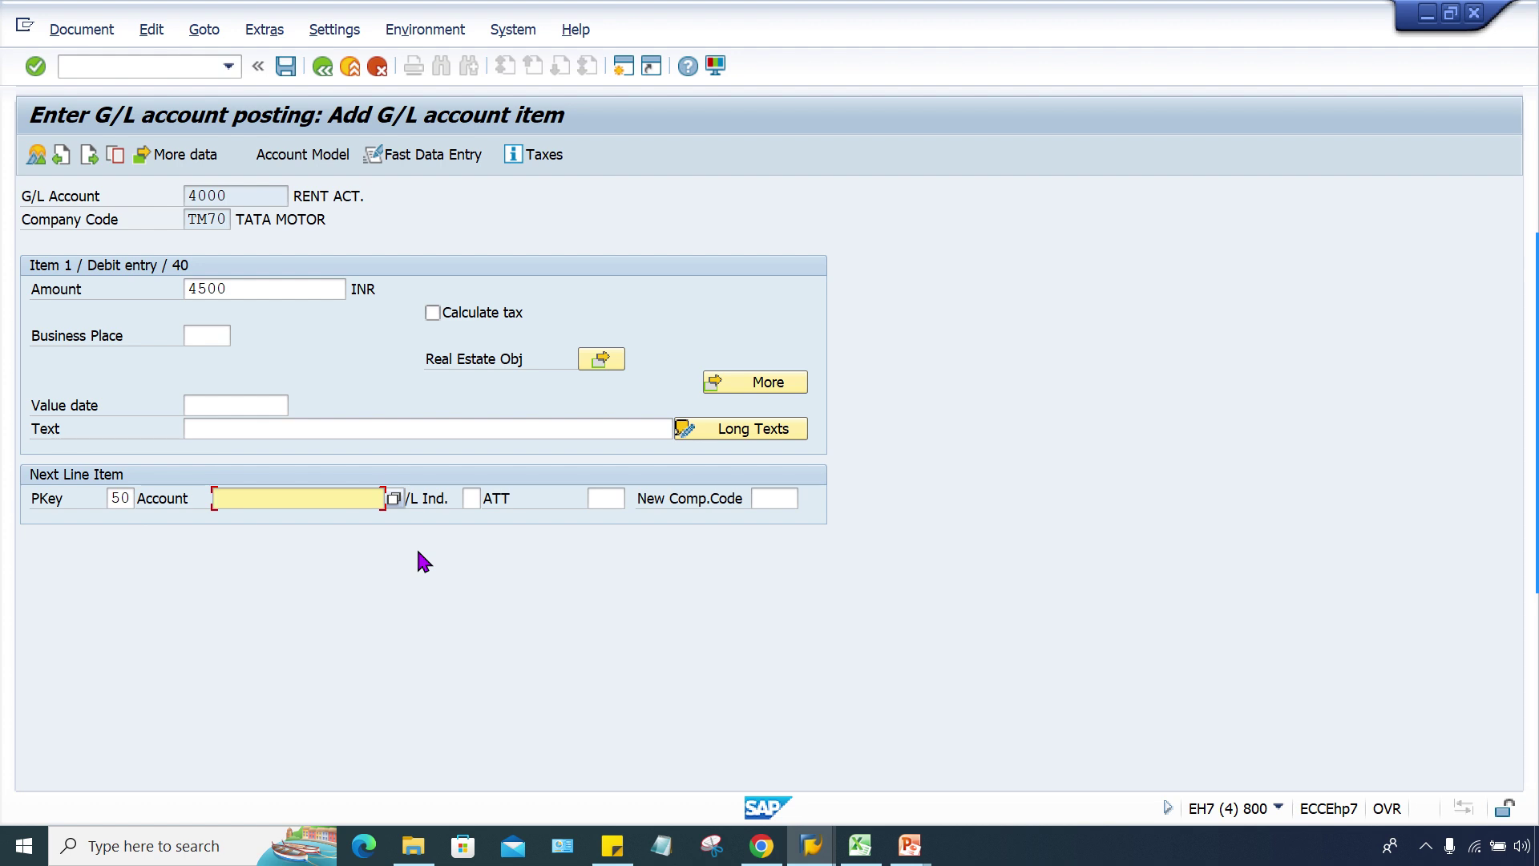
text(1000)
key(Return)
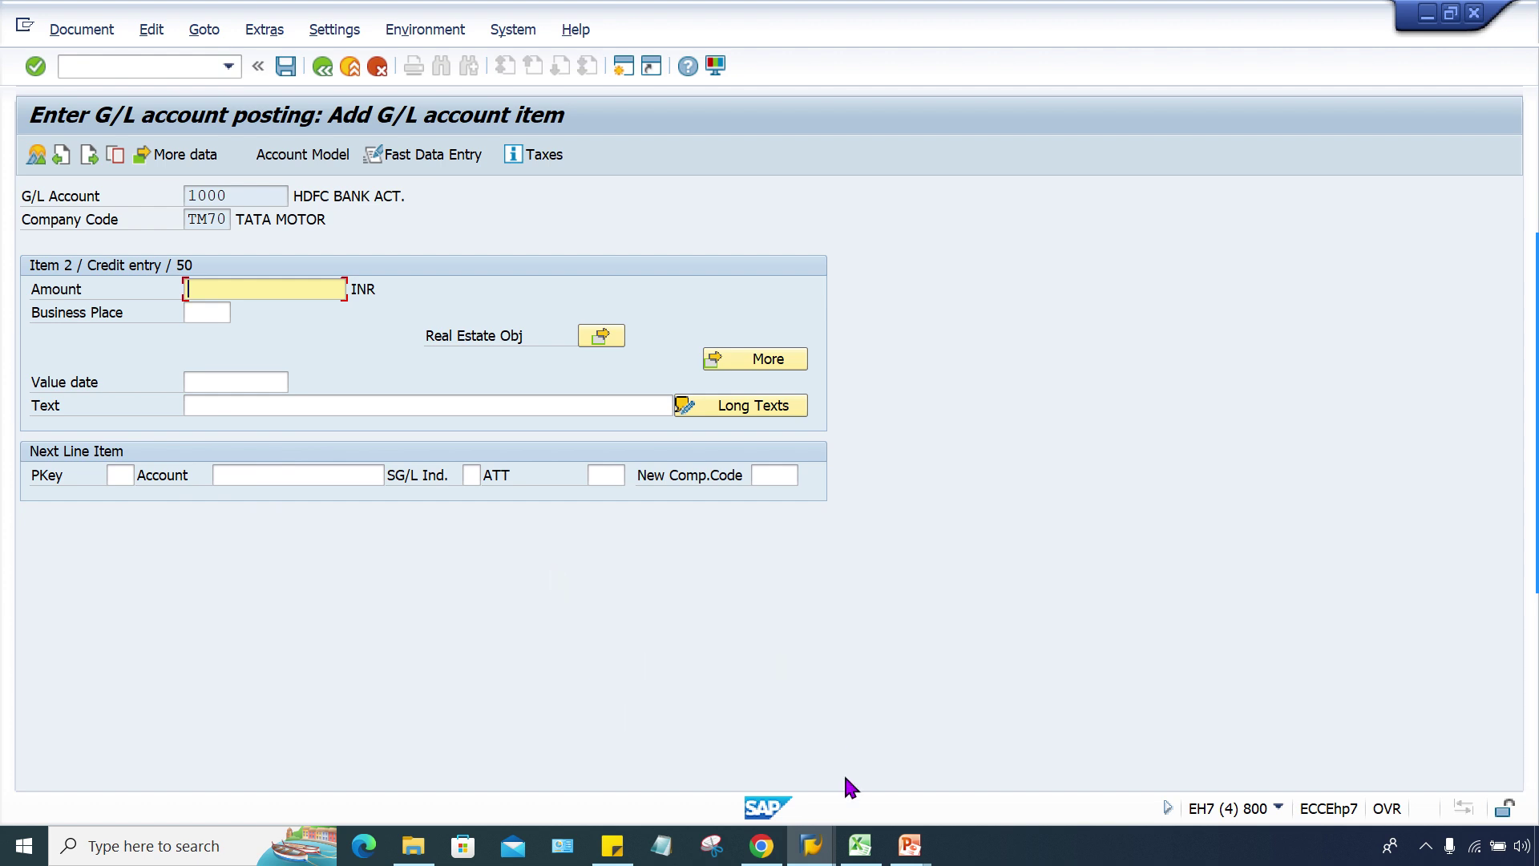
Step: Switch back to the field status group session and save the General data settings of group G001
click(811, 844)
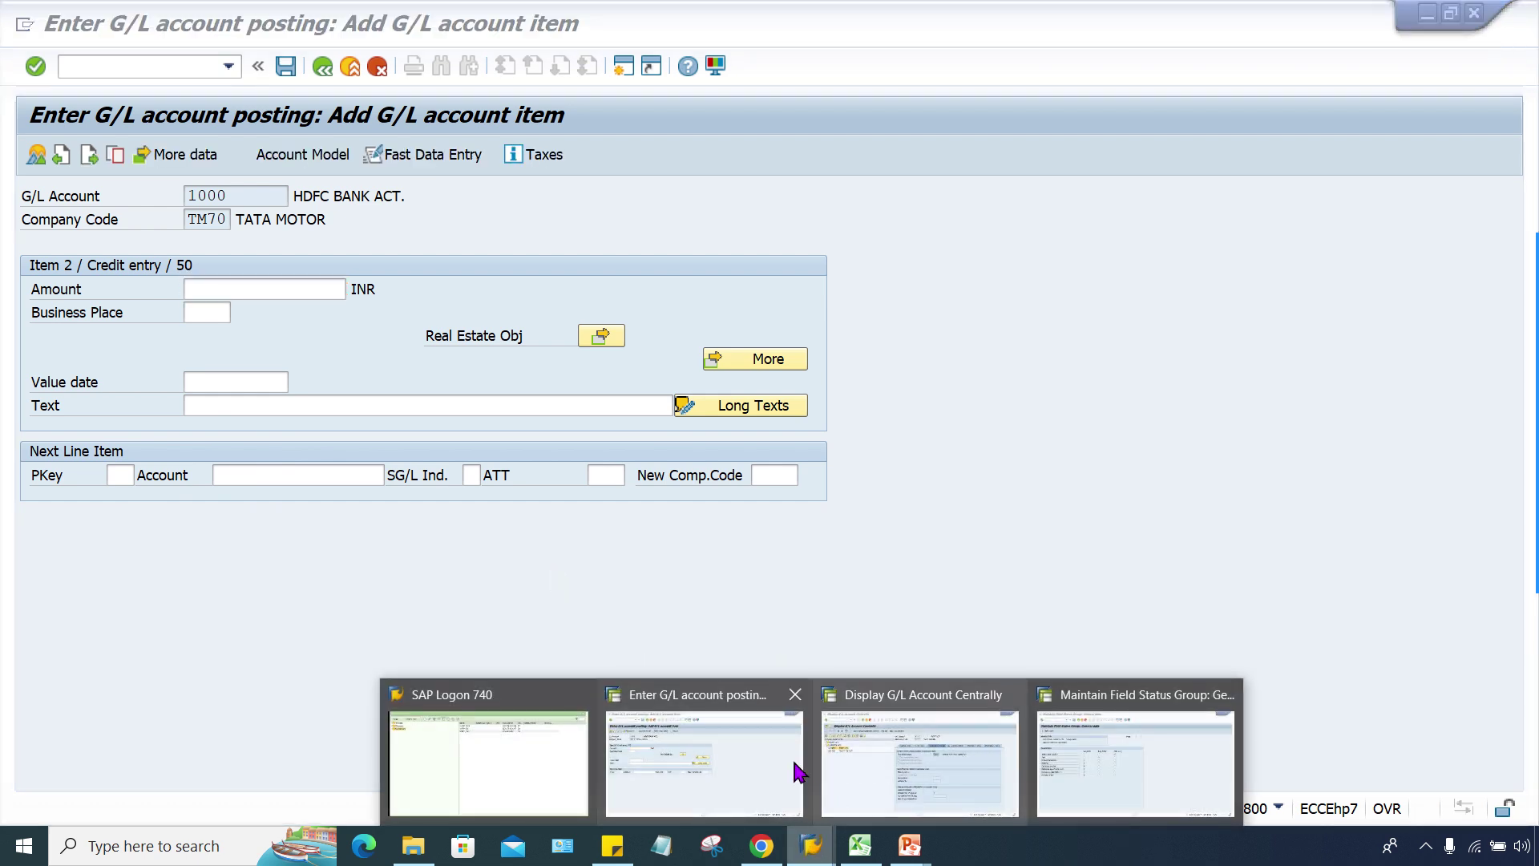
click(1109, 769)
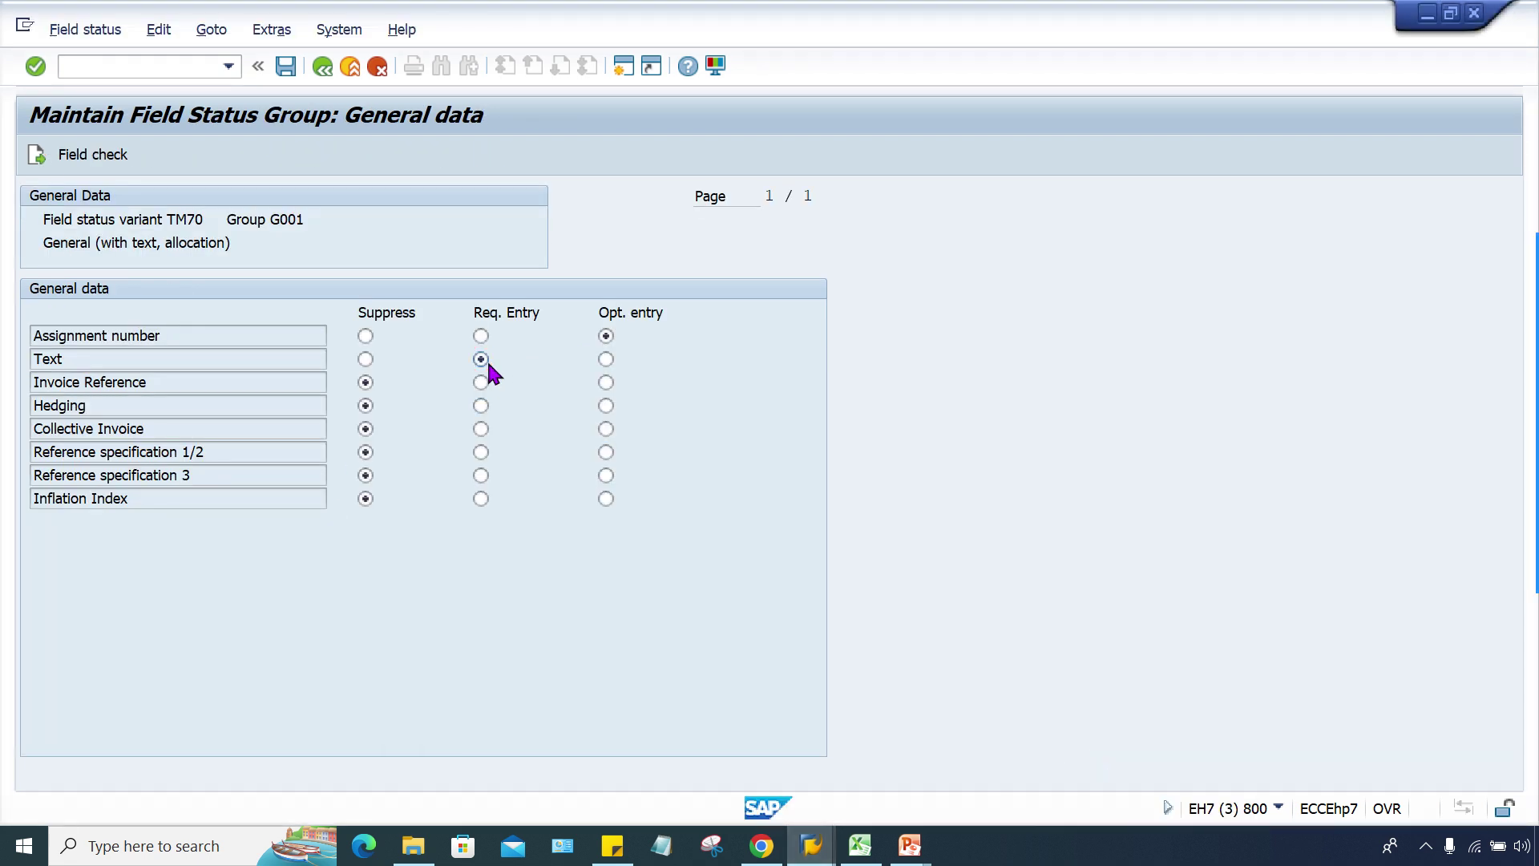
key(ctrl+s)
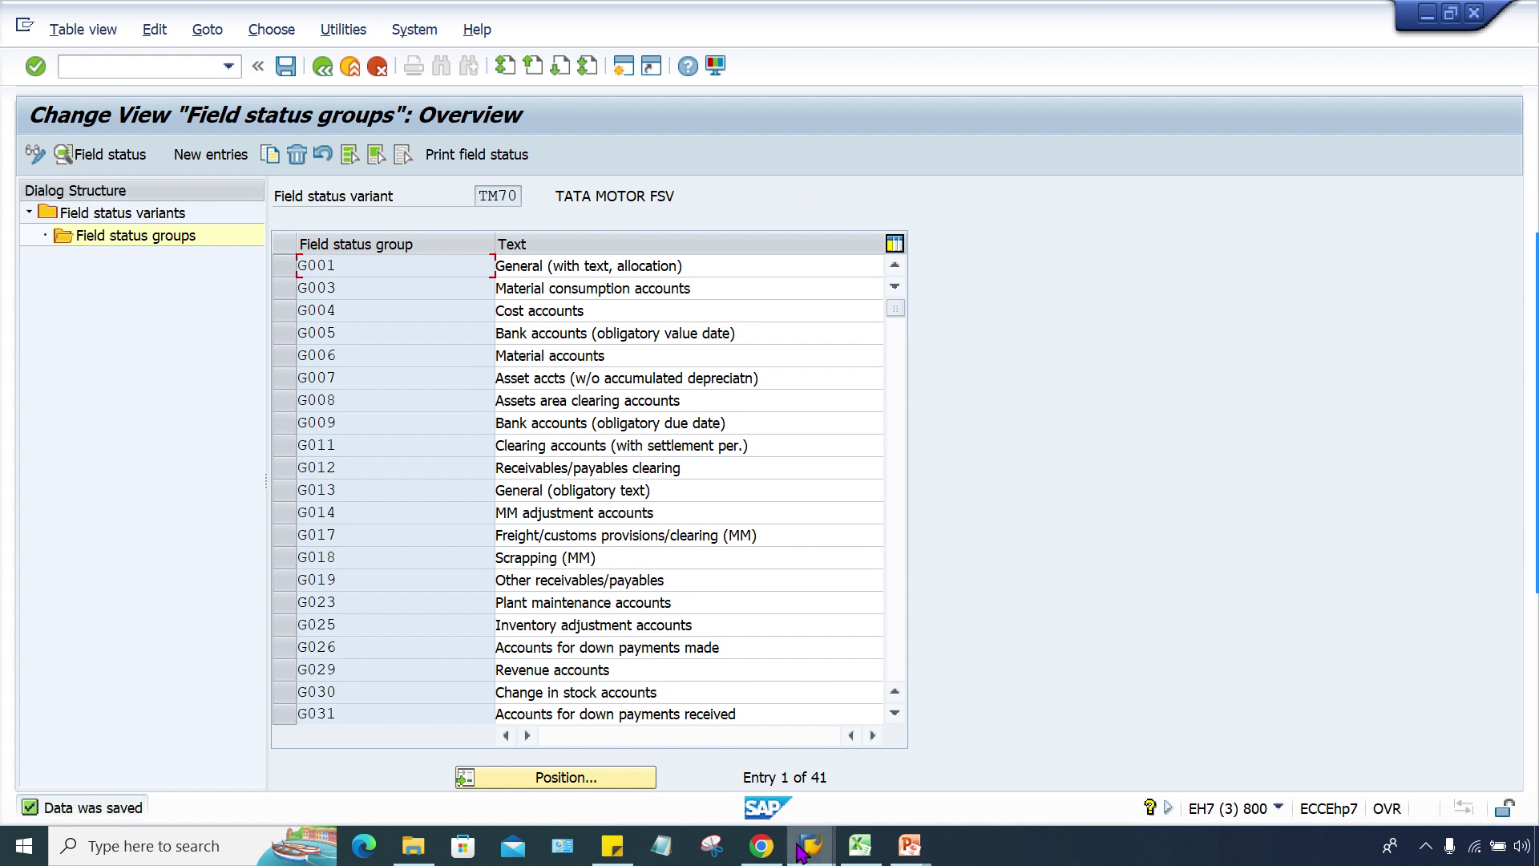
Step: Return to the G/L posting session and start a fresh document with transaction /NF-02
click(800, 852)
click(662, 764)
click(161, 61)
text(/NF-02)
key(Return)
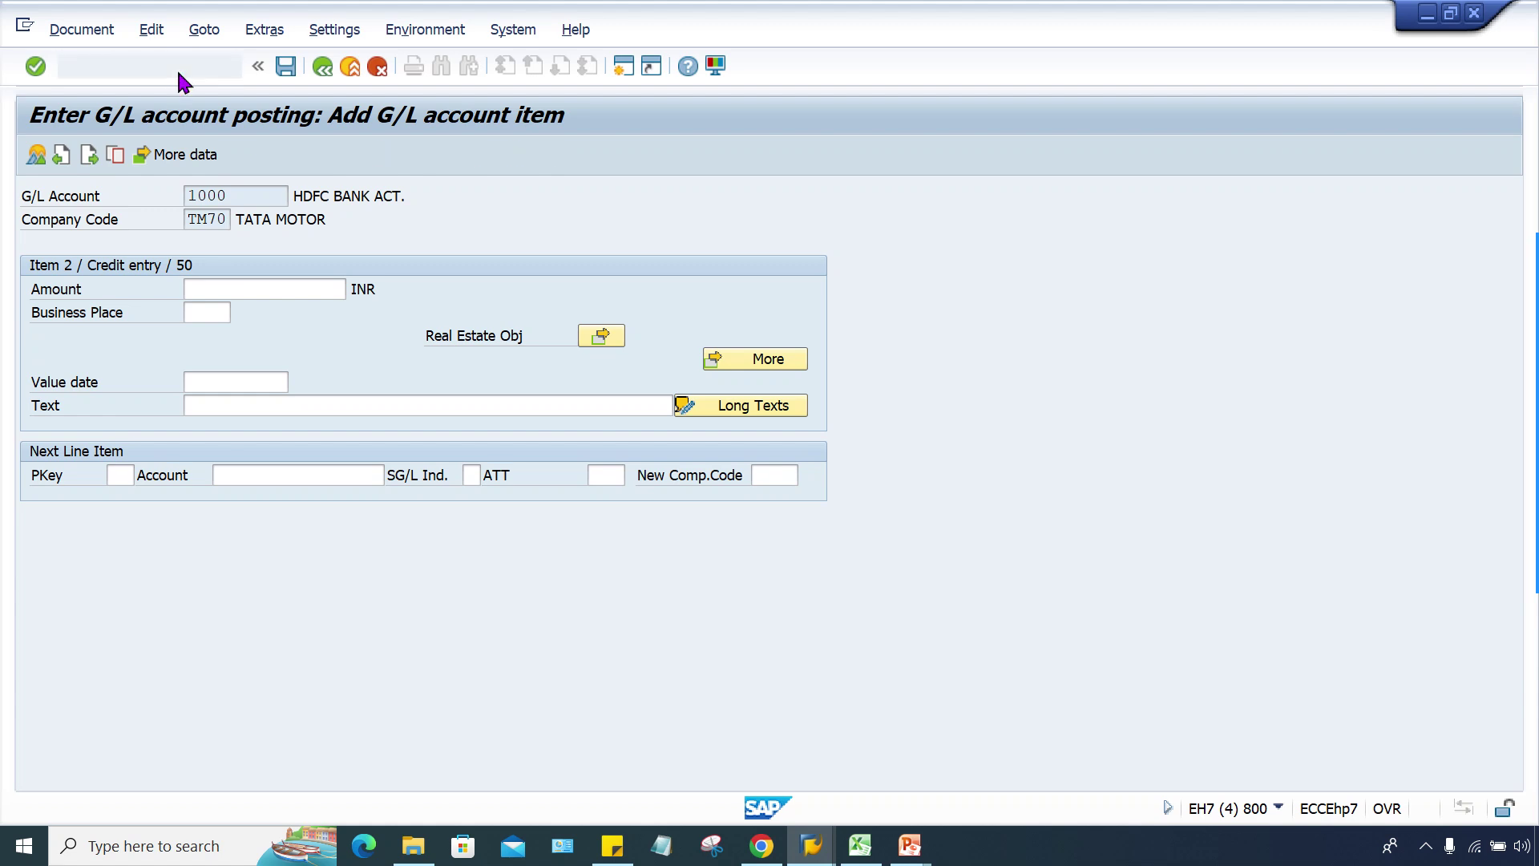
Step: Fill in document and posting date 19.02.2024 and open the first line item with posting key 40 and account 4000
click(221, 198)
click(220, 218)
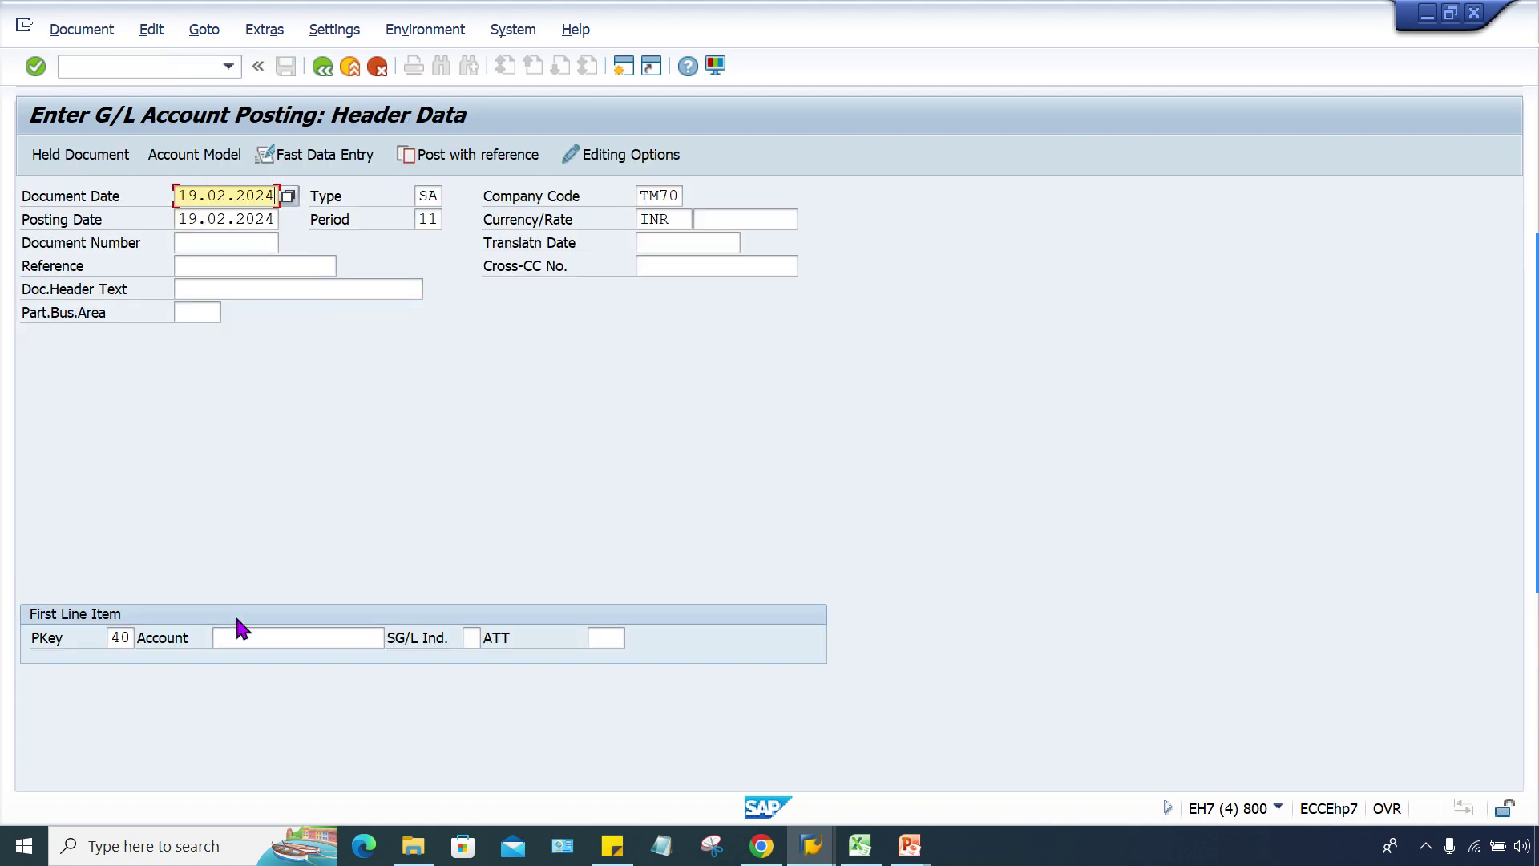
click(254, 637)
click(291, 295)
double_click(287, 636)
key(BackSpace)
click(253, 312)
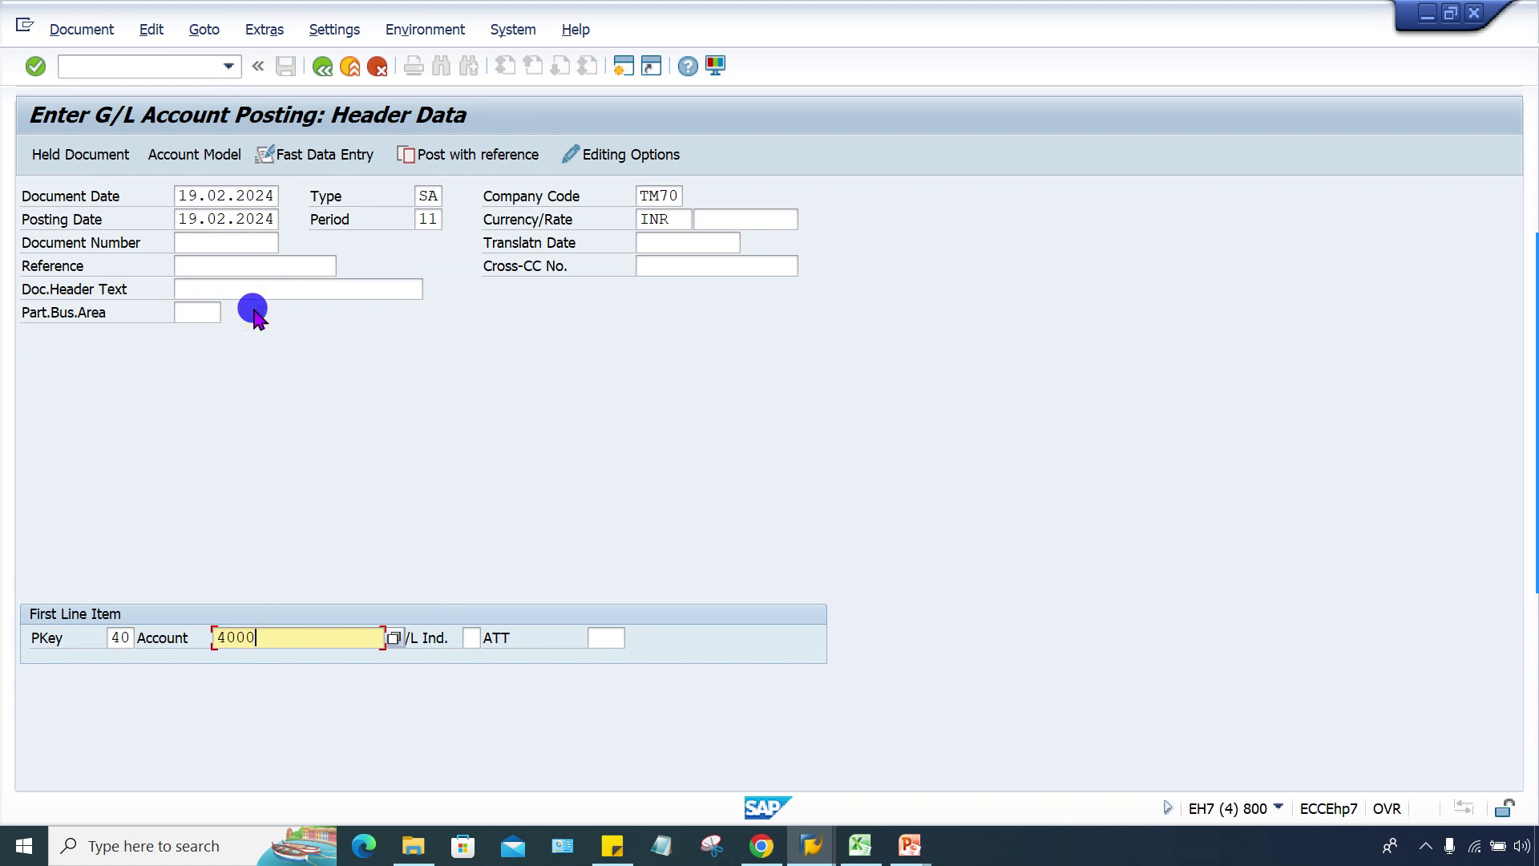
key(Return)
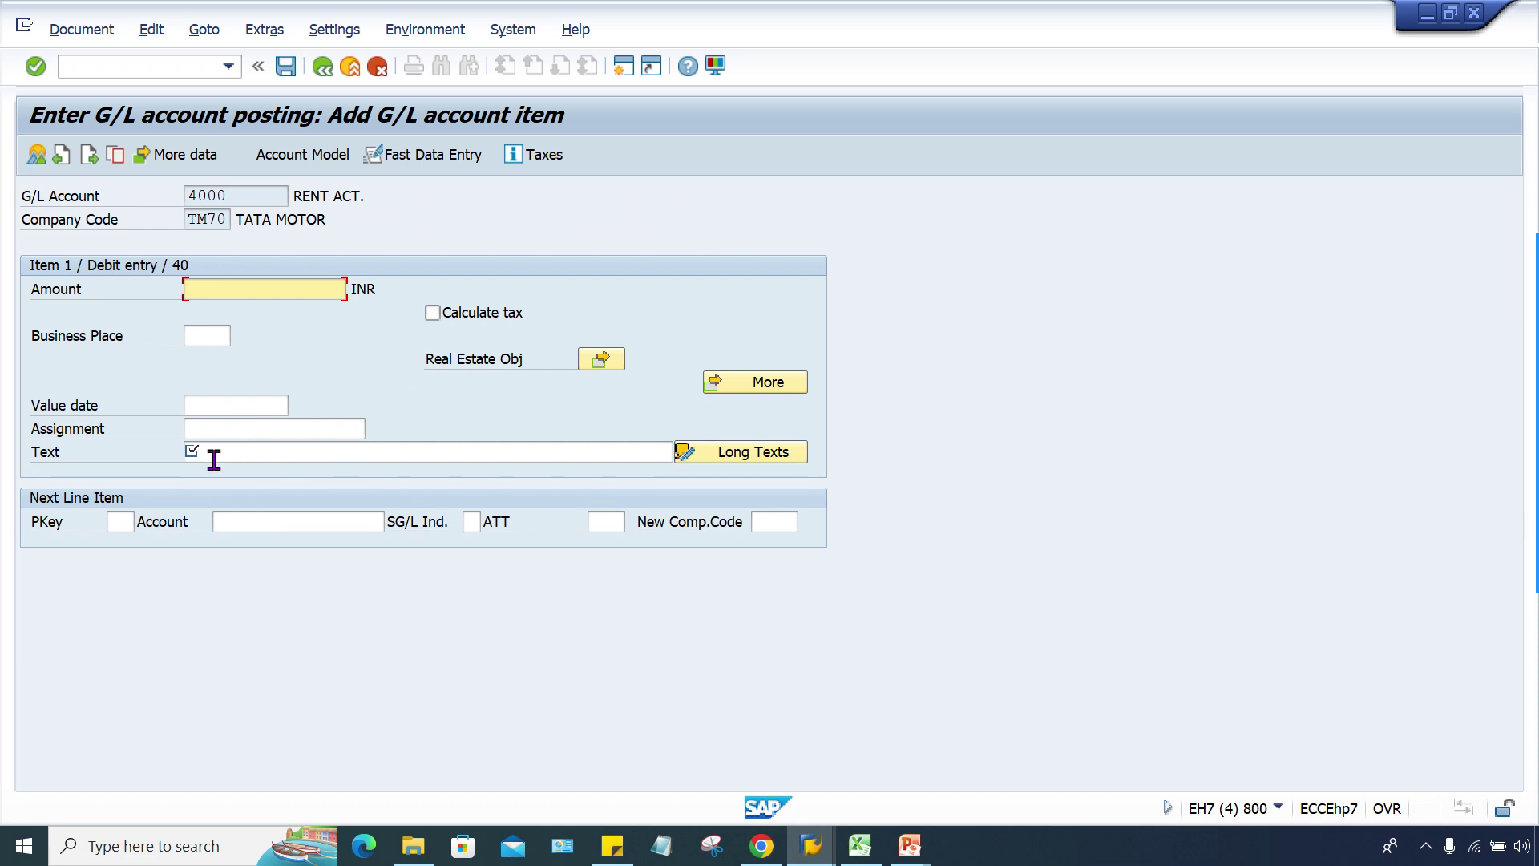
Step: Enter amount 4500 and next line item 50 with account 1000, and try to continue with the Text field blank
click(265, 290)
click(268, 311)
click(130, 522)
click(131, 522)
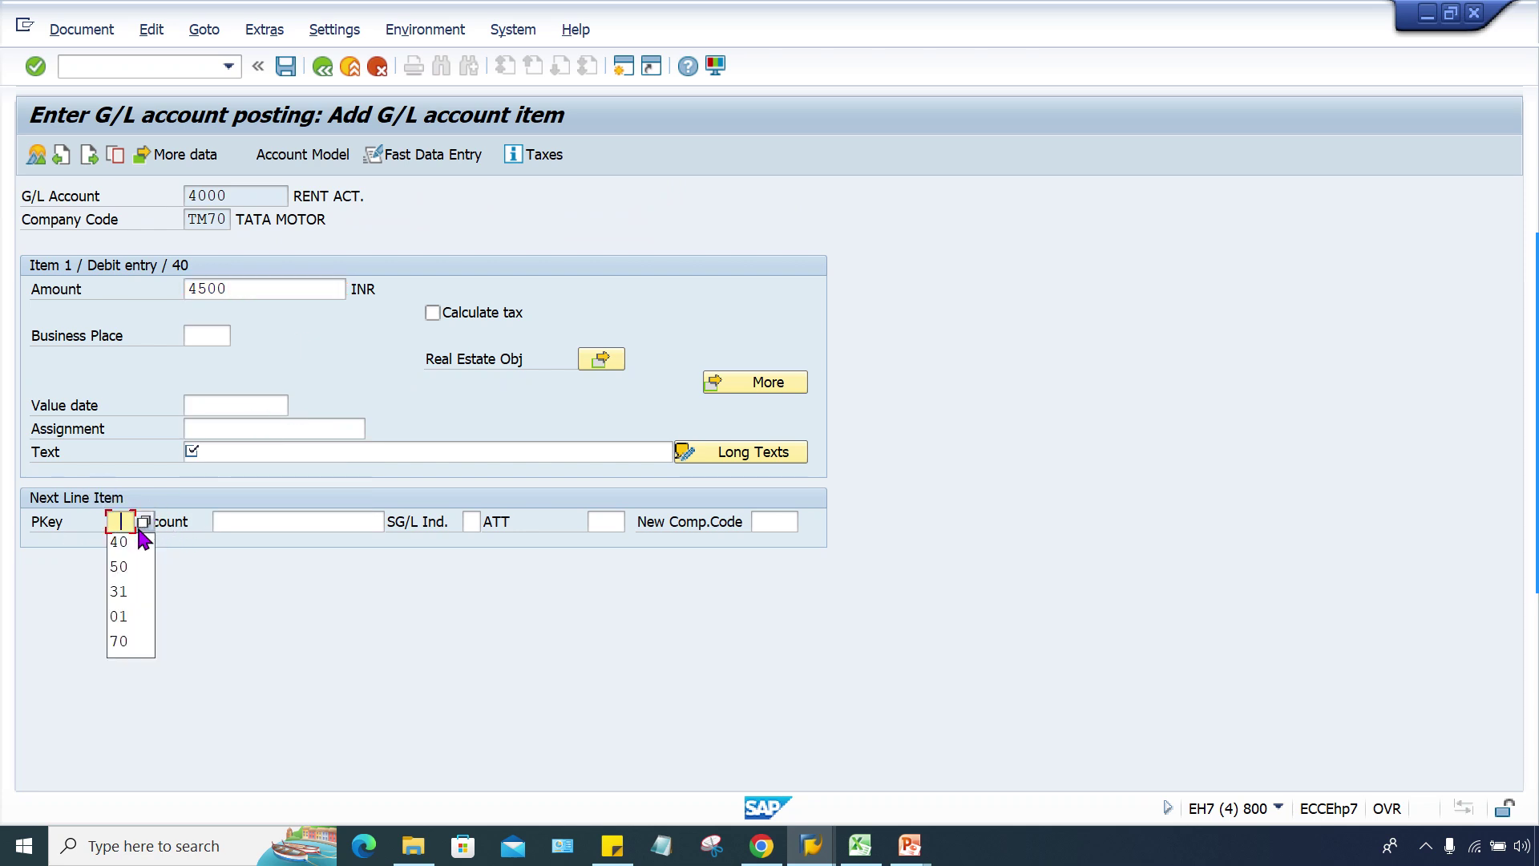
click(120, 567)
click(314, 525)
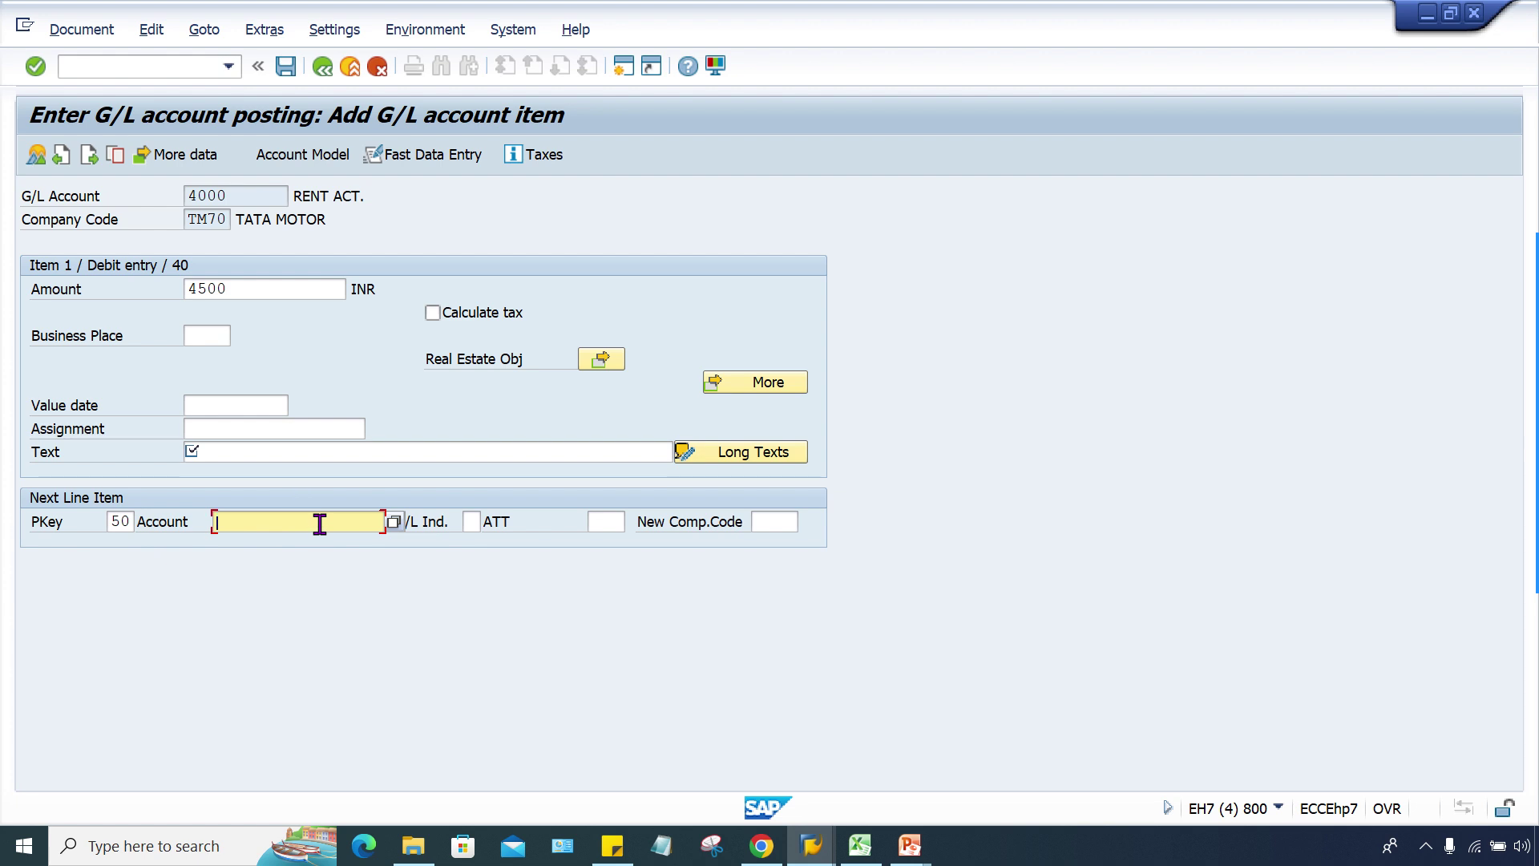
text(1000)
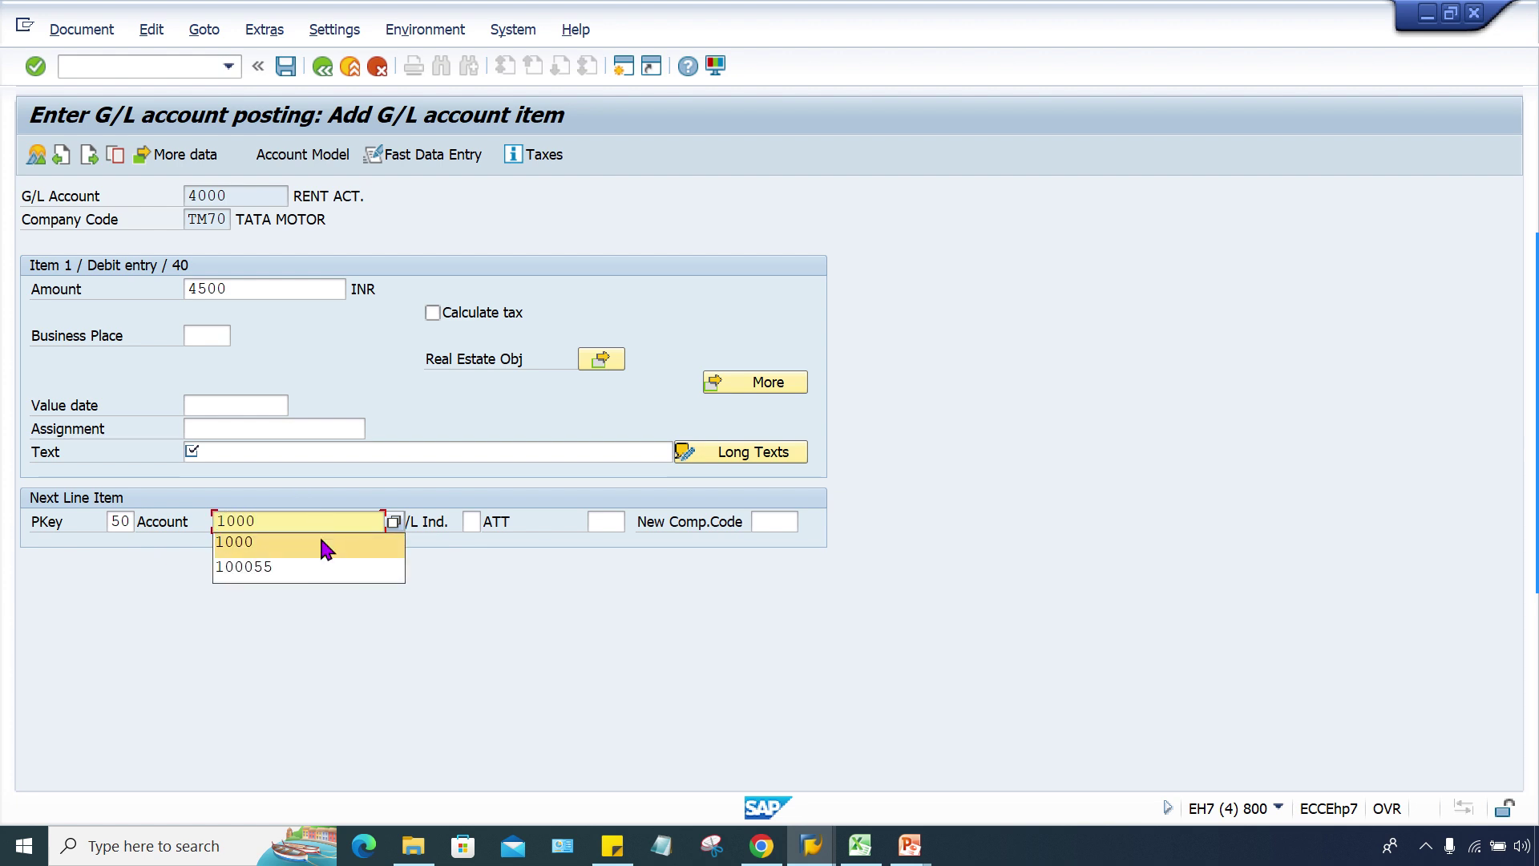
click(325, 548)
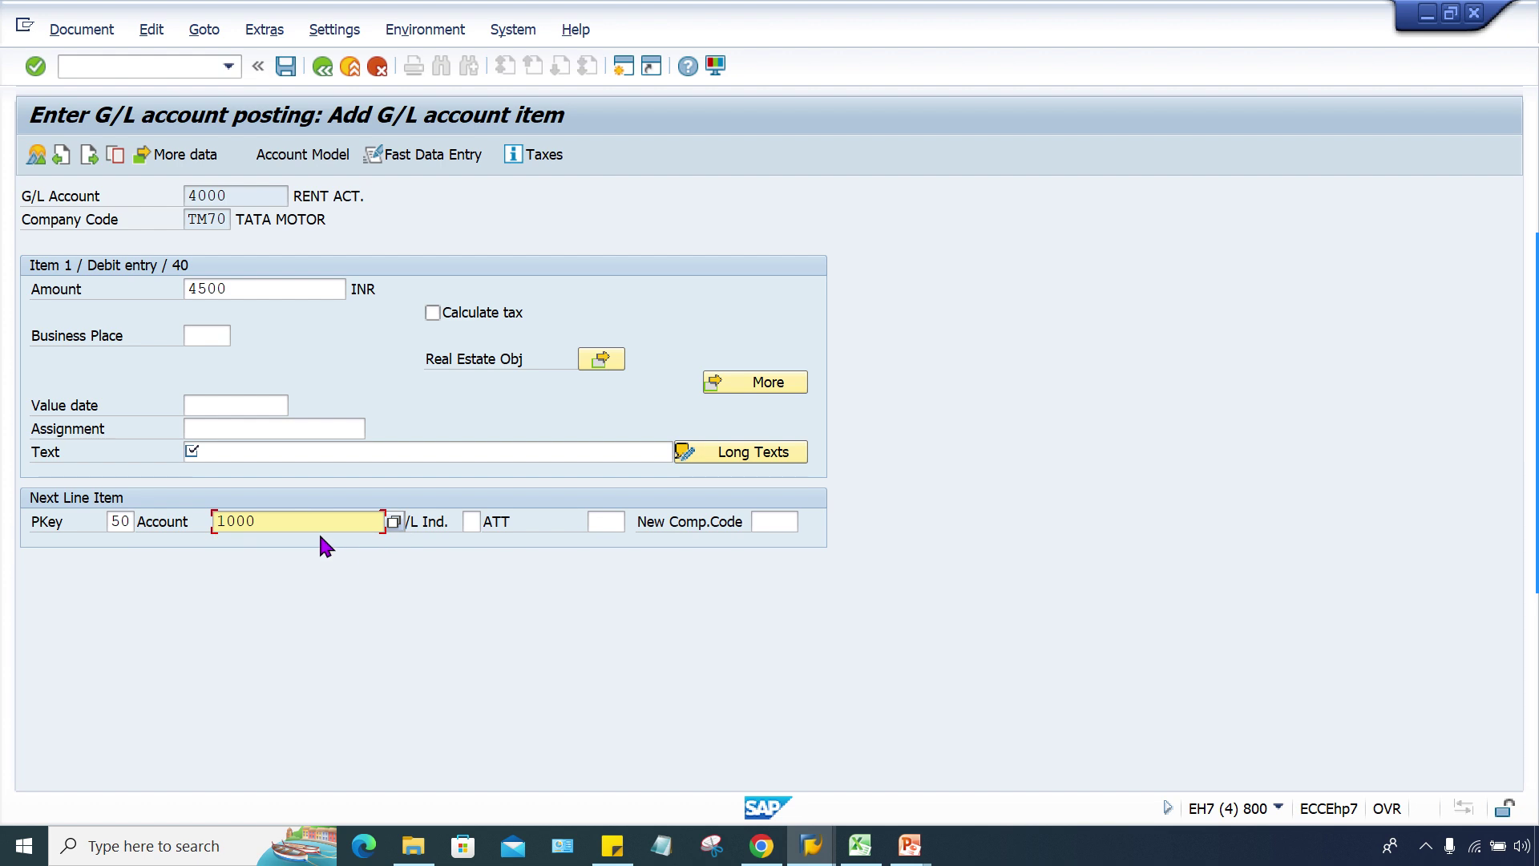
key(Return)
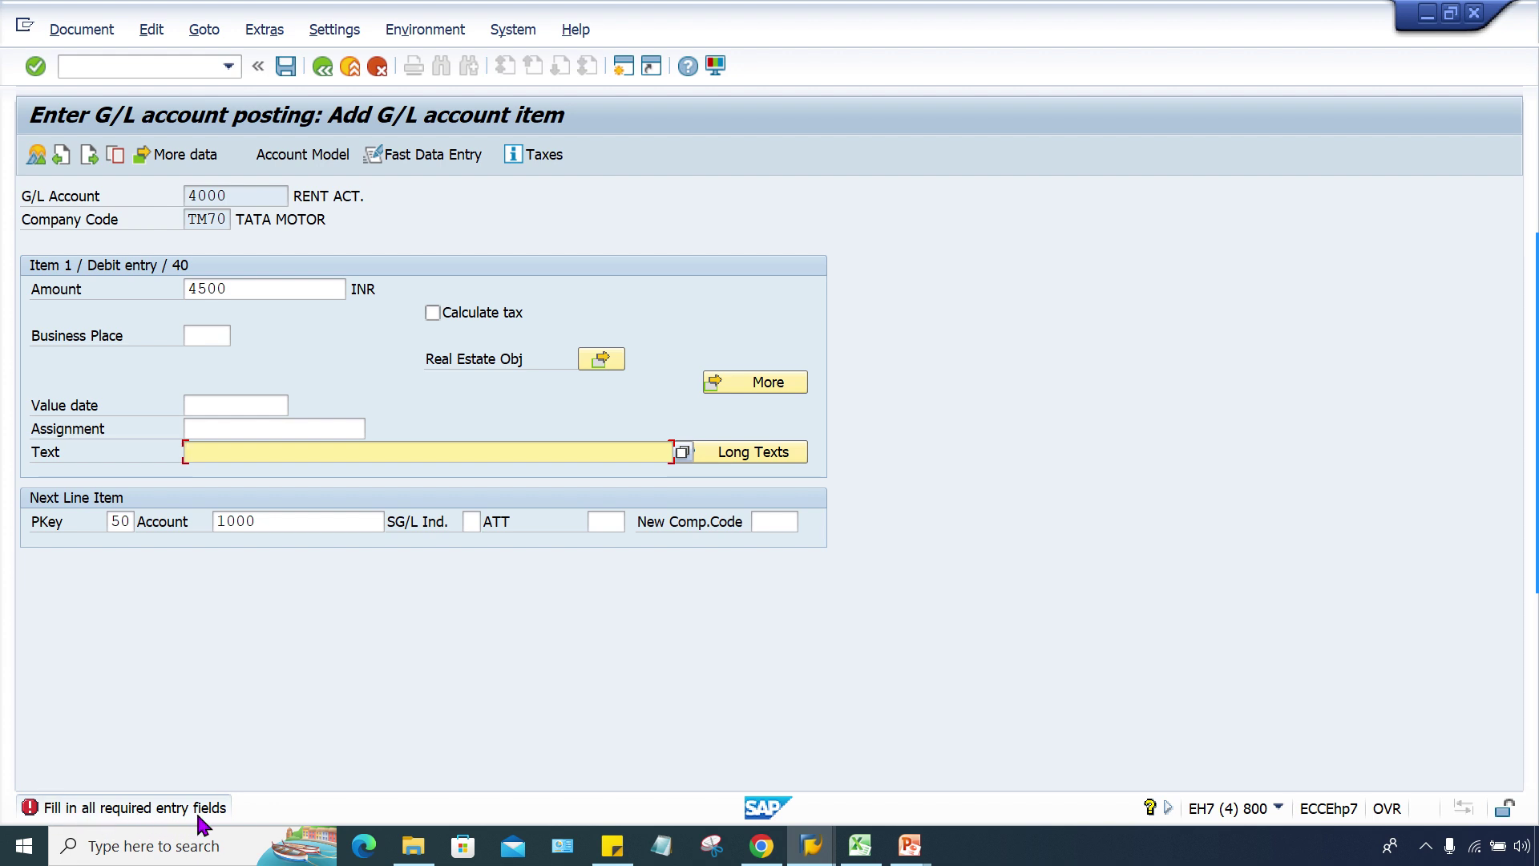
Step: Fill the line item's Text field with the suggested entry RENT FOR MUMB. OFFICE
click(269, 429)
click(264, 451)
text(R)
key(Down)
key(Down)
key(Down)
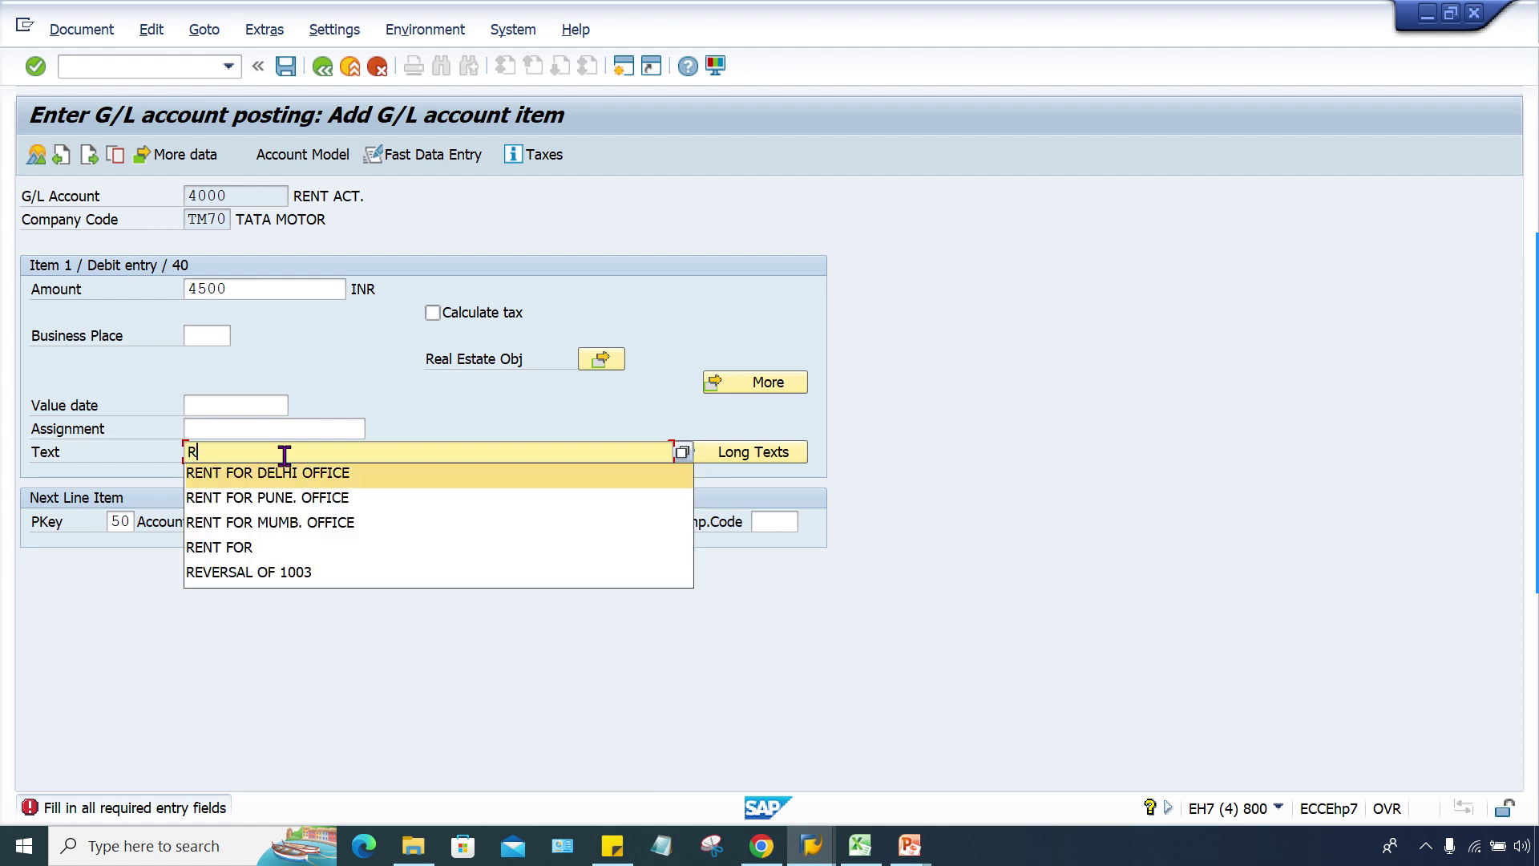
key(Return)
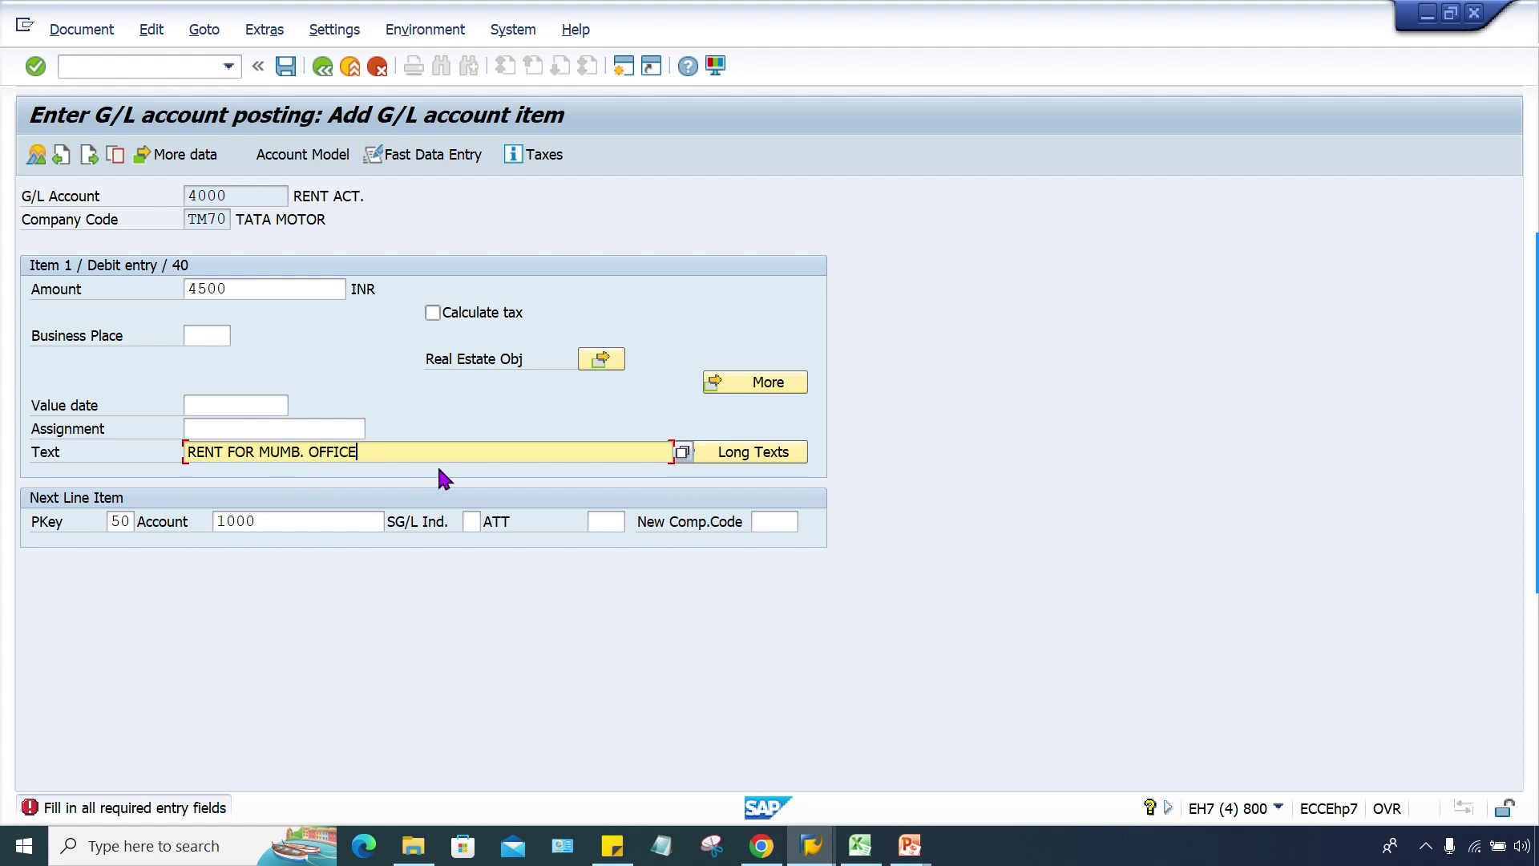
click(319, 523)
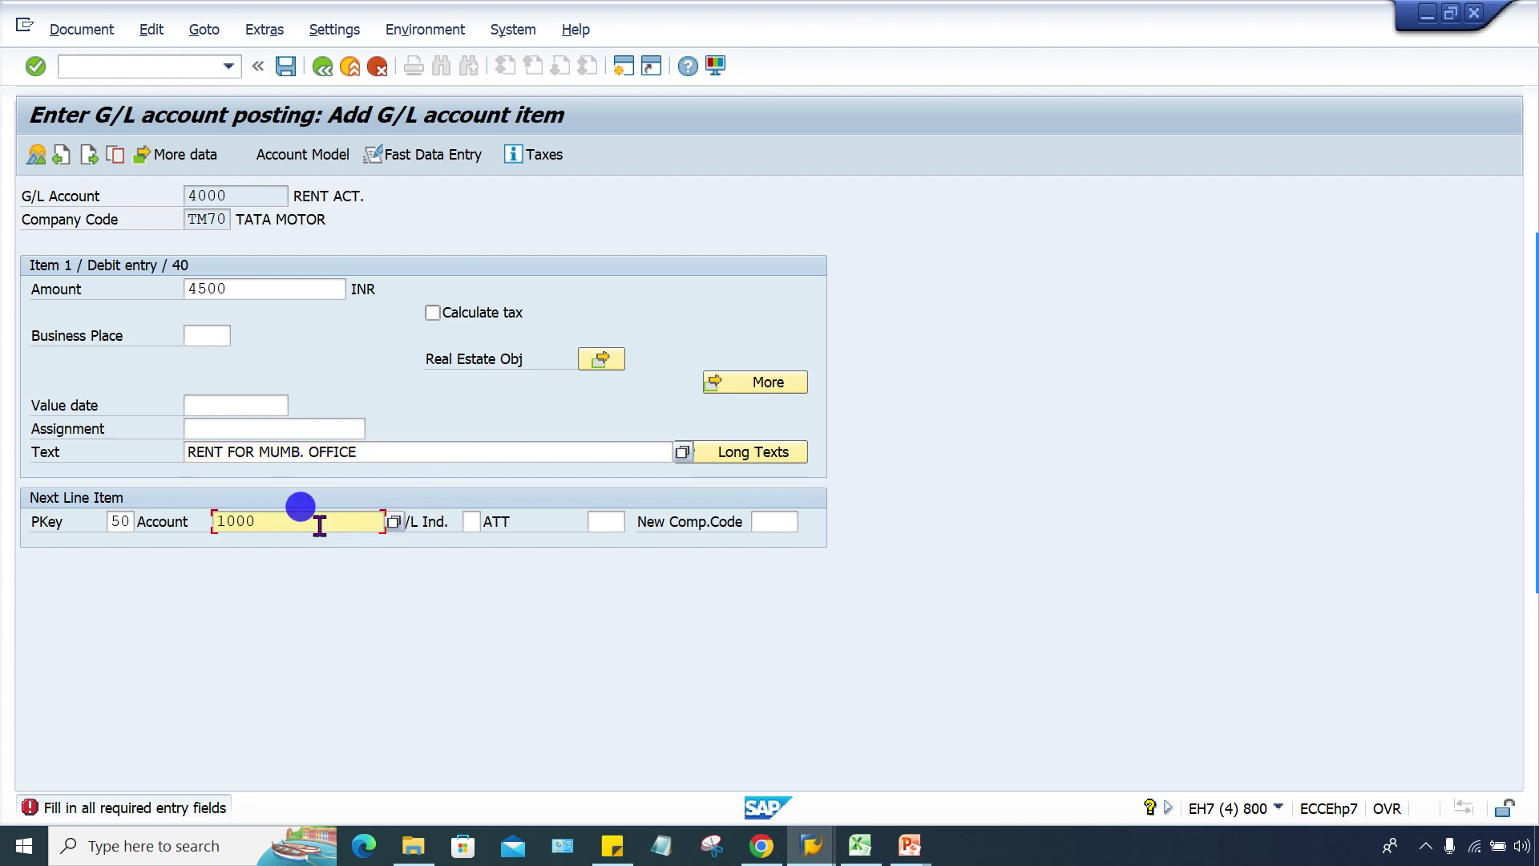
click(426, 451)
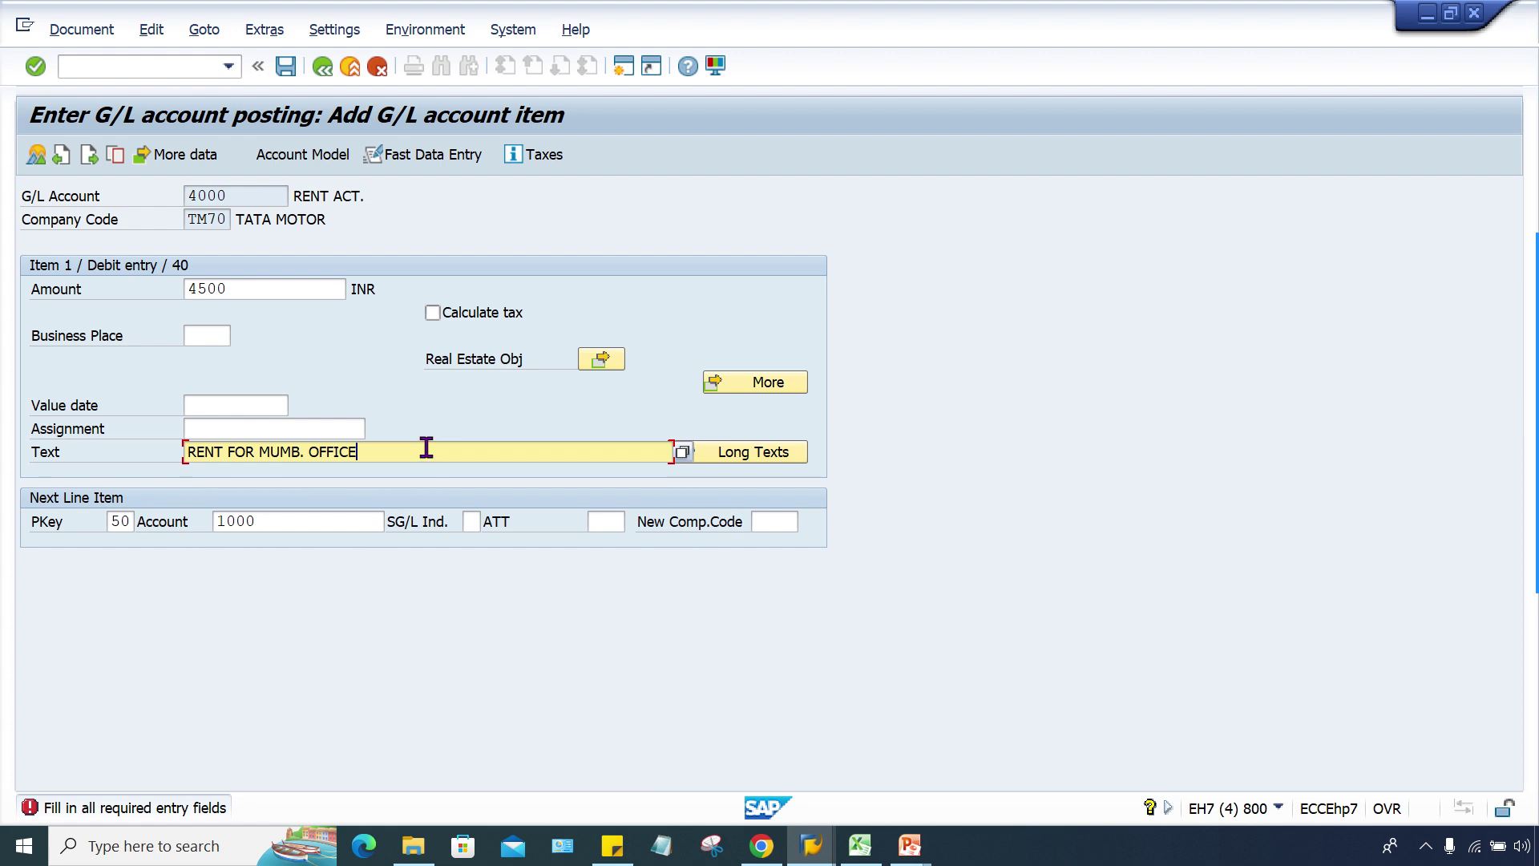
click(394, 449)
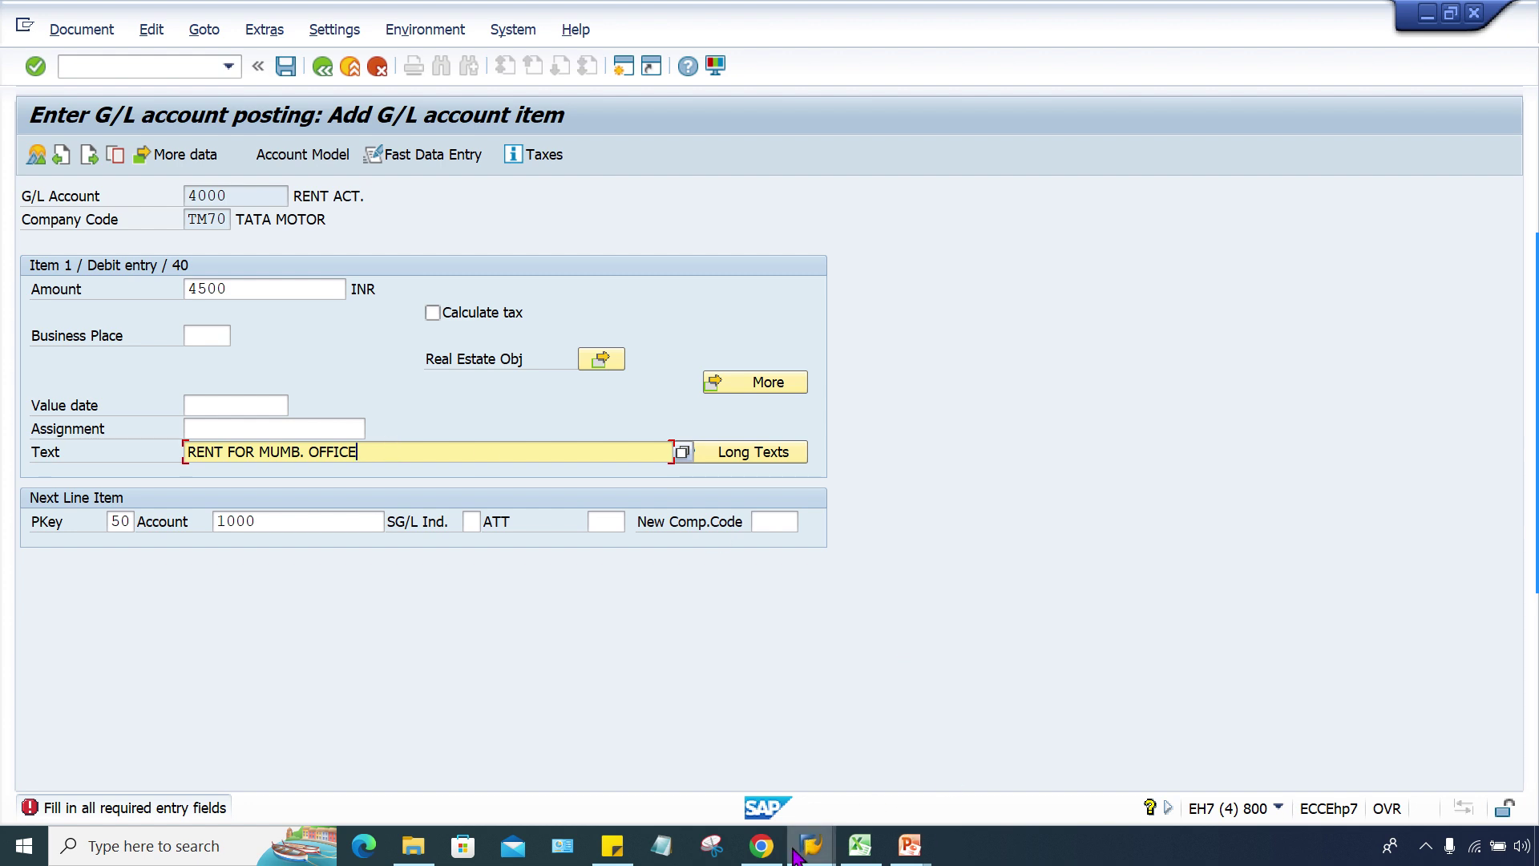
Step: Switch to the field status groups session and review the General data field statuses of group G001
mouse_move(808, 851)
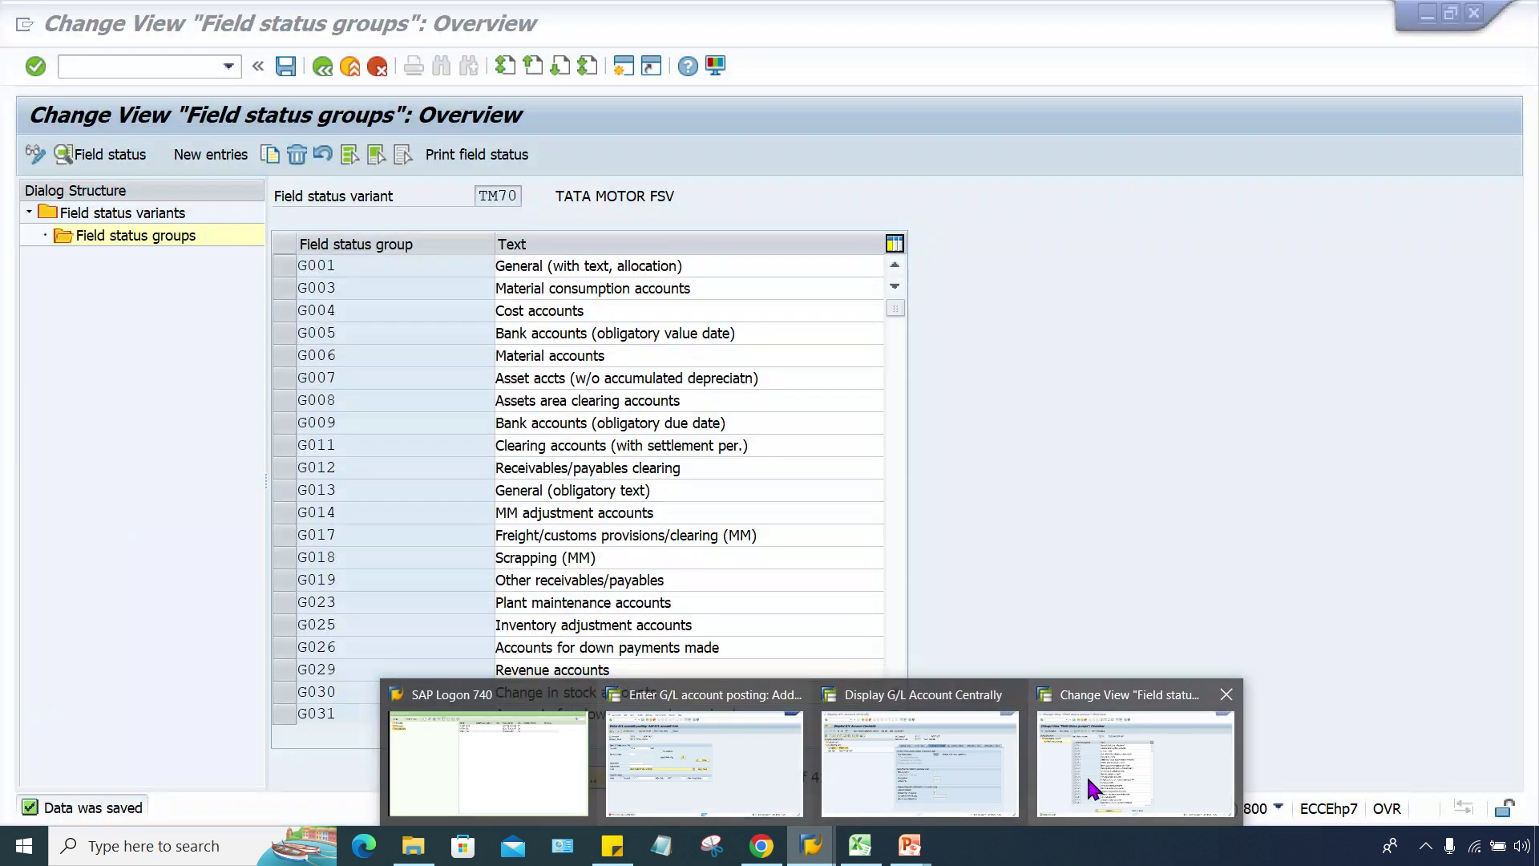
click(1086, 773)
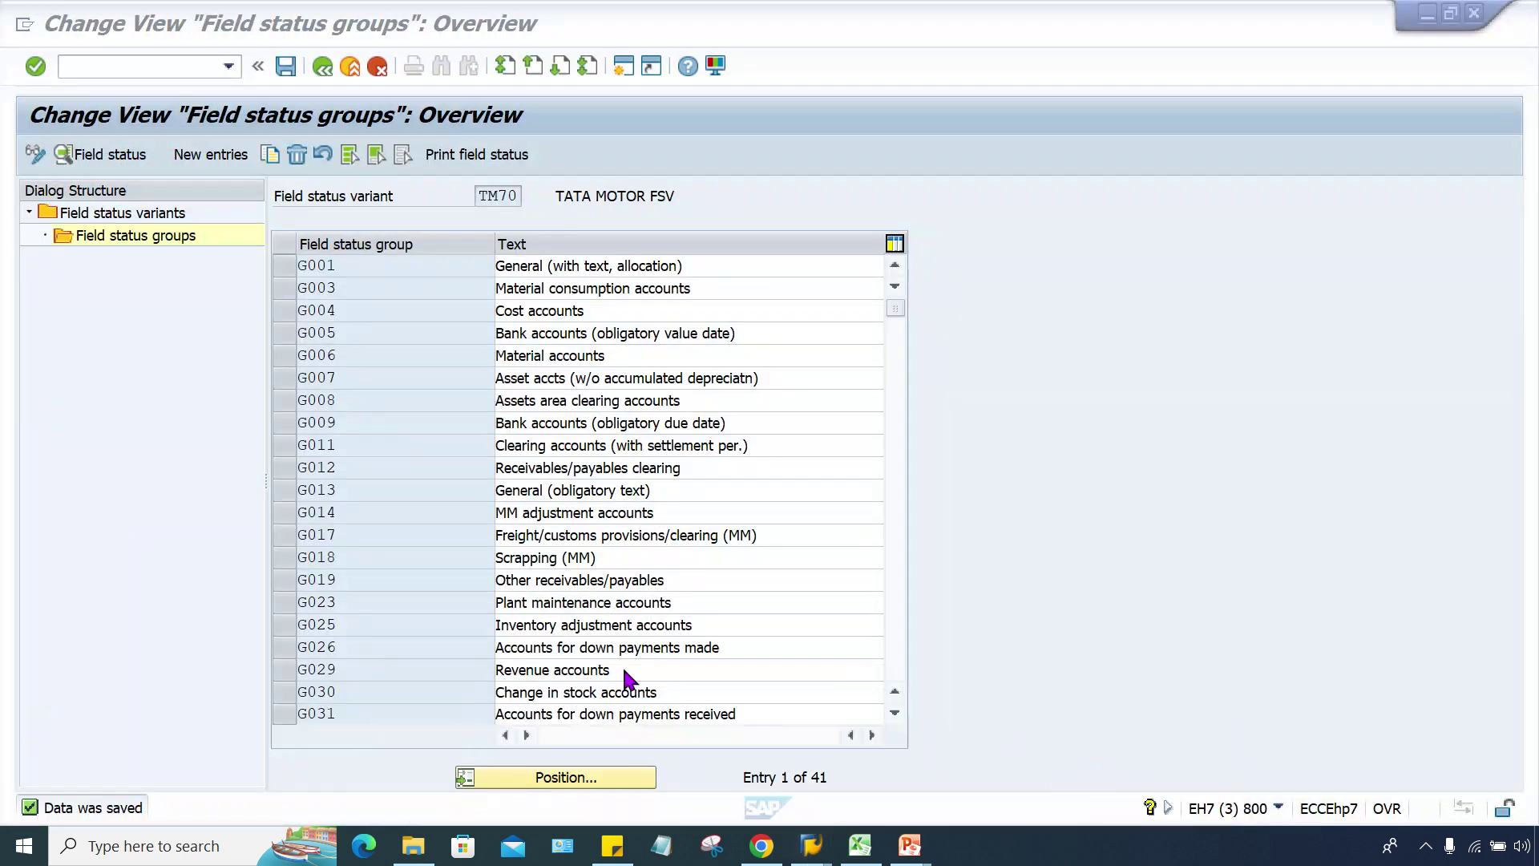
double_click(404, 264)
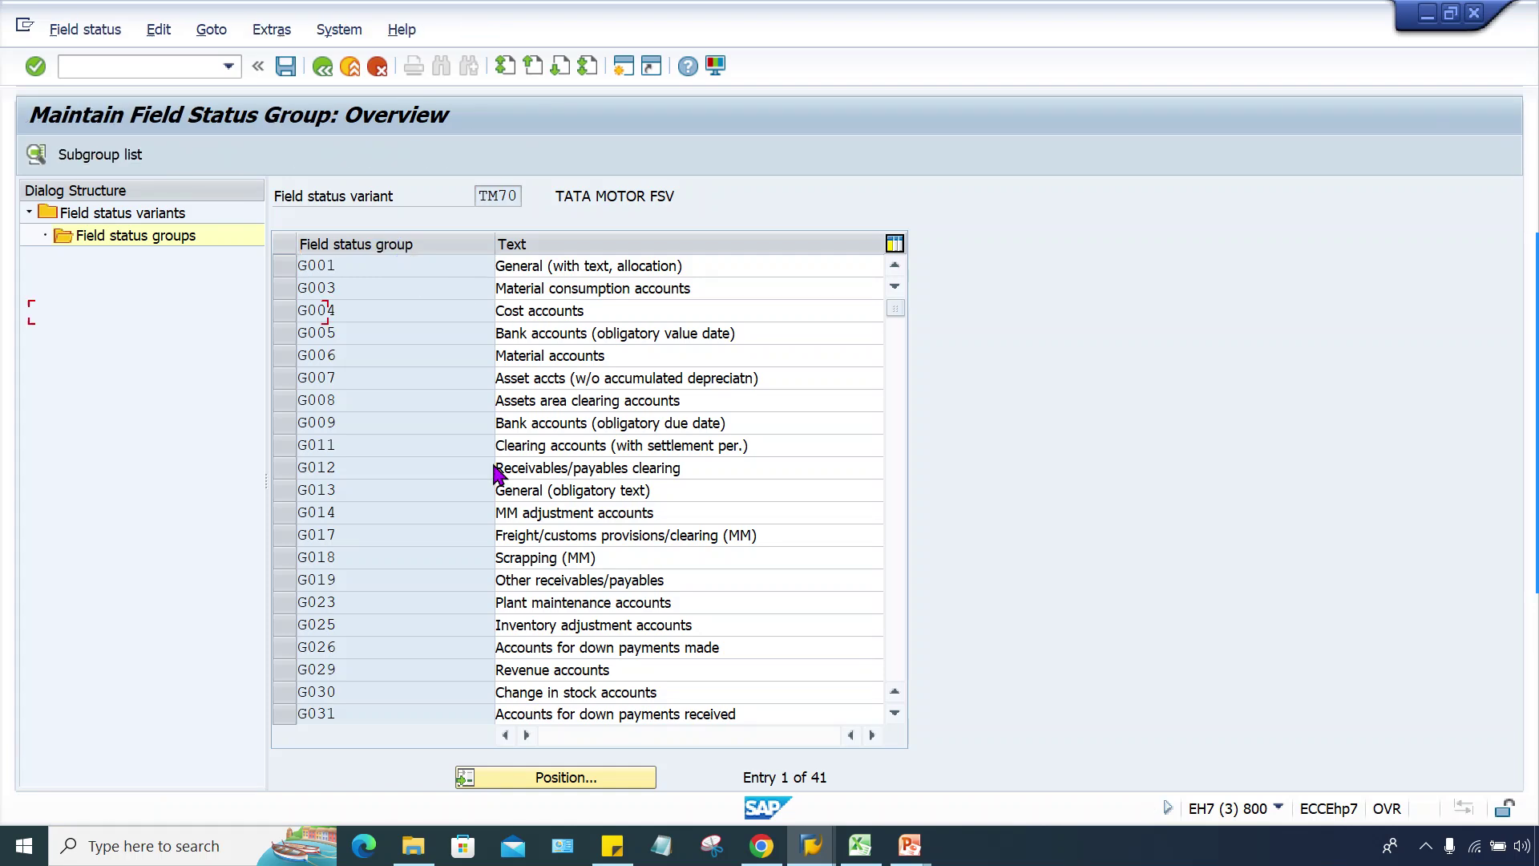
double_click(164, 312)
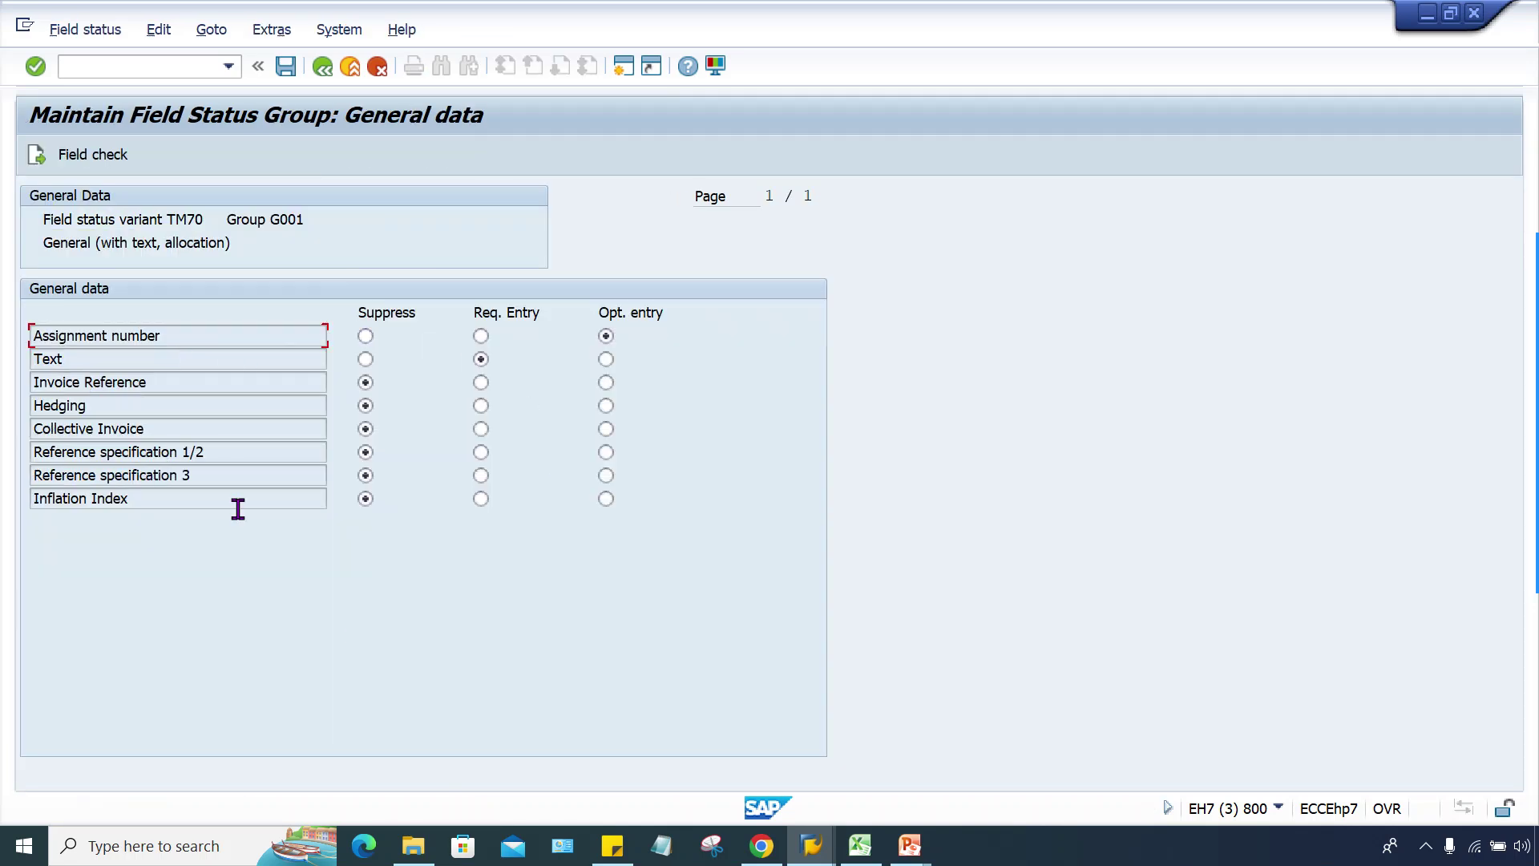
click(323, 66)
Step: Review the Additional account assignments of group G001, return to the group list and save
double_click(160, 335)
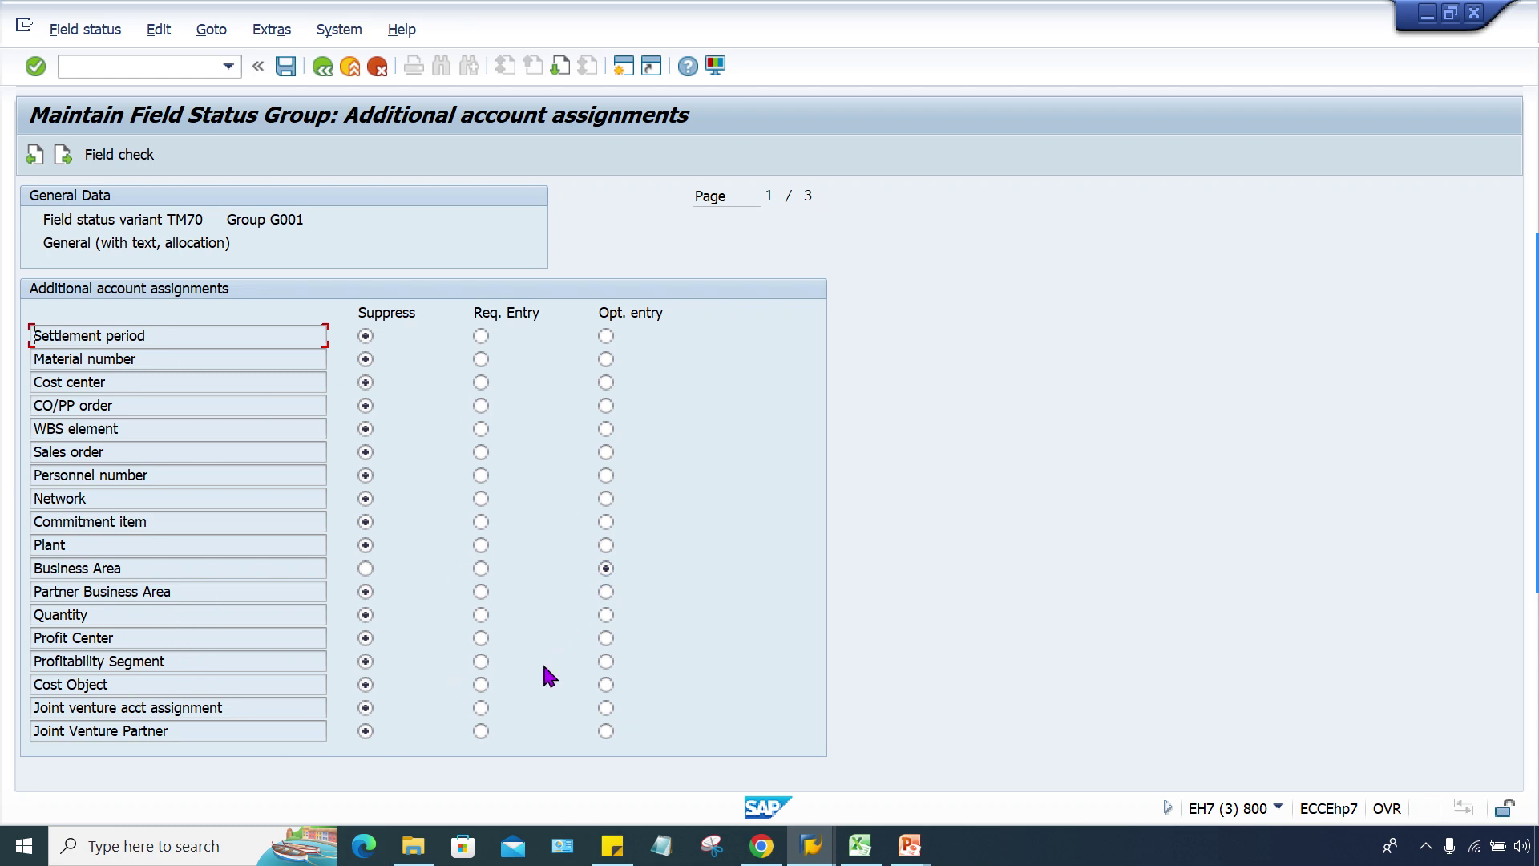
click(321, 69)
click(322, 67)
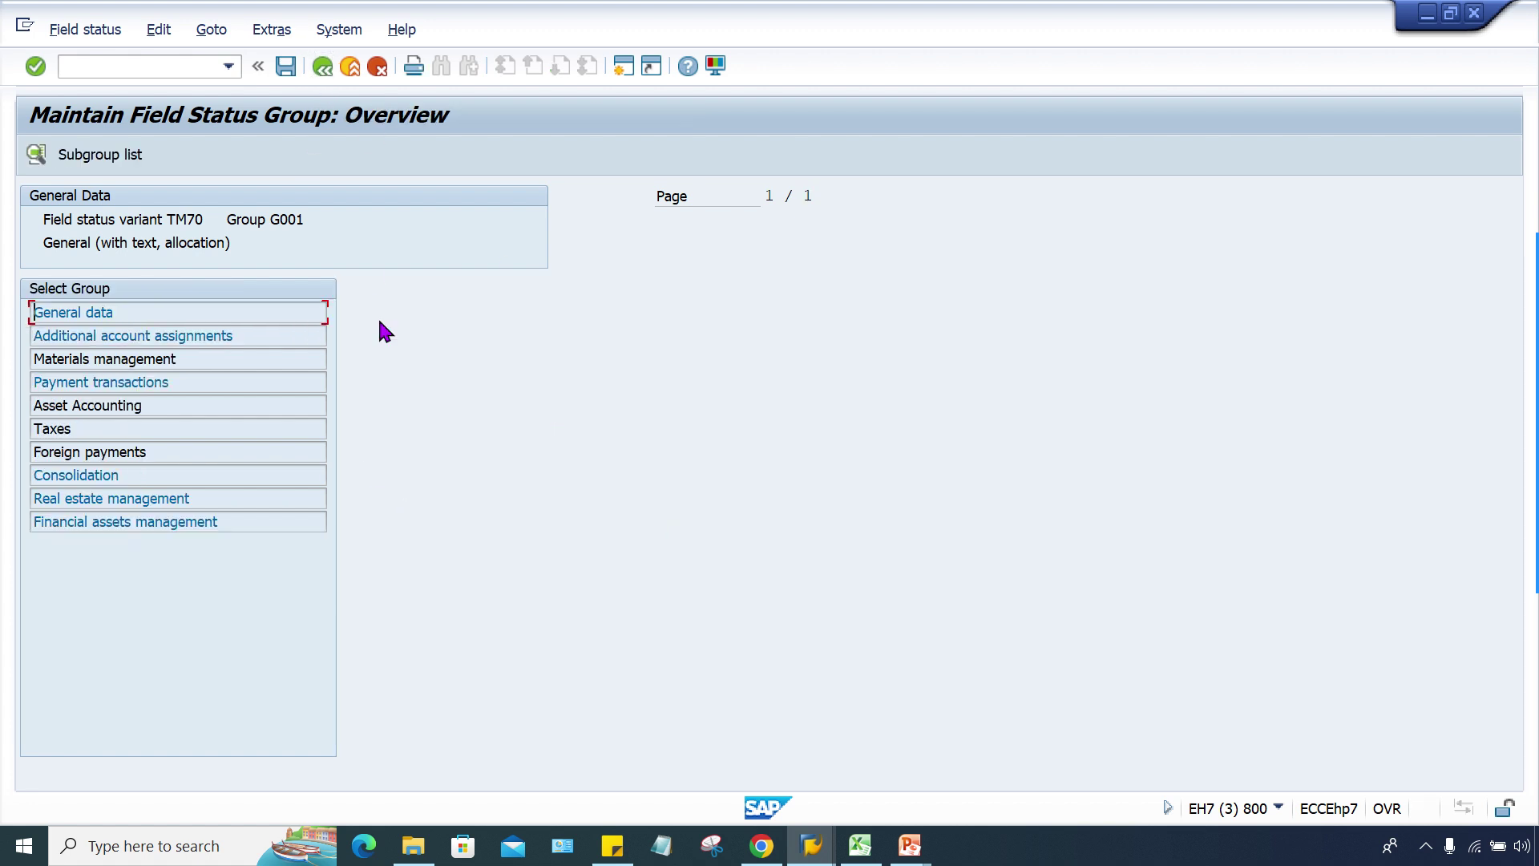
click(321, 67)
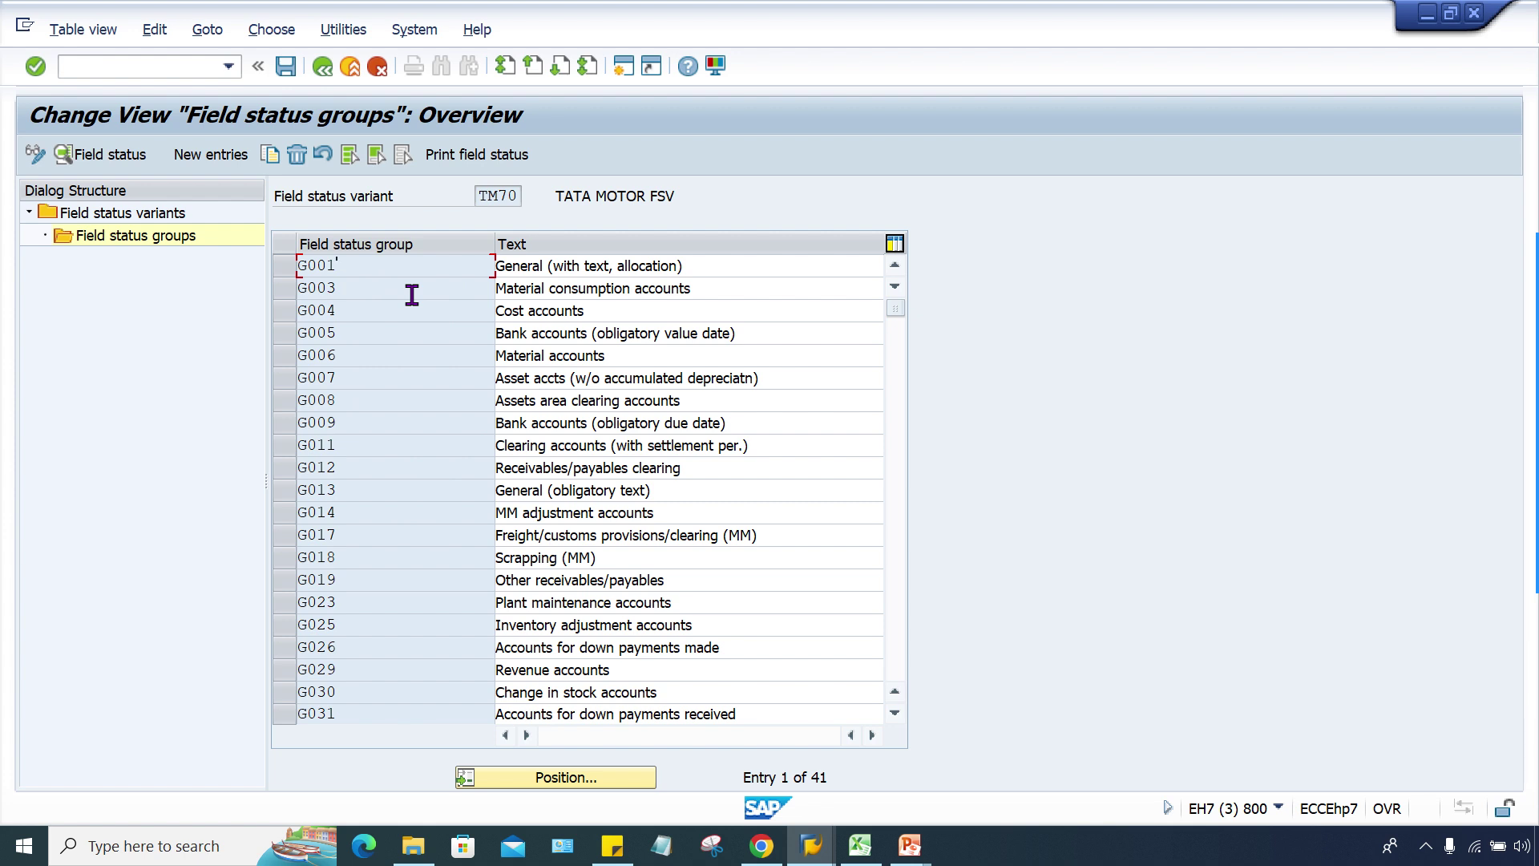
key(ctrl+s)
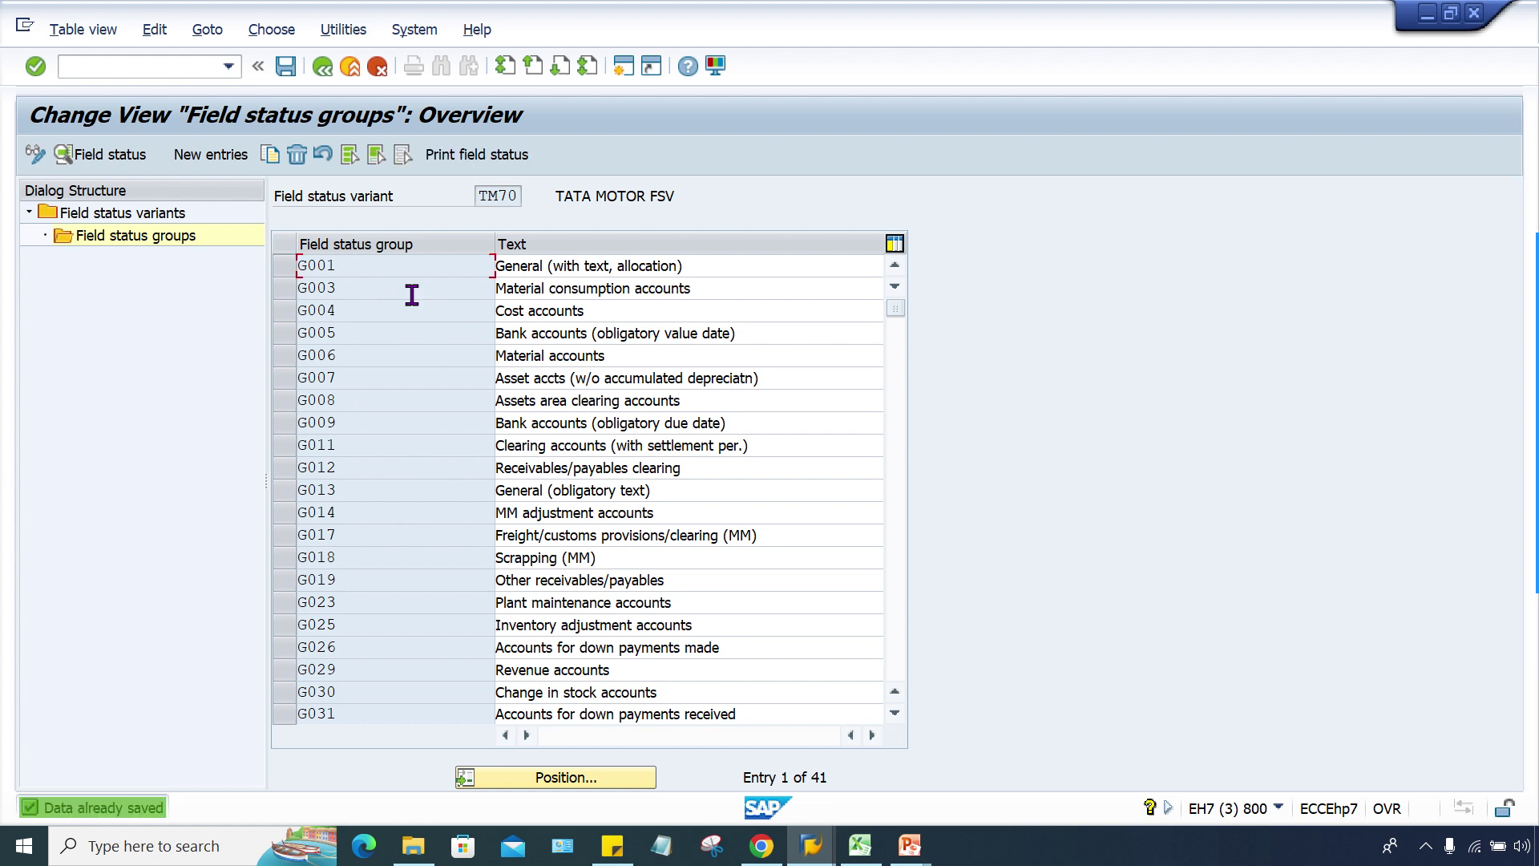
Step: Return to the G/L posting session, restart it with /NF-02 and open a posting key 40 line item for account 4000, dated 19.02.2024
click(811, 845)
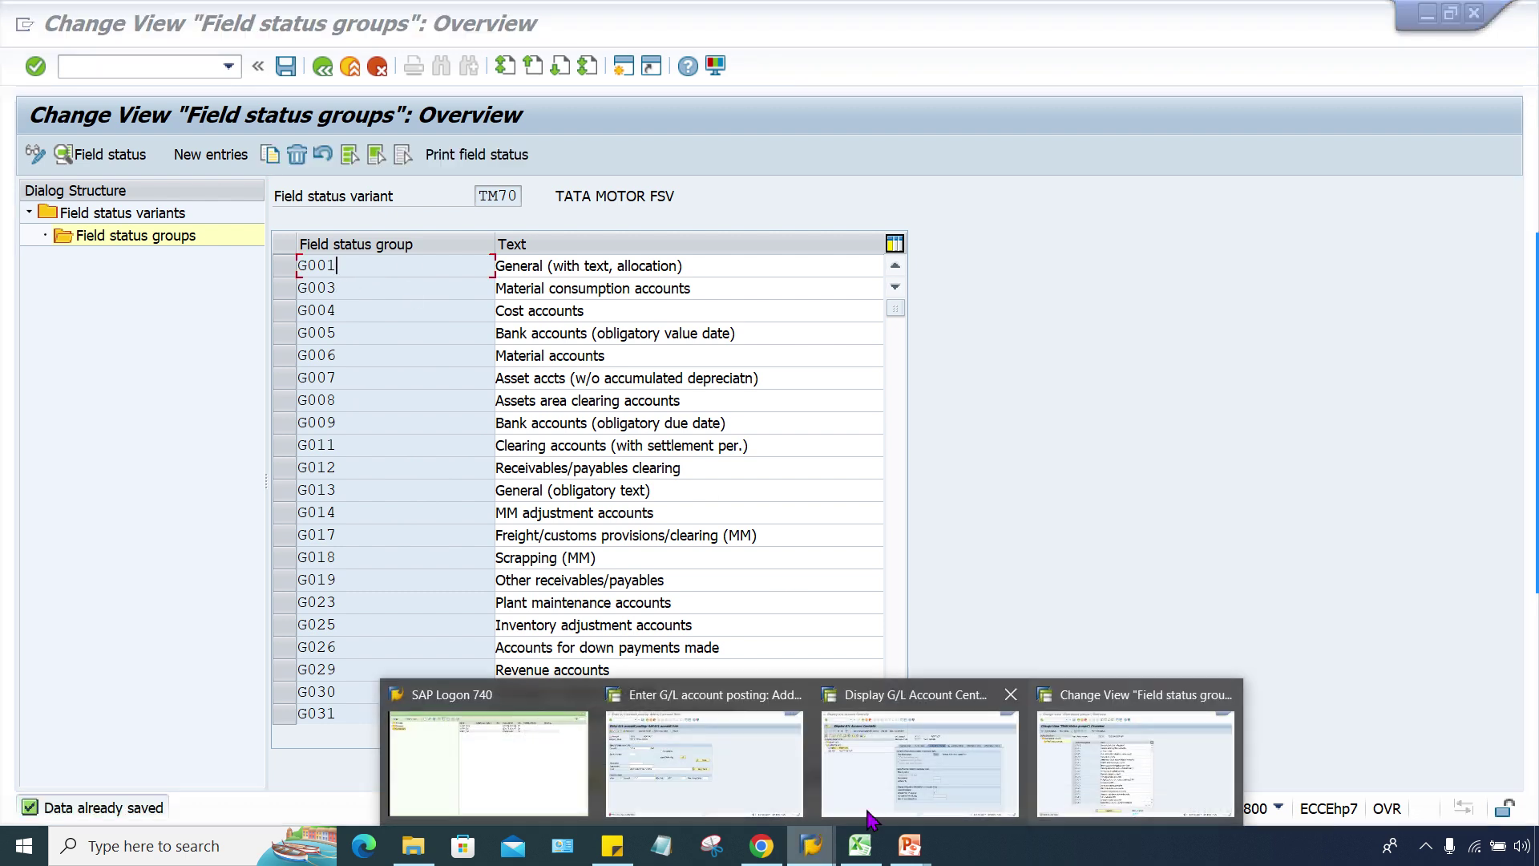
click(729, 768)
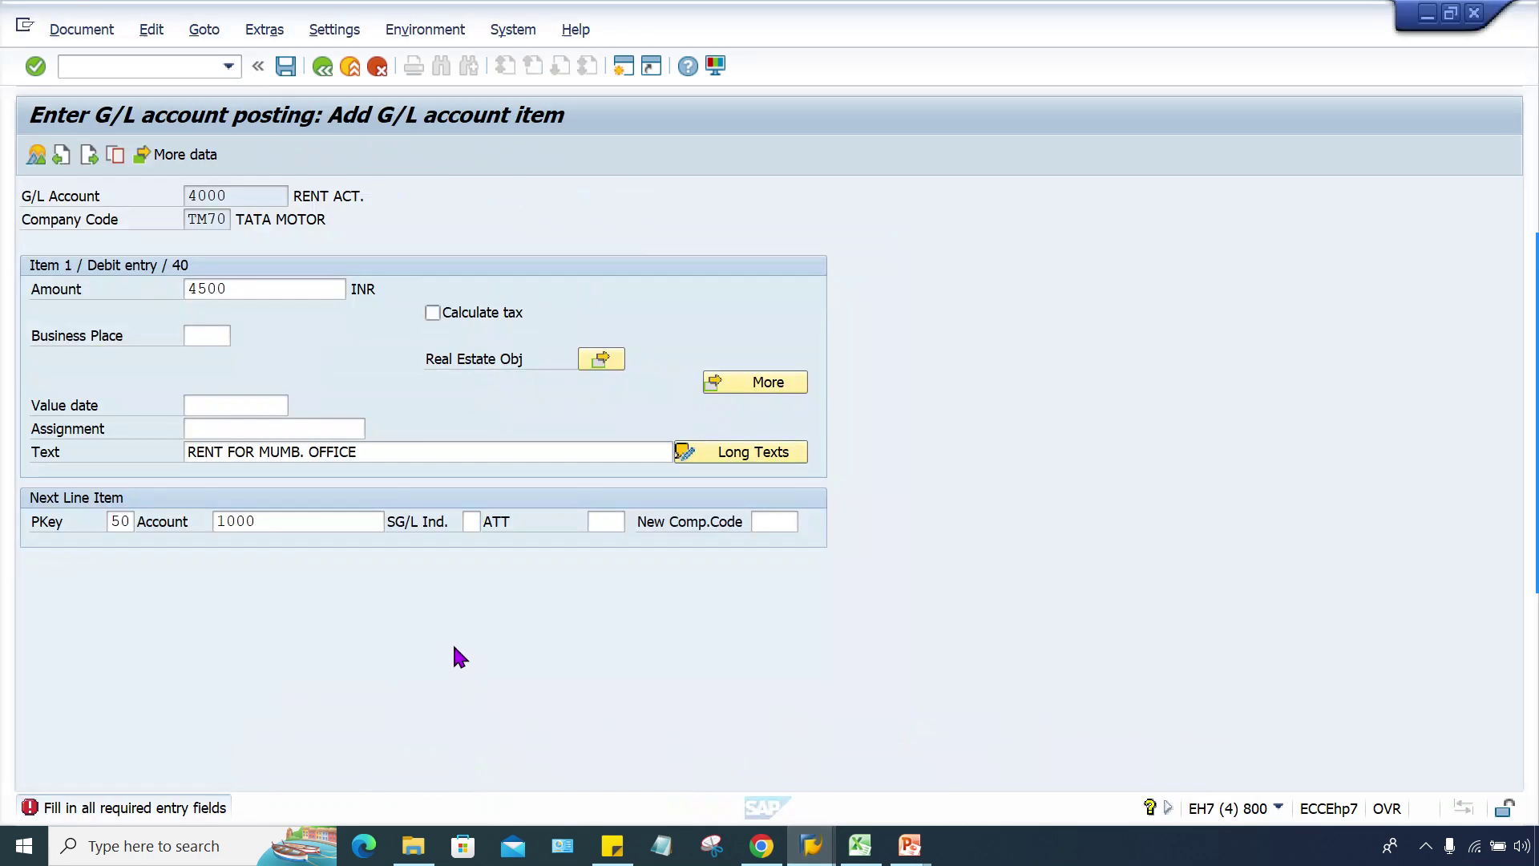
click(432, 459)
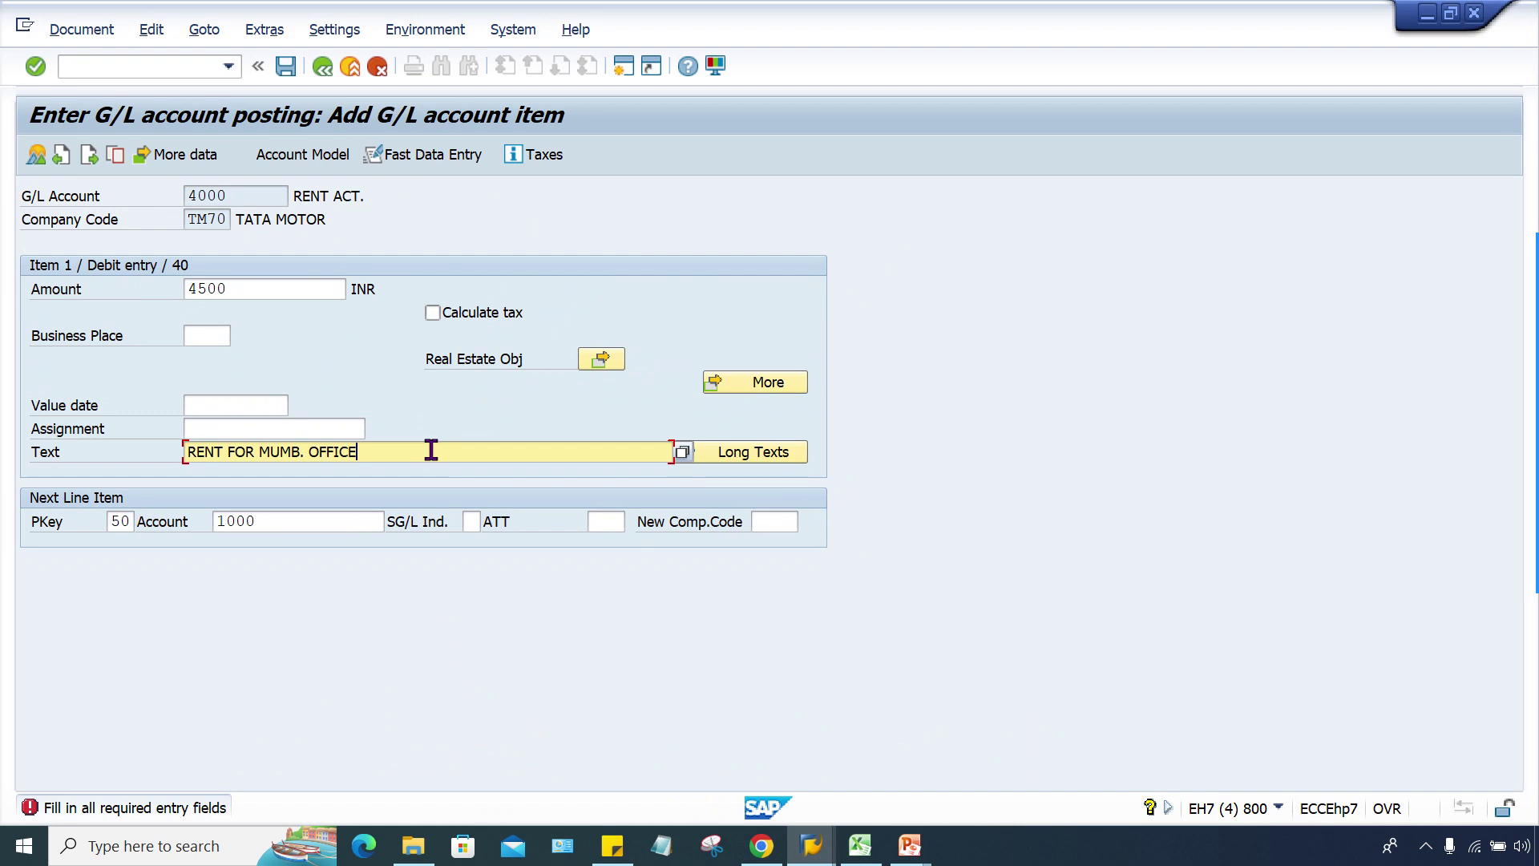
click(154, 71)
text(/NF-02)
key(Return)
click(264, 638)
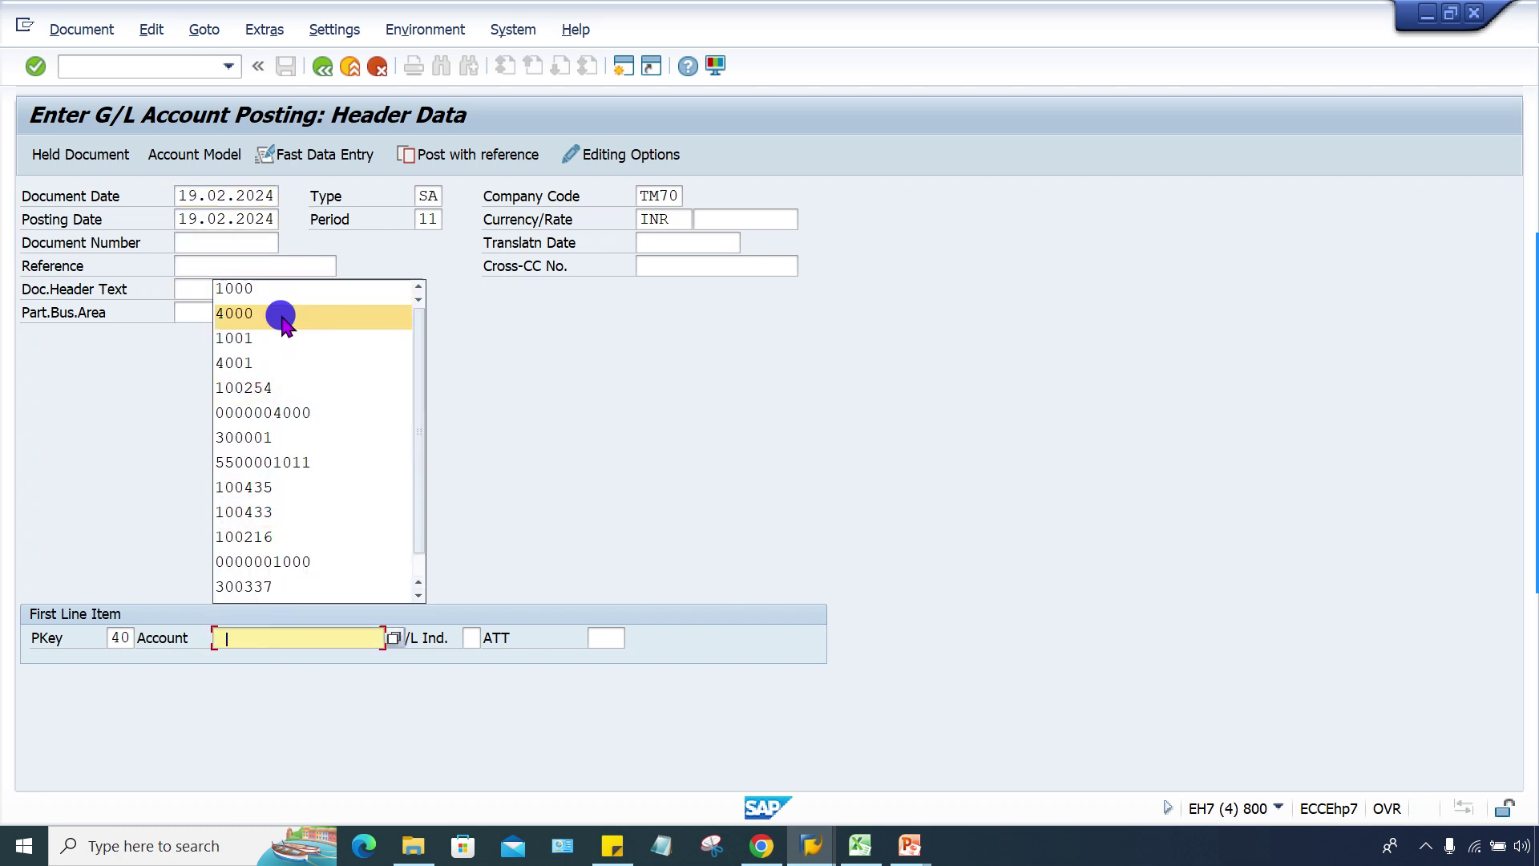
click(281, 316)
key(Return)
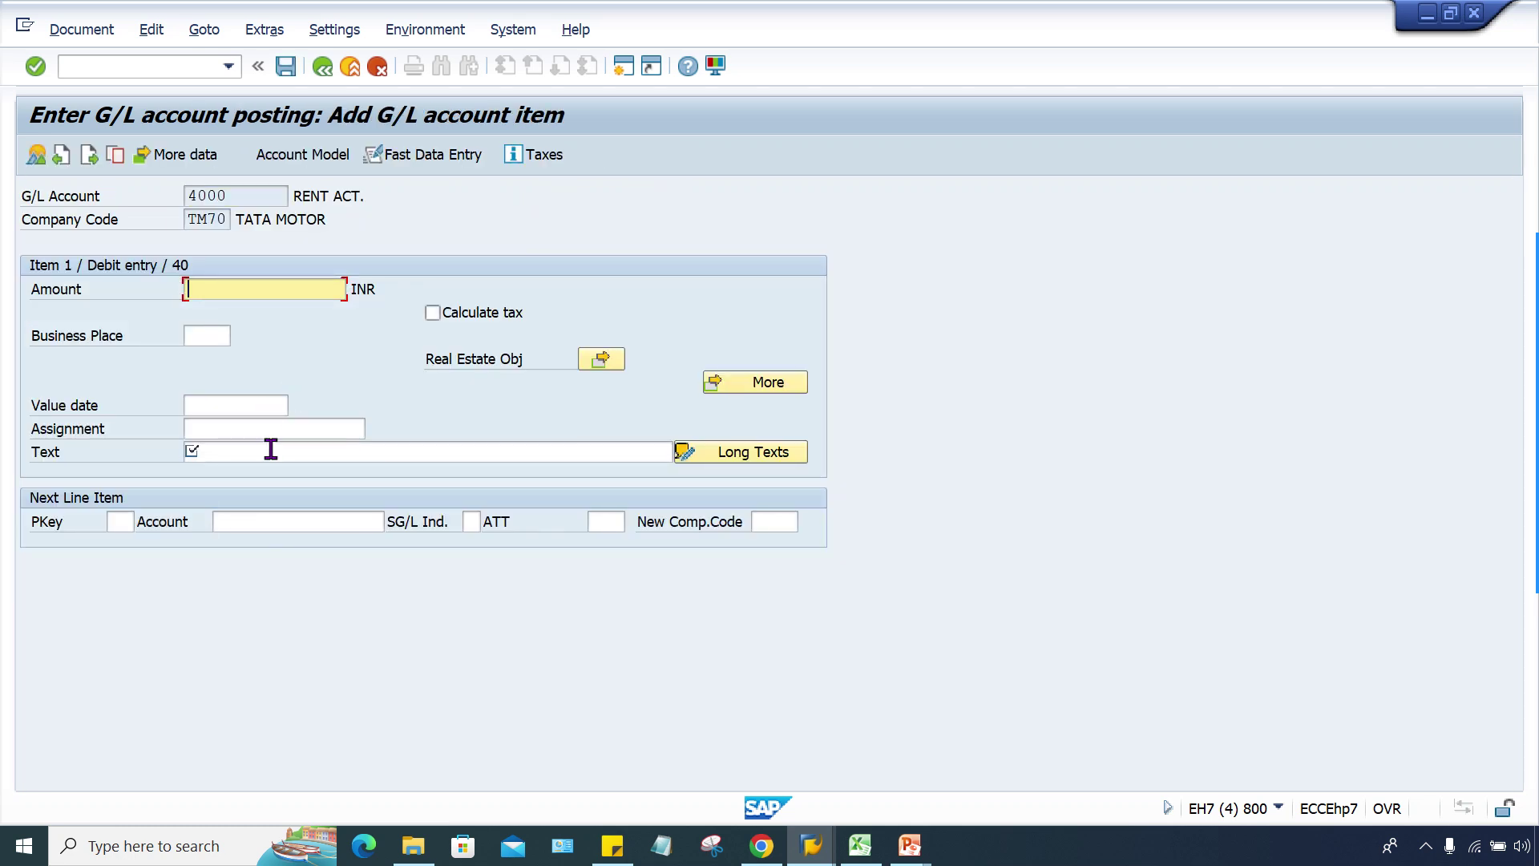
Step: Start a fresh document with transaction /NF-02 and set the document and posting dates to 19.02.2024
click(134, 67)
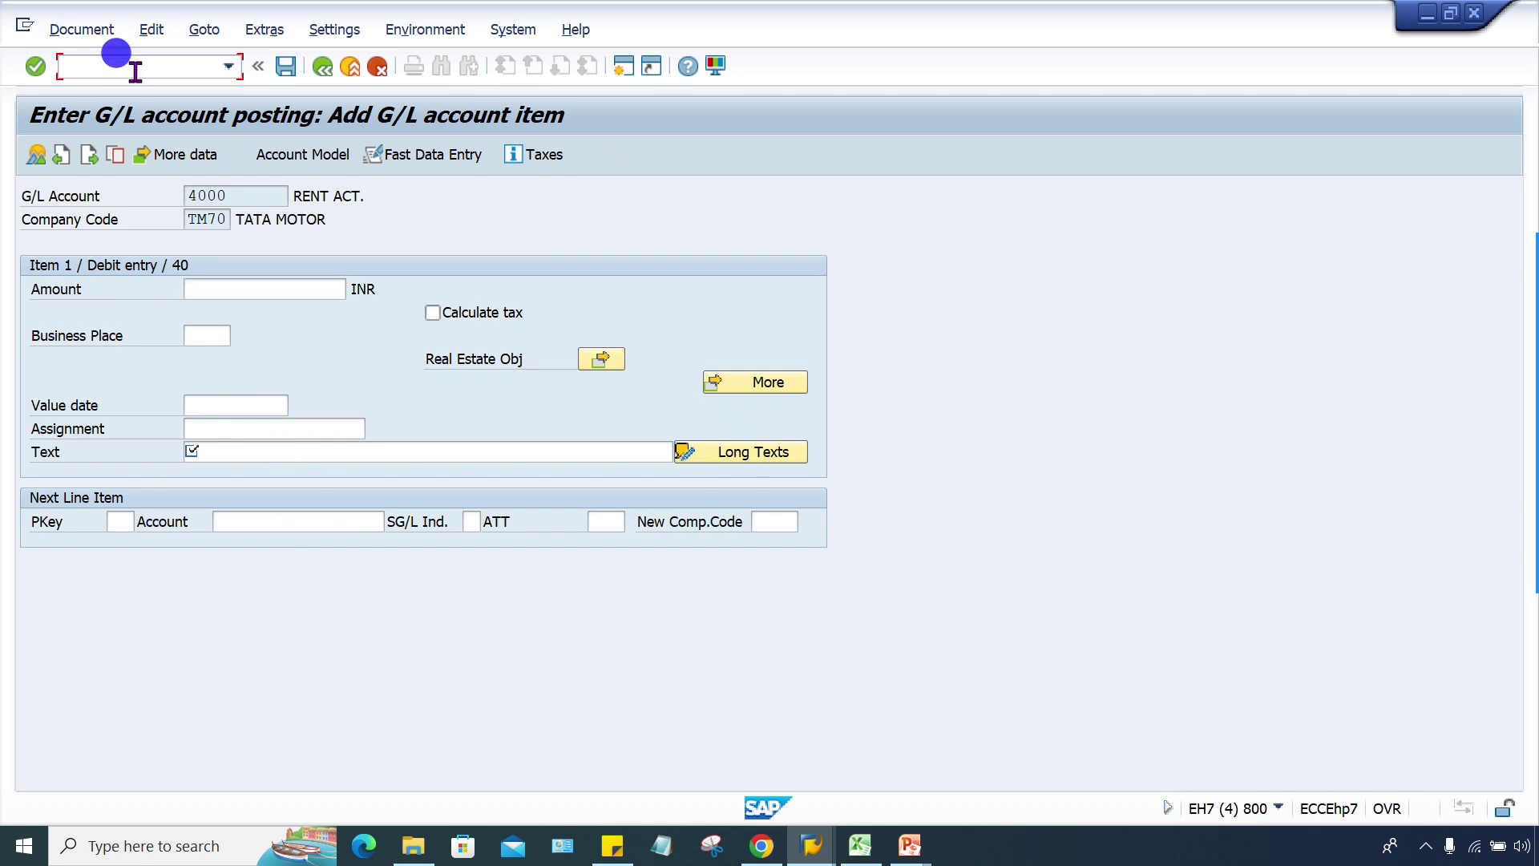
text(/NF-02)
key(Return)
click(210, 195)
click(223, 218)
Step: Open the first line item with posting key 40 and account 4001
click(274, 639)
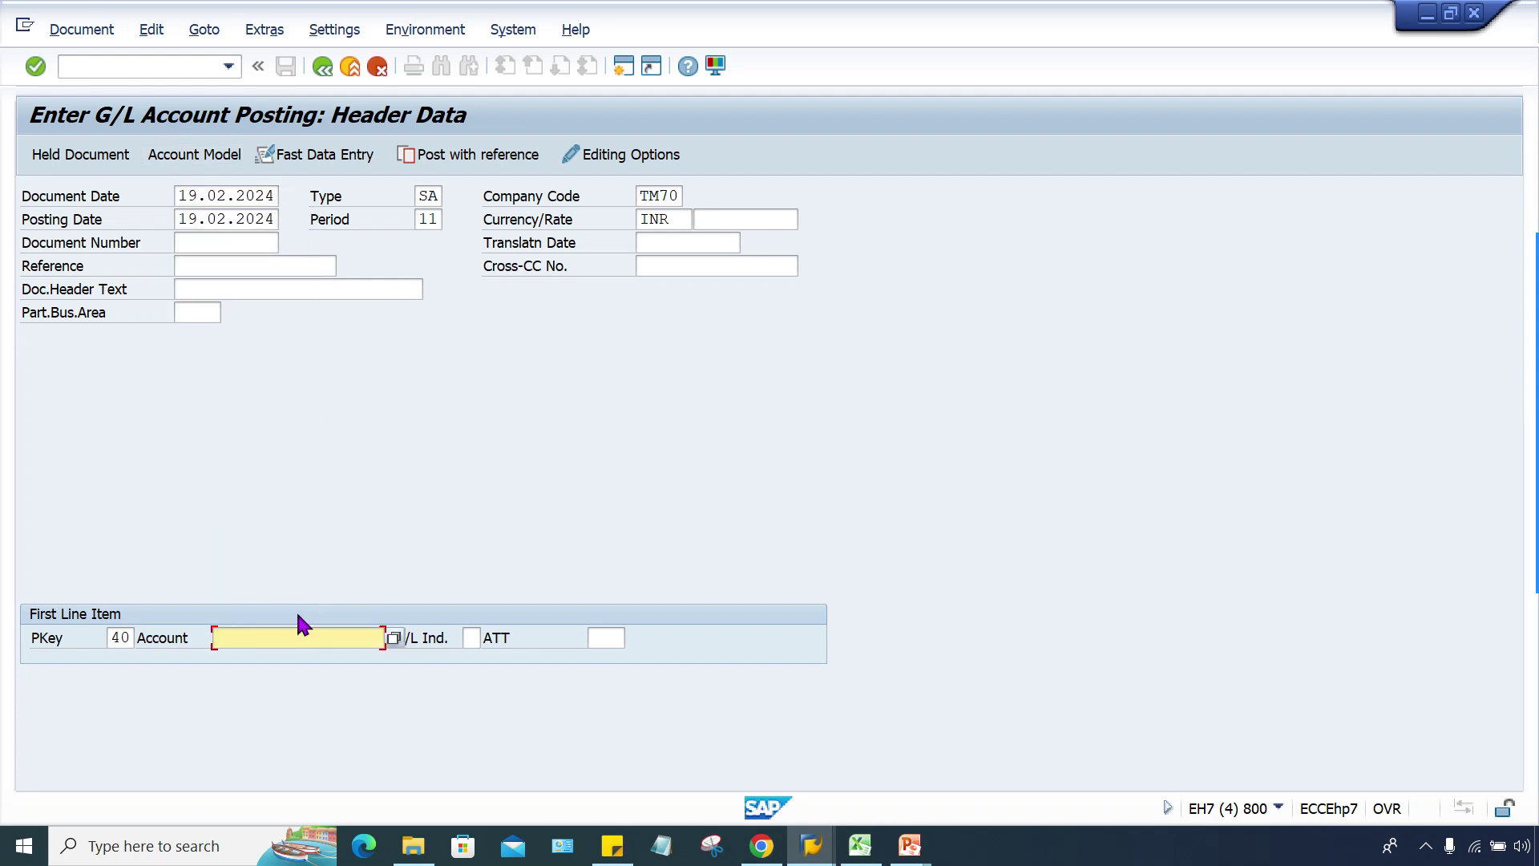
text(4)
key(Down)
key(Down)
key(Return)
key(Return)
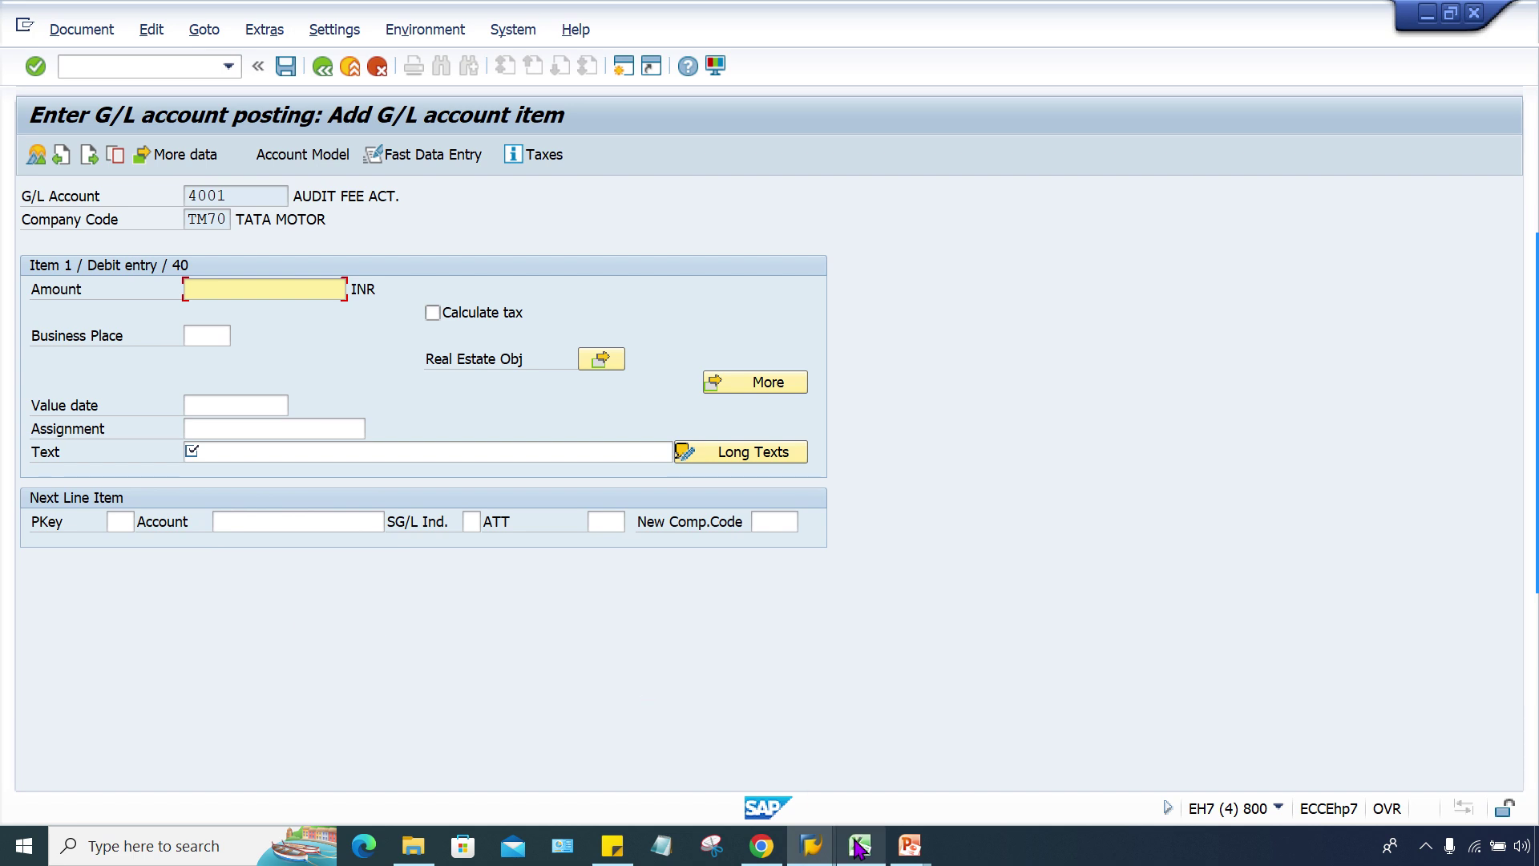
Step: Switch to the field status groups session, open a new session from it and start transaction FS00
click(811, 846)
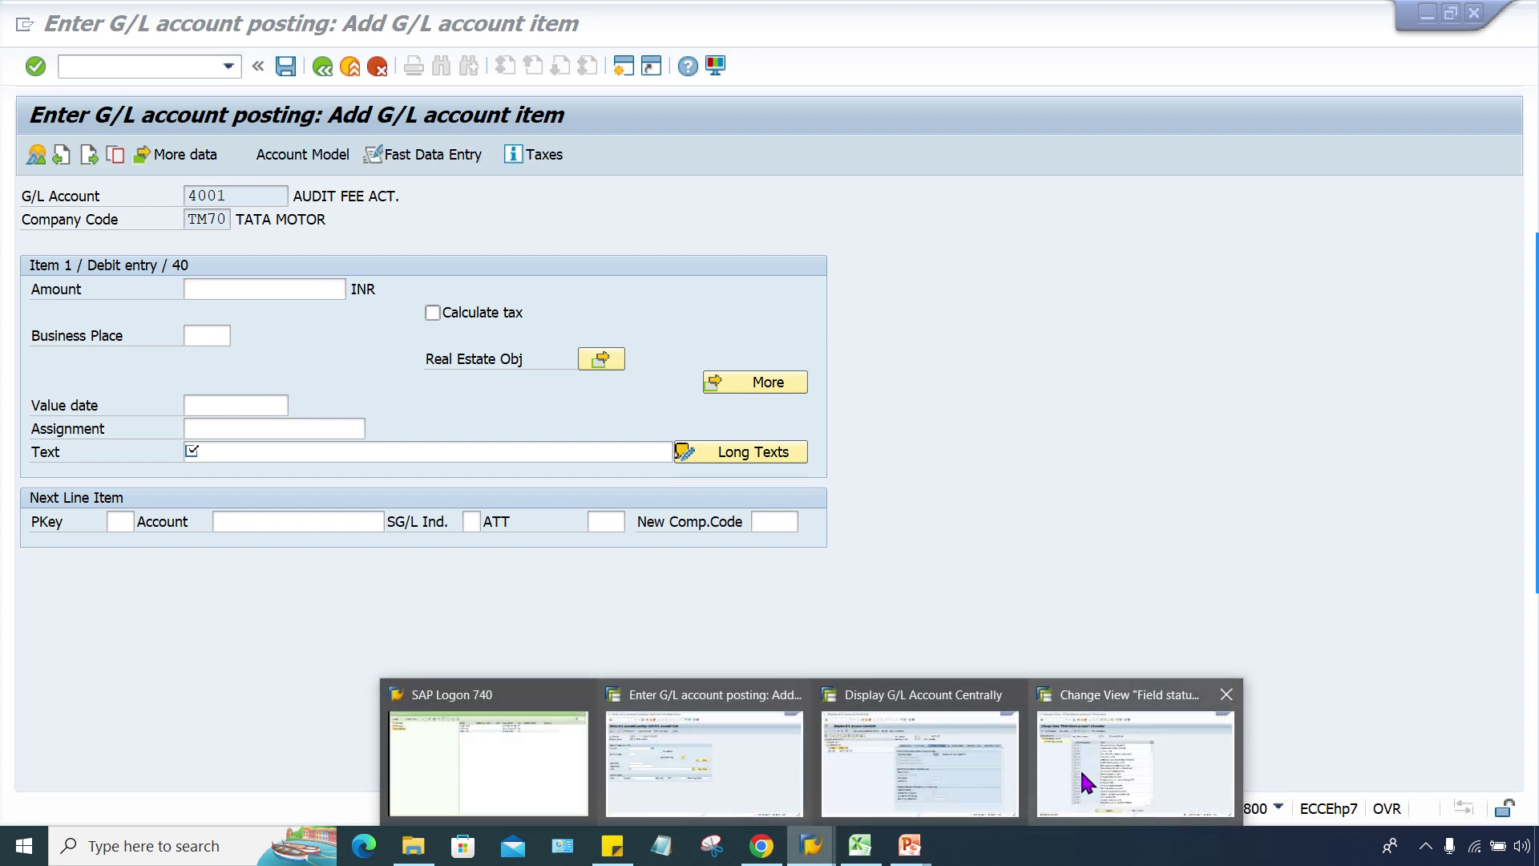
click(1135, 761)
click(337, 265)
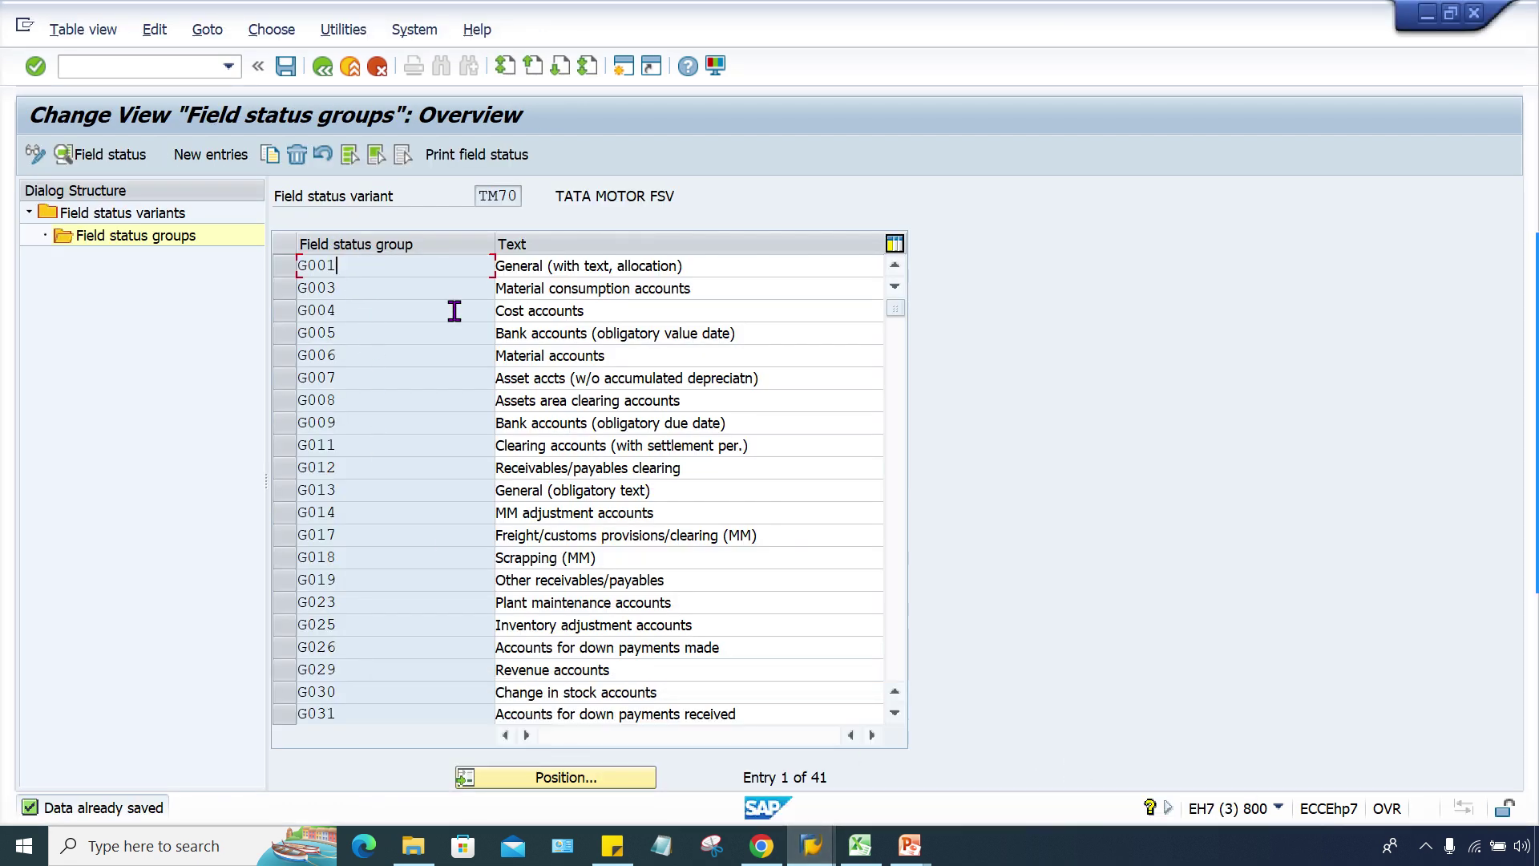
click(622, 66)
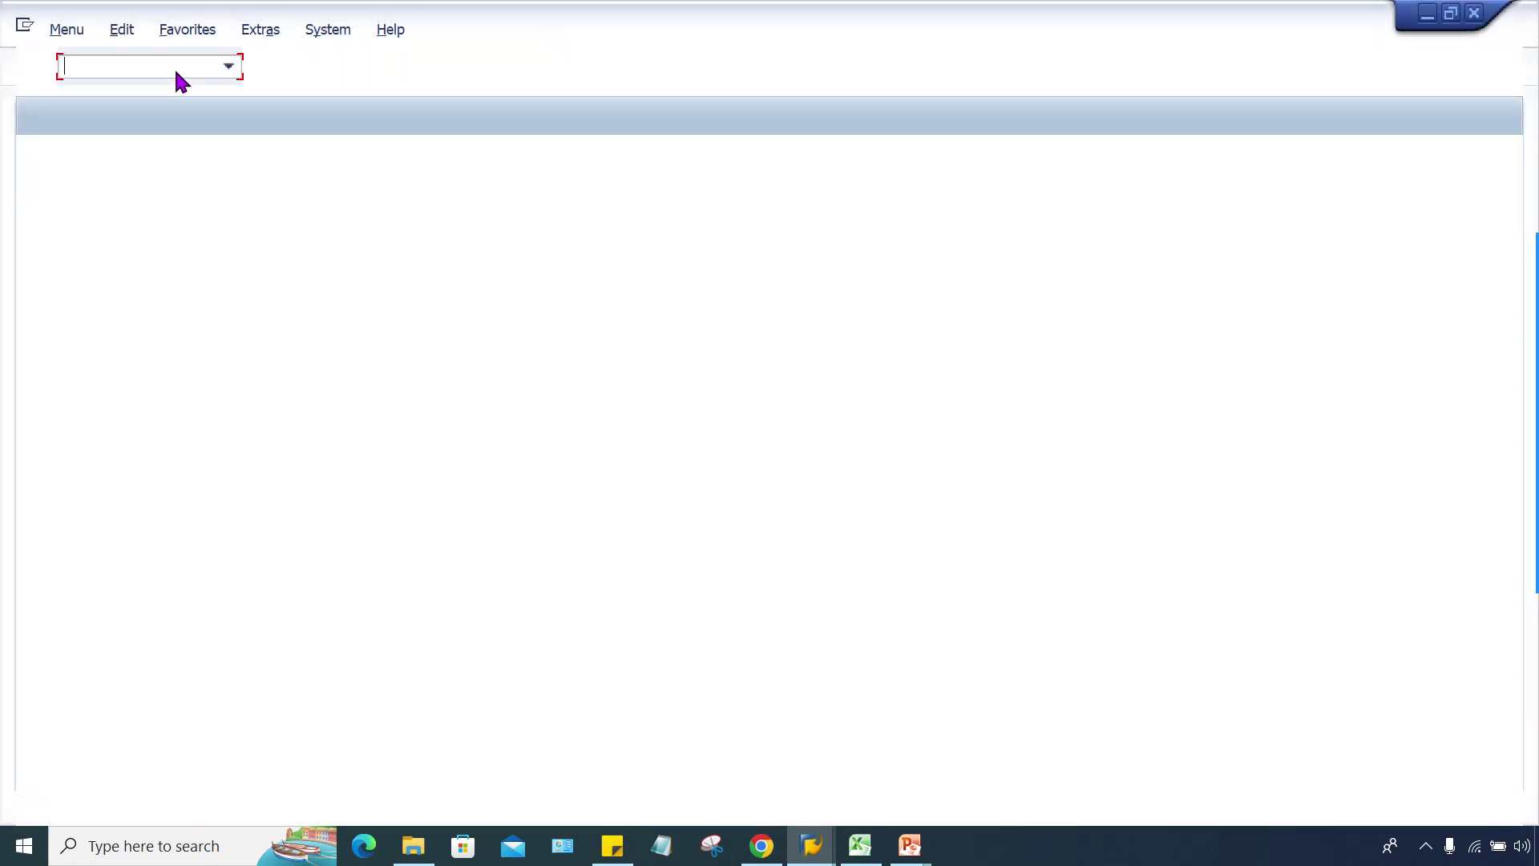
click(137, 66)
text(FS00)
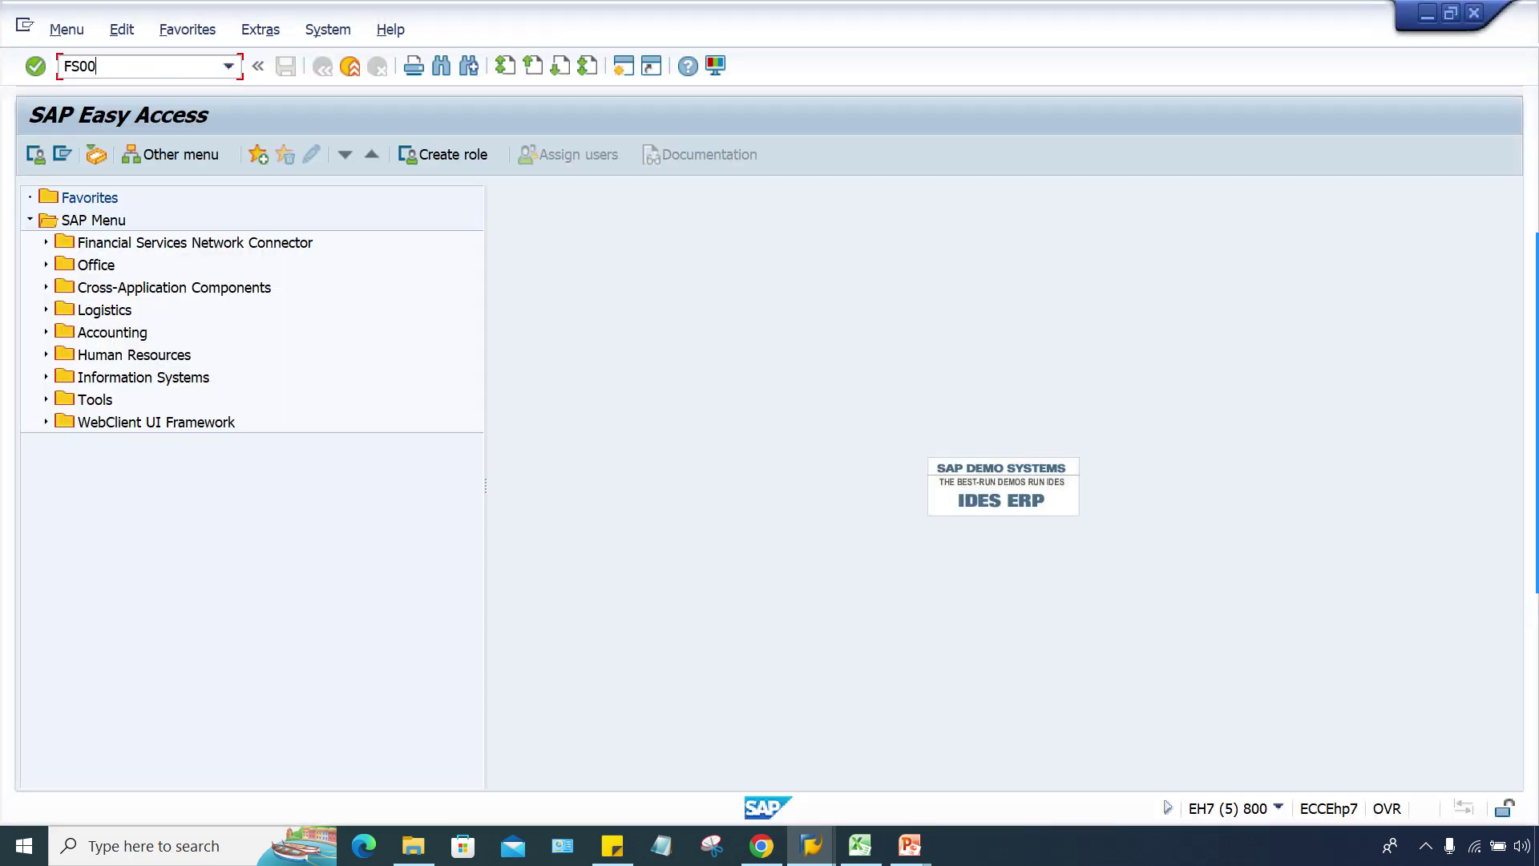
key(Return)
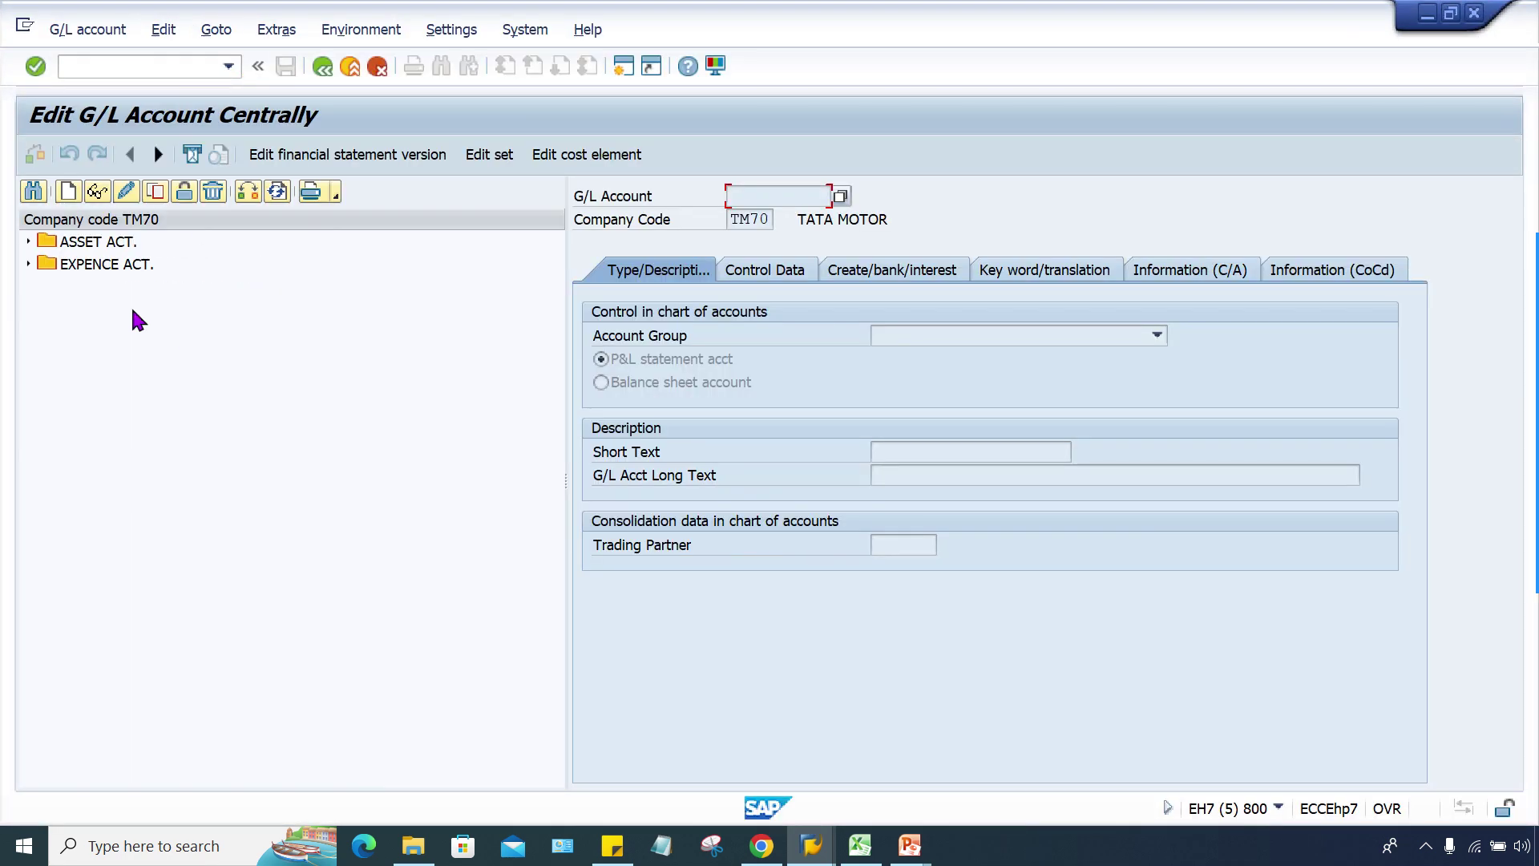
Step: Check the field status group assigned to expense accounts 4000 and 4001 in their document creation data
click(29, 264)
double_click(152, 287)
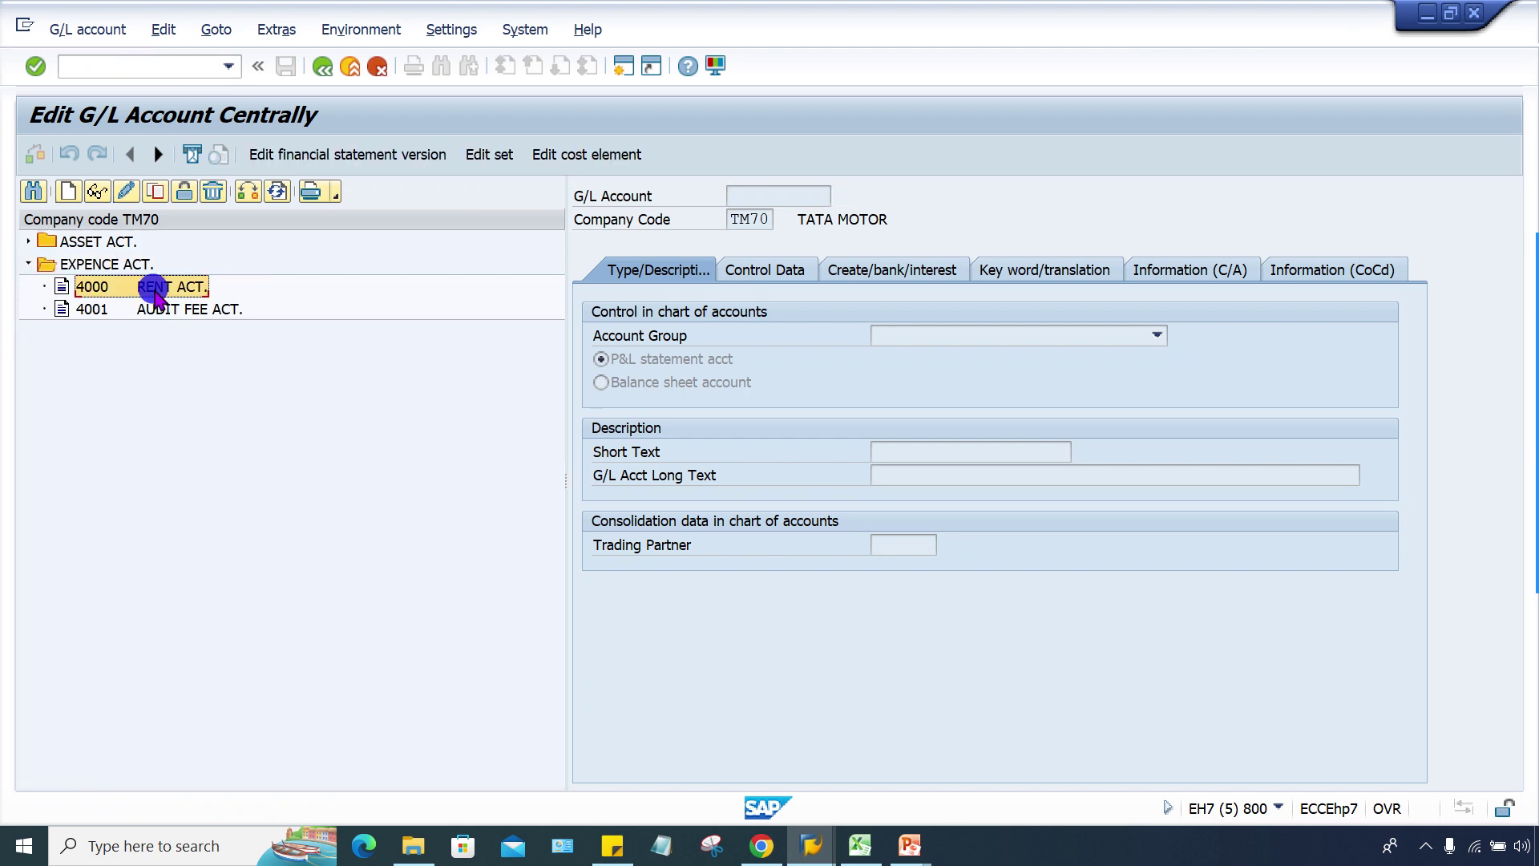
click(928, 274)
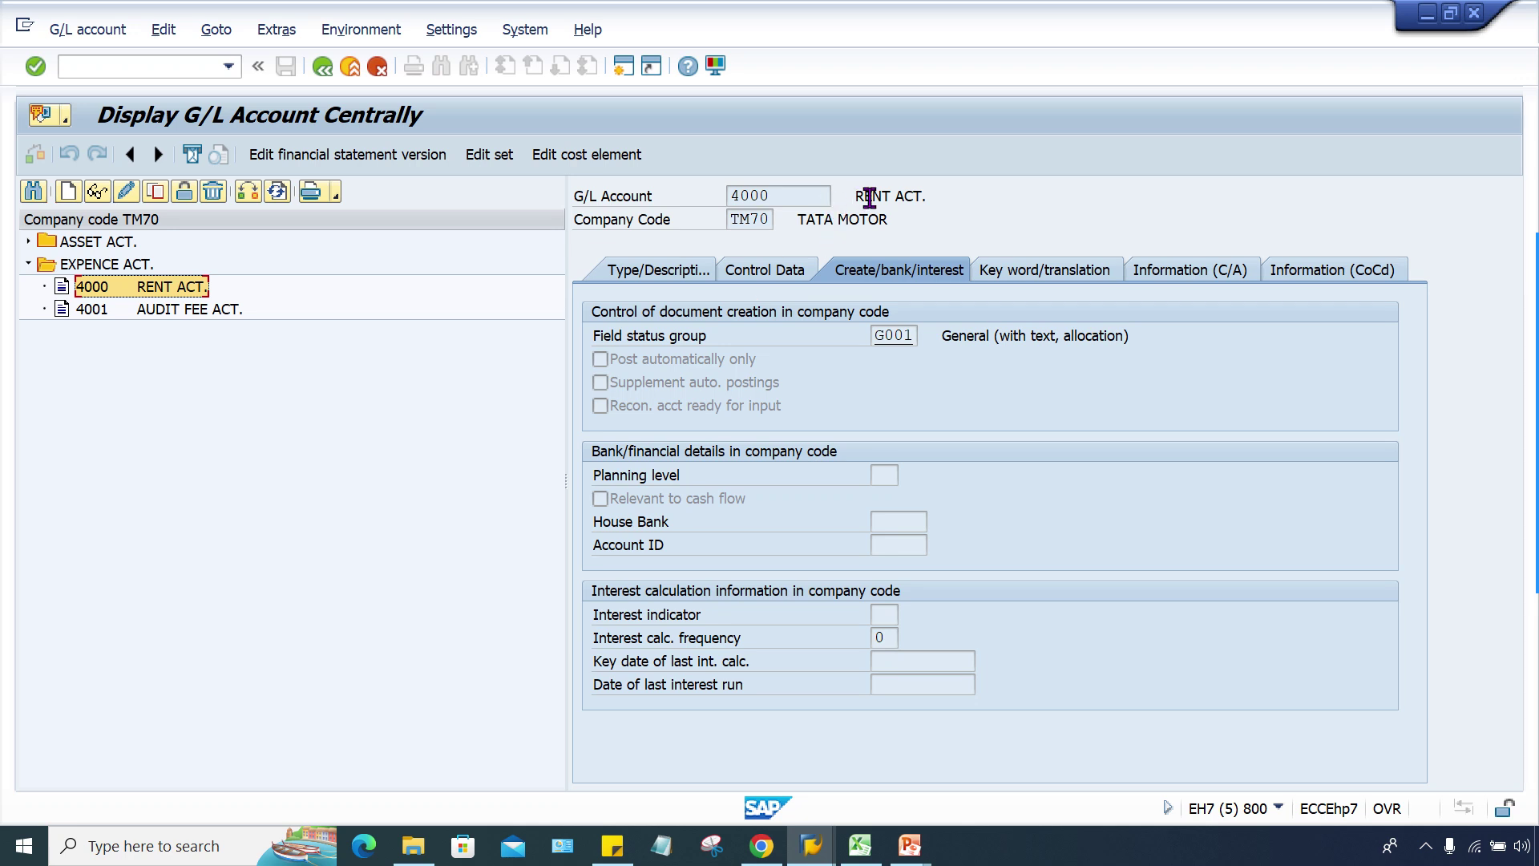
double_click(160, 310)
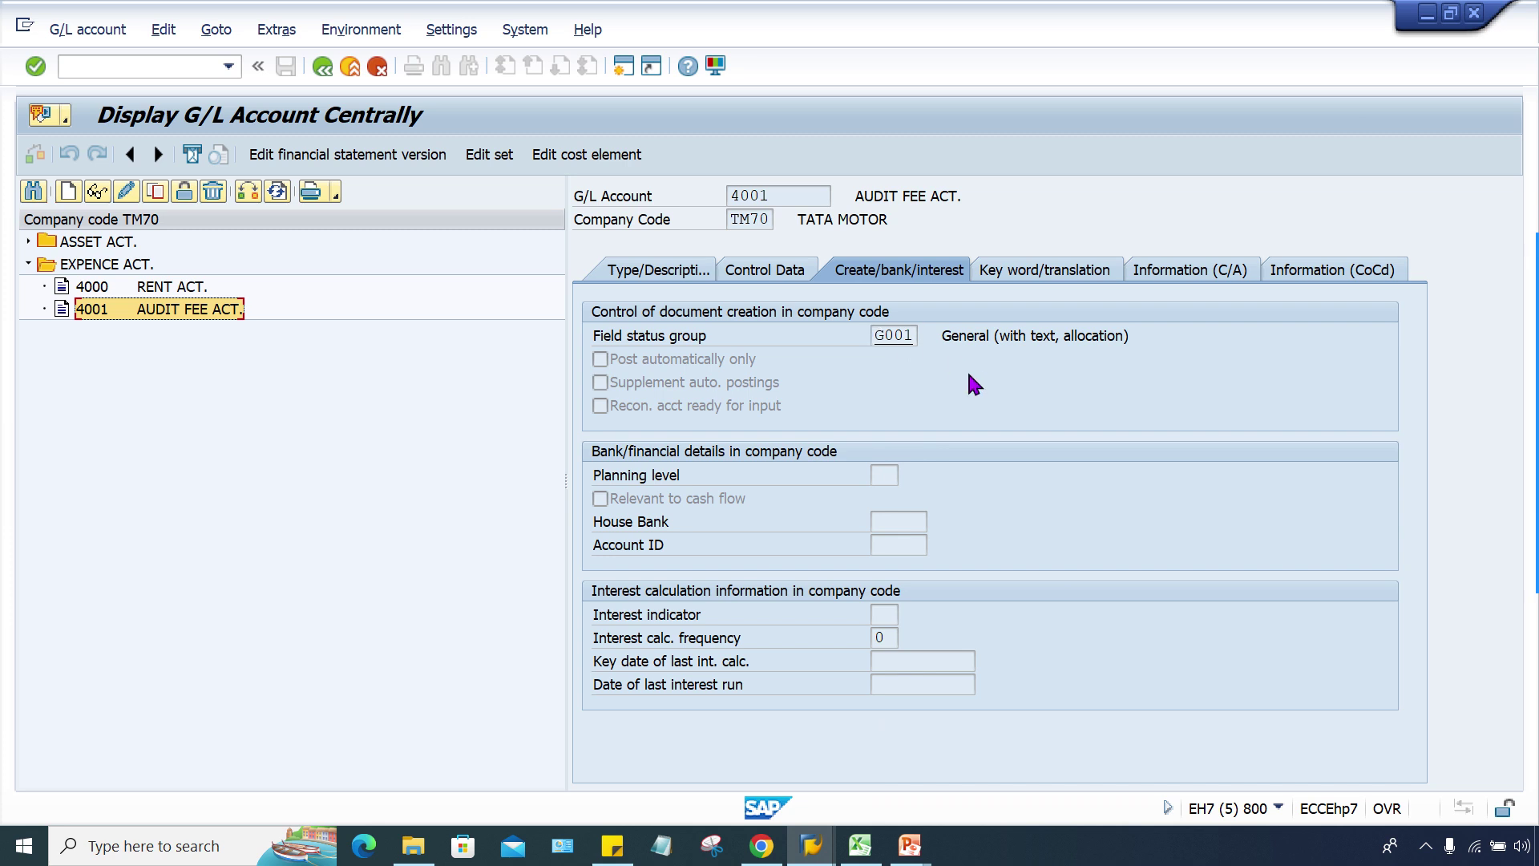
Step: Switch to Excel and enter RENT ACT, G001, TEXT and REQ. across row 3 from cell G3
click(860, 846)
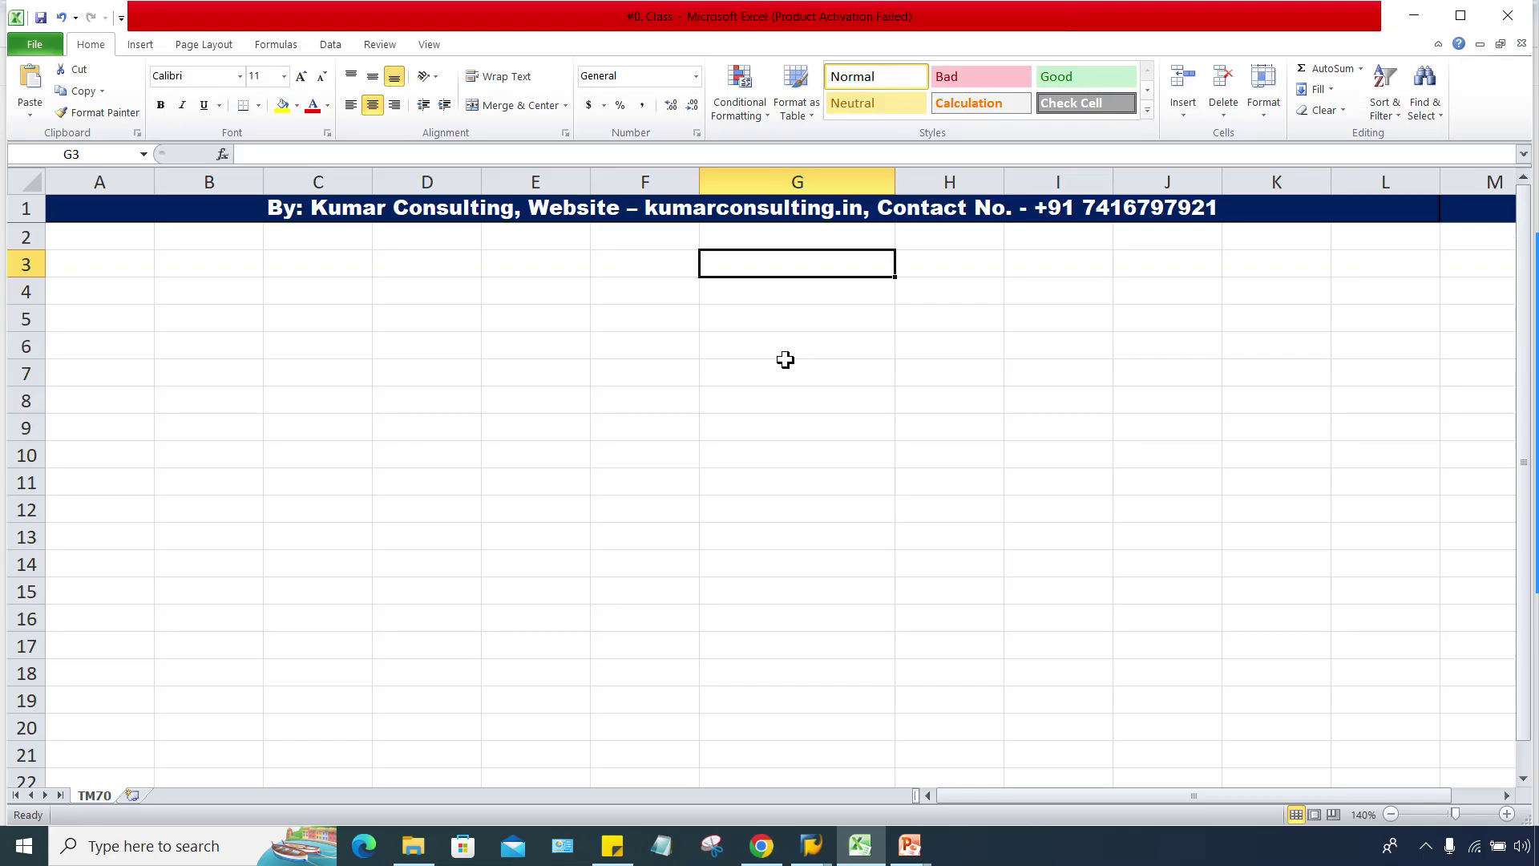
text(RE)
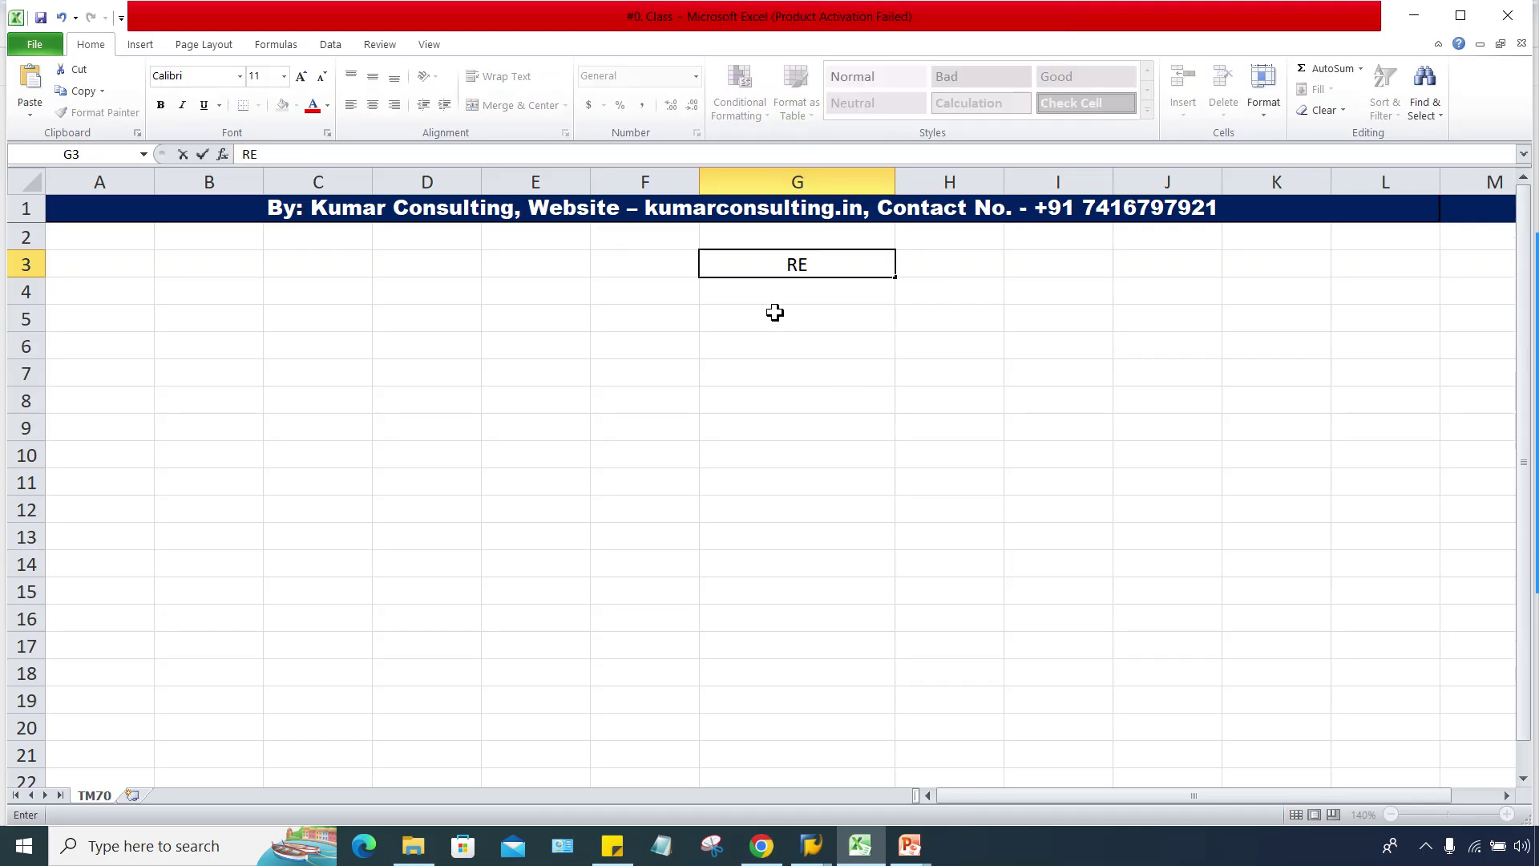
text(NT ACT)
key(Tab)
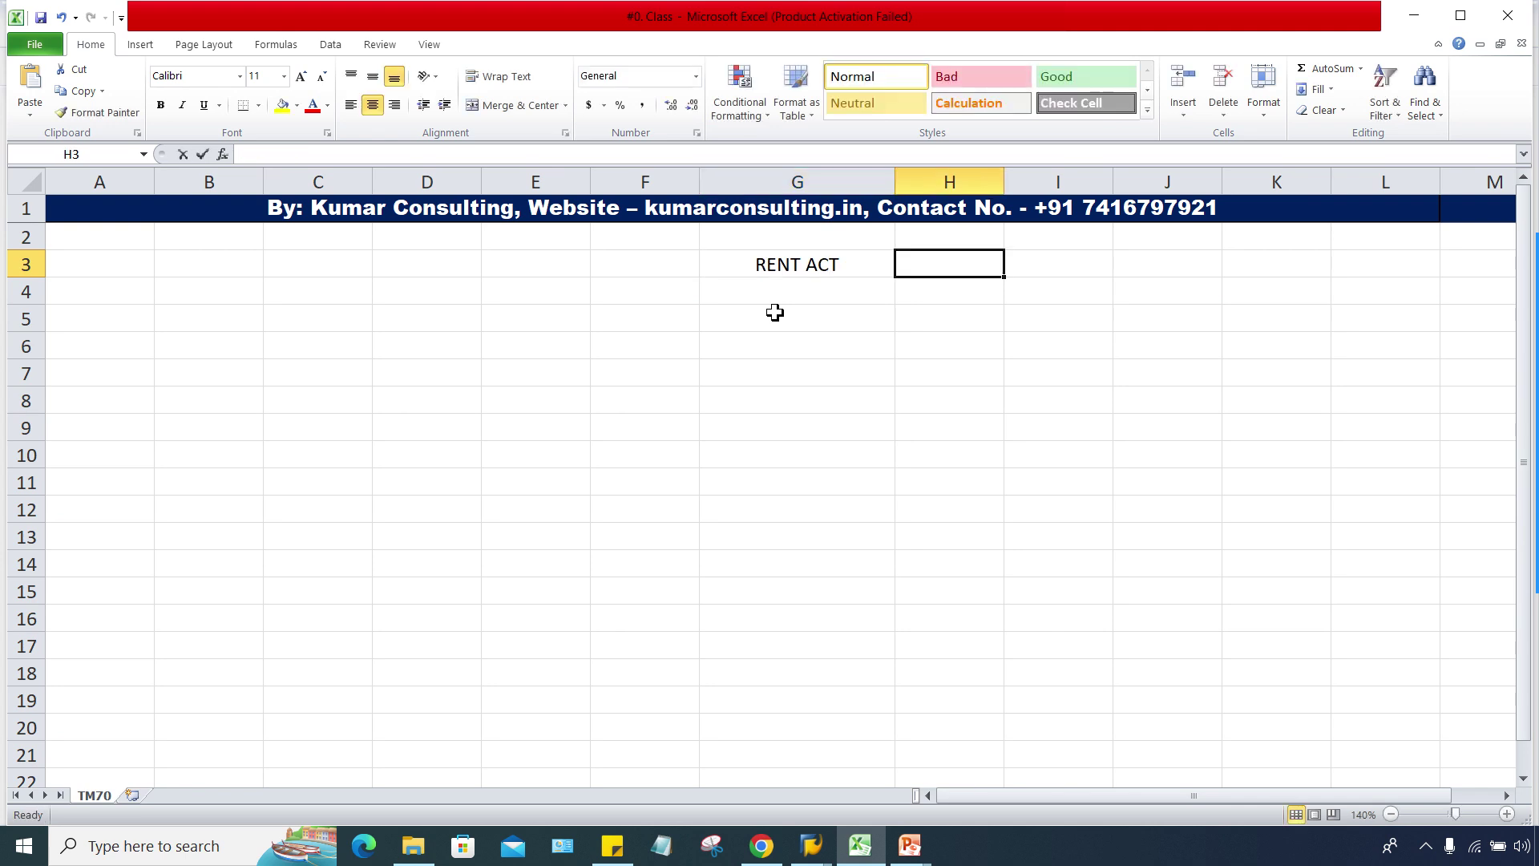
text(G001)
key(Tab)
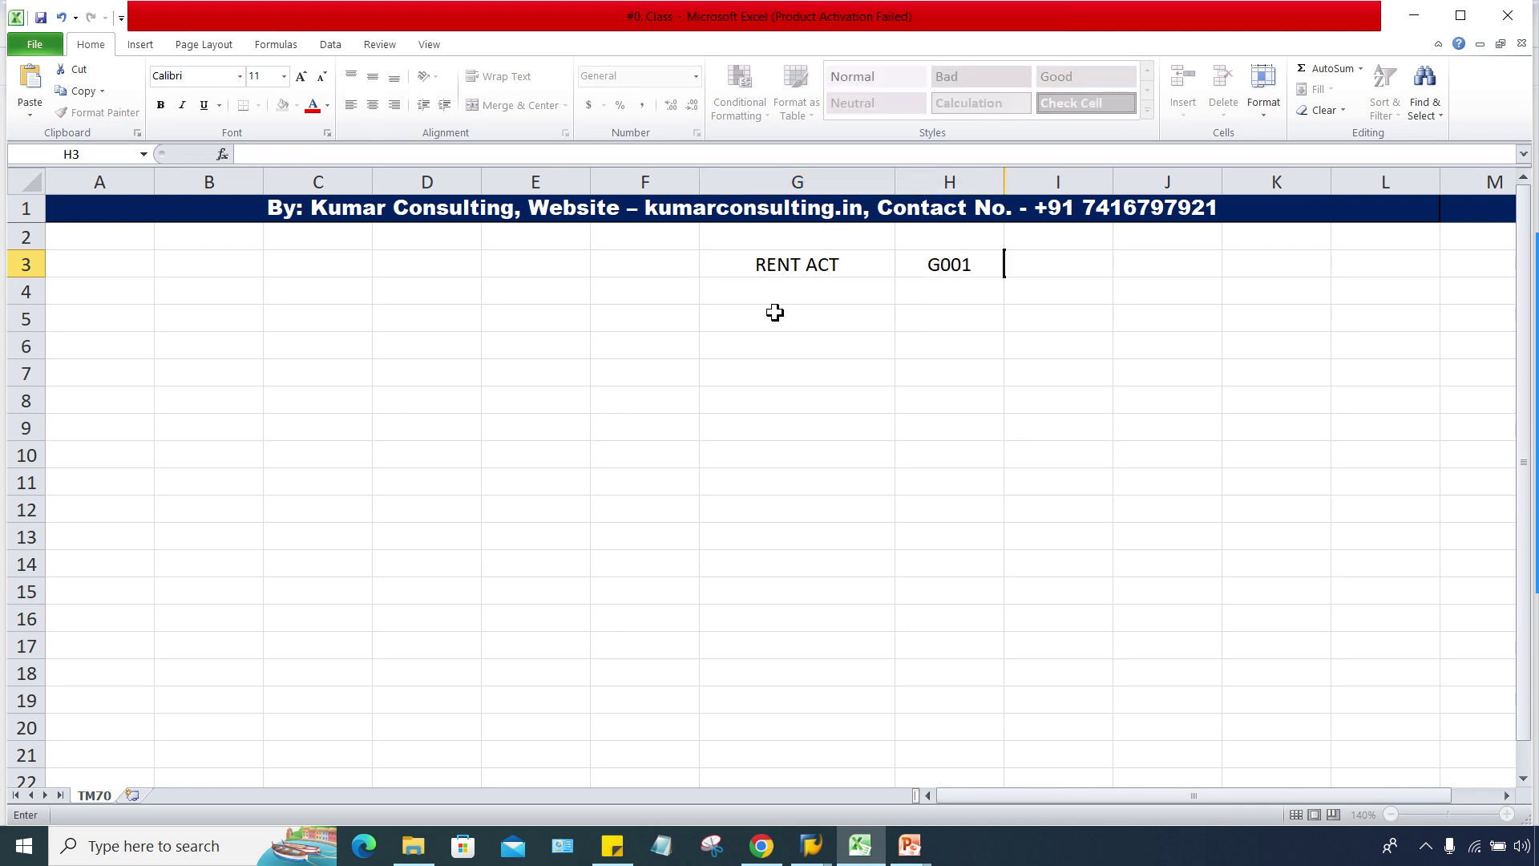
text(TES)
key(BackSpace)
text(XT)
key(Tab)
text(REQ)
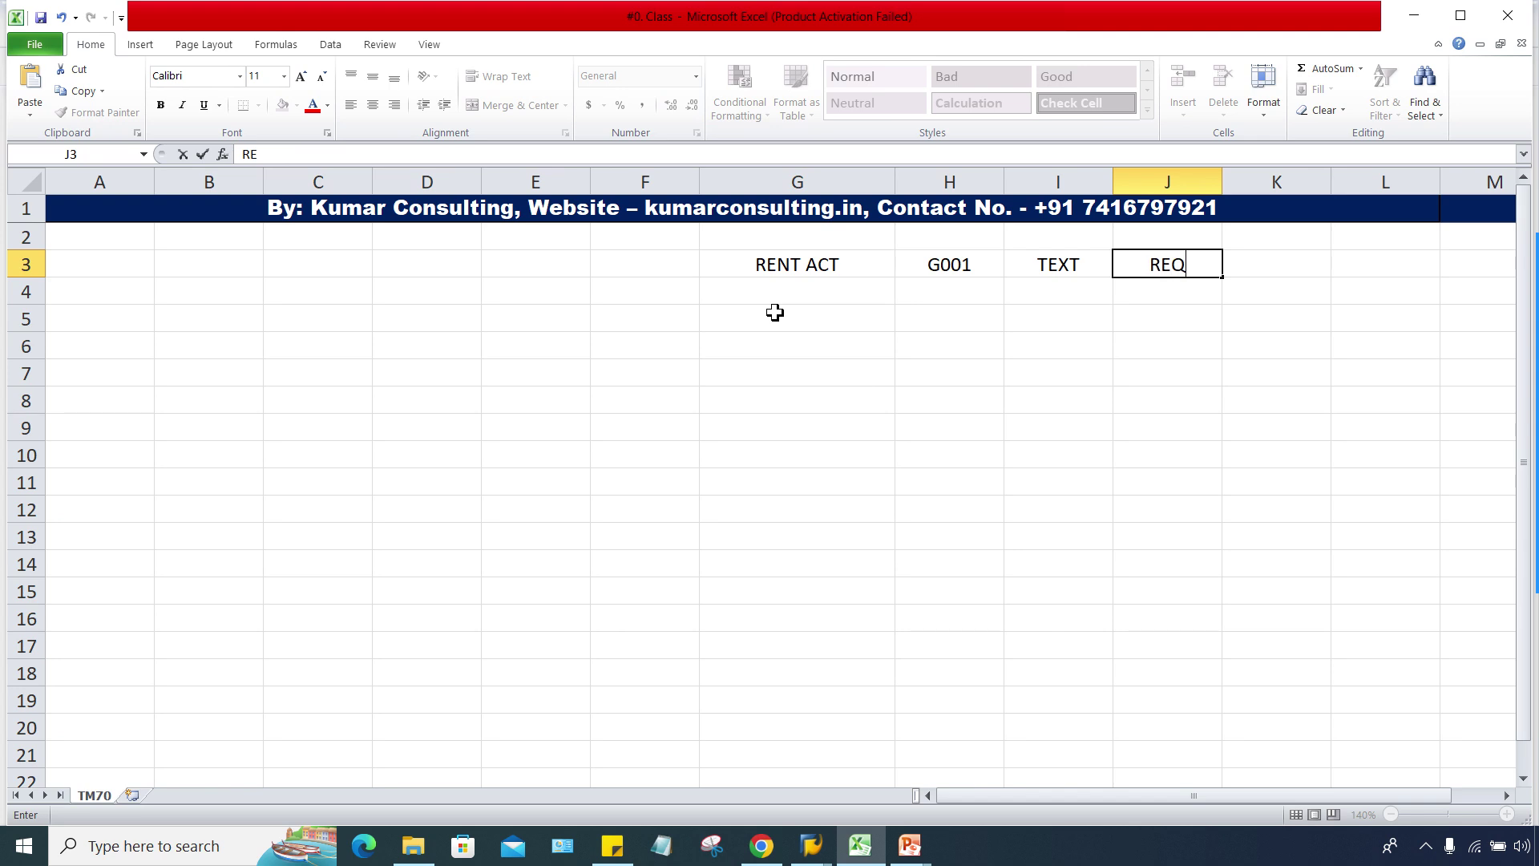
text(.)
key(Return)
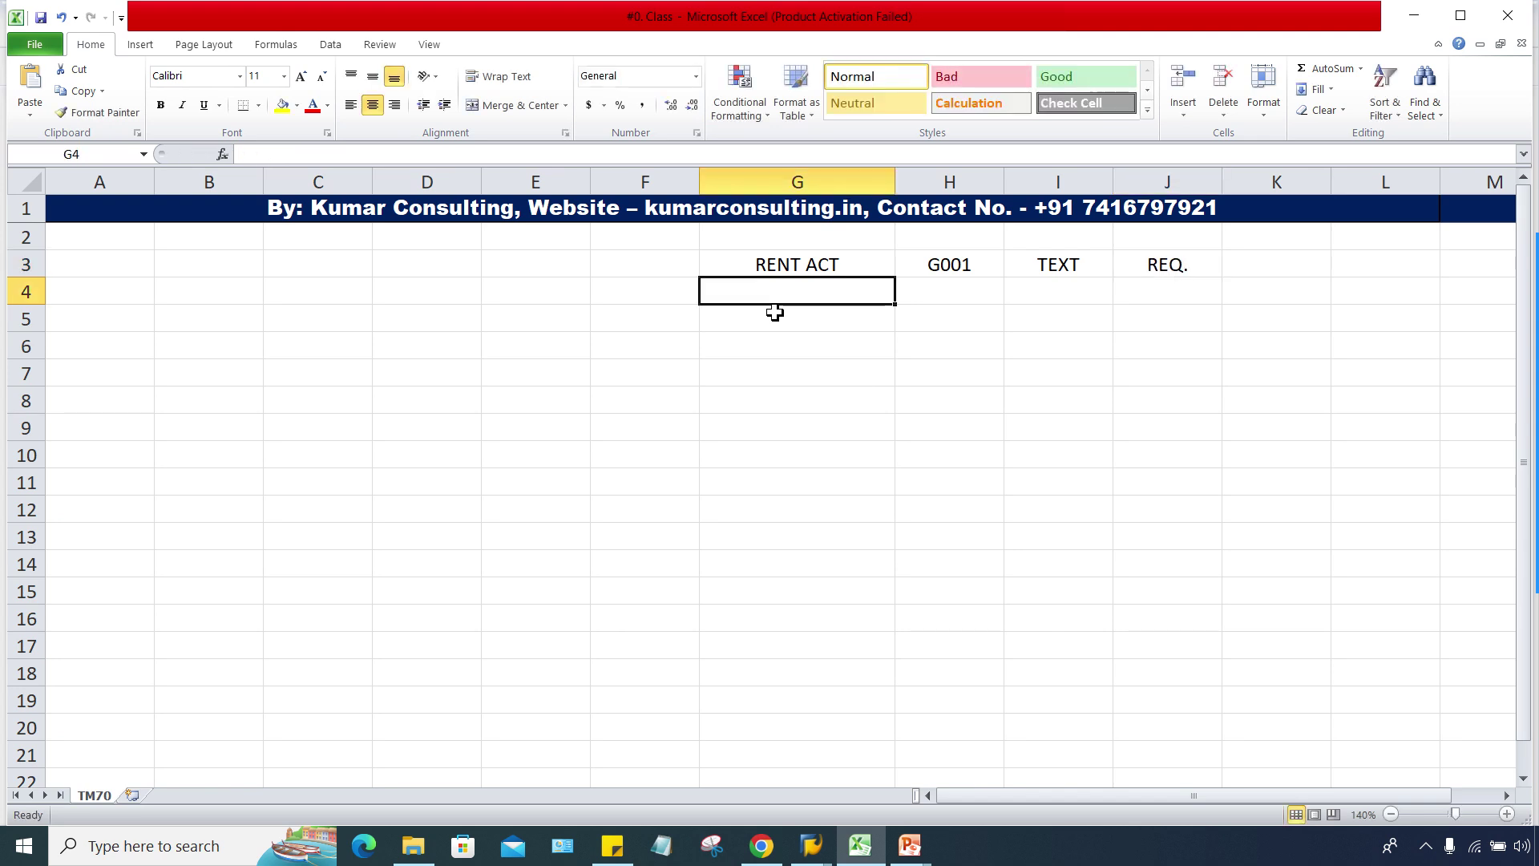
Step: Enter AUDIT FEE, G001, TEXT and OPT across row 4 from cell G4
text(AUDIT FEE)
key(Tab)
text(G001)
key(Tab)
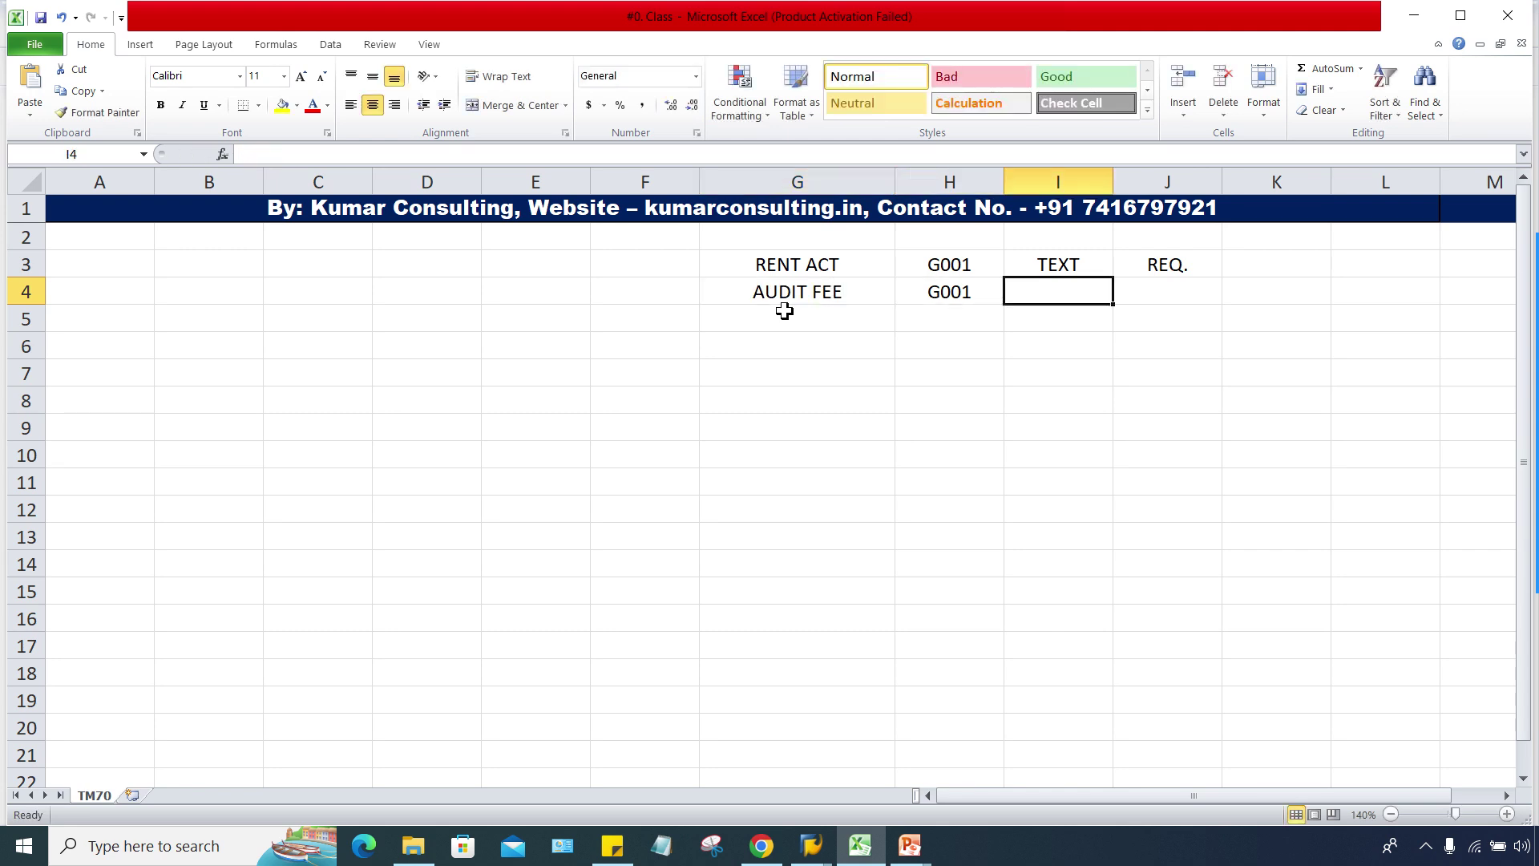
text(TEXT)
key(Tab)
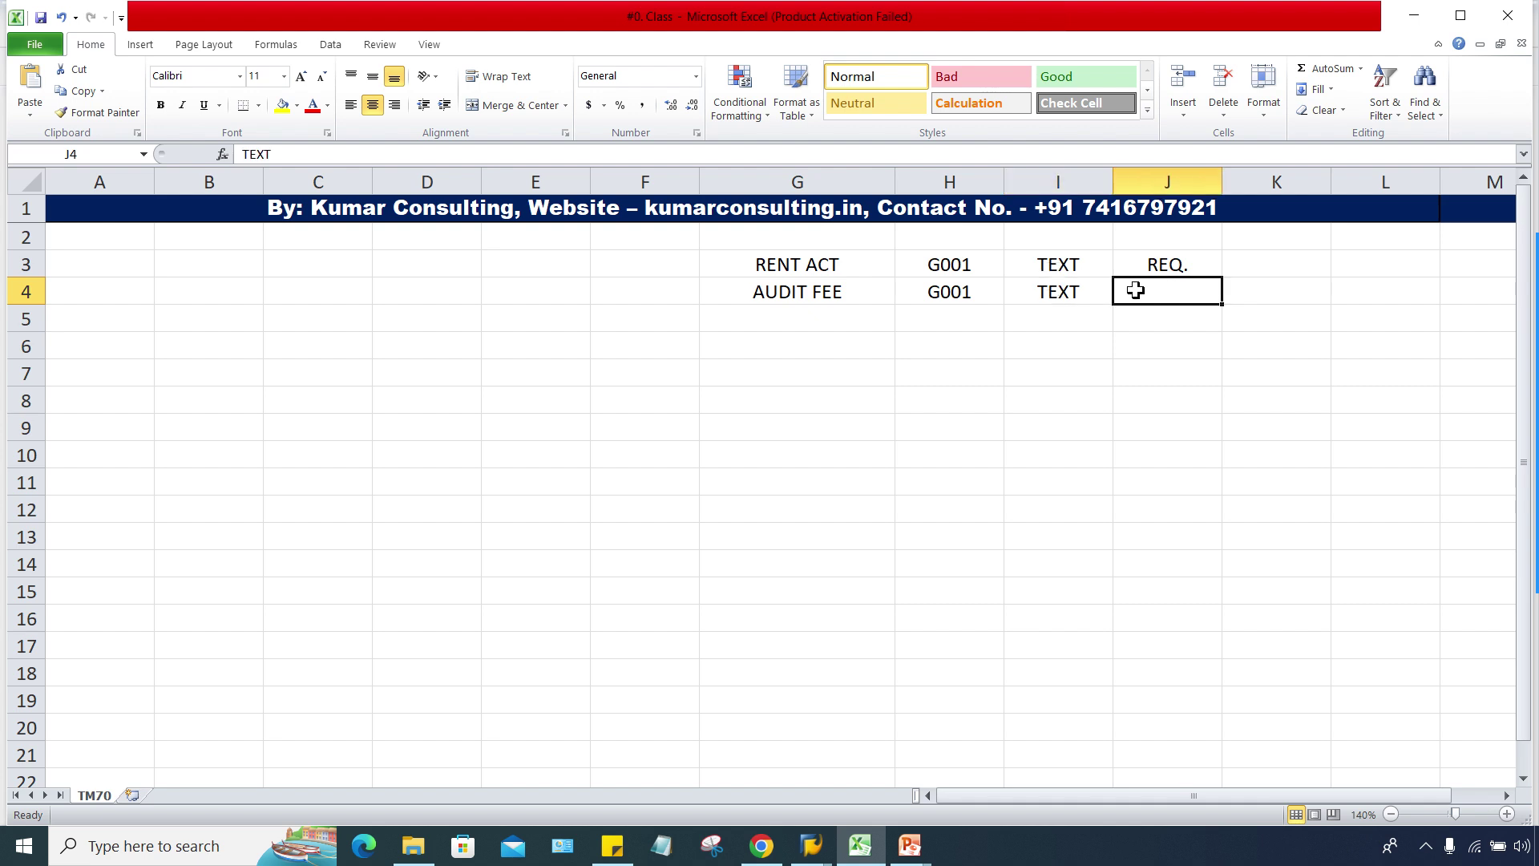
key(ctrl+d)
text(OPT)
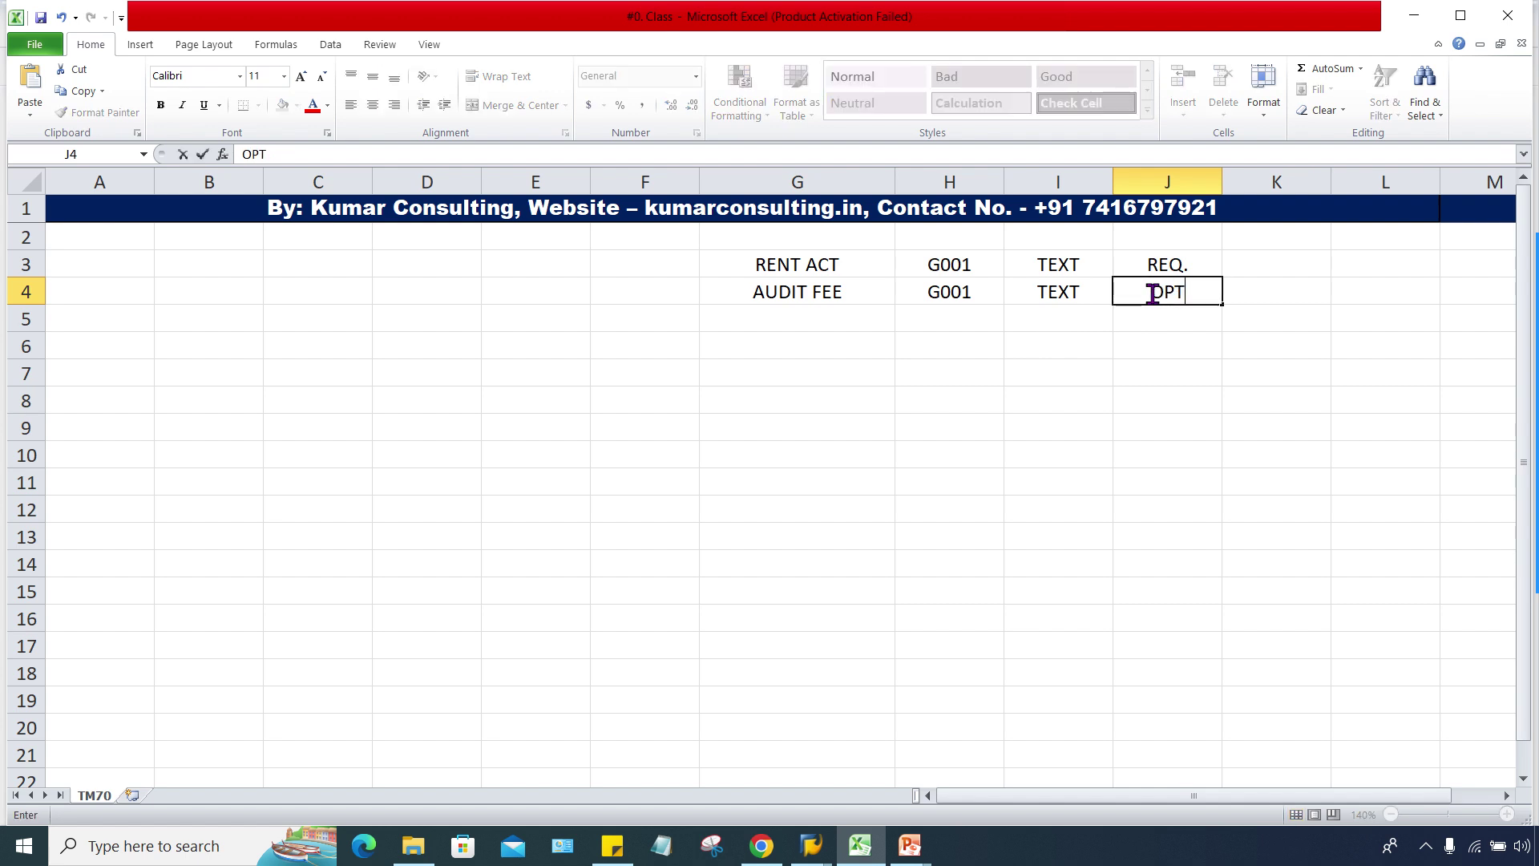
click(1168, 347)
click(1161, 290)
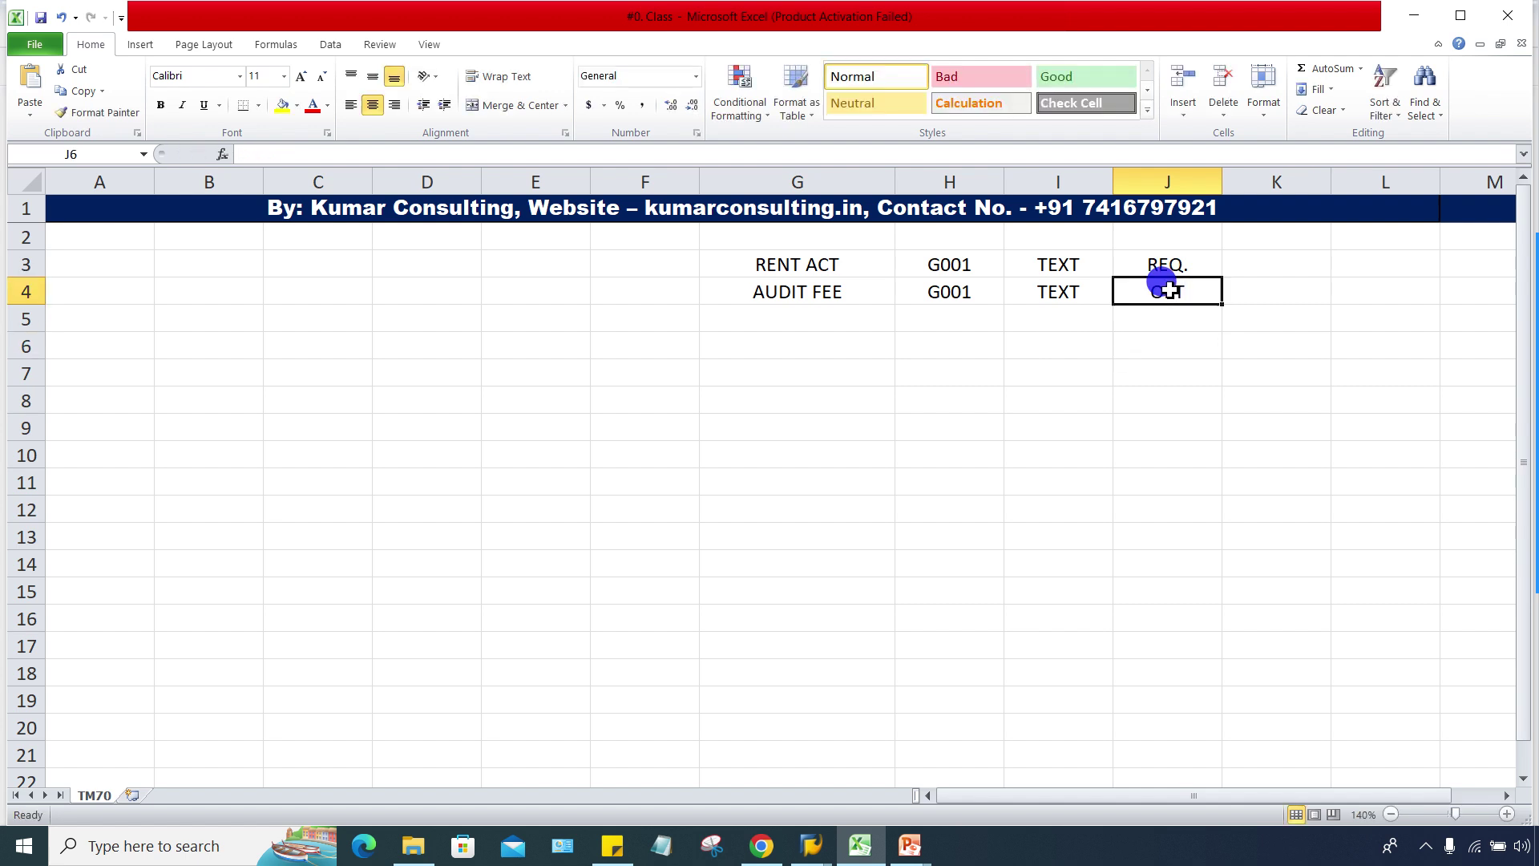
Step: Change the AUDIT FEE row's field status group in cell H4 to G002
click(952, 295)
double_click(953, 295)
key(BackSpace)
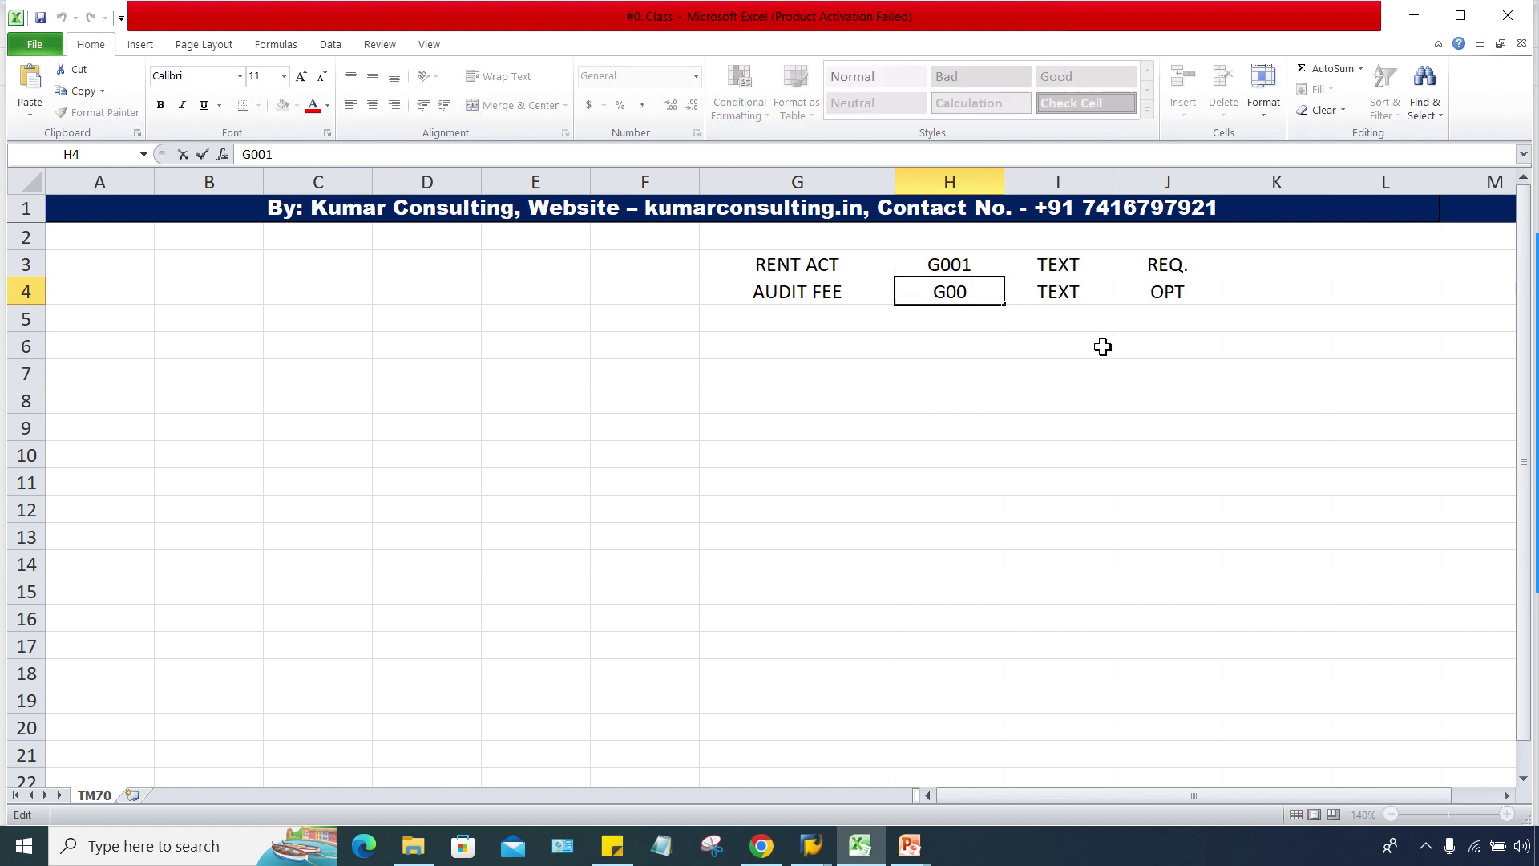
text(2)
key(Return)
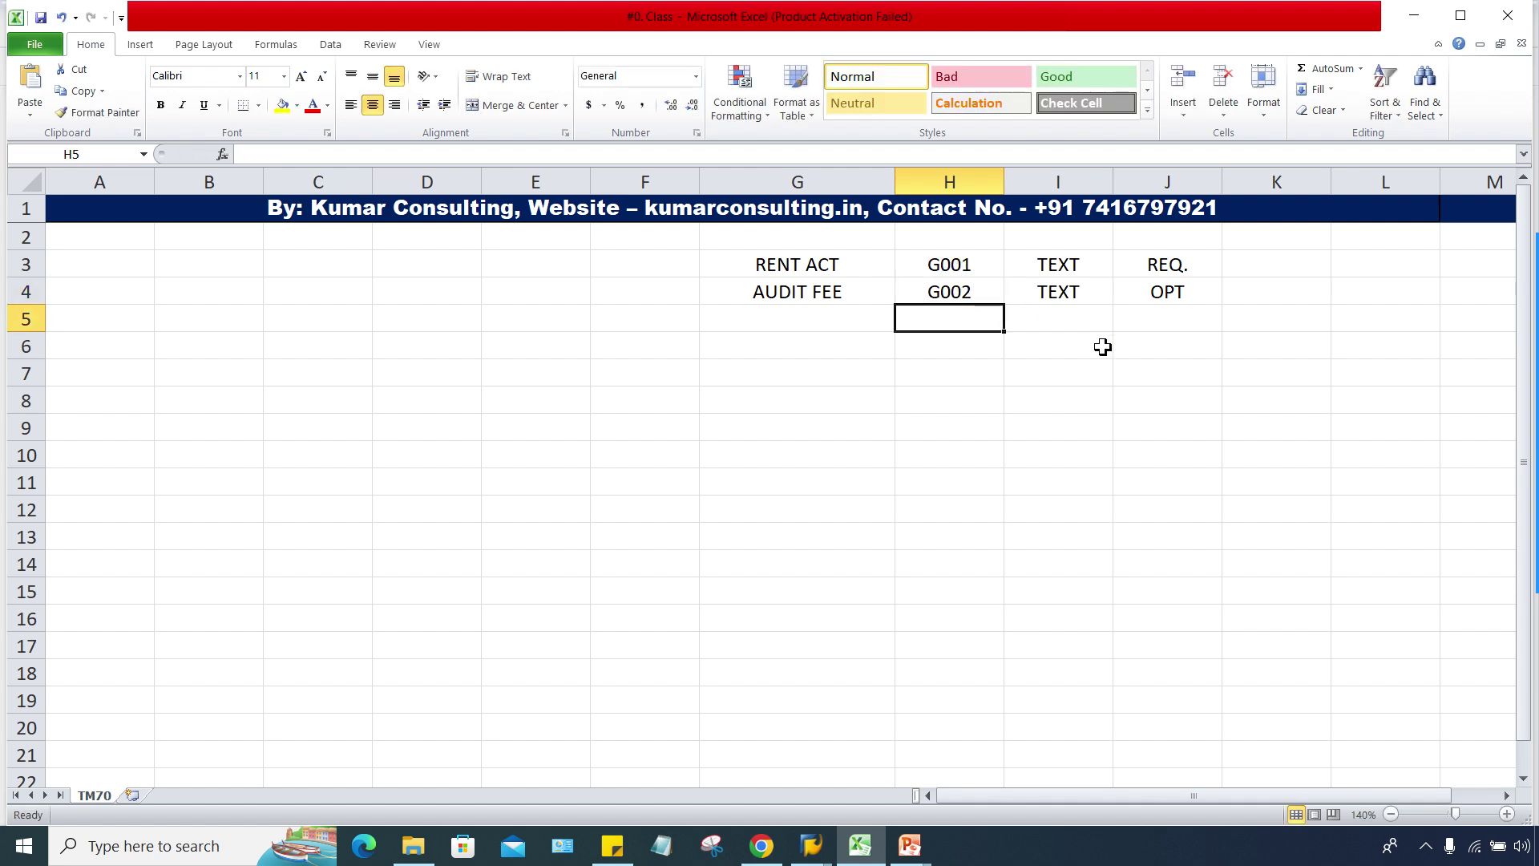
click(838, 295)
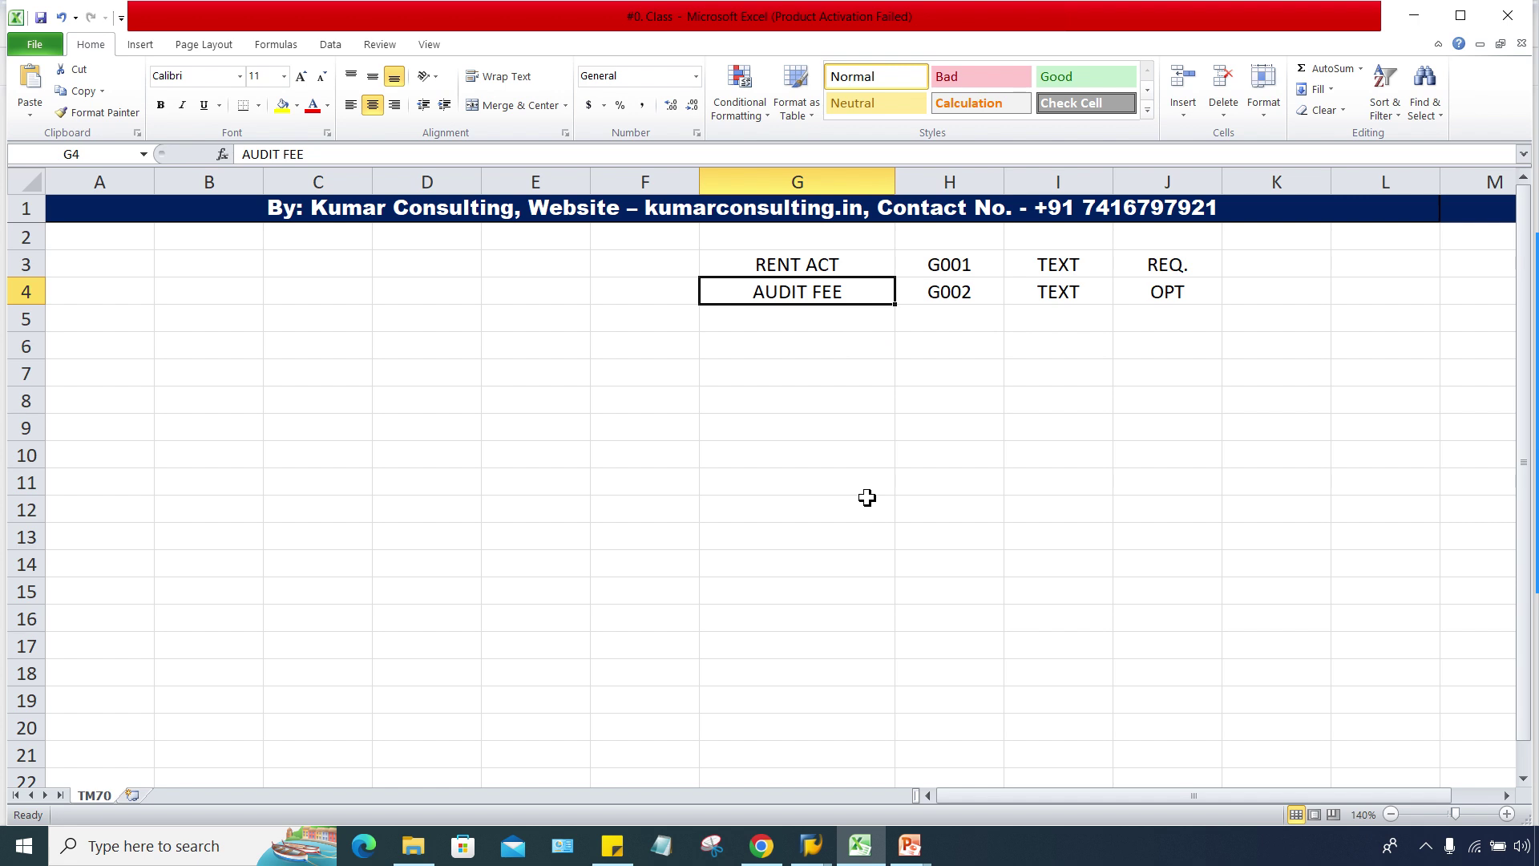
Step: Switch to the SAP field status groups session and start copying group G001 as G002 in variant TM70
click(813, 844)
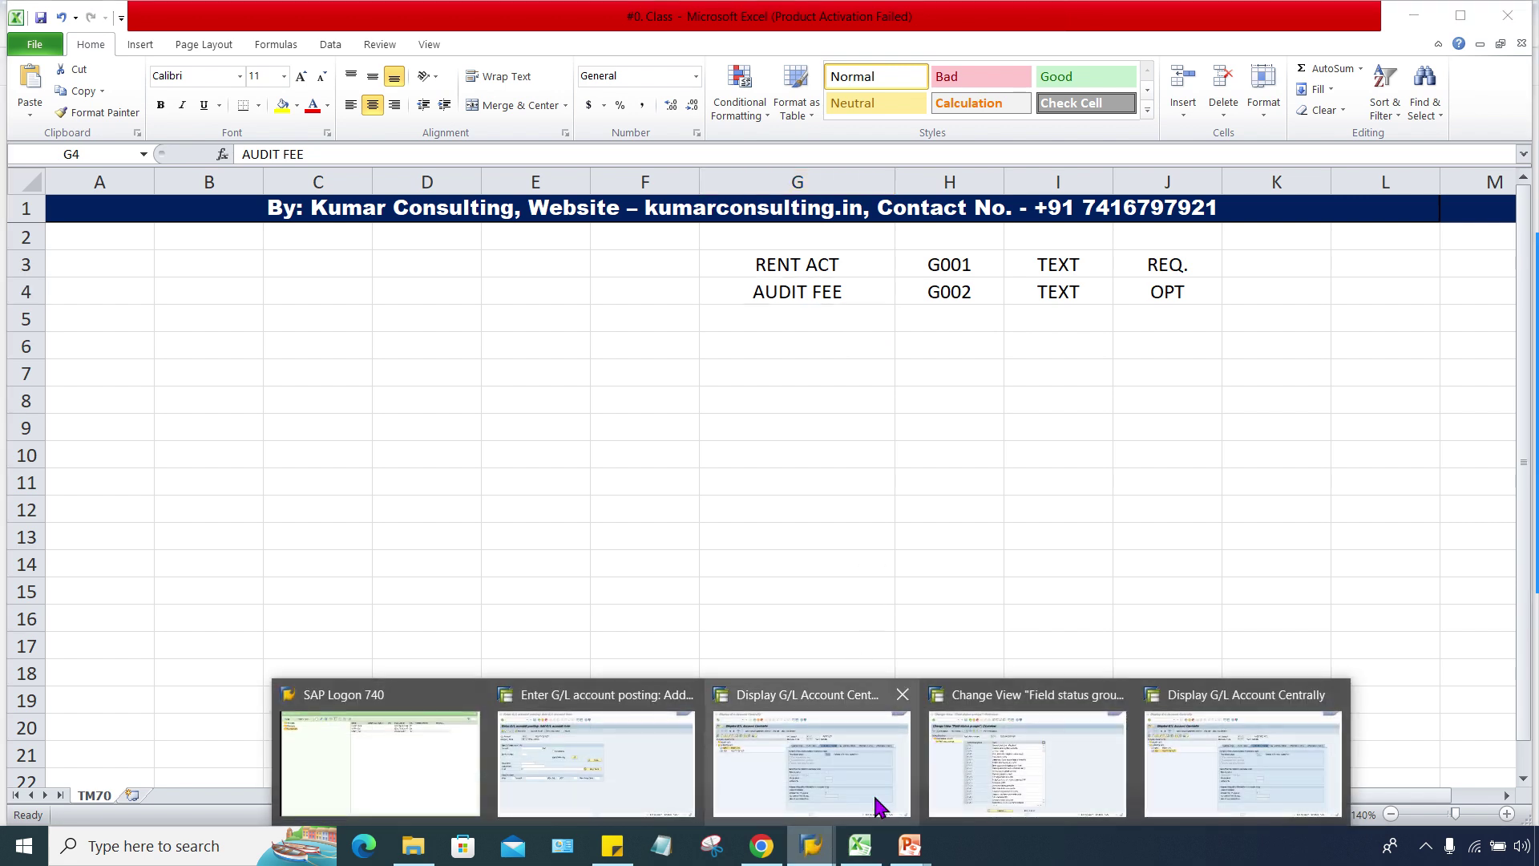
click(985, 790)
click(369, 289)
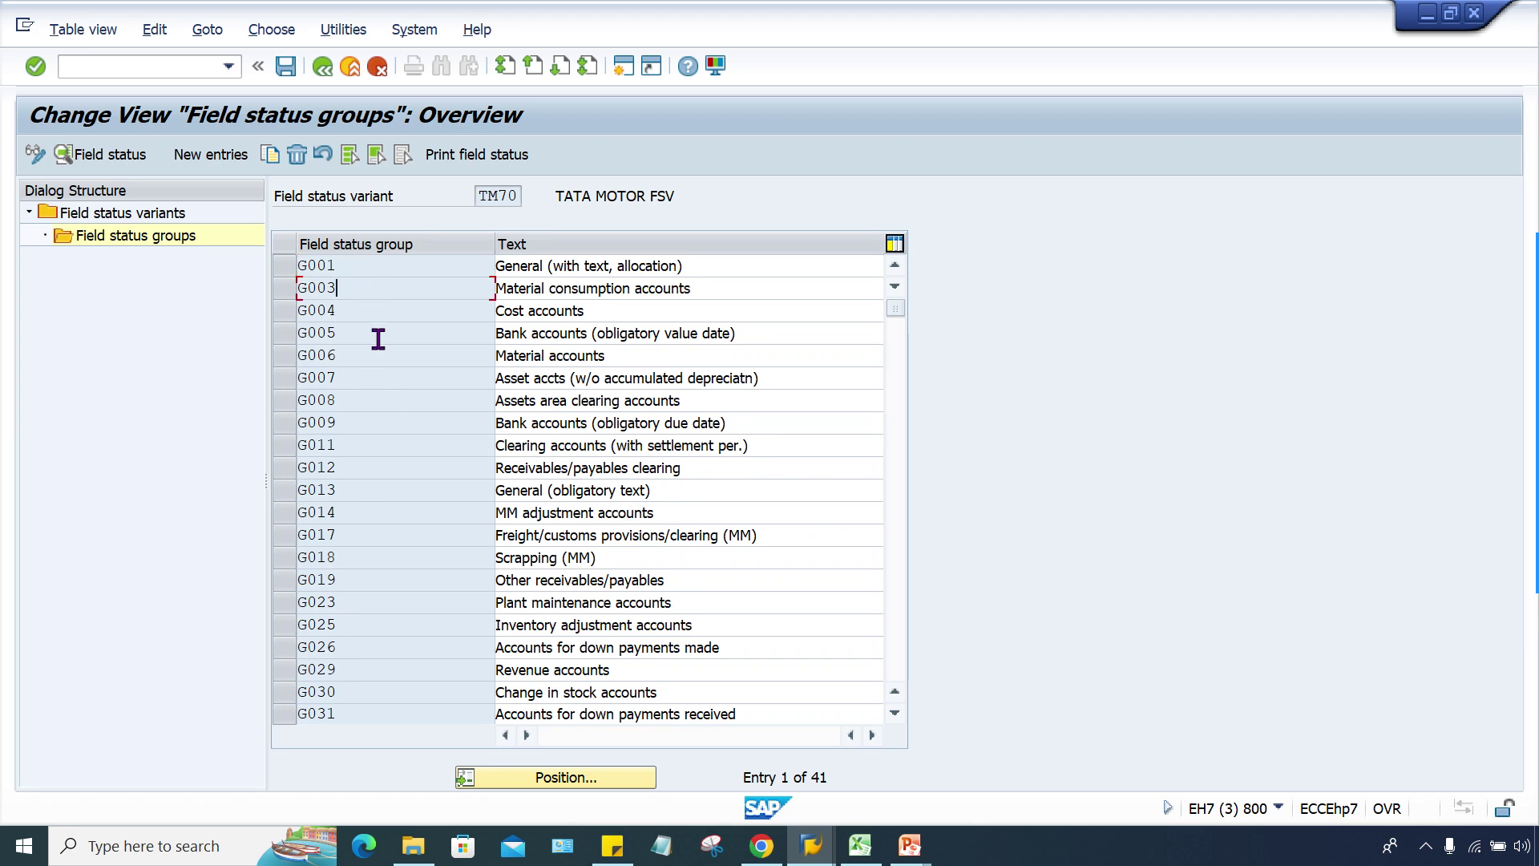
click(280, 268)
click(271, 157)
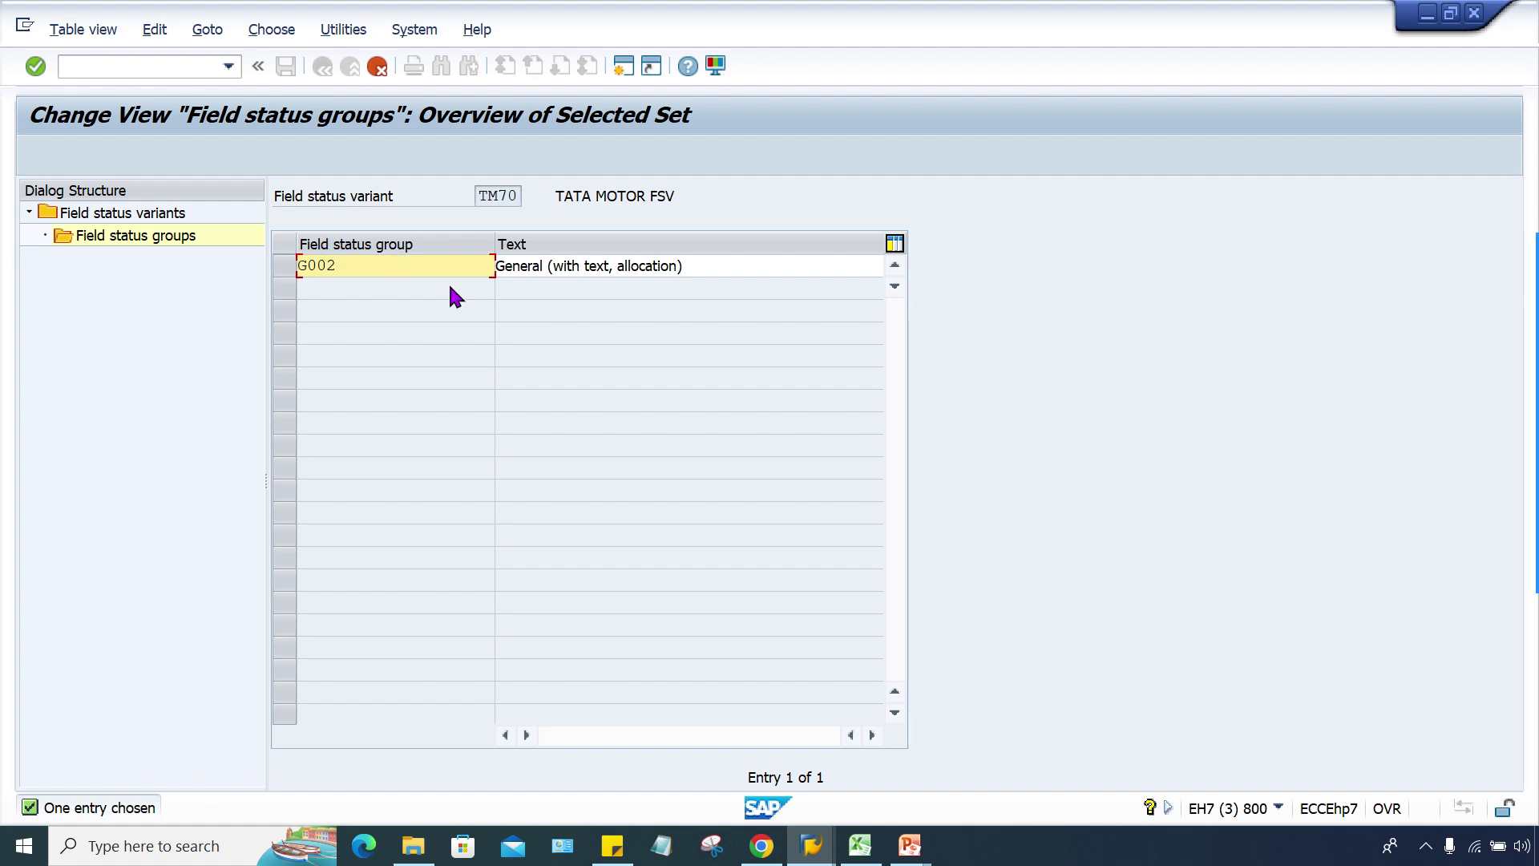
Step: Describe the copied group G002 as General_Audit fee and complete the copy
click(696, 266)
key(BackSpace)
key(BackSpace)
key(BackSpace)
key(BackSpace)
key(BackSpace)
key(BackSpace)
key(BackSpace)
key(BackSpace)
key(BackSpace)
key(BackSpace)
key(BackSpace)
key(BackSpace)
key(BackSpace)
key(BackSpace)
key(BackSpace)
key(BackSpace)
text(_)
key(Caps_Lock)
text(Audit fee)
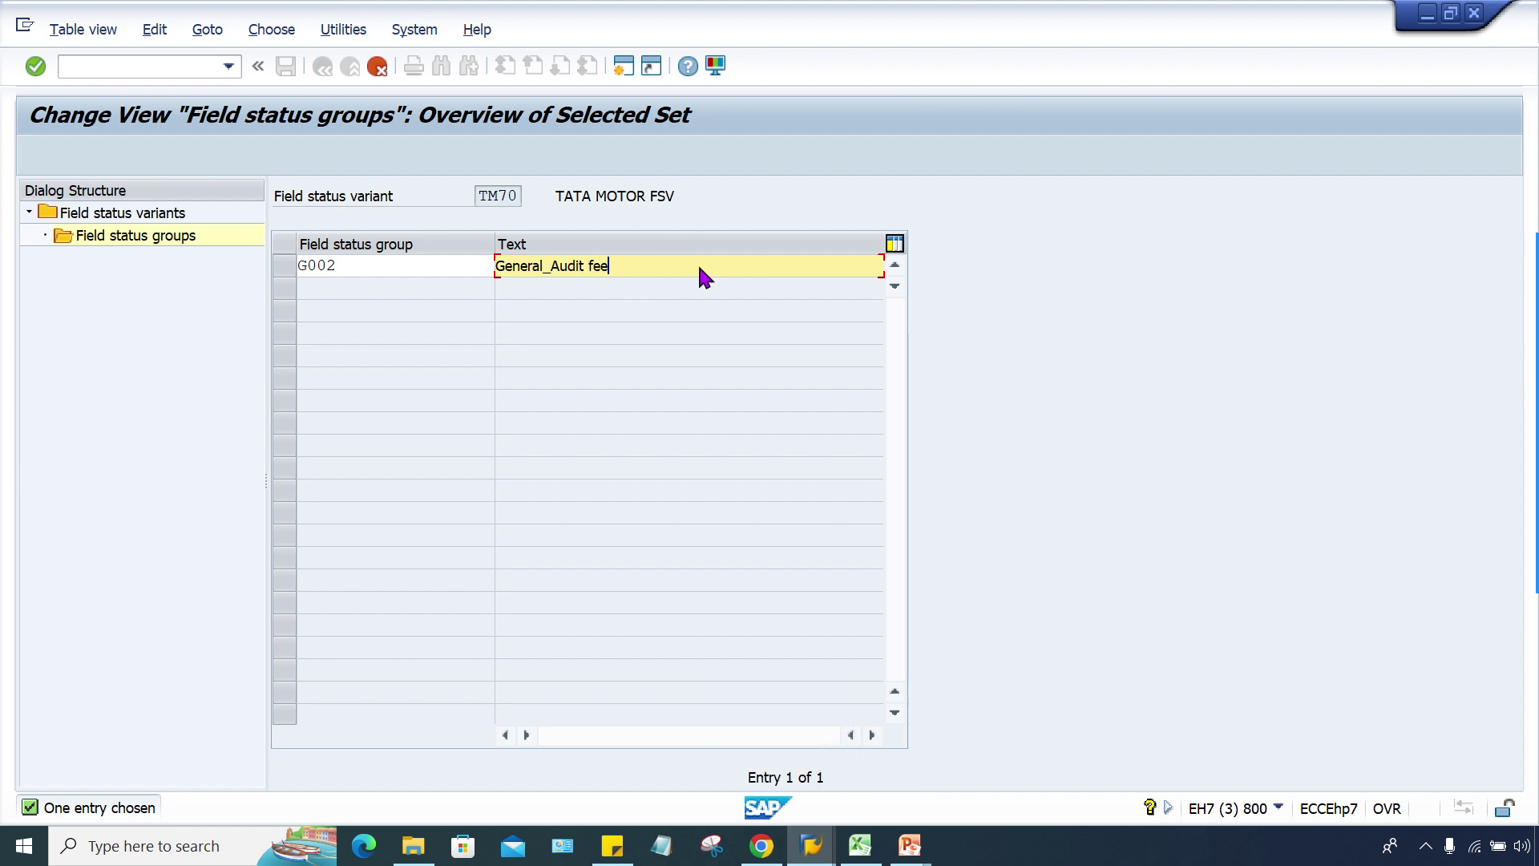
key(Return)
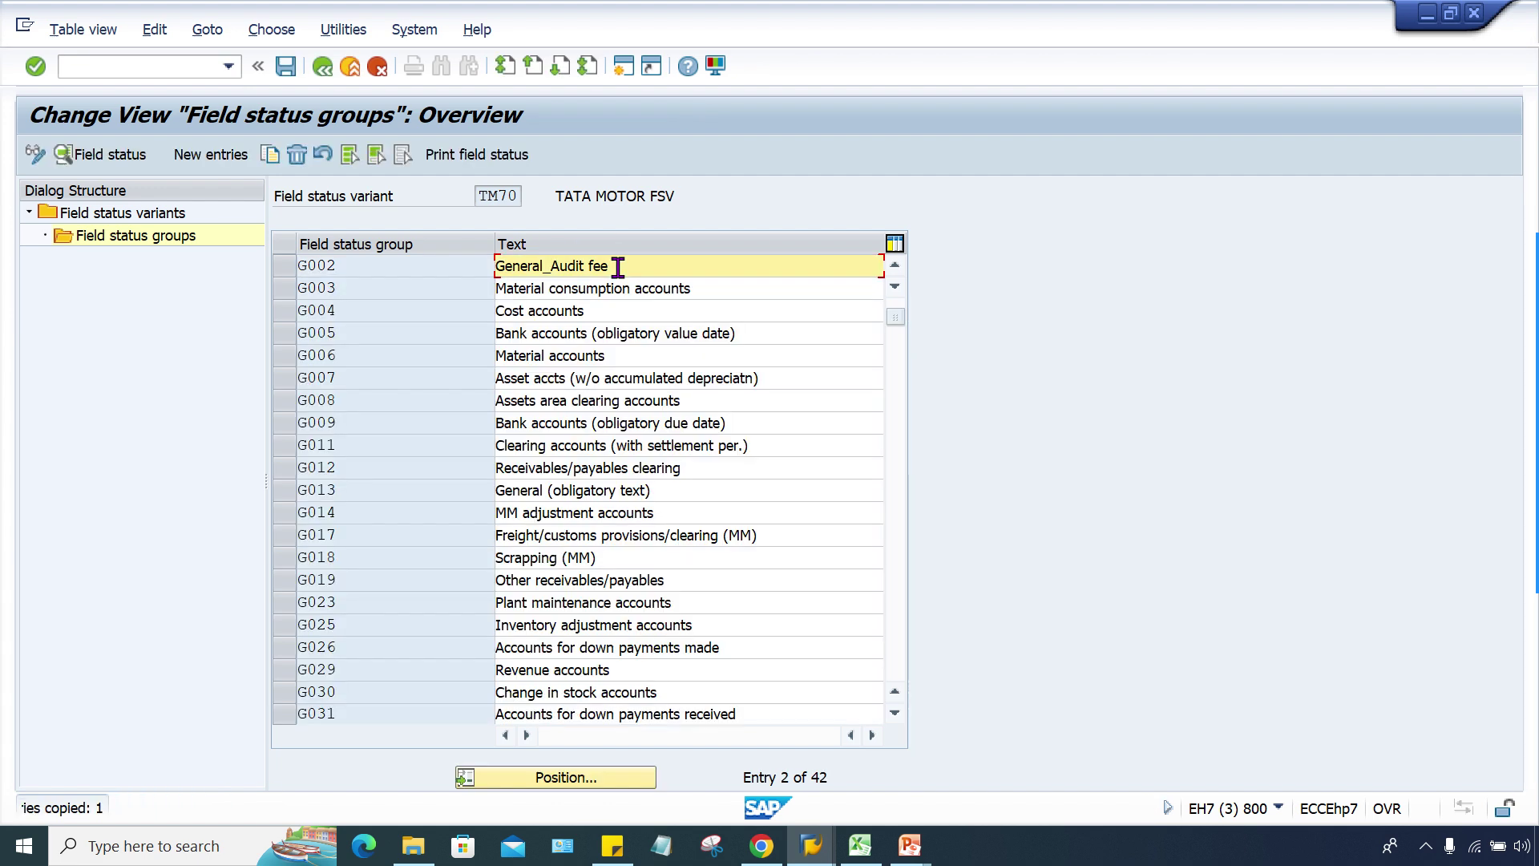
Step: Change the description of field status group G002 to "General_text opt."
key(BackSpace)
key(BackSpace)
key(BackSpace)
key(BackSpace)
key(BackSpace)
key(BackSpace)
key(BackSpace)
key(BackSpace)
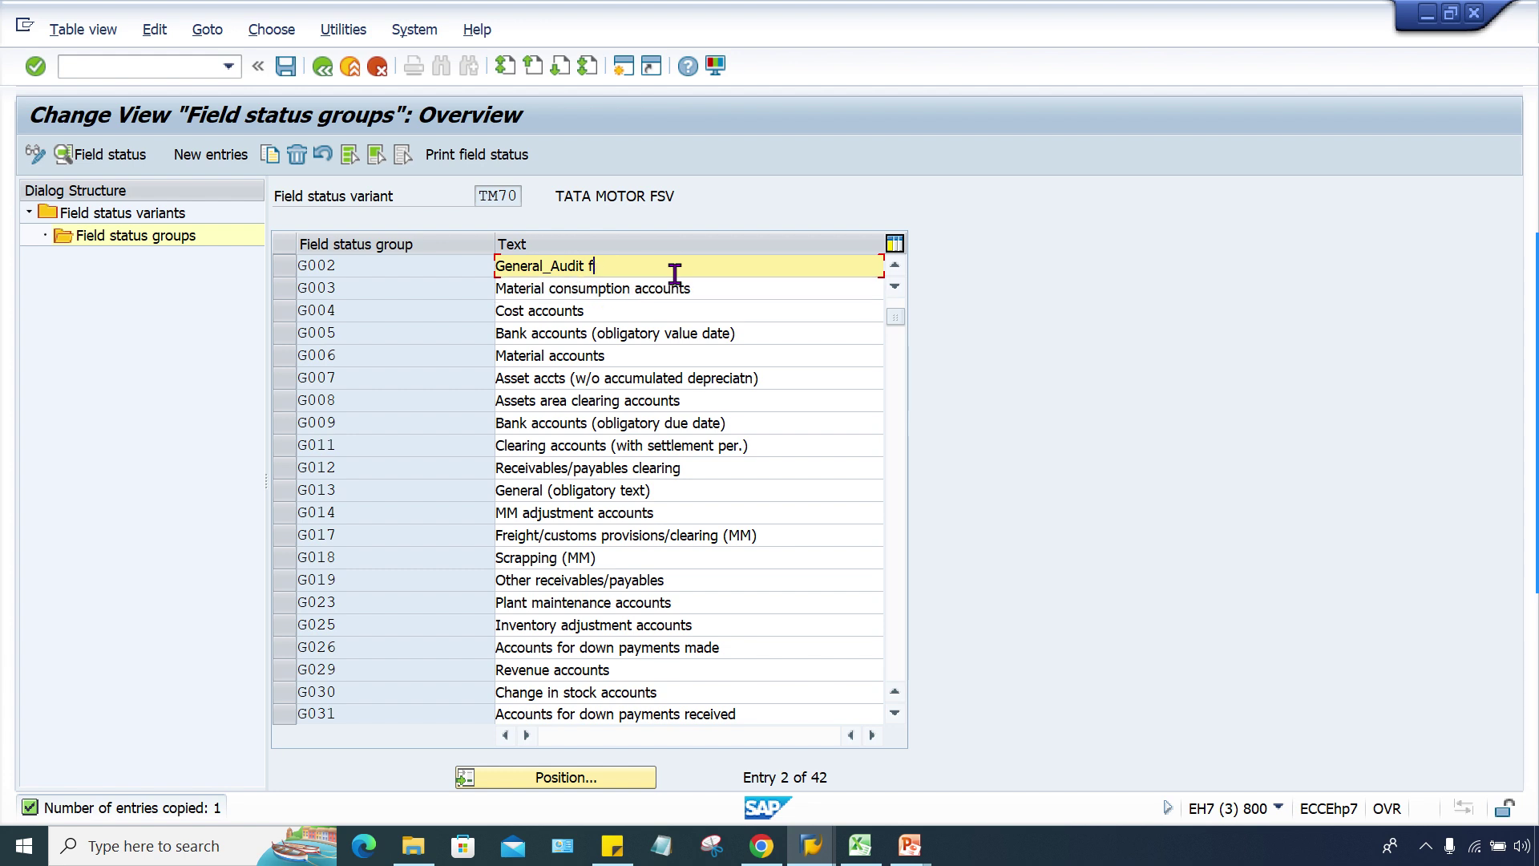
key(BackSpace)
key(BackSpace)
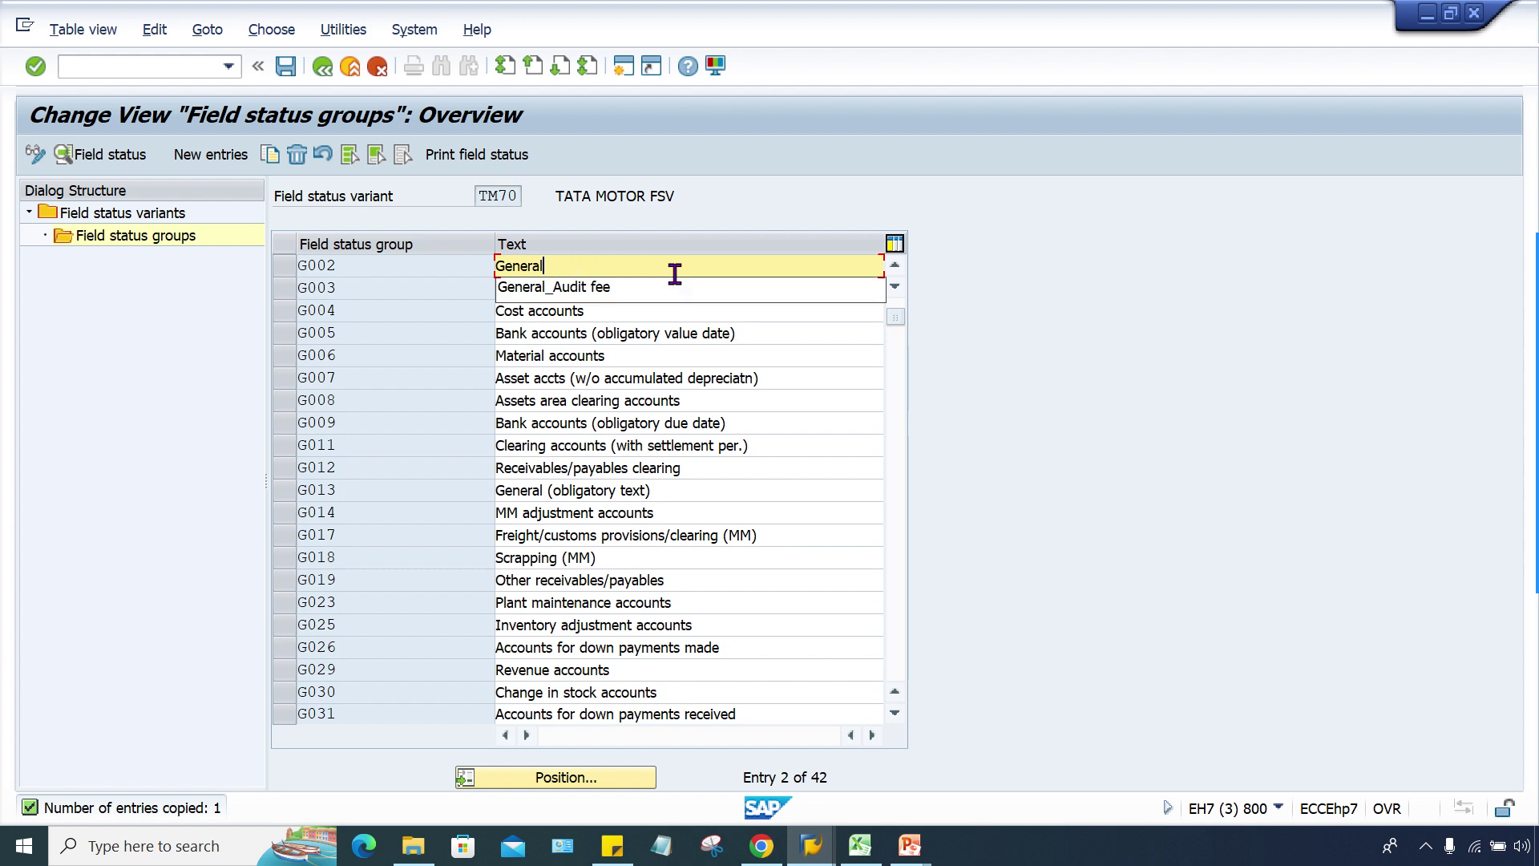
text(_tex)
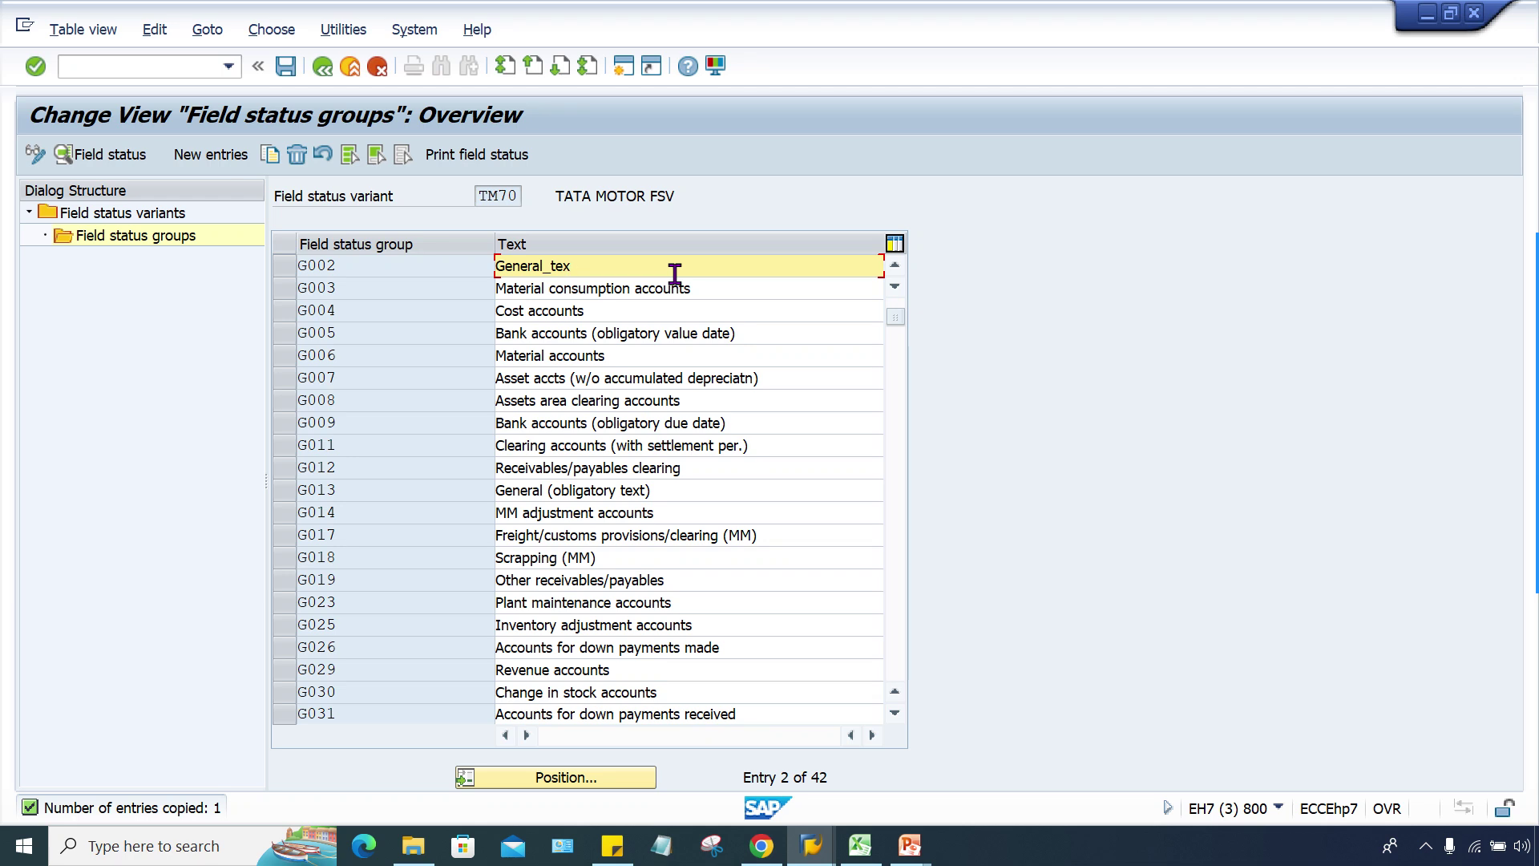
text(t opt.)
Step: Change the description of field status group G001 to "General_text req." and save the field status groups
scroll(678, 277, up, 1)
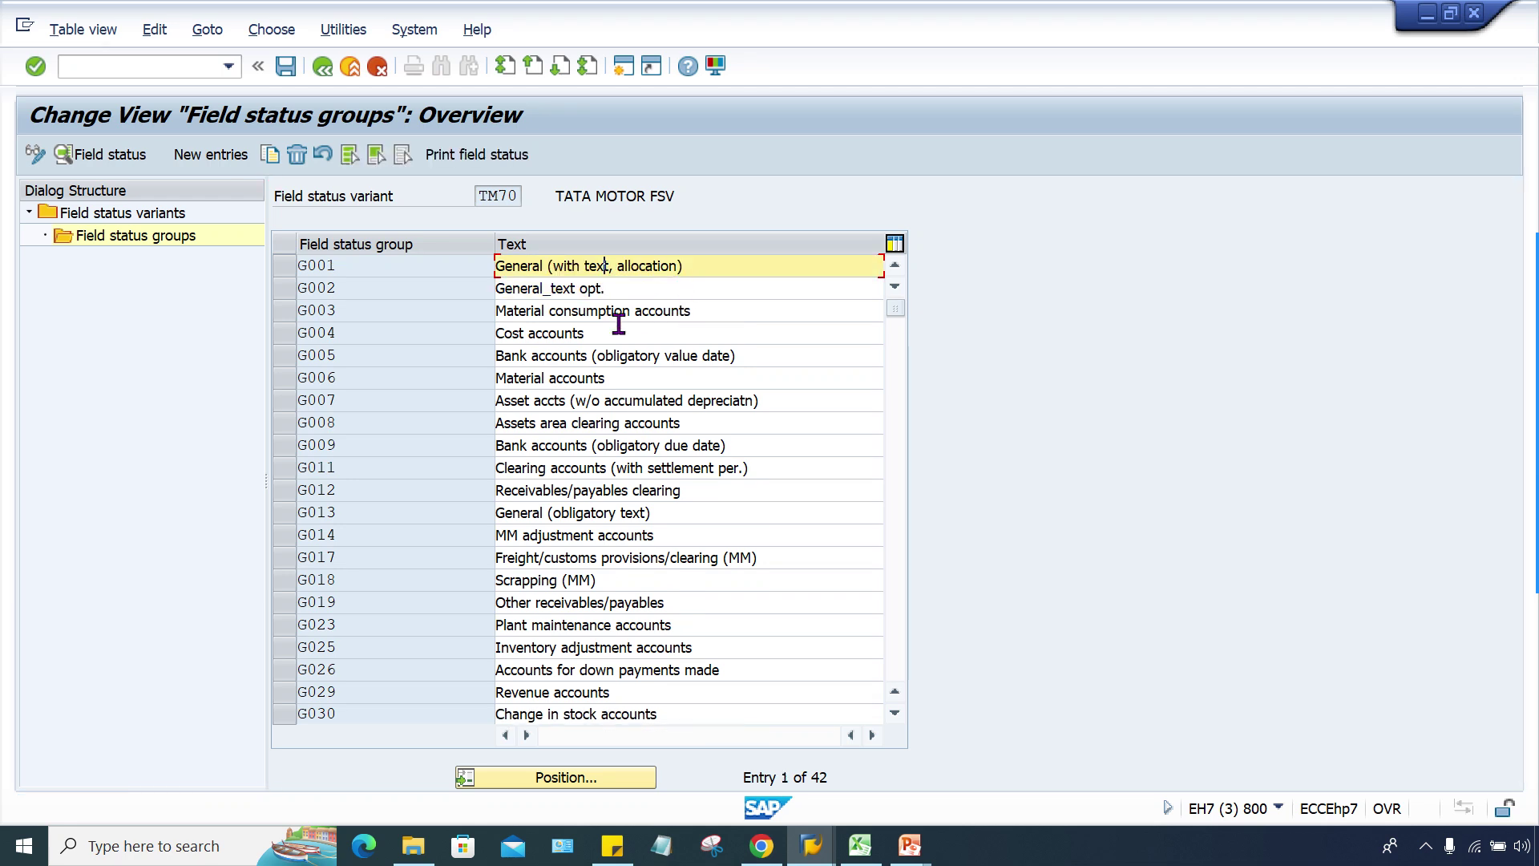
drag(703, 269, 554, 267)
key(Delete)
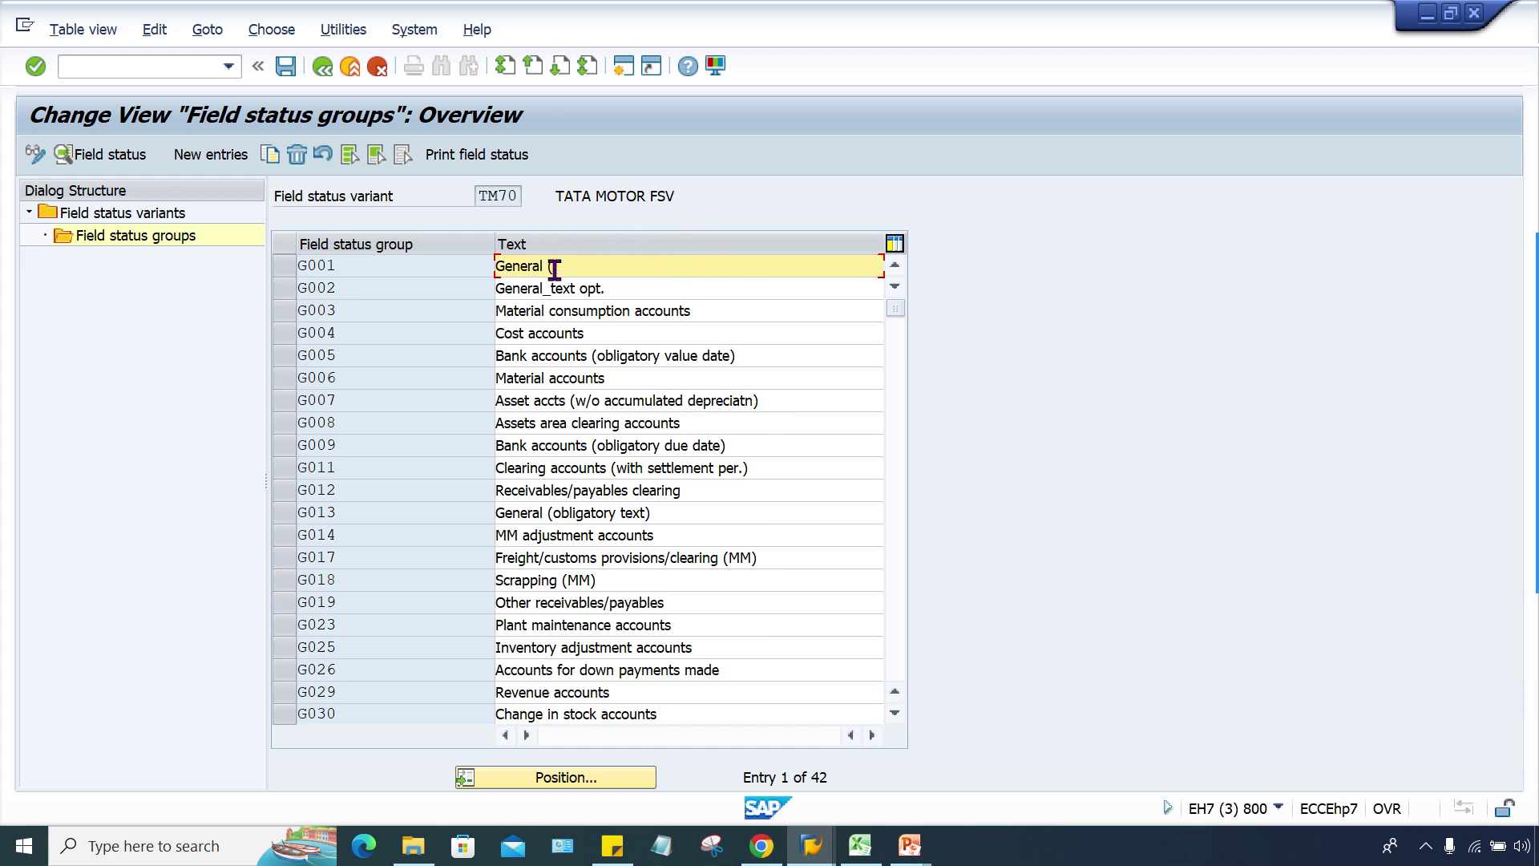
key(BackSpace)
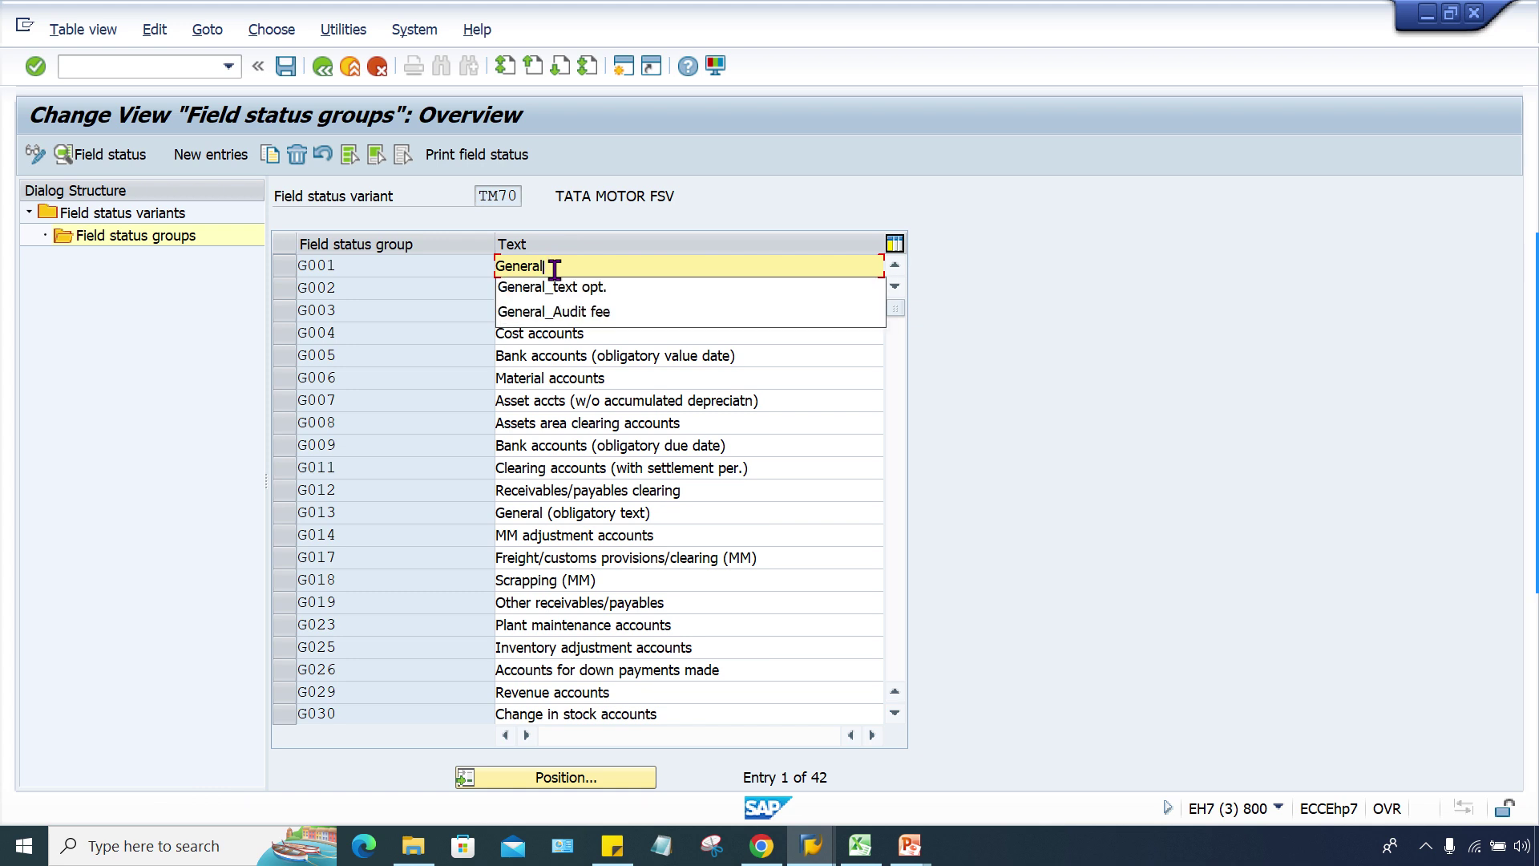
text(_text re)
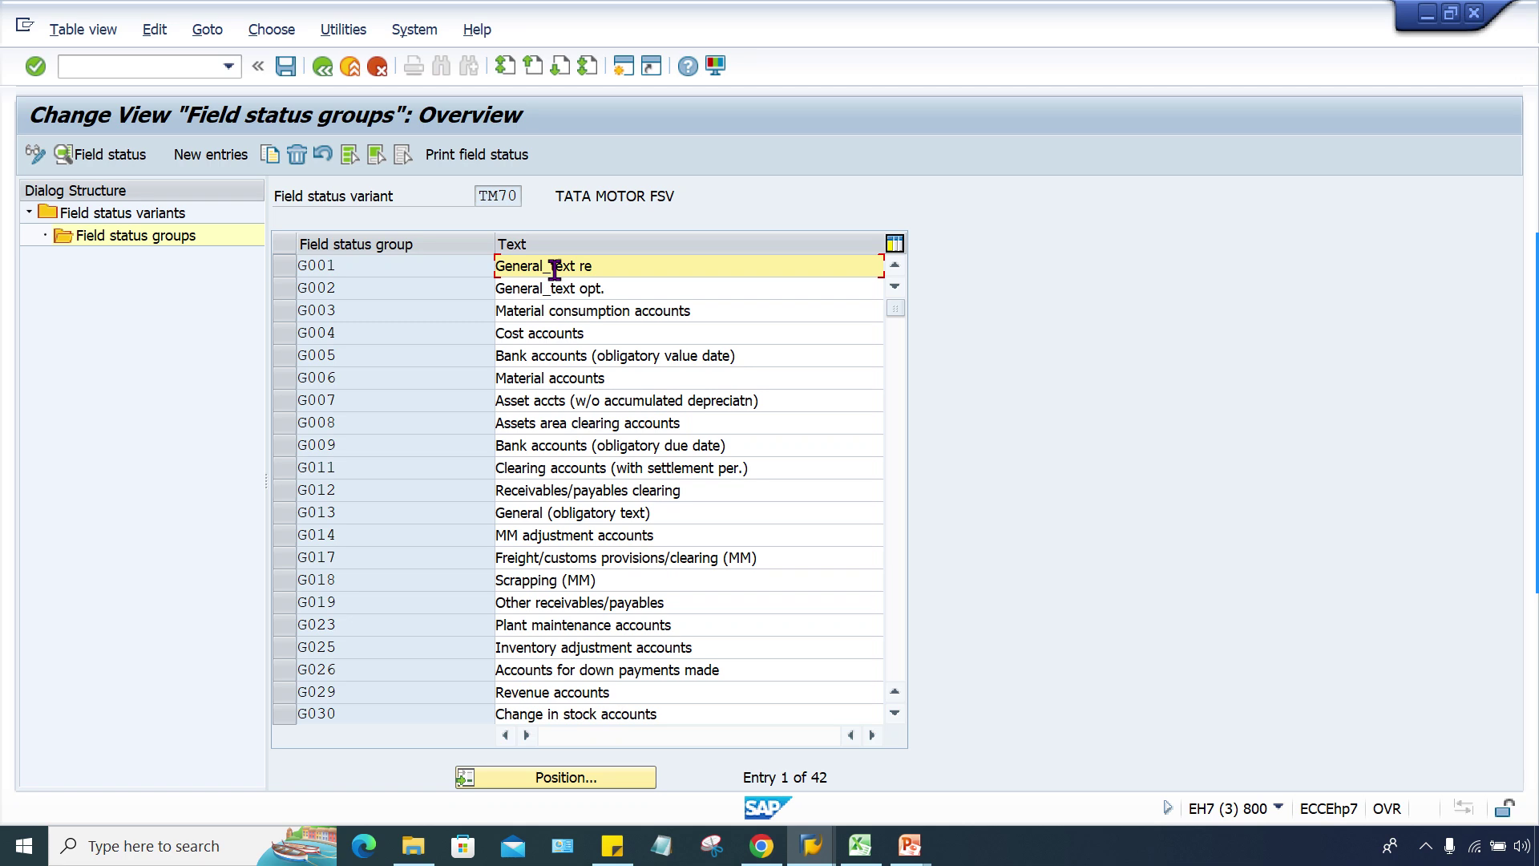
text(q.)
key(Return)
Step: Set the Text field to optional entry in the general data of field status group G002 and save
click(353, 282)
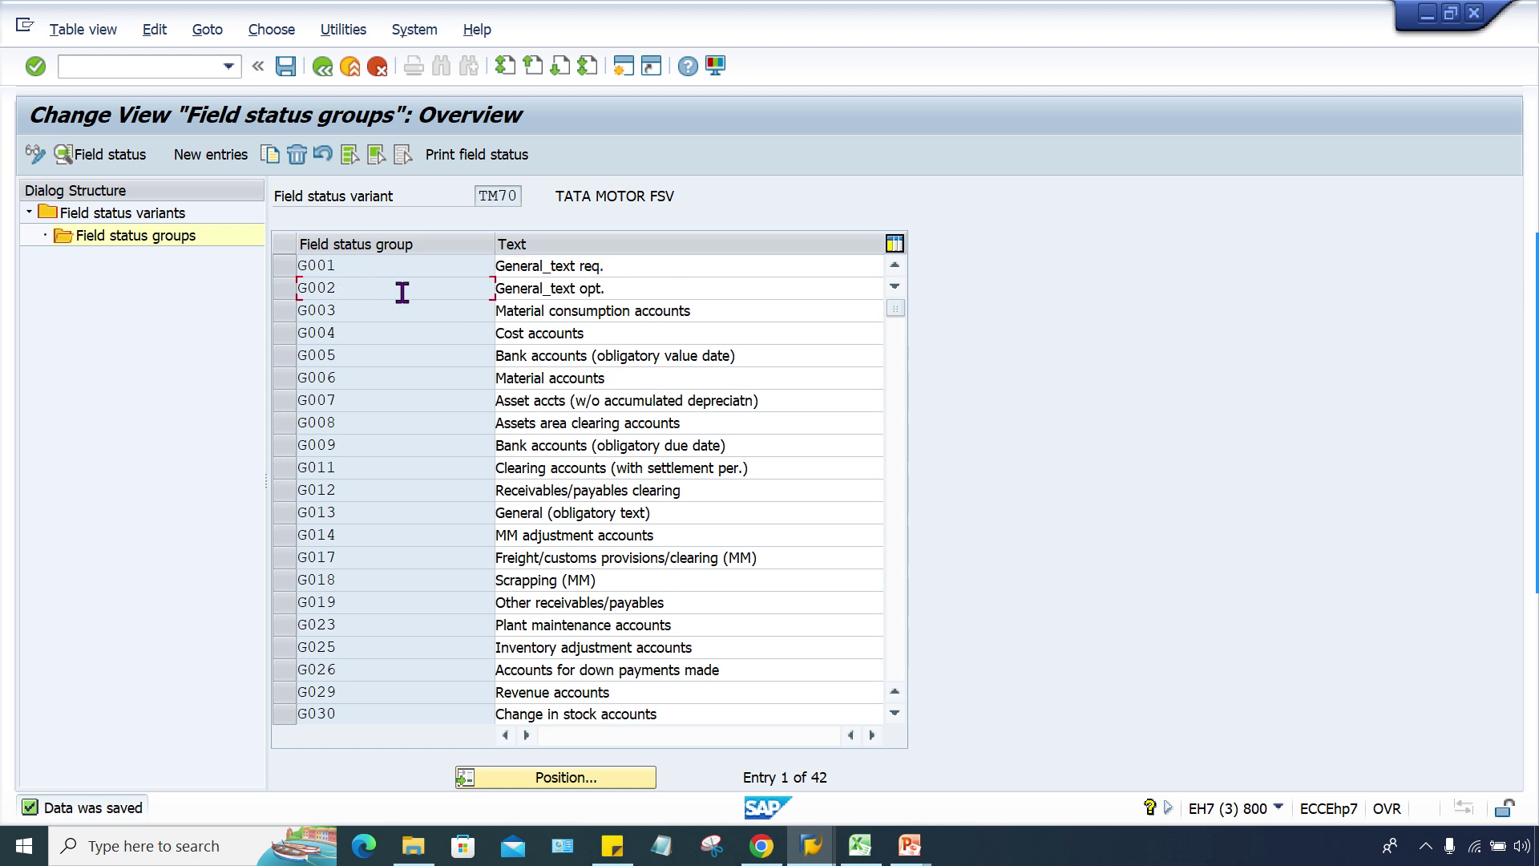
double_click(370, 286)
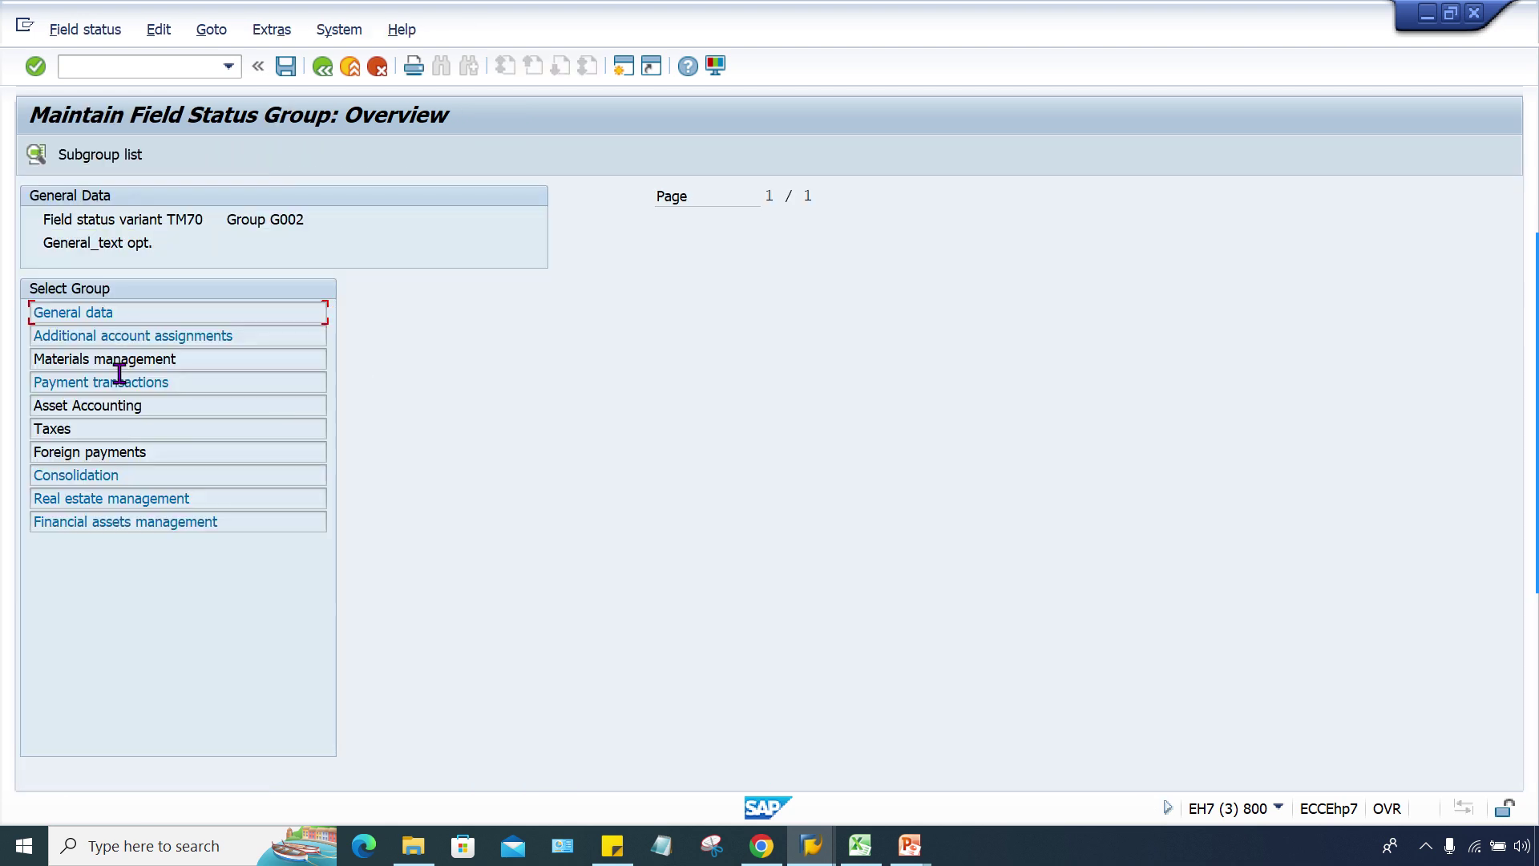
double_click(144, 313)
click(605, 358)
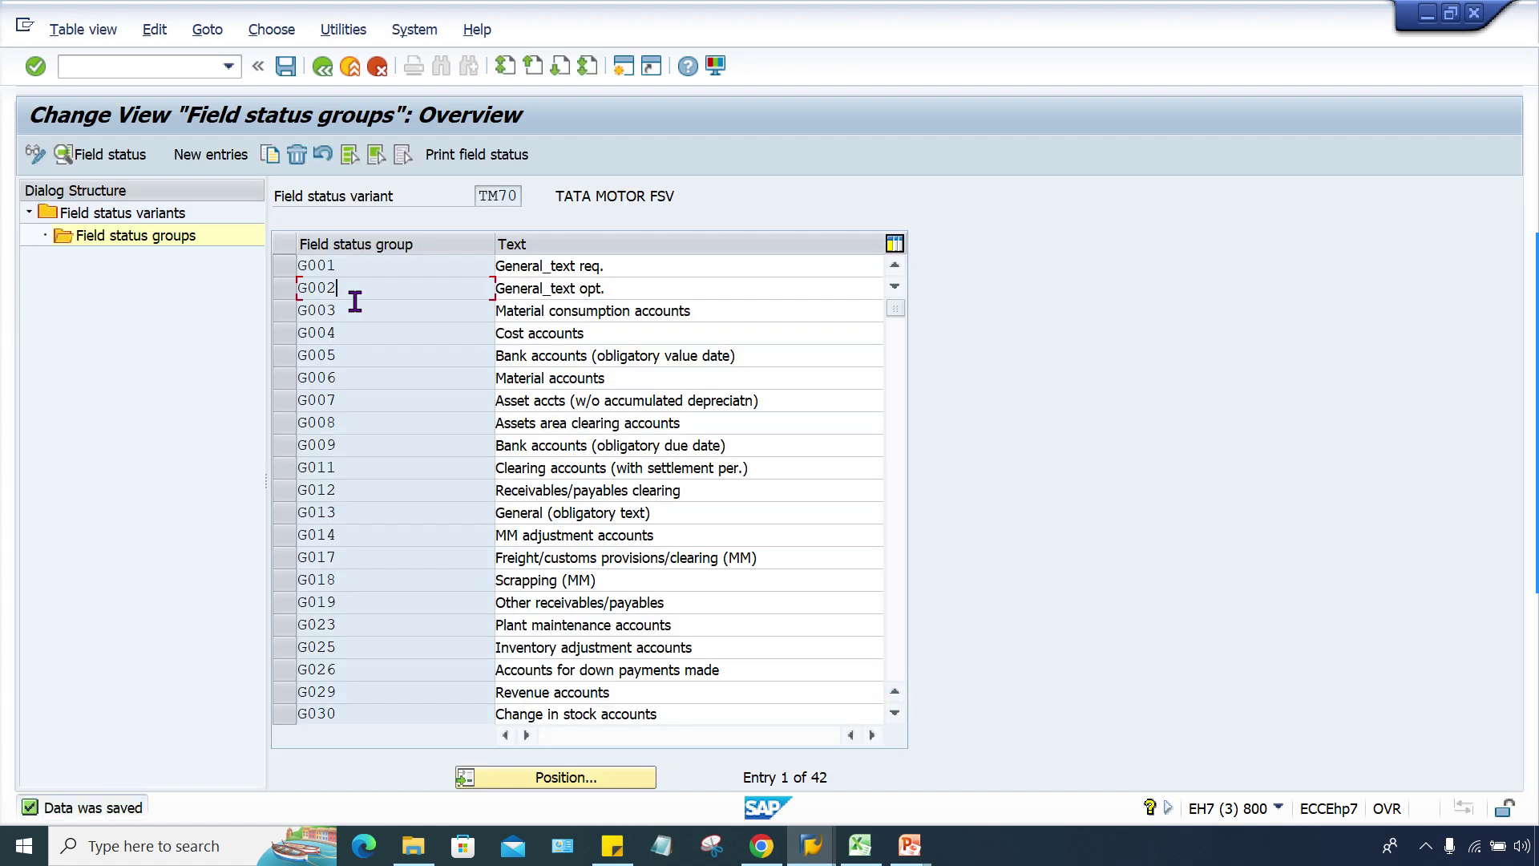
Step: Switch to the G/L account posting session and check which account the open debit item uses
click(811, 844)
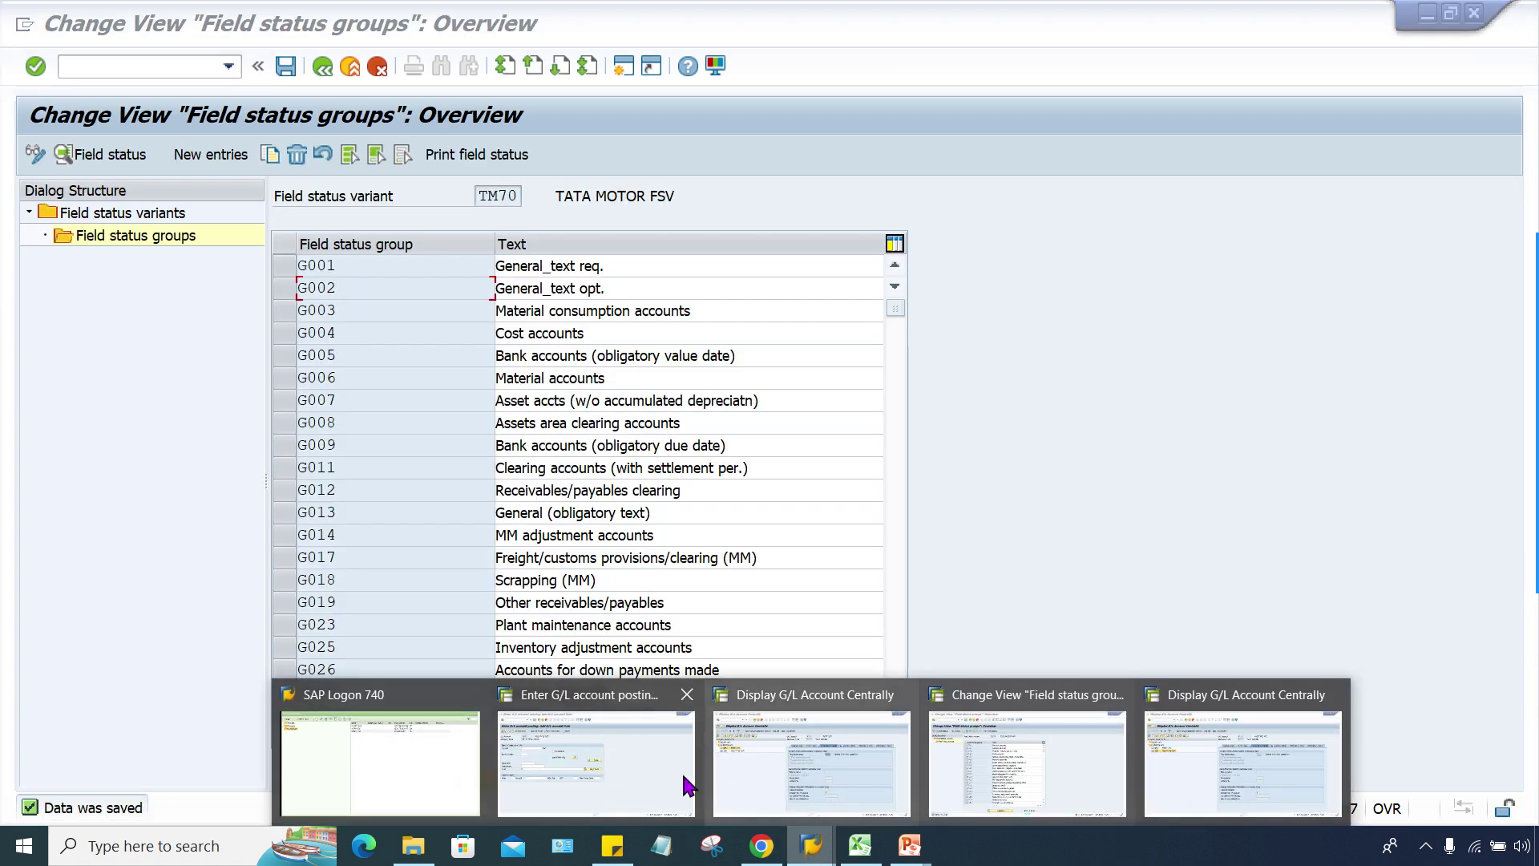
click(619, 768)
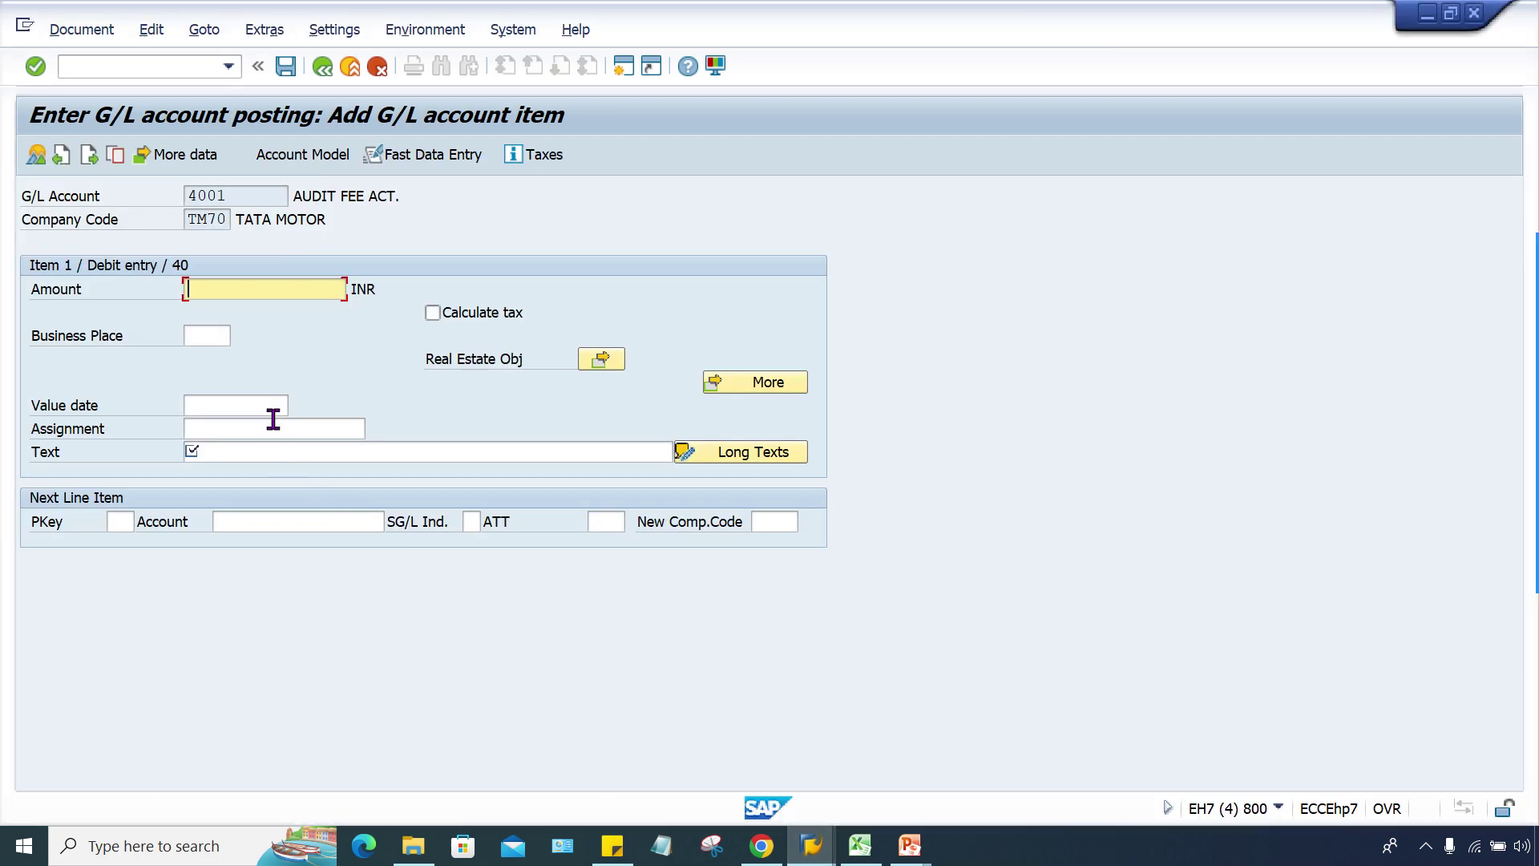
drag(229, 195, 171, 200)
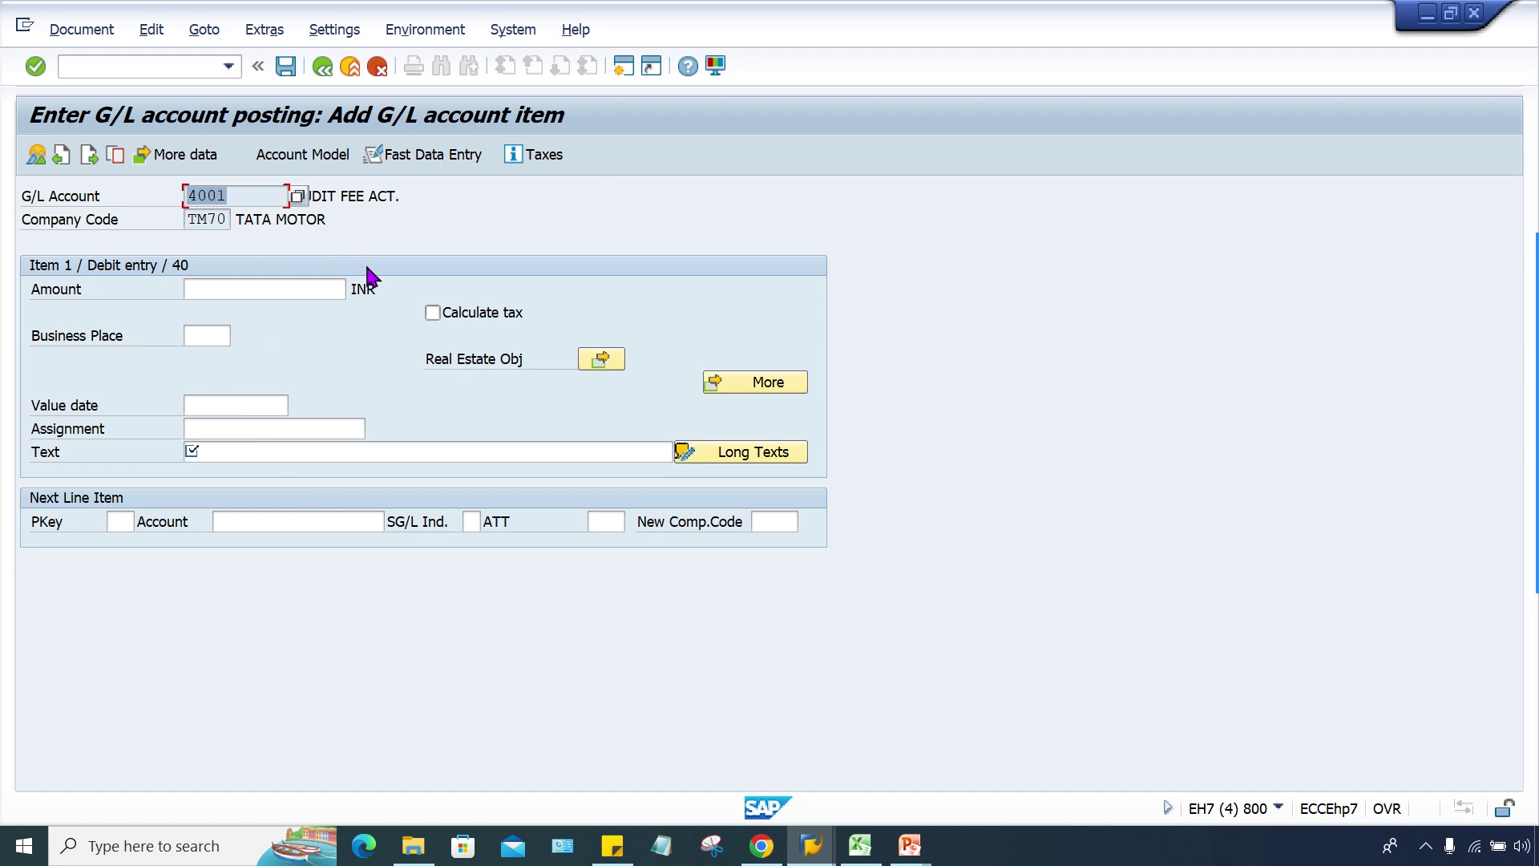
Step: Switch to the G/L account master session, assign field status group G002 to account 4001 and save
click(811, 845)
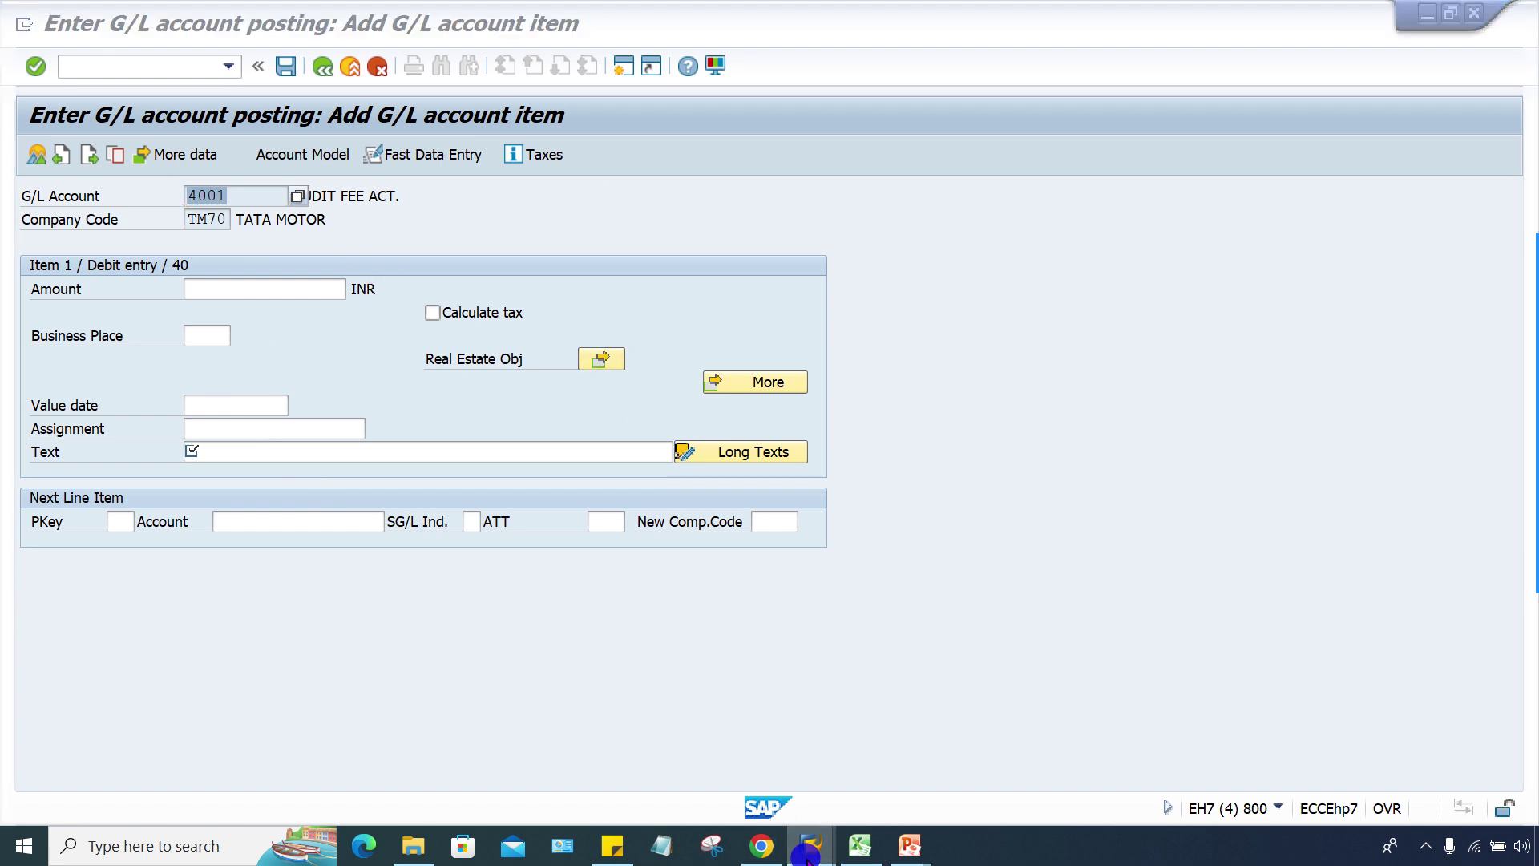
click(1166, 746)
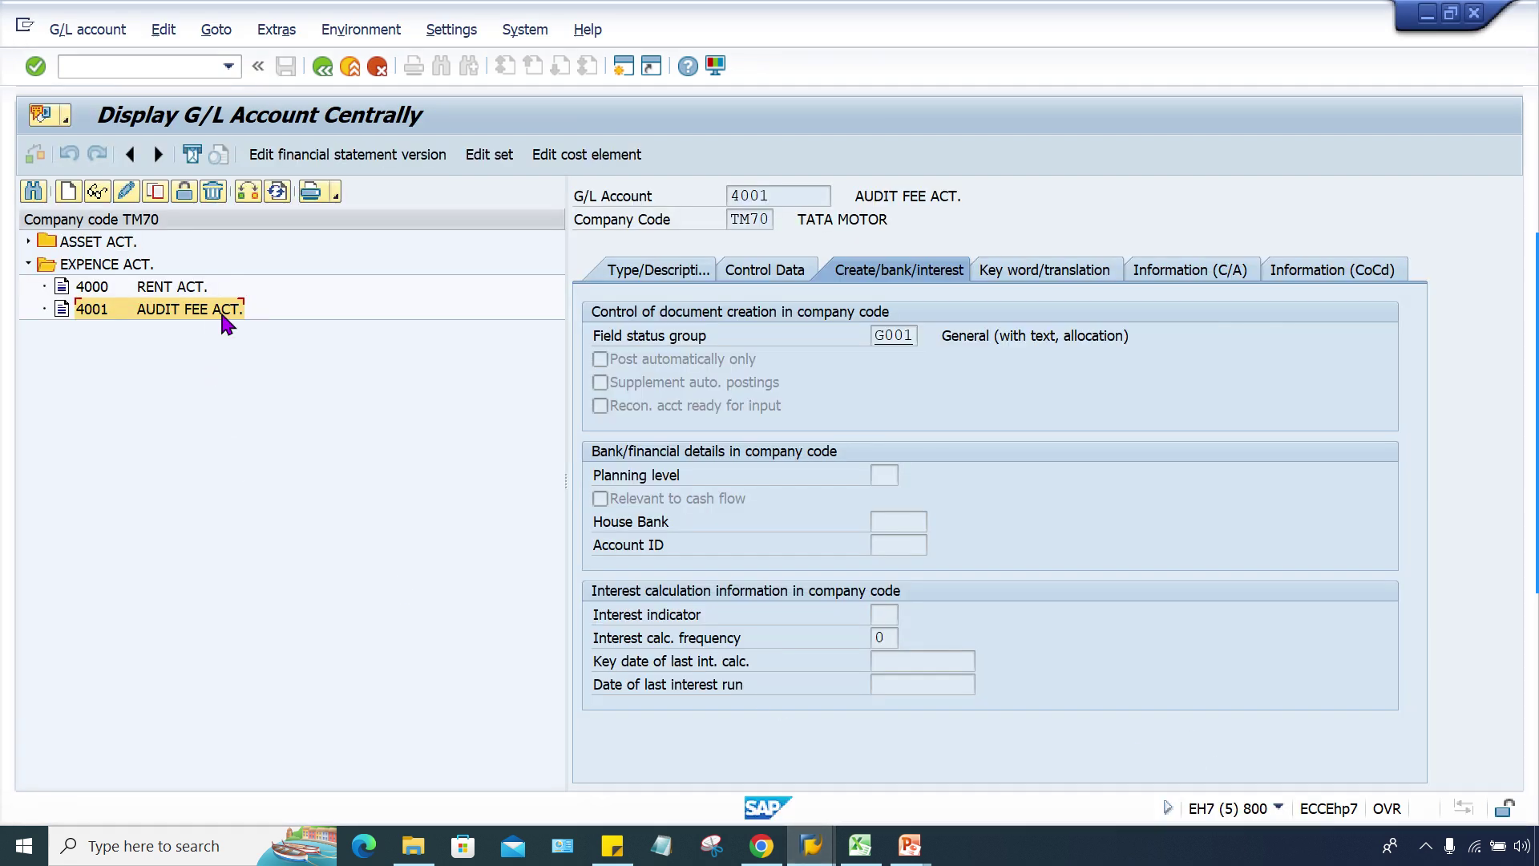
click(125, 193)
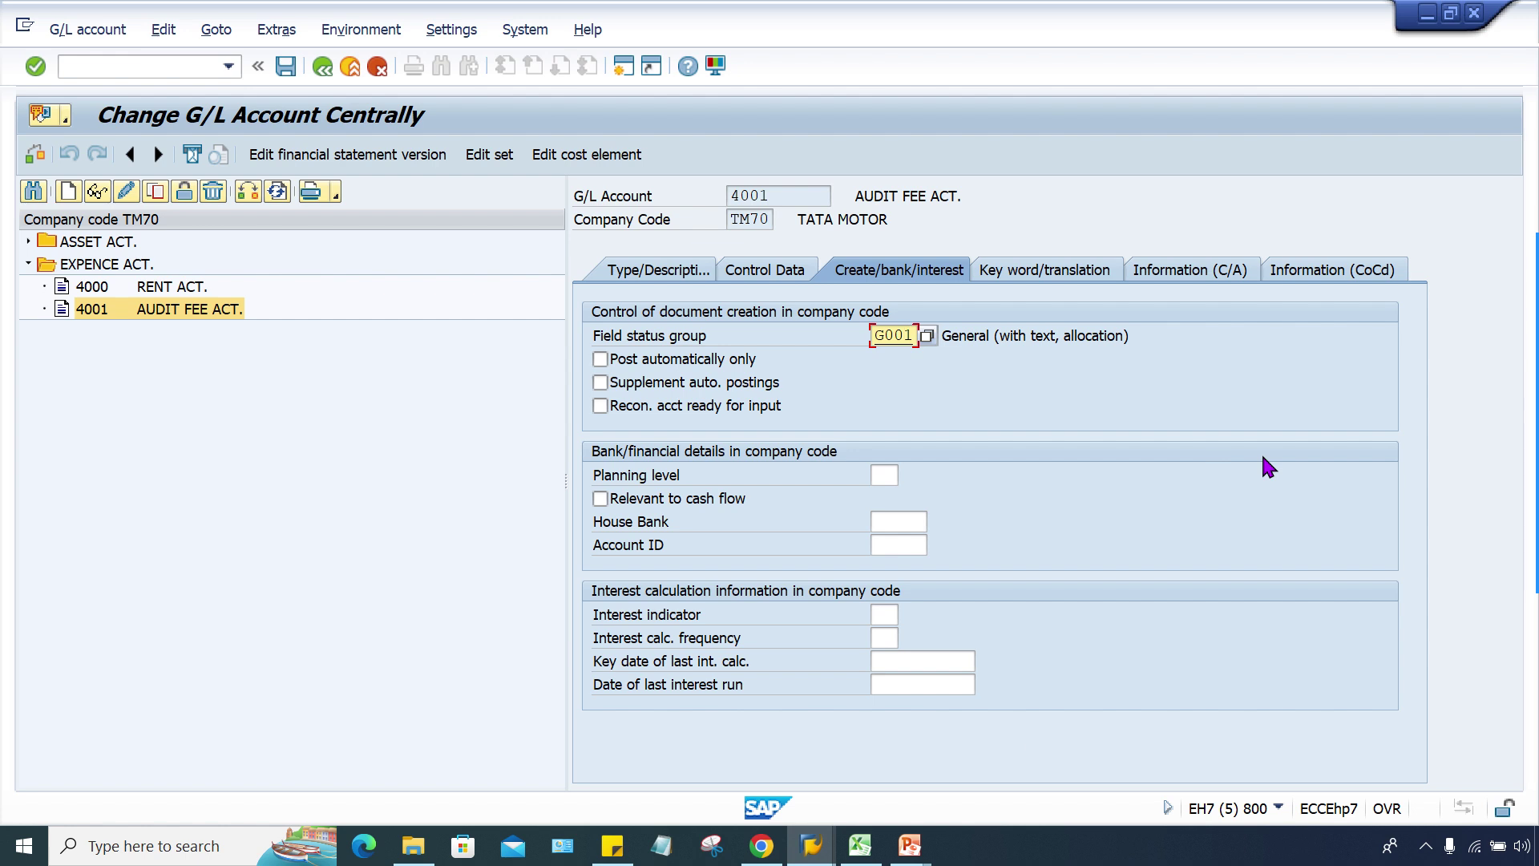
key(Return)
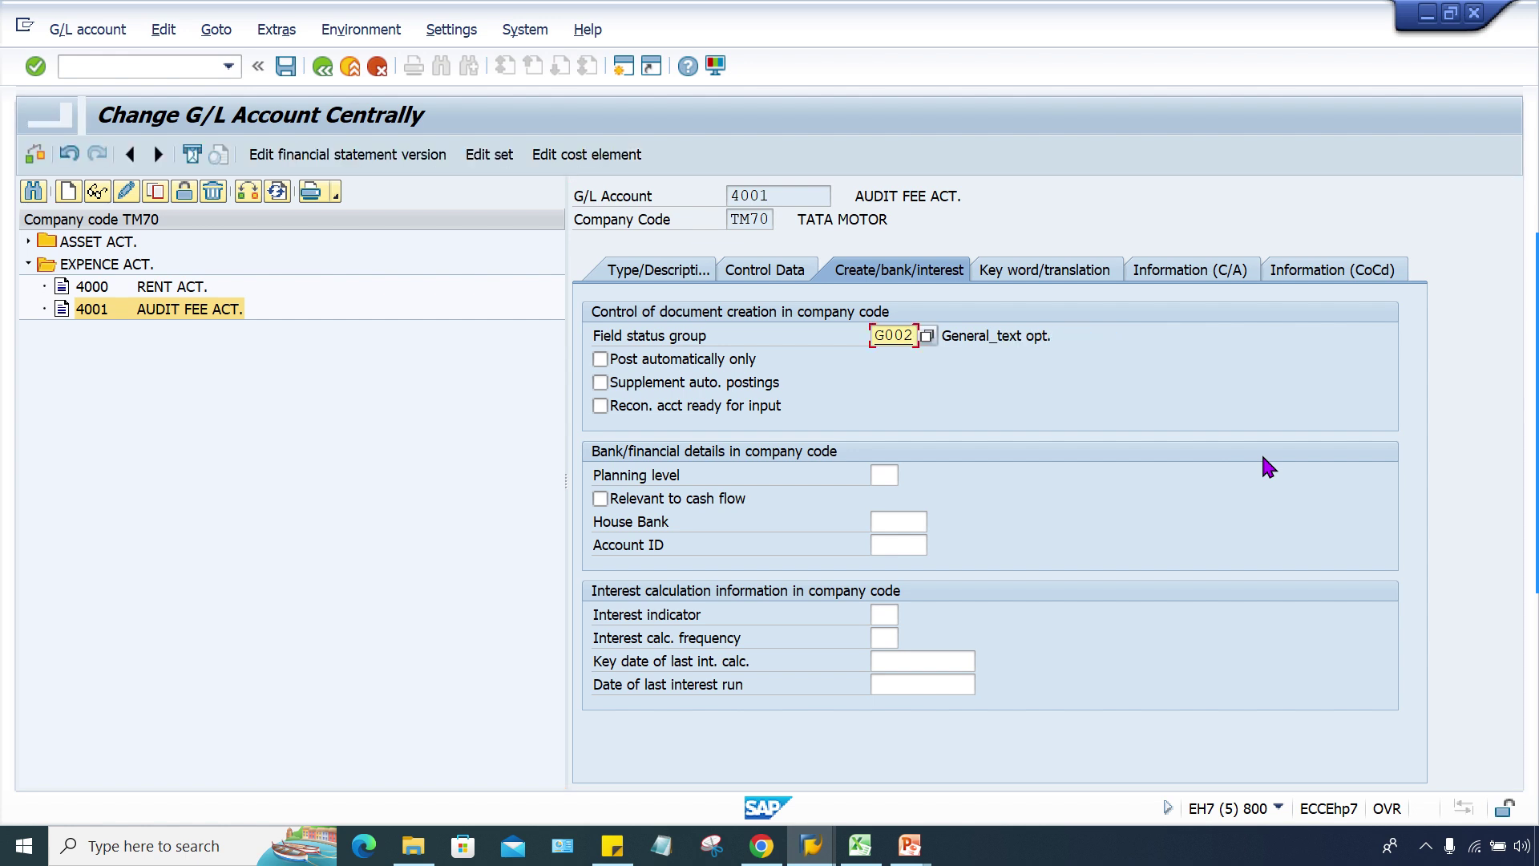
key(ctrl+s)
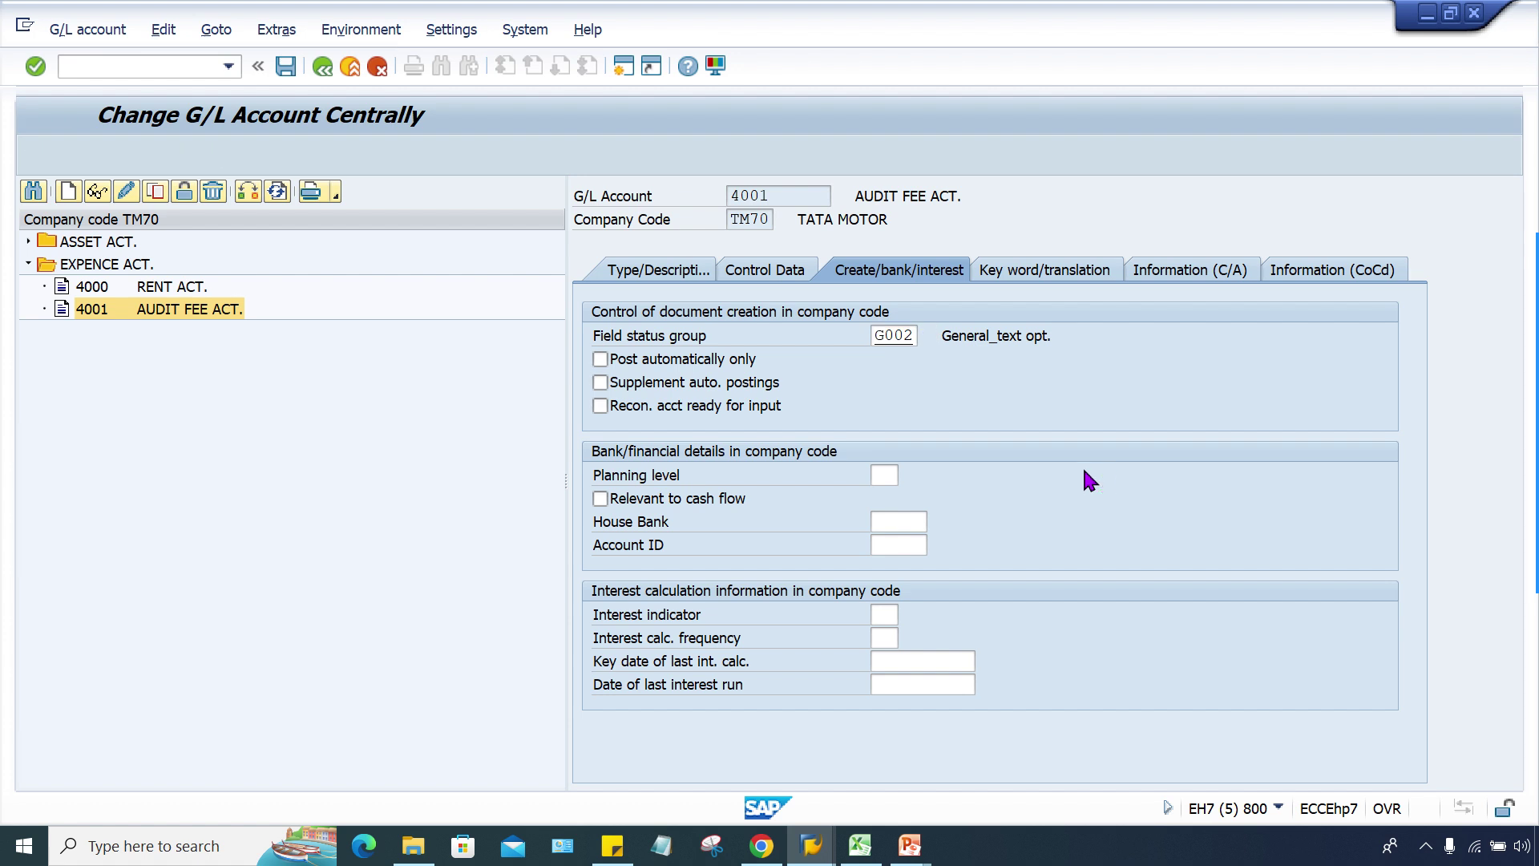
click(889, 337)
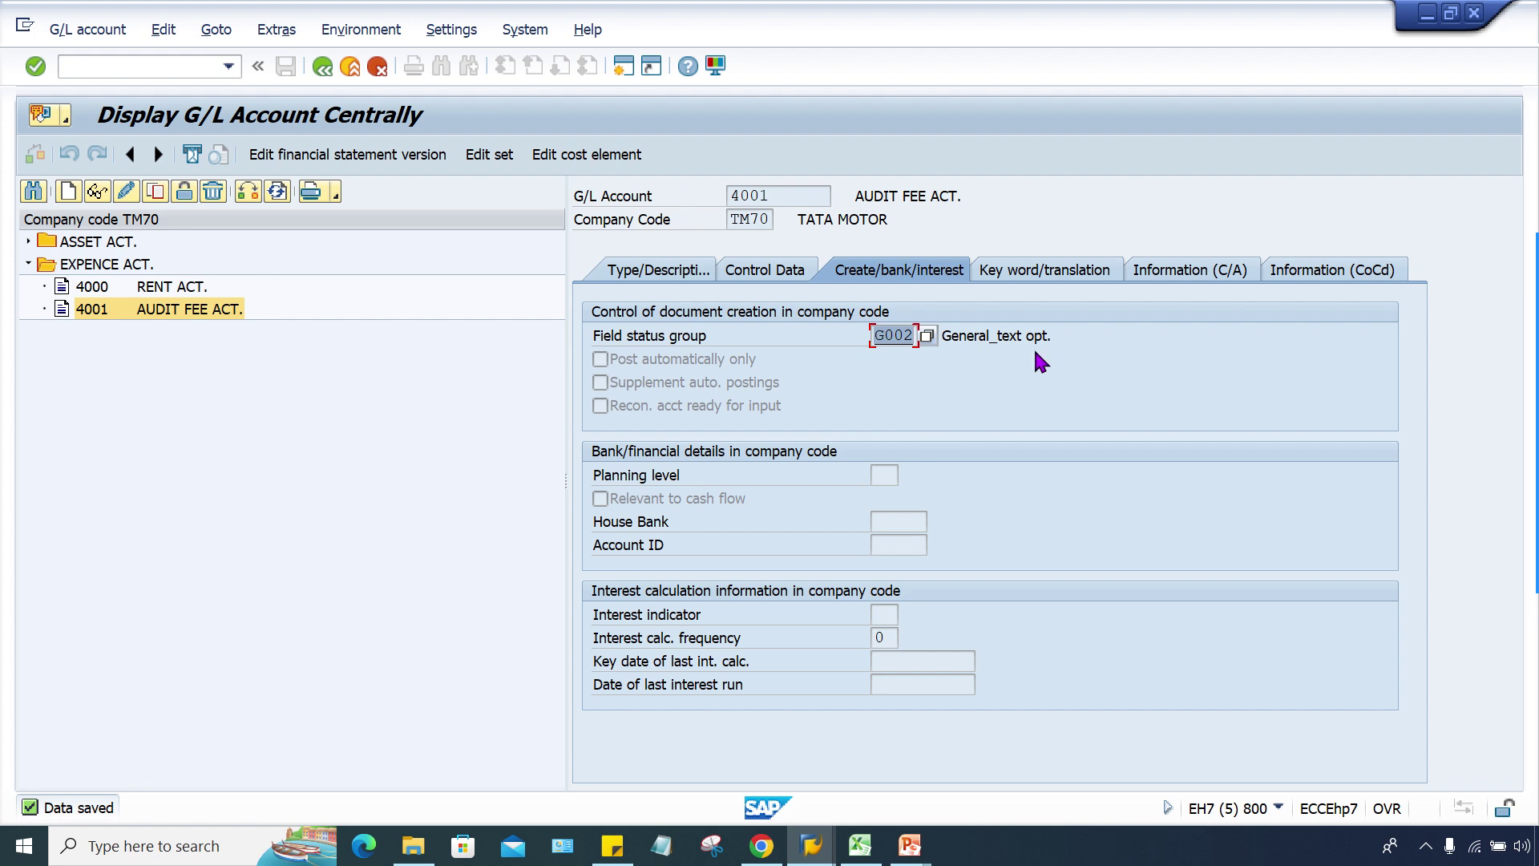
Step: Switch to the posting session, restart F-02 and open a posting key 40 line item for account 4001
mouse_move(810, 844)
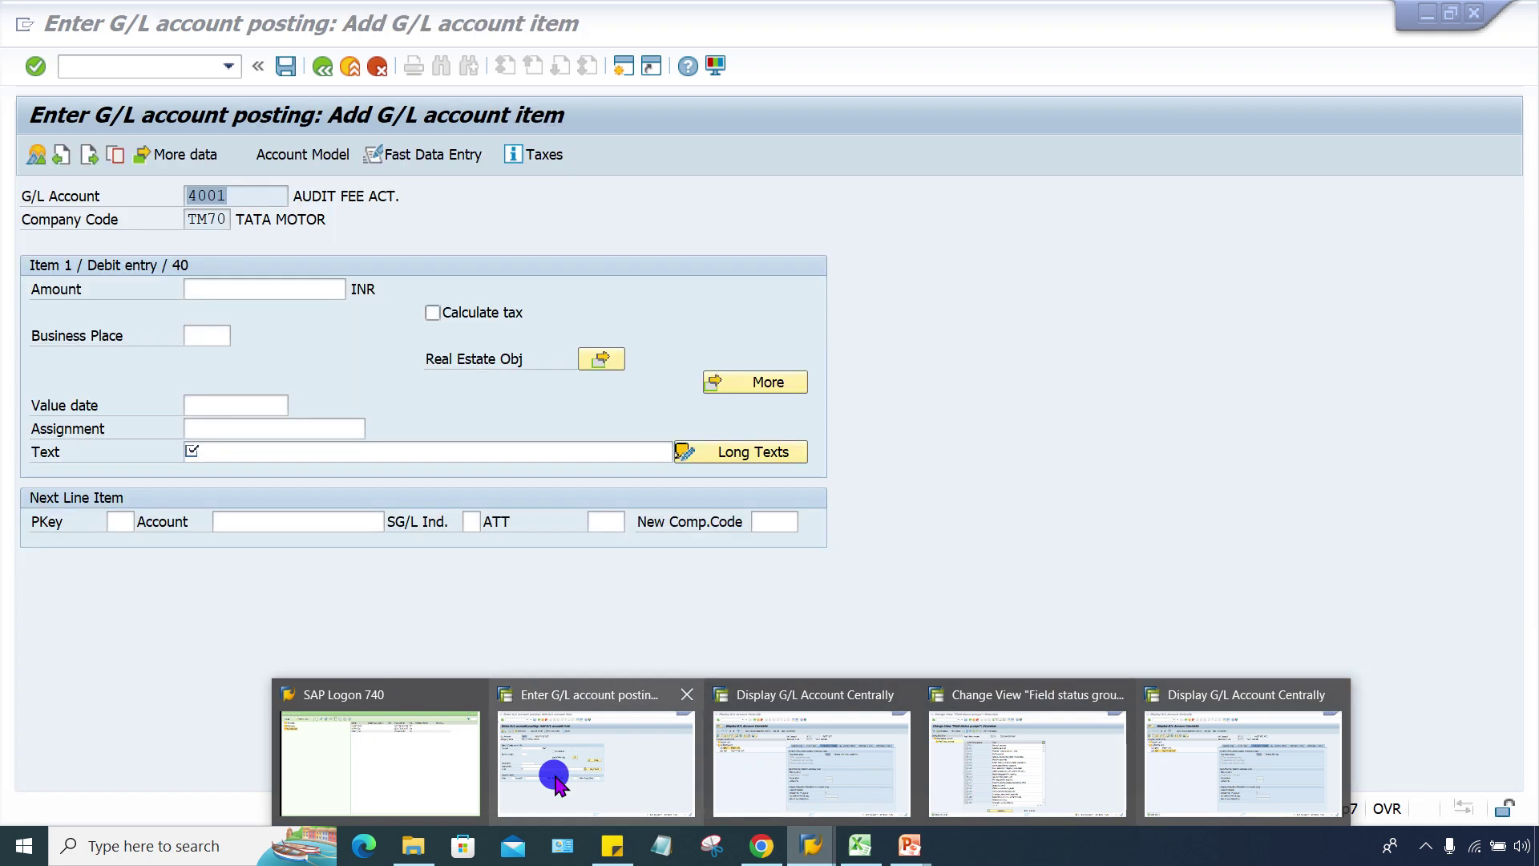
click(537, 765)
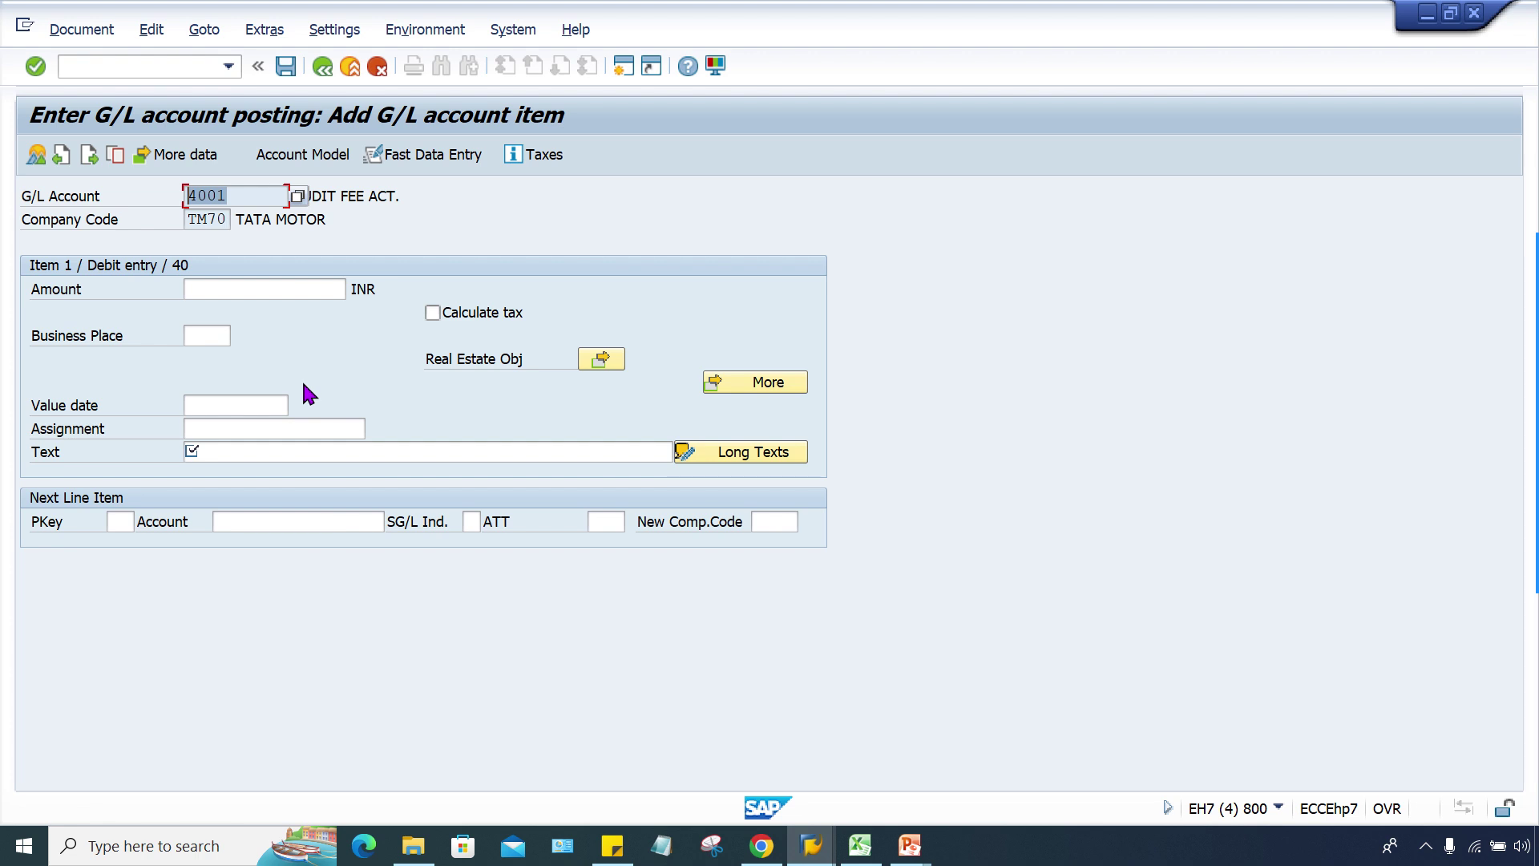
click(138, 64)
text(/nf)
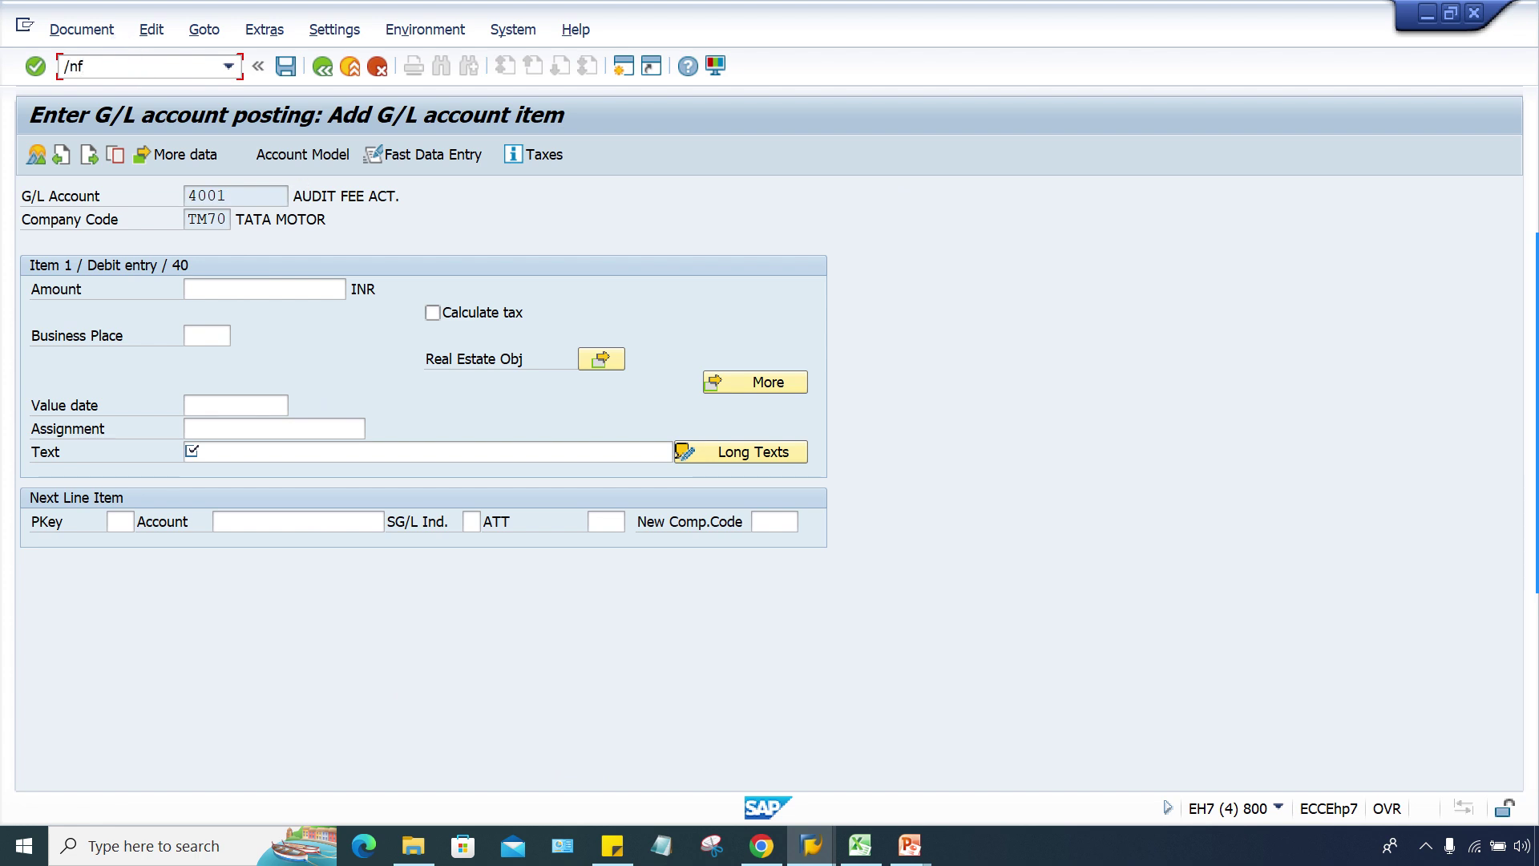
key(Return)
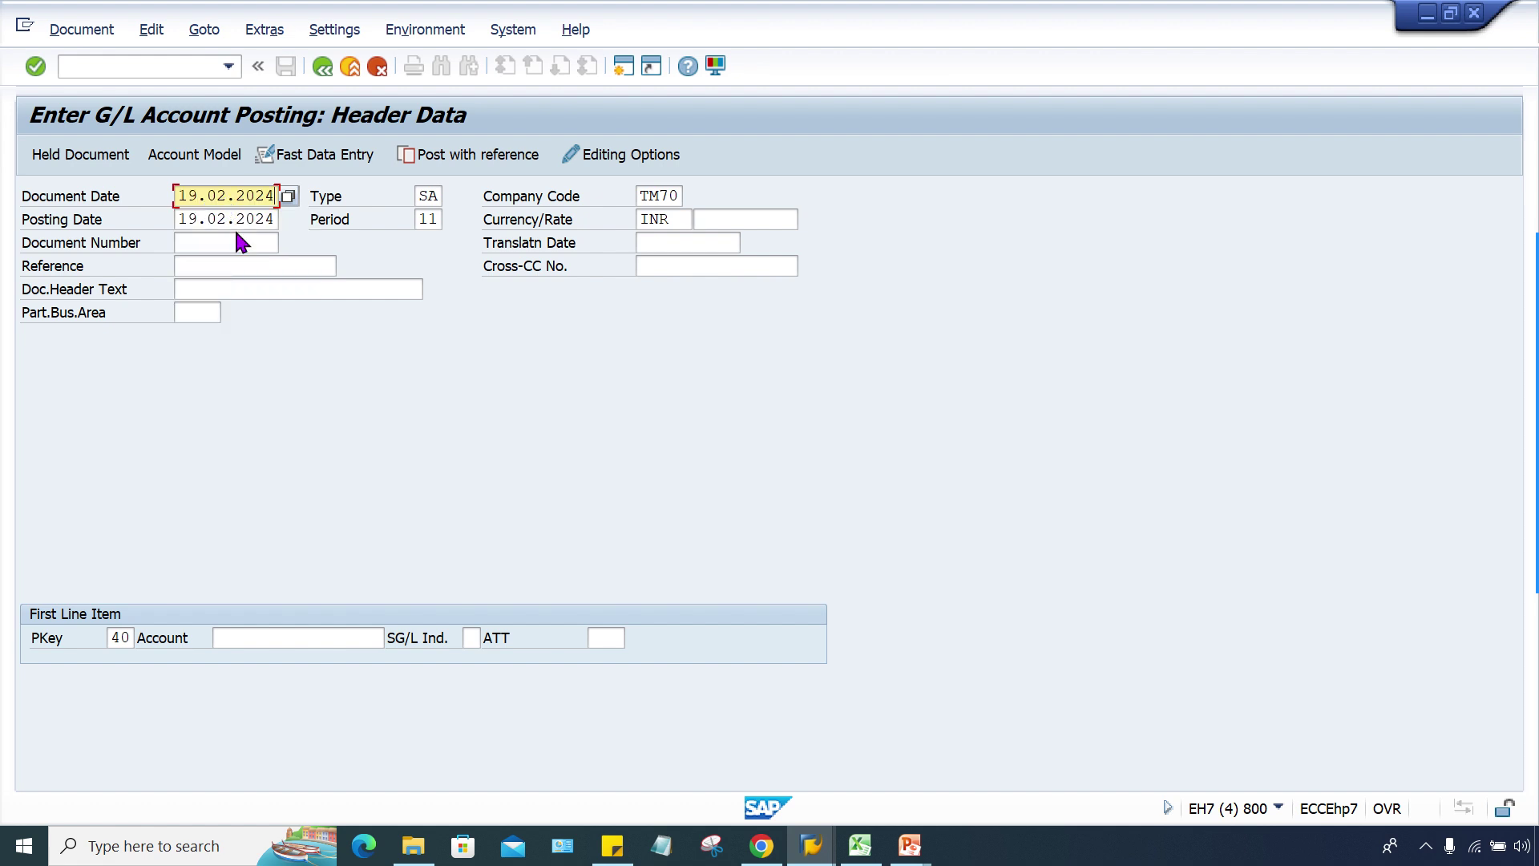
click(256, 637)
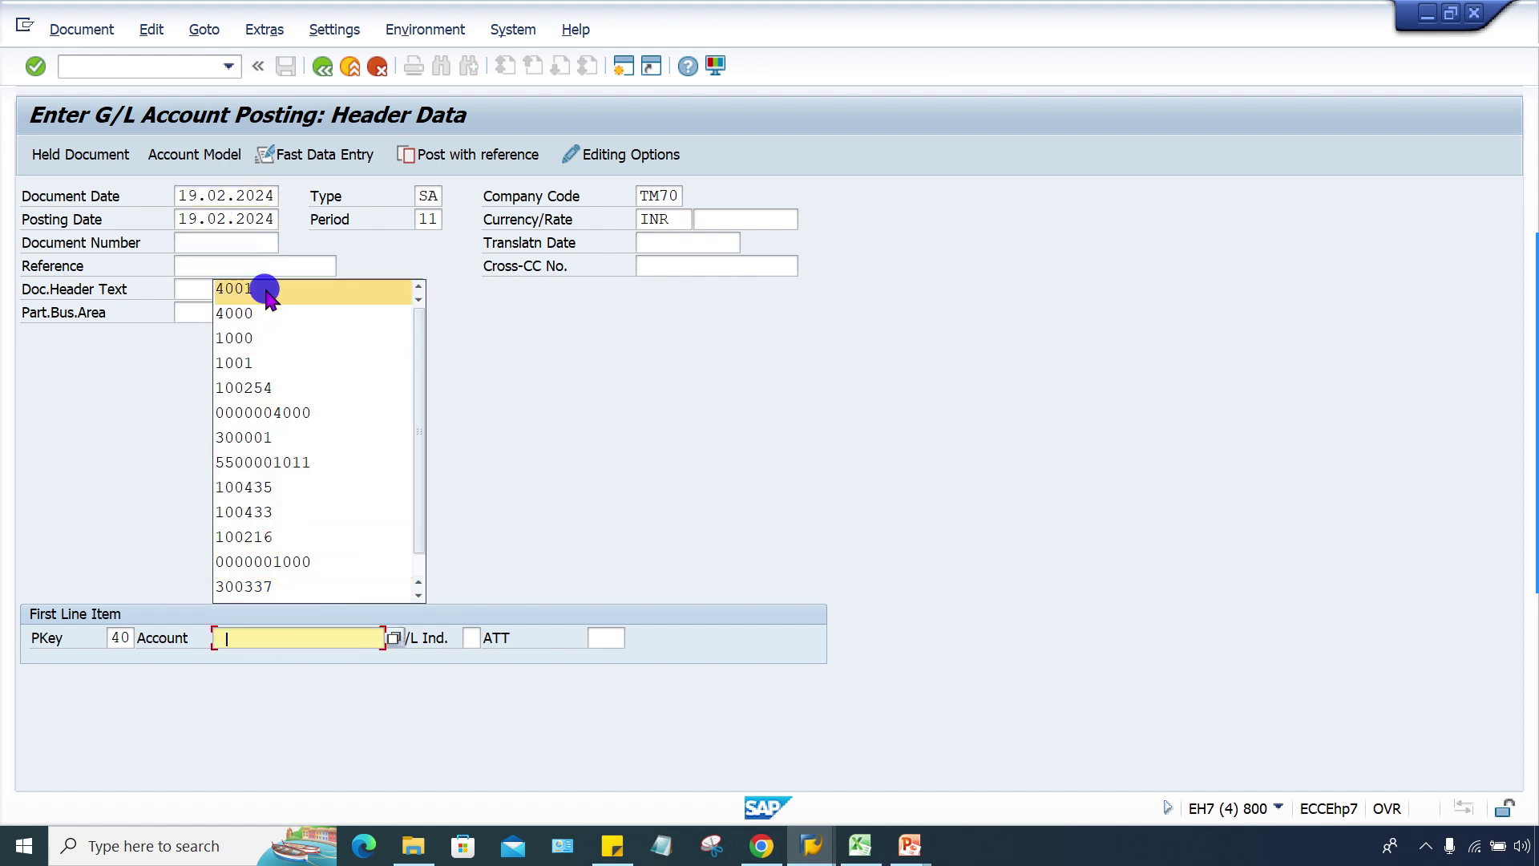
click(256, 287)
key(Return)
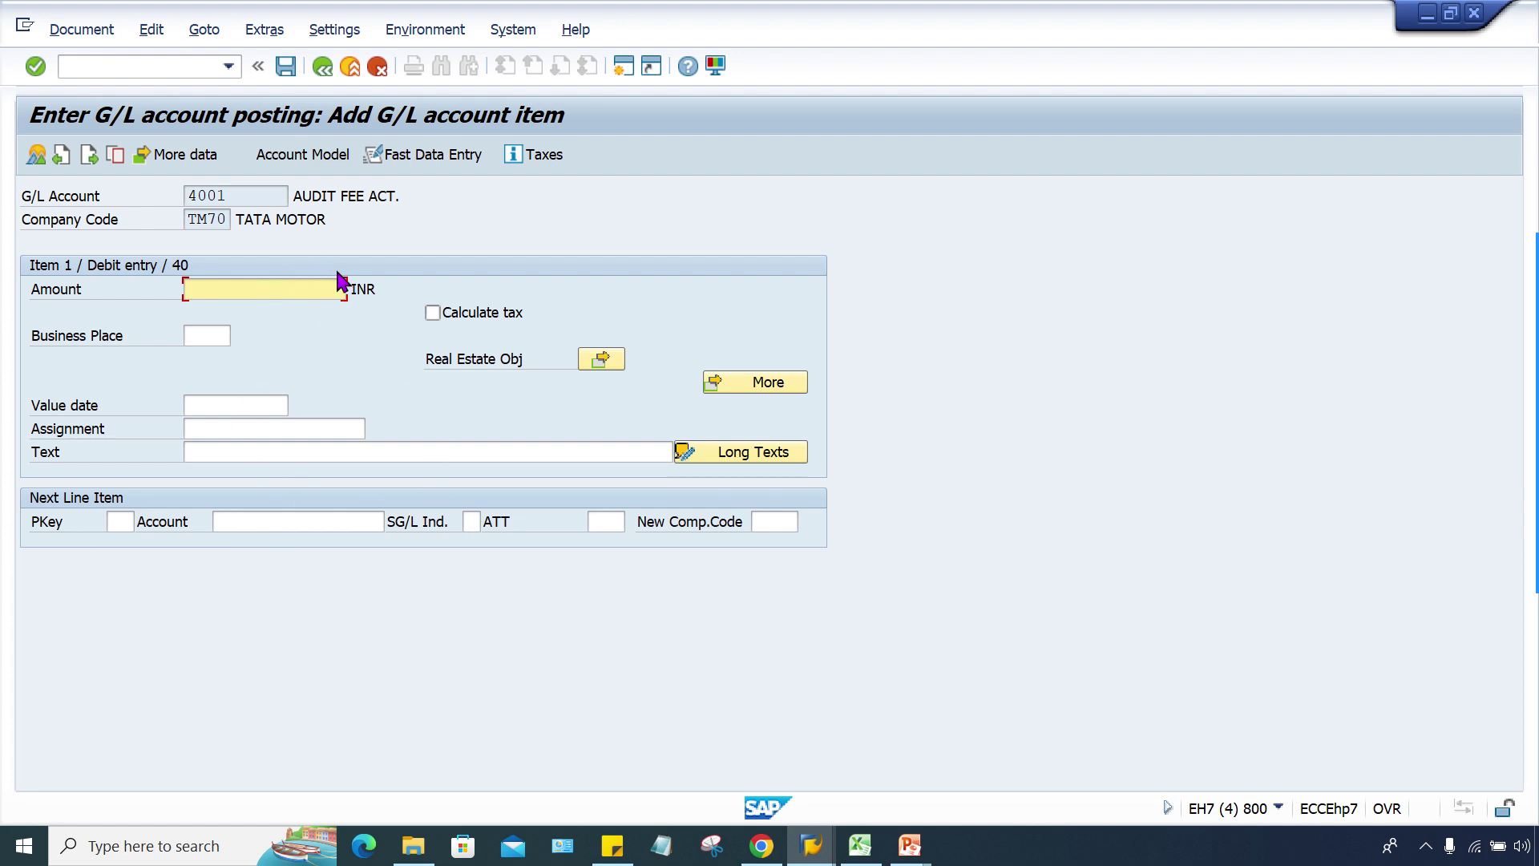
Step: Check the entry status of the Assignment and Text fields in the debit item for account 4001
click(224, 435)
click(257, 456)
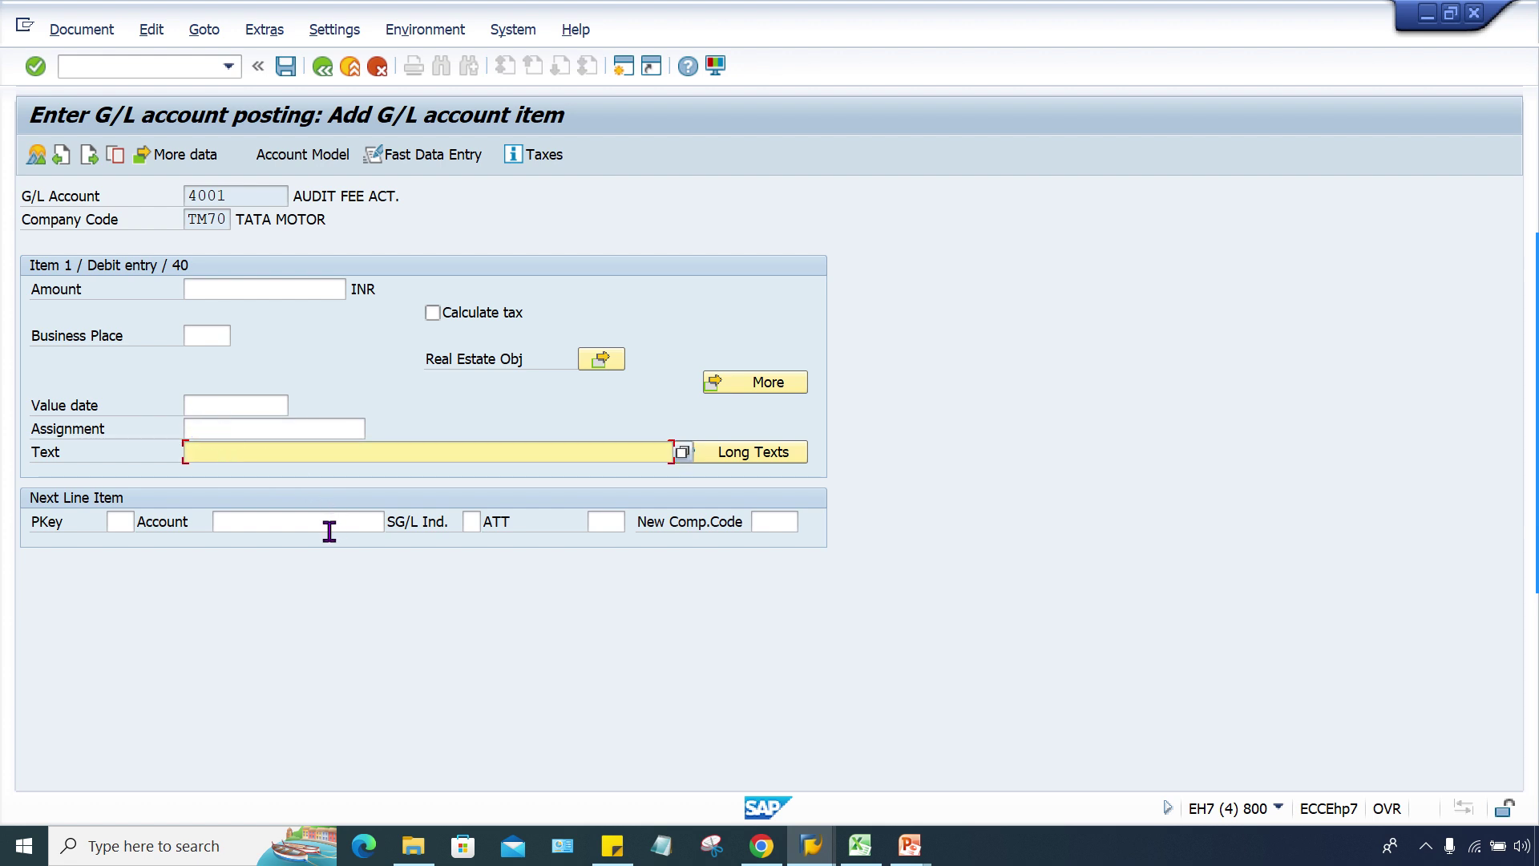
click(252, 426)
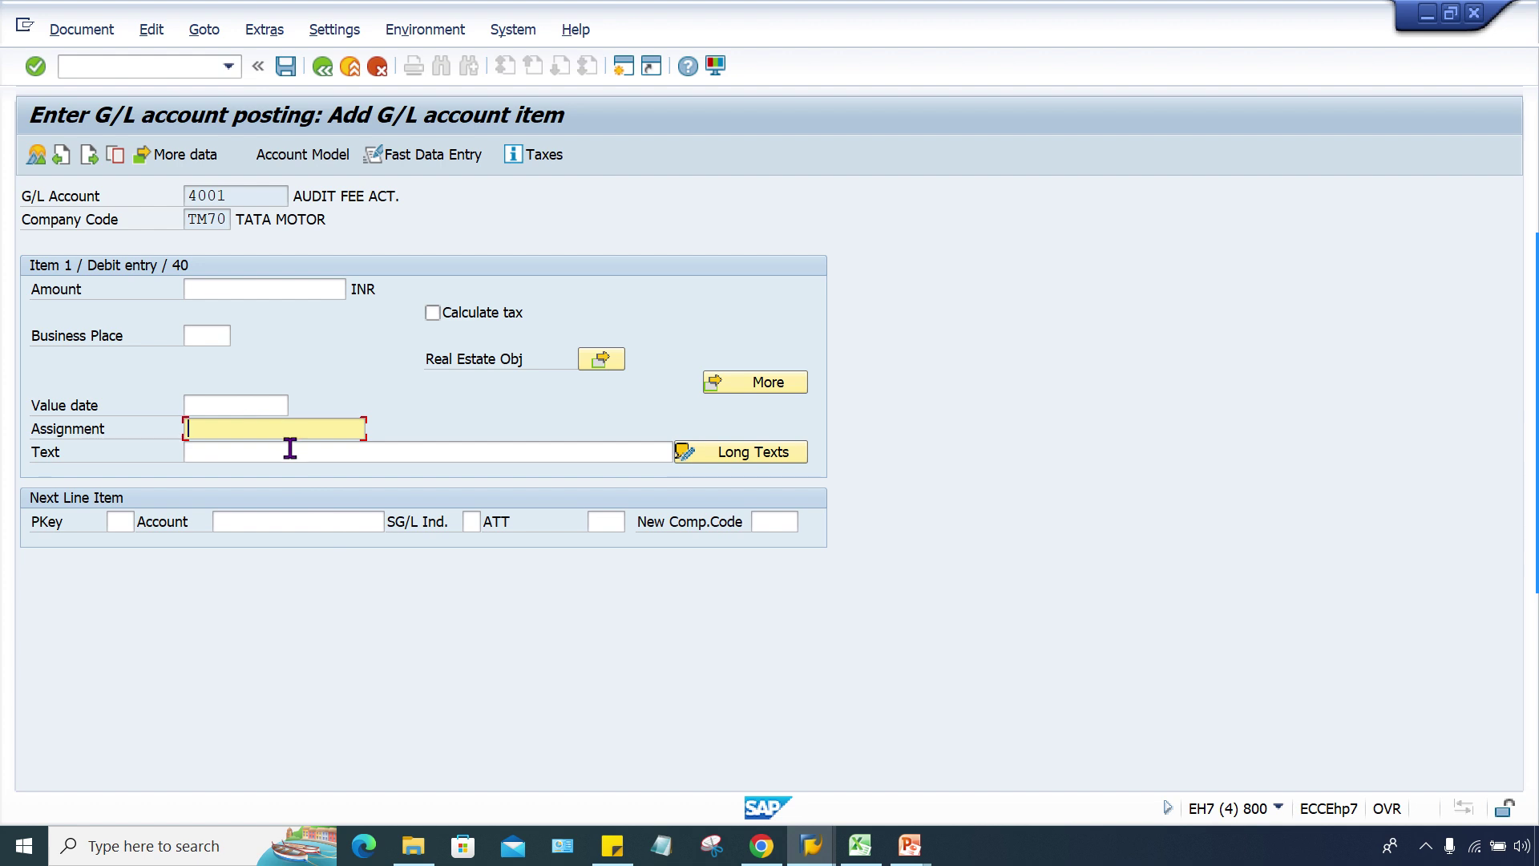
Step: Restart F-02 and open a posting key 40 line item for G/L account 4000
click(228, 66)
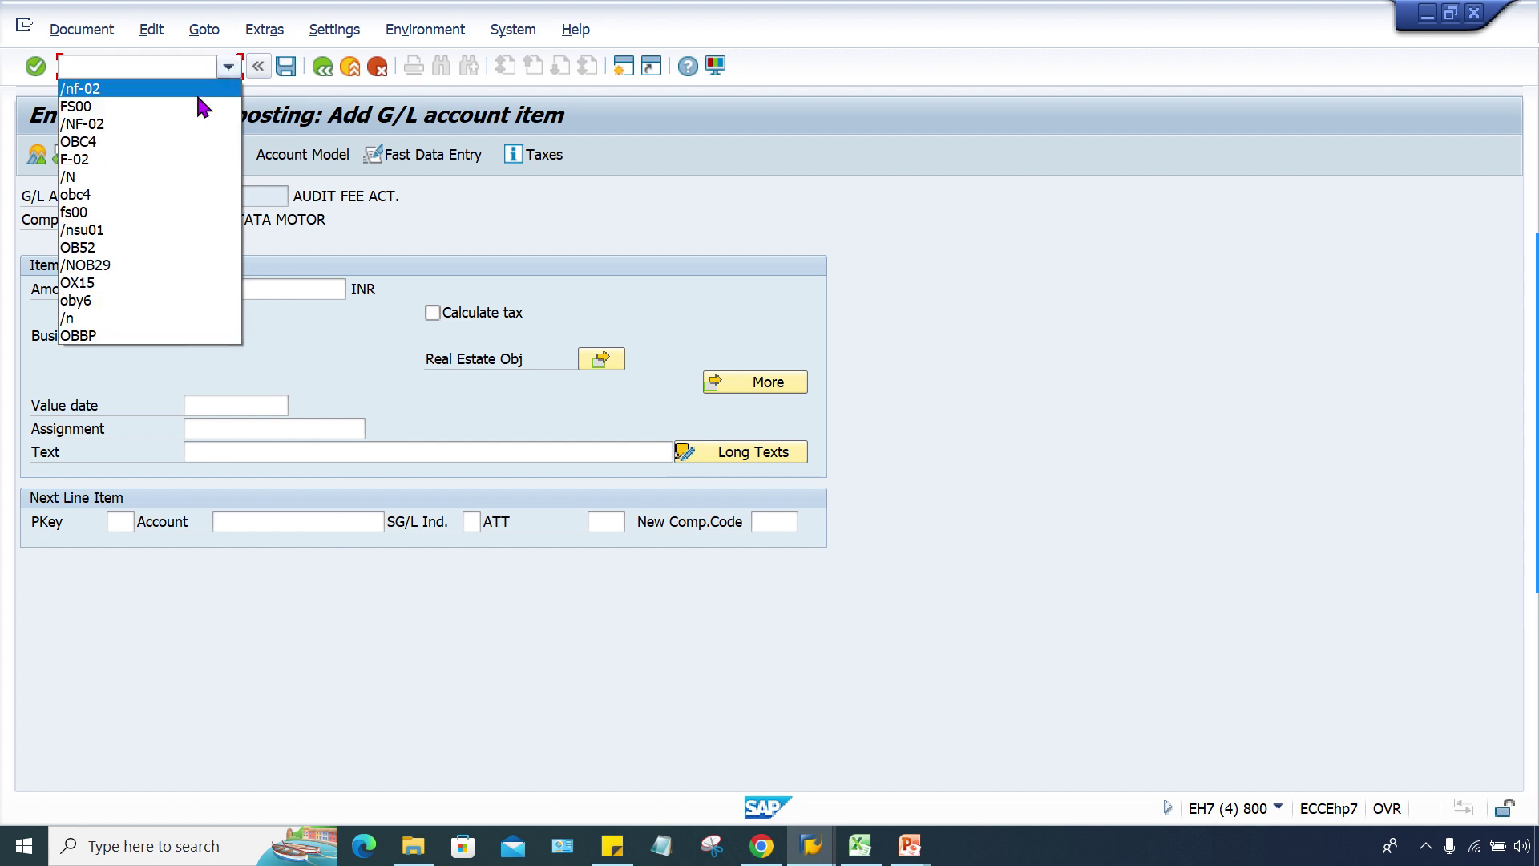
click(200, 88)
key(Return)
key(space)
click(227, 219)
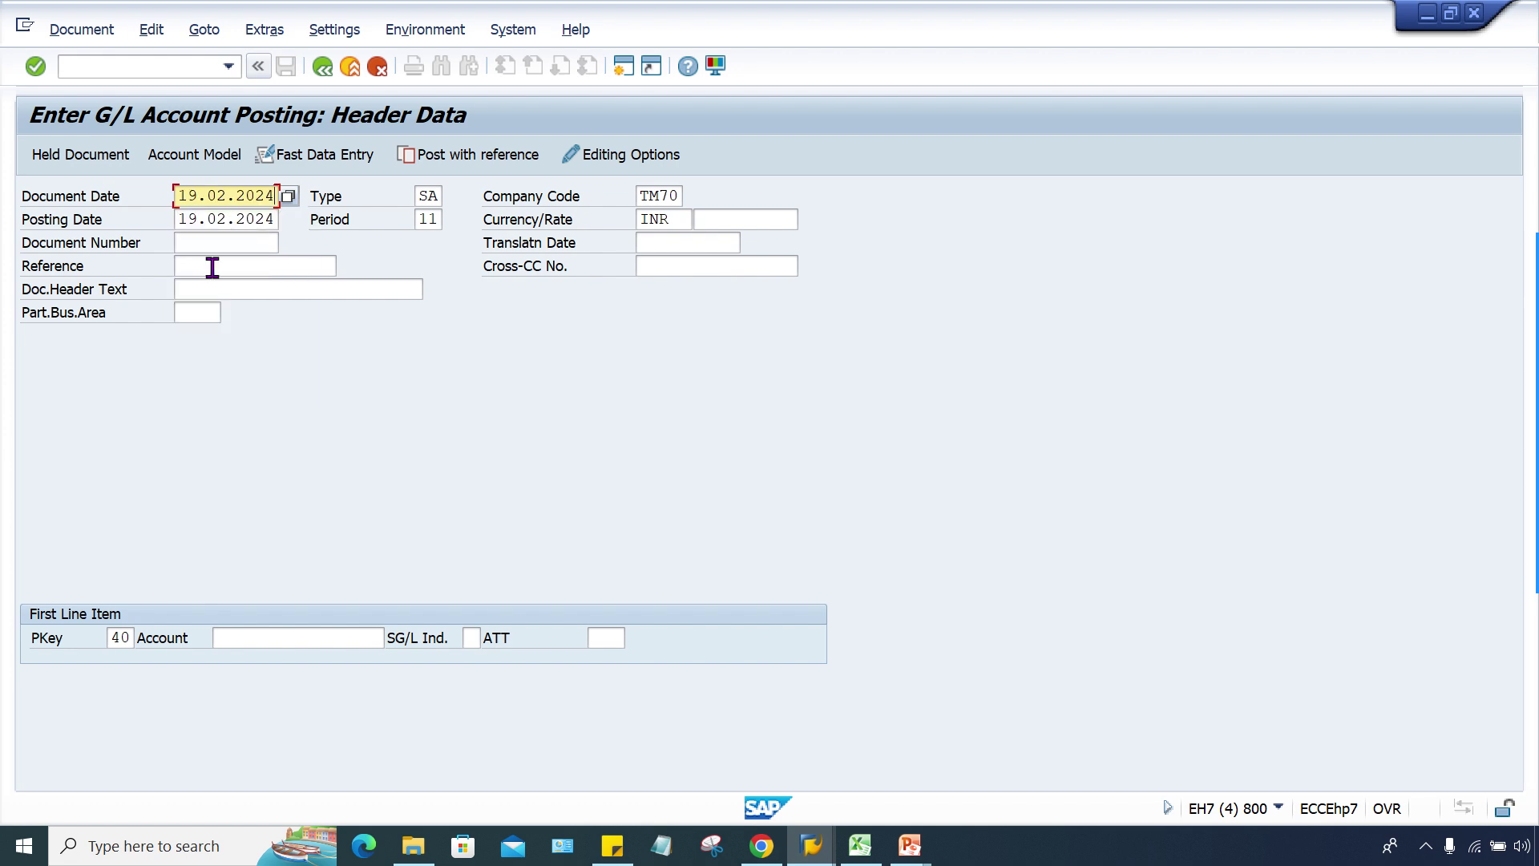
click(251, 638)
click(262, 319)
key(Return)
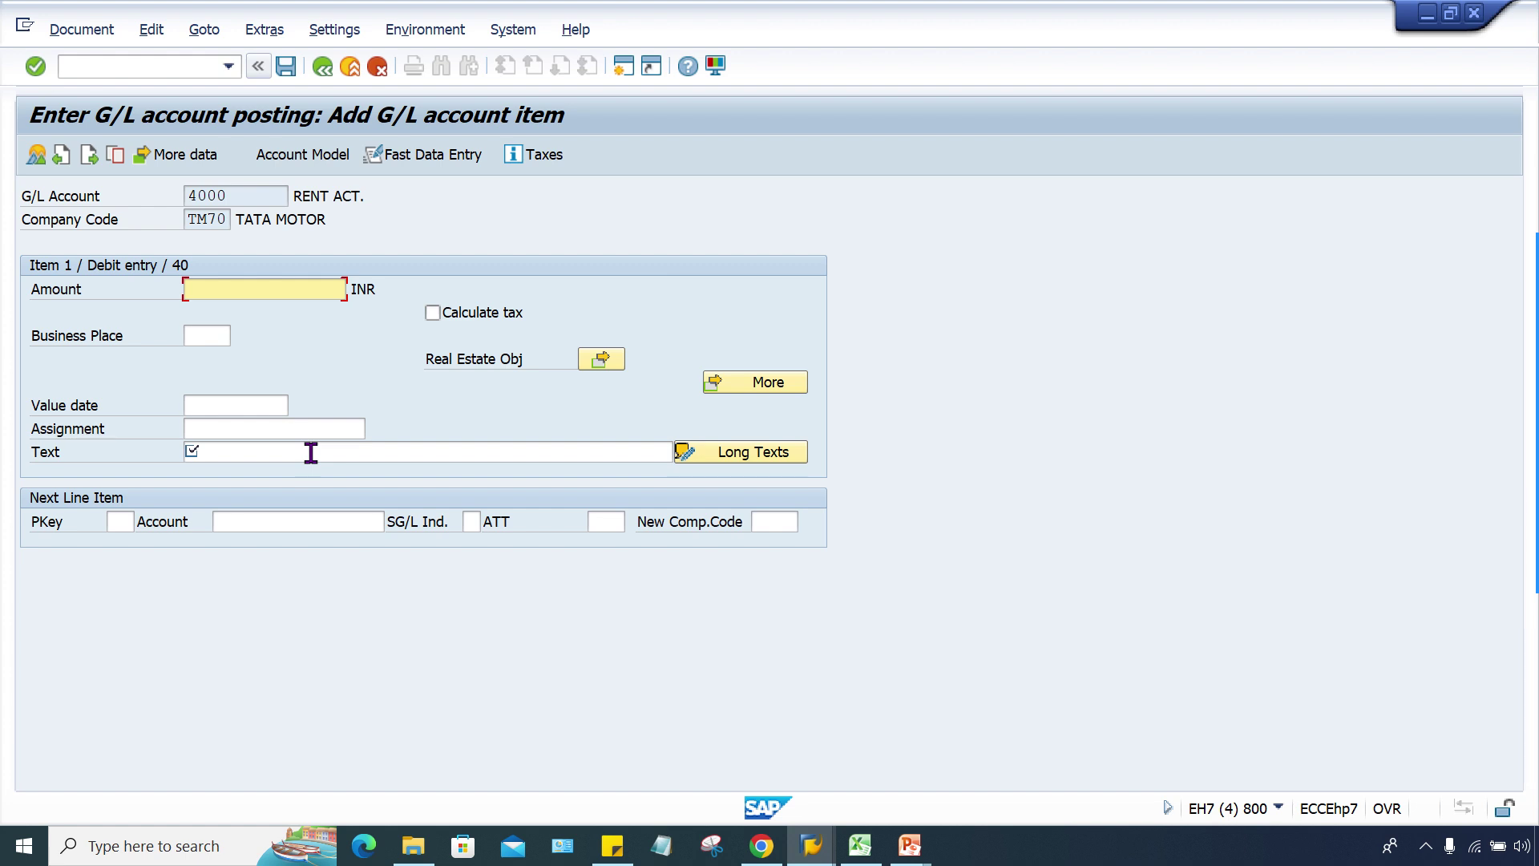
Step: Switch to the field status groups session and review the groups G001 to G006 defined under field status variant TM70
click(811, 845)
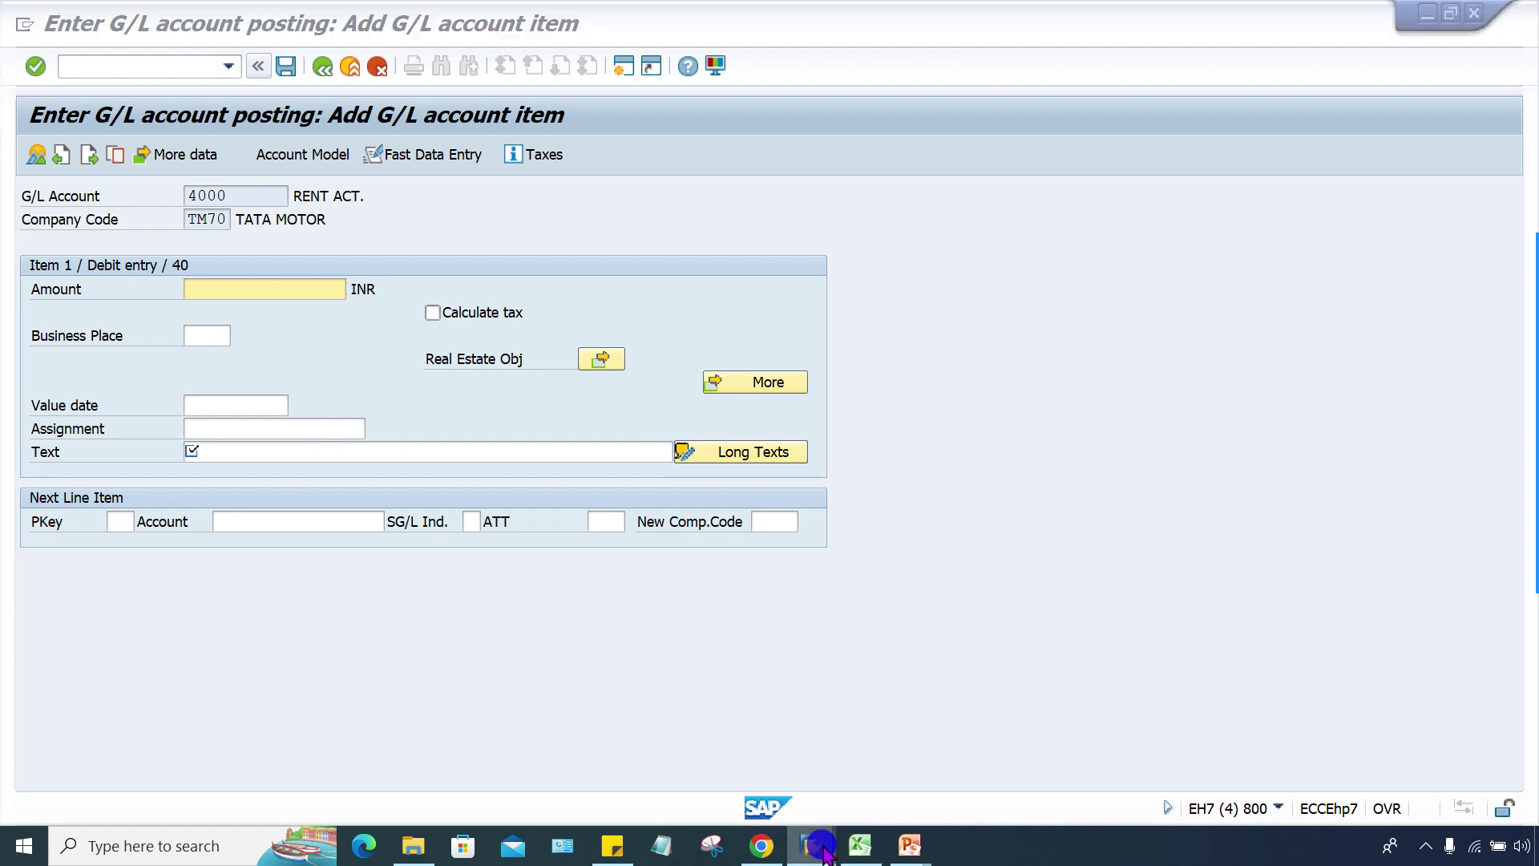
click(1034, 758)
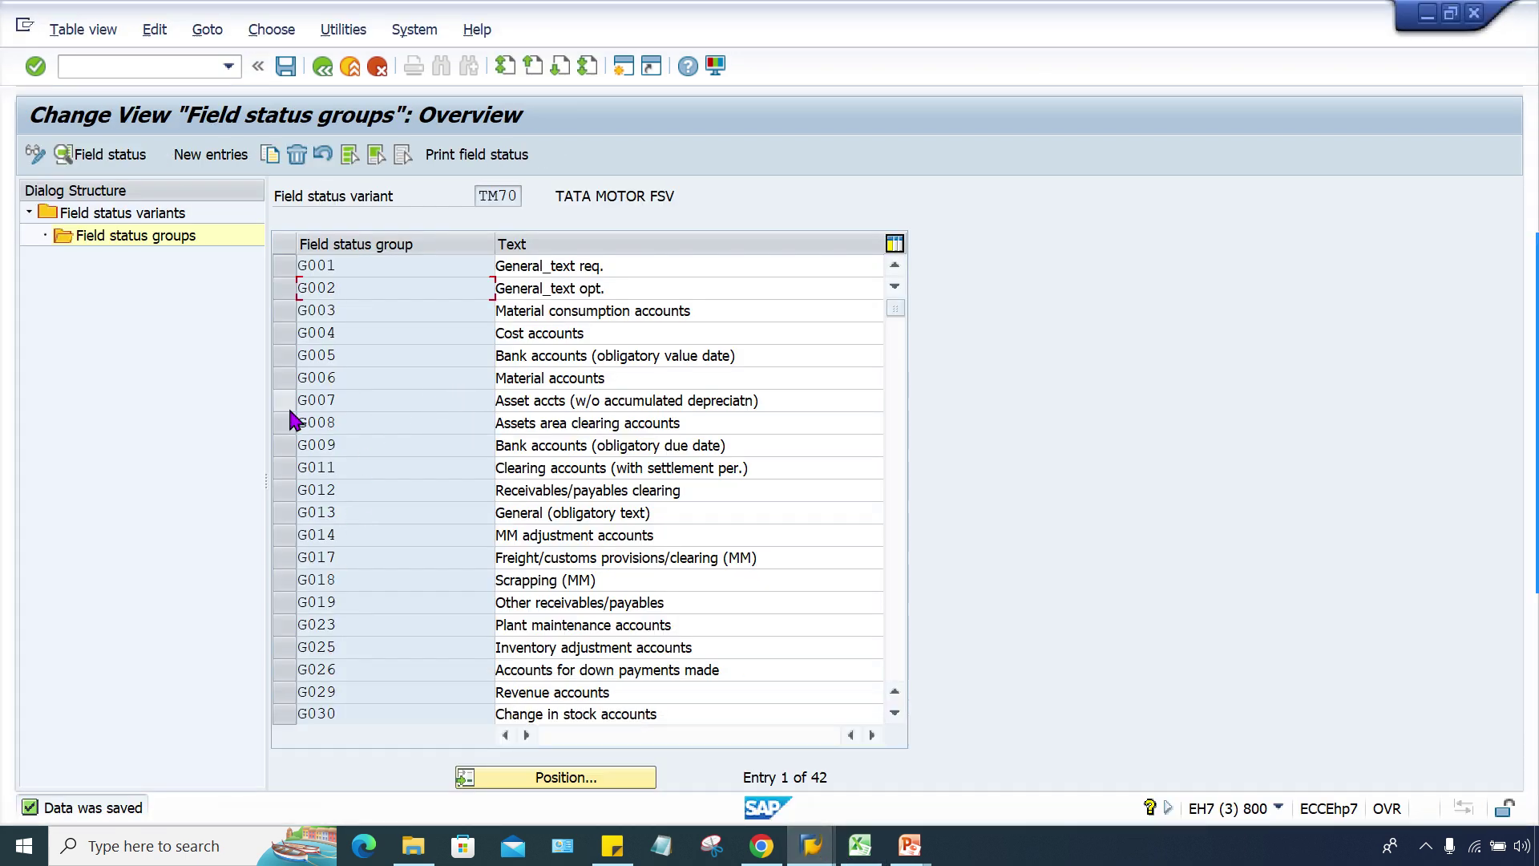
click(275, 380)
click(275, 355)
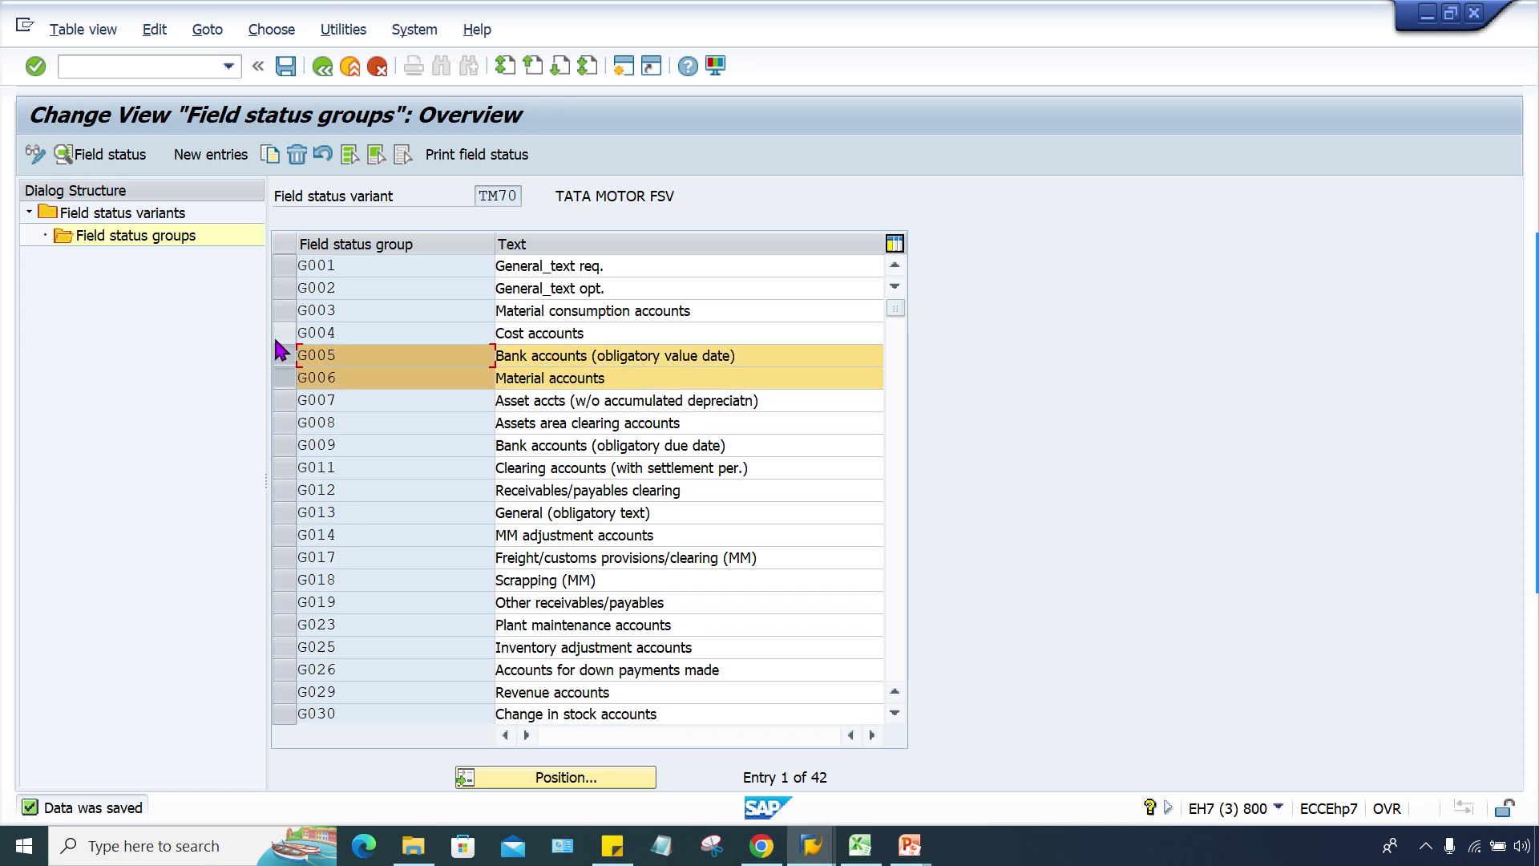
click(285, 332)
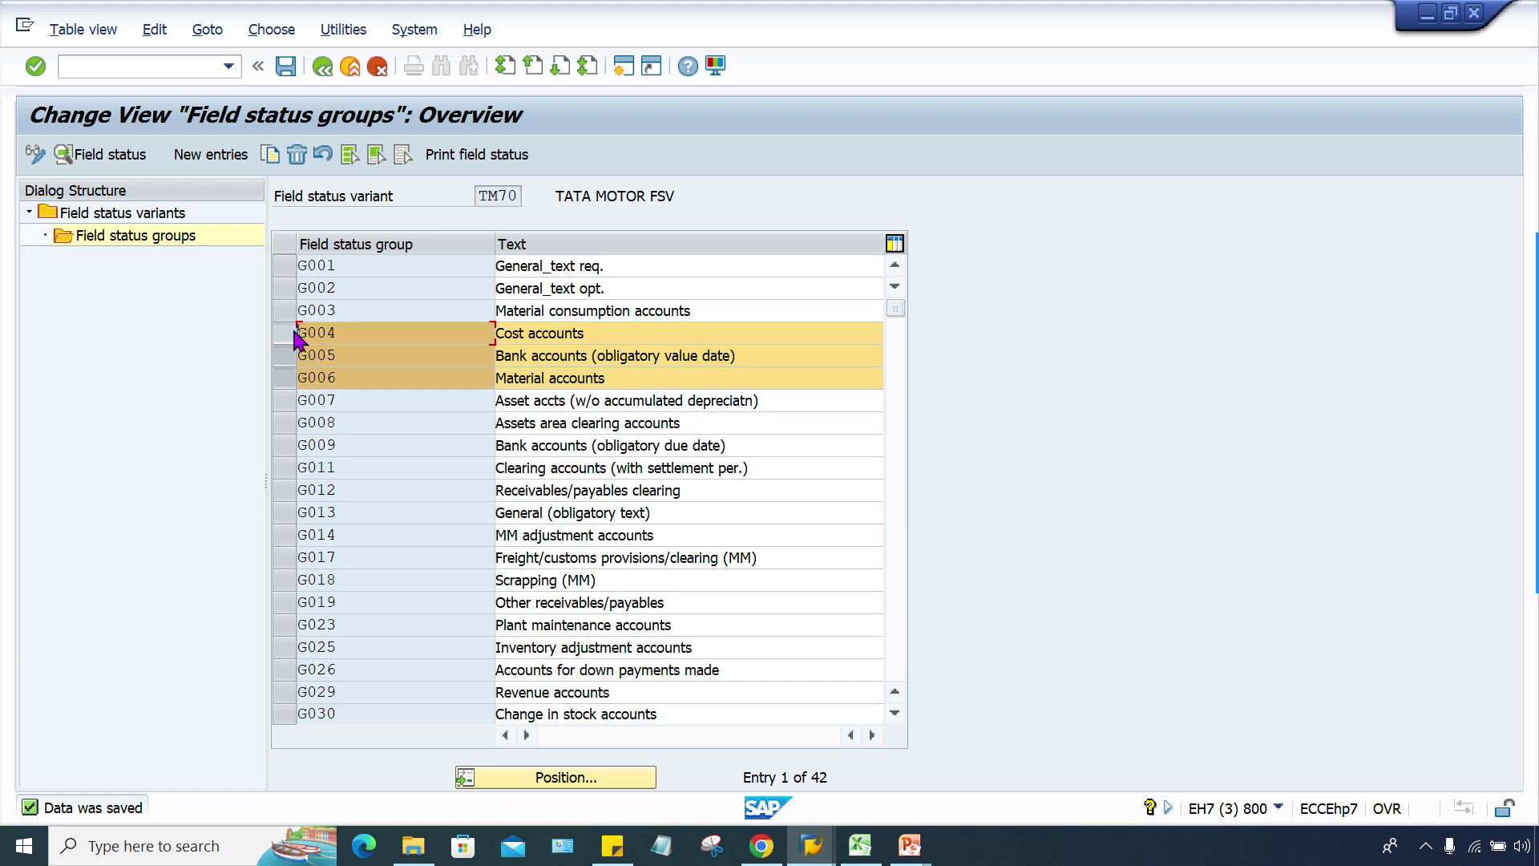
click(289, 311)
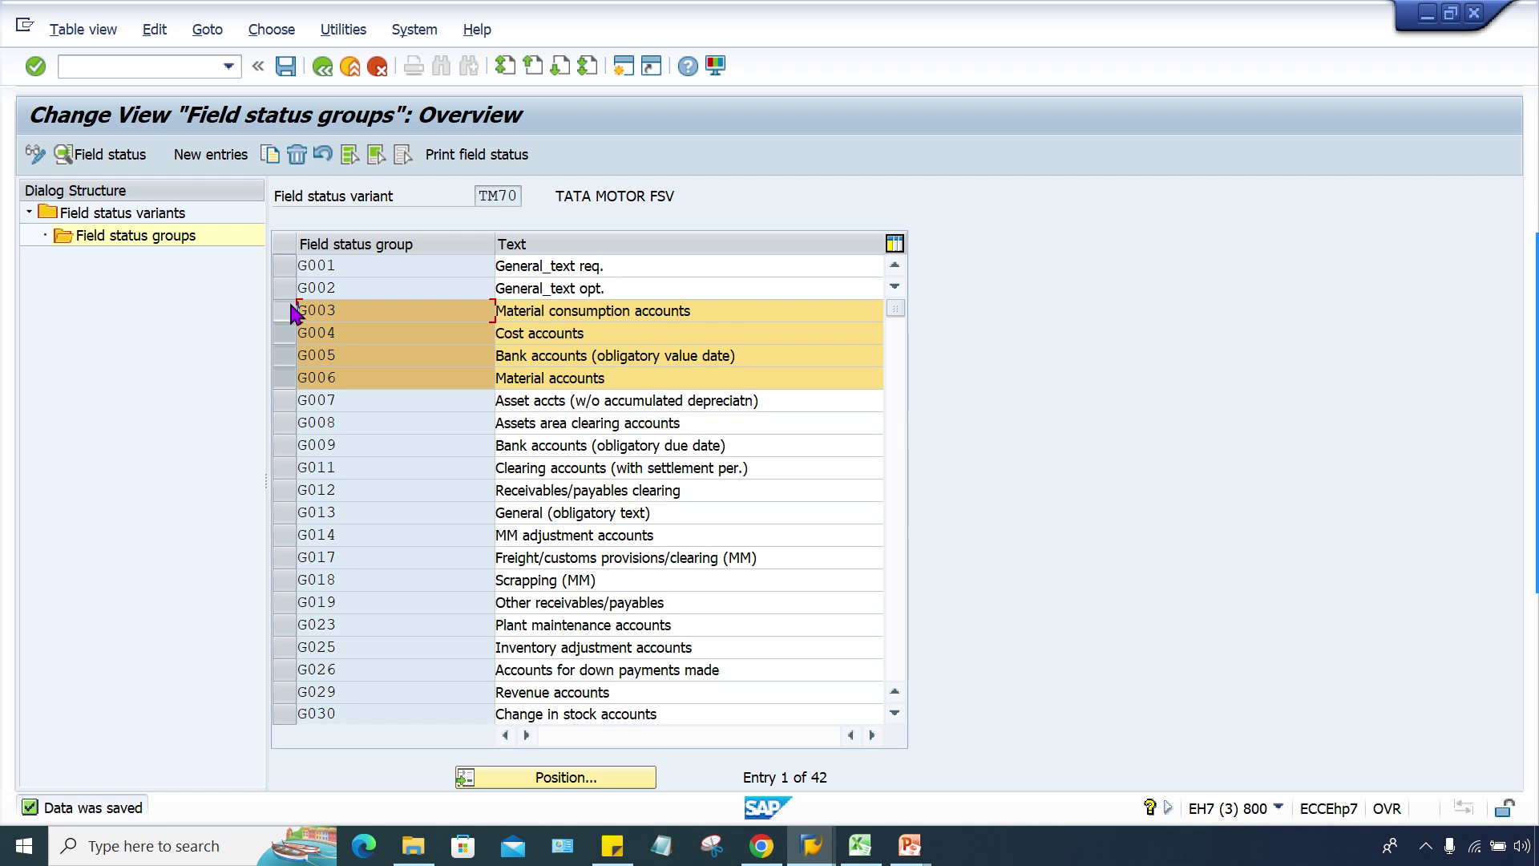
click(287, 311)
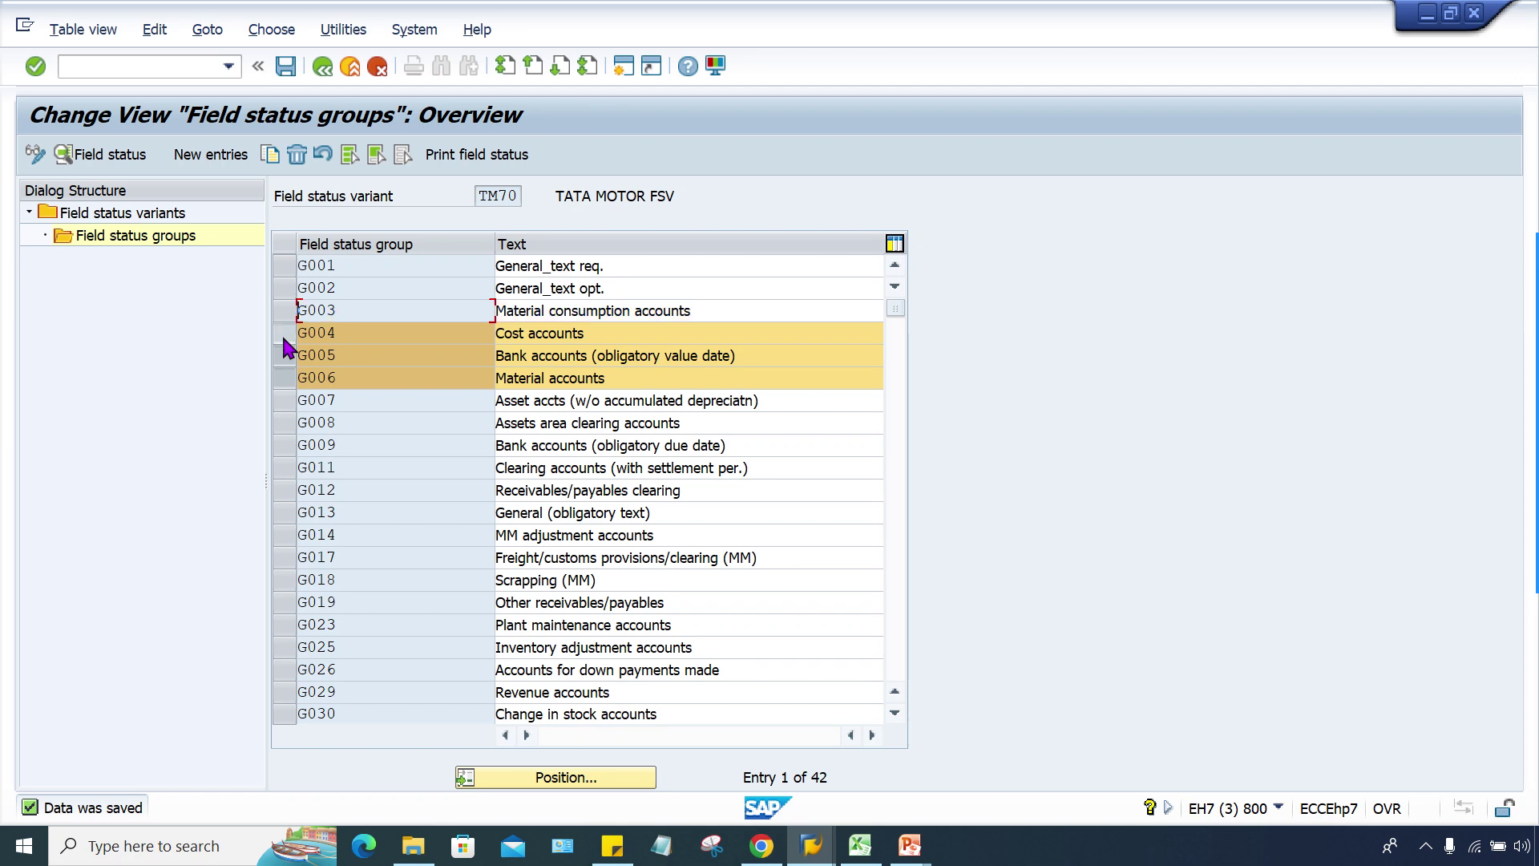
click(285, 333)
click(286, 356)
click(286, 379)
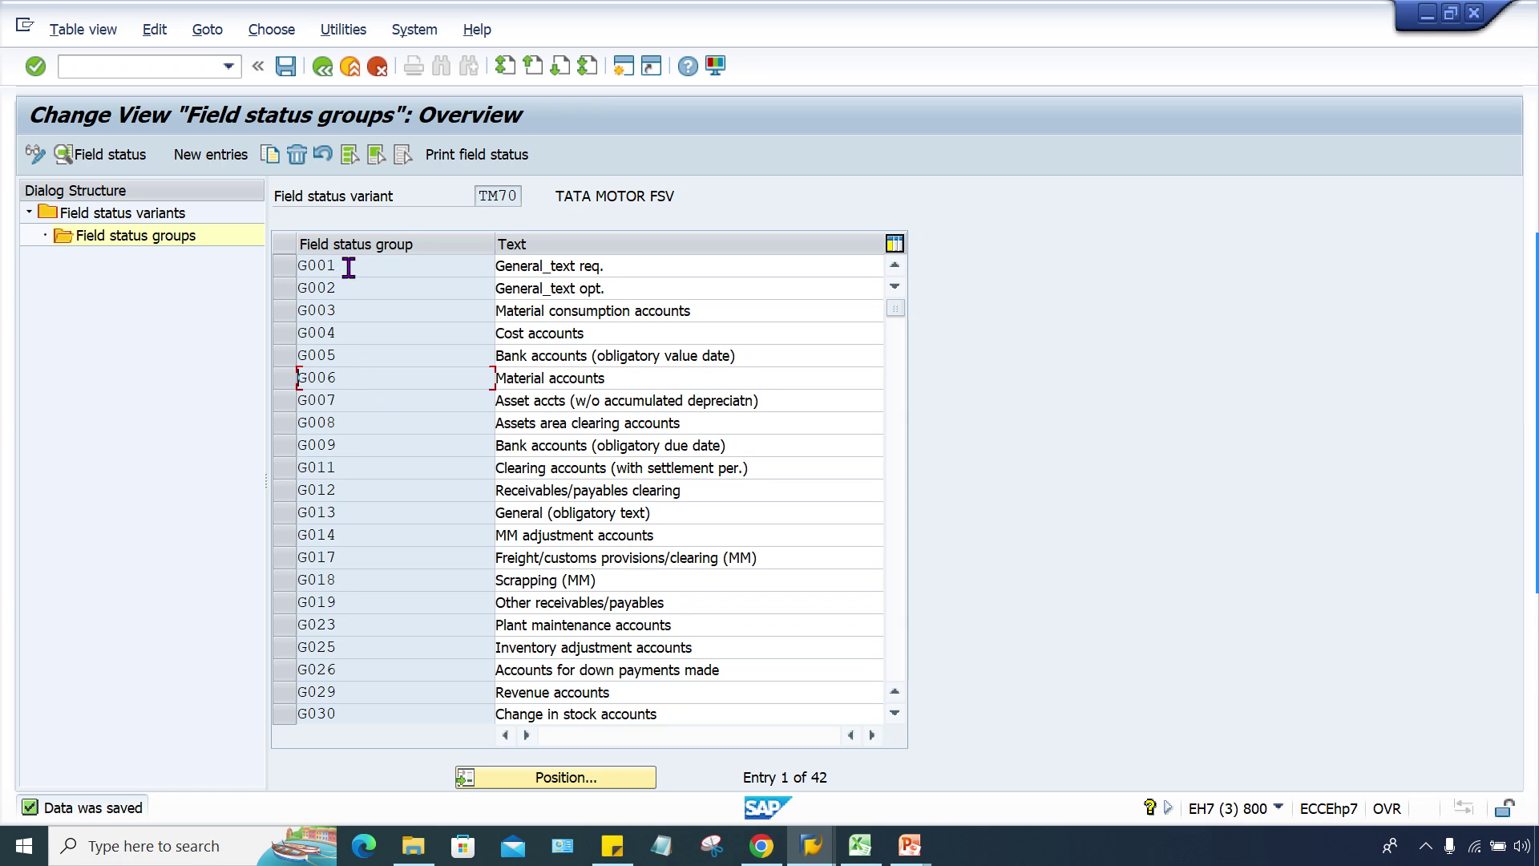
click(382, 263)
double_click(476, 199)
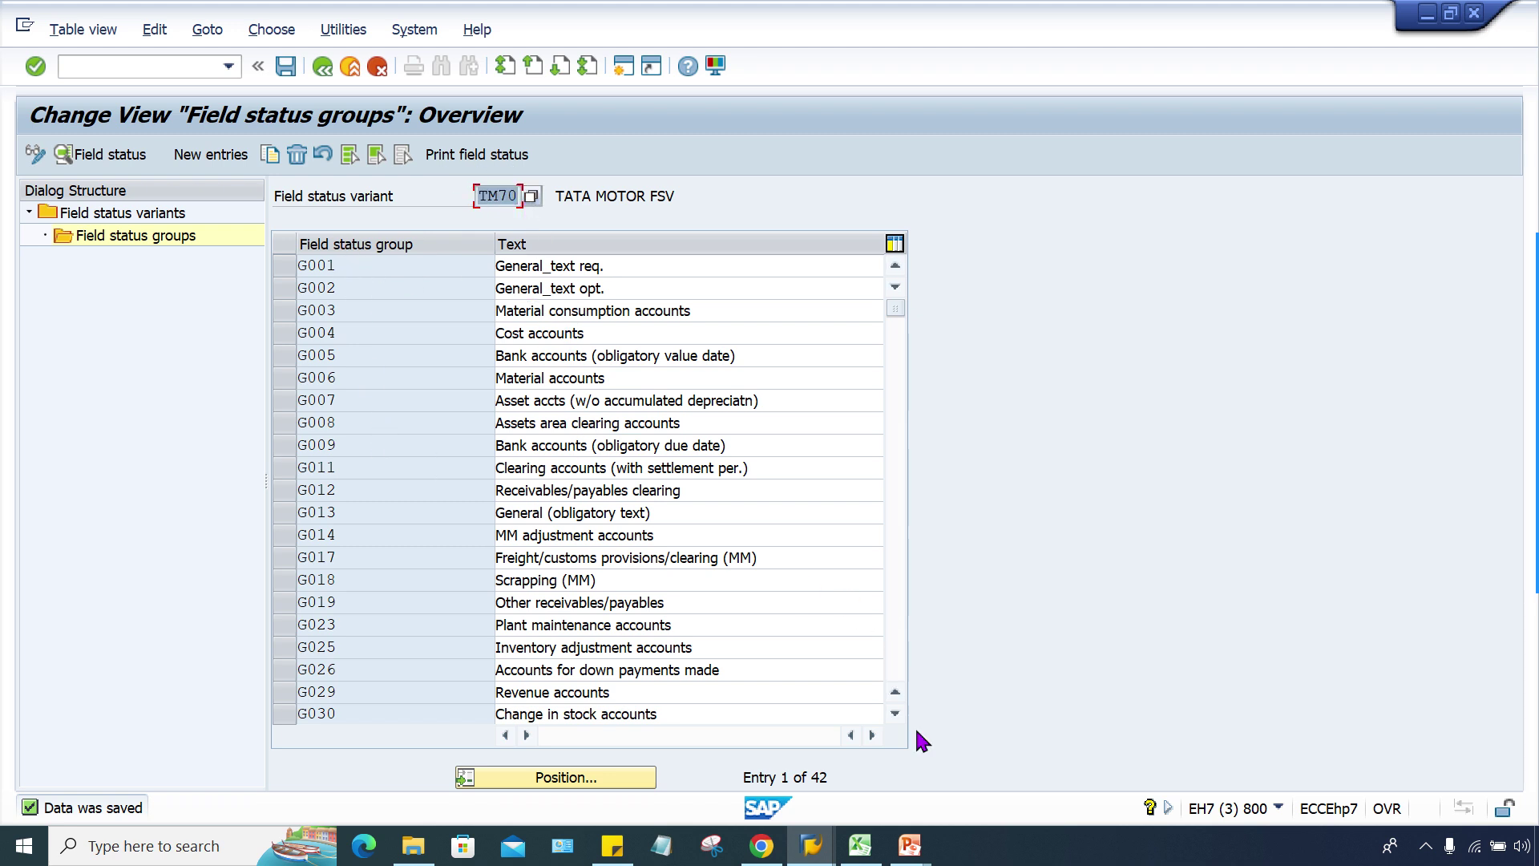
Step: Switch to the G/L account posting session and check the account and company code of the open debit item
click(811, 846)
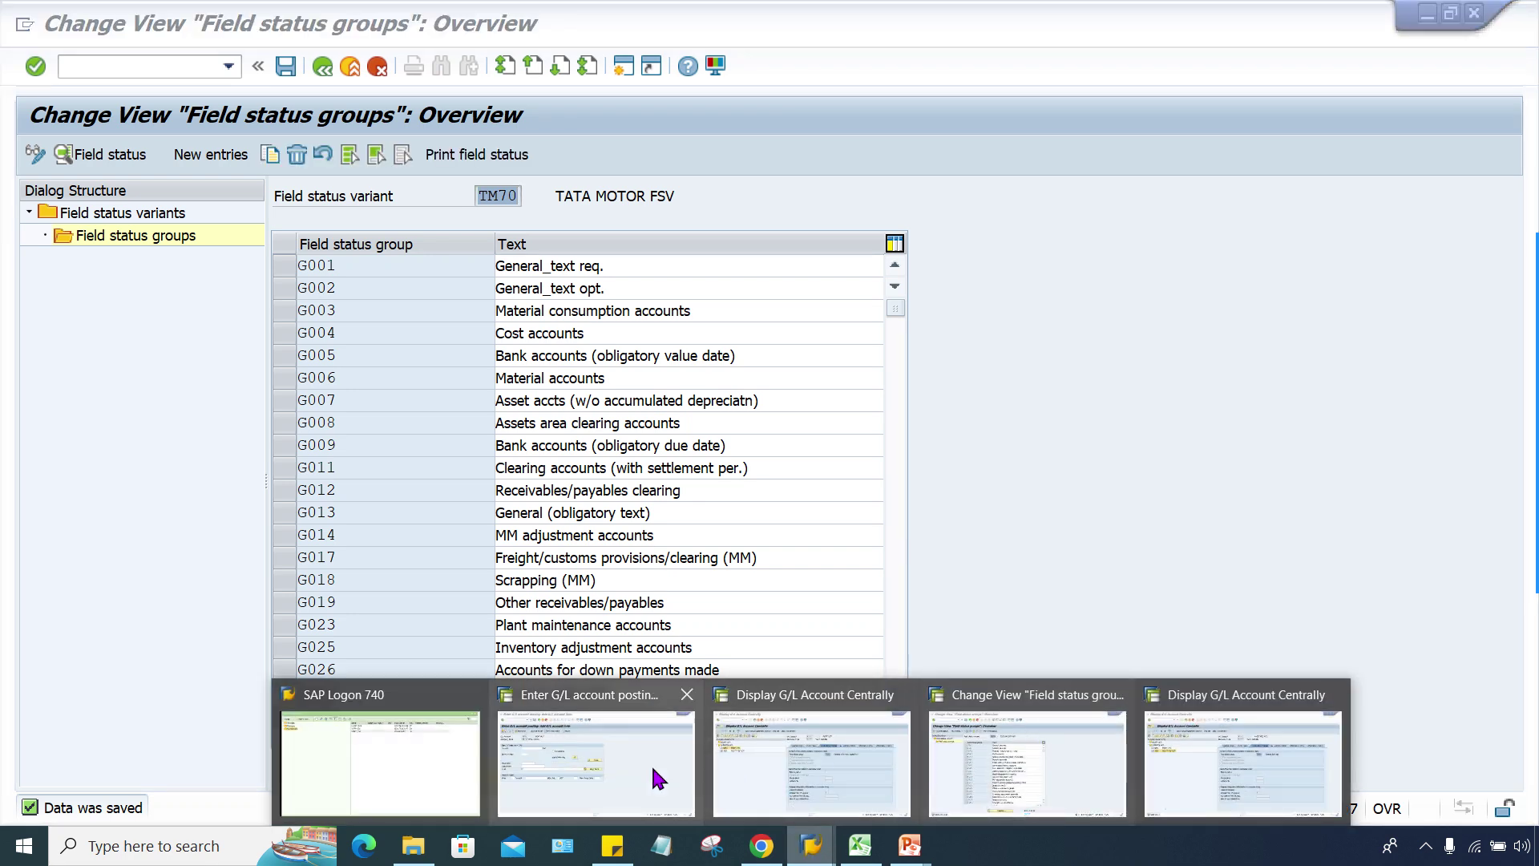
click(589, 777)
click(284, 287)
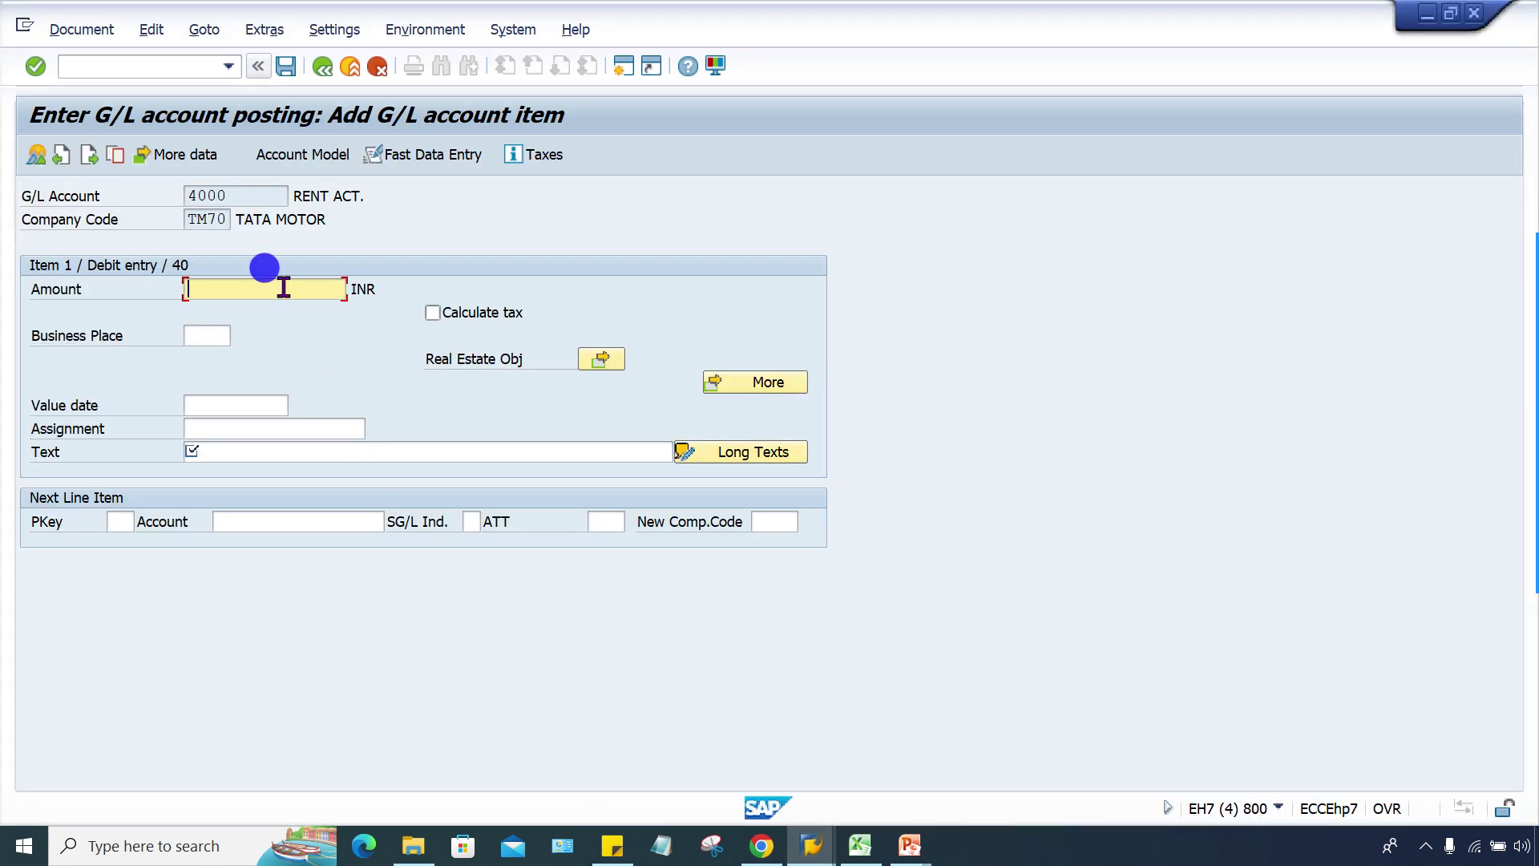
click(258, 196)
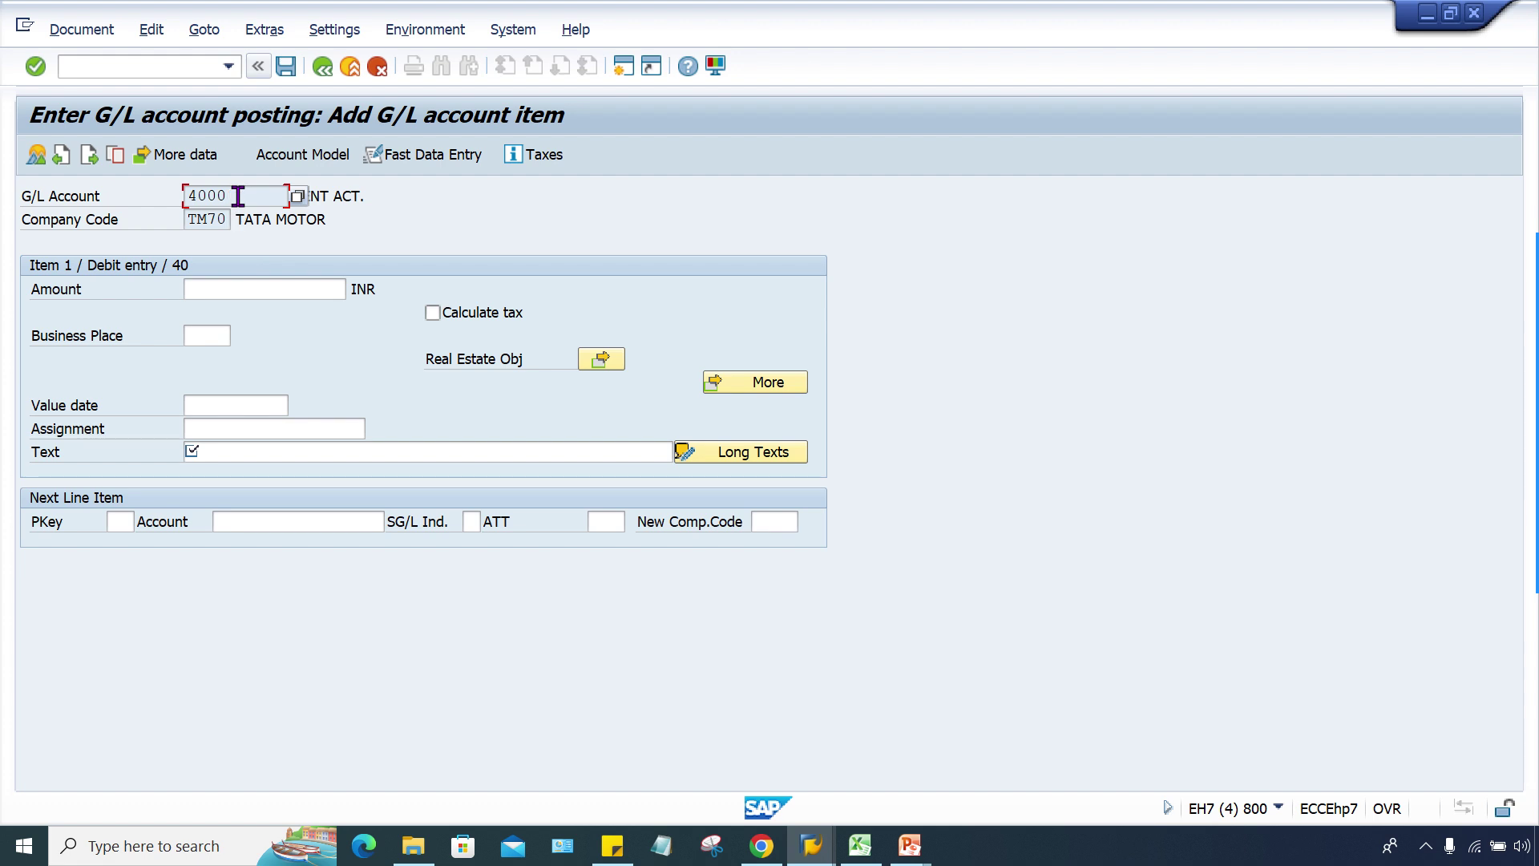
drag(190, 221, 278, 220)
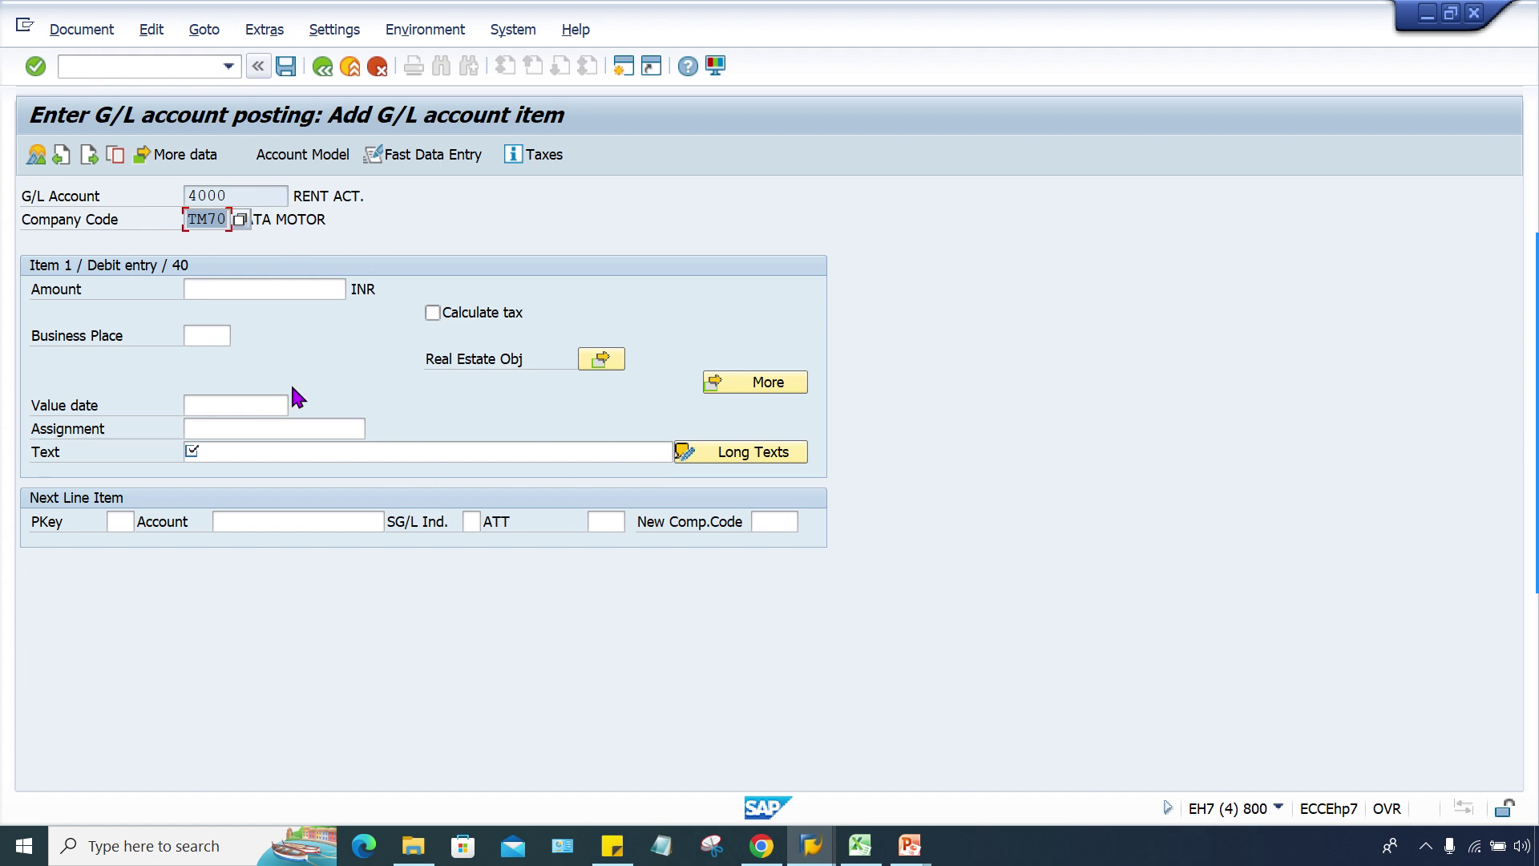
drag(265, 196, 159, 207)
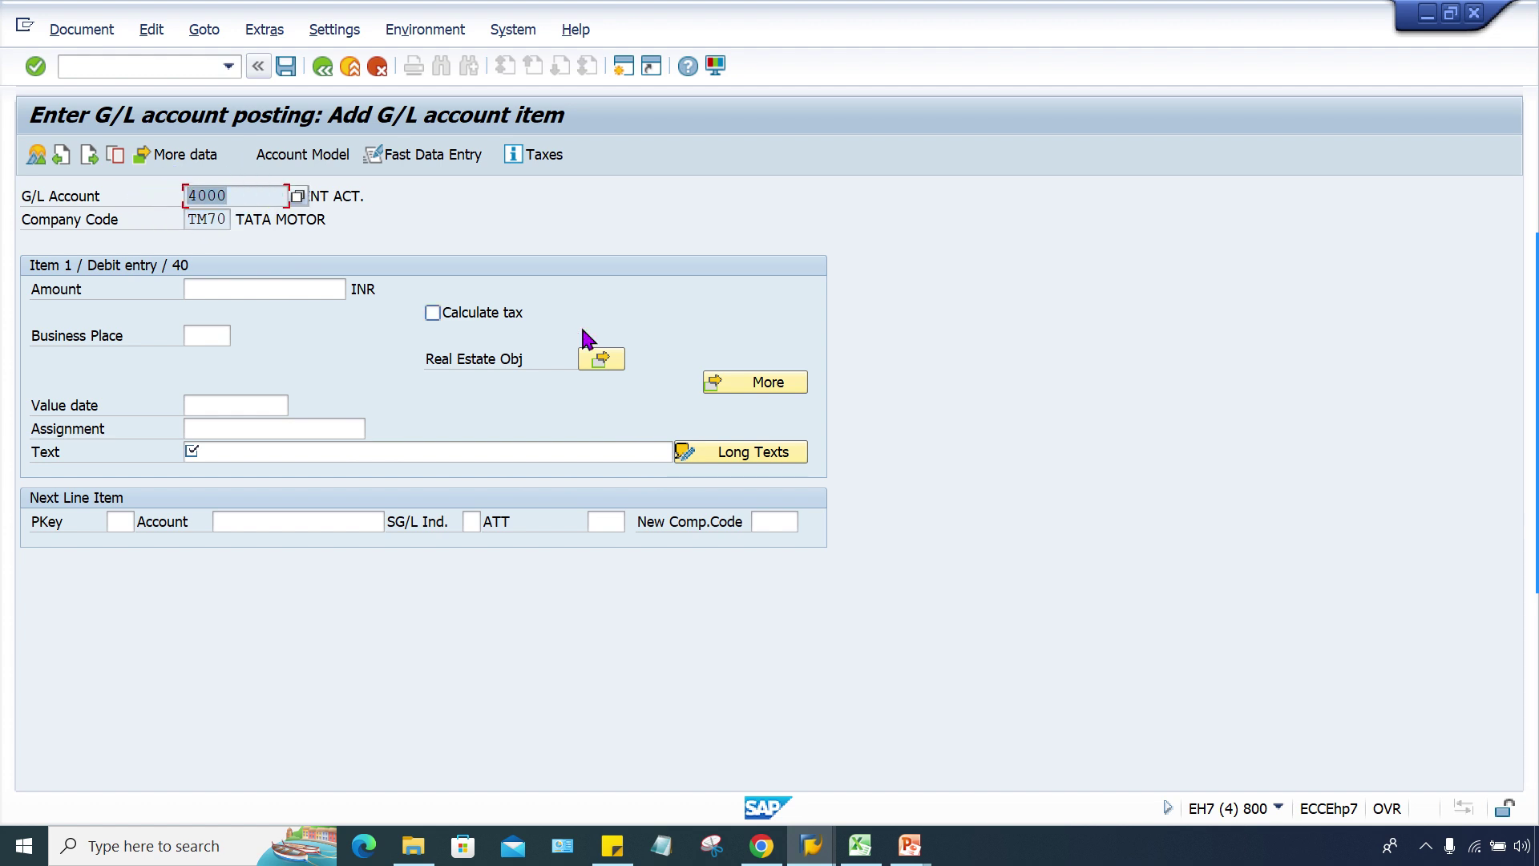
Step: Check the field status group in account 4000's master record and examine the General data settings of group G001 in variant TM70
click(811, 844)
click(868, 773)
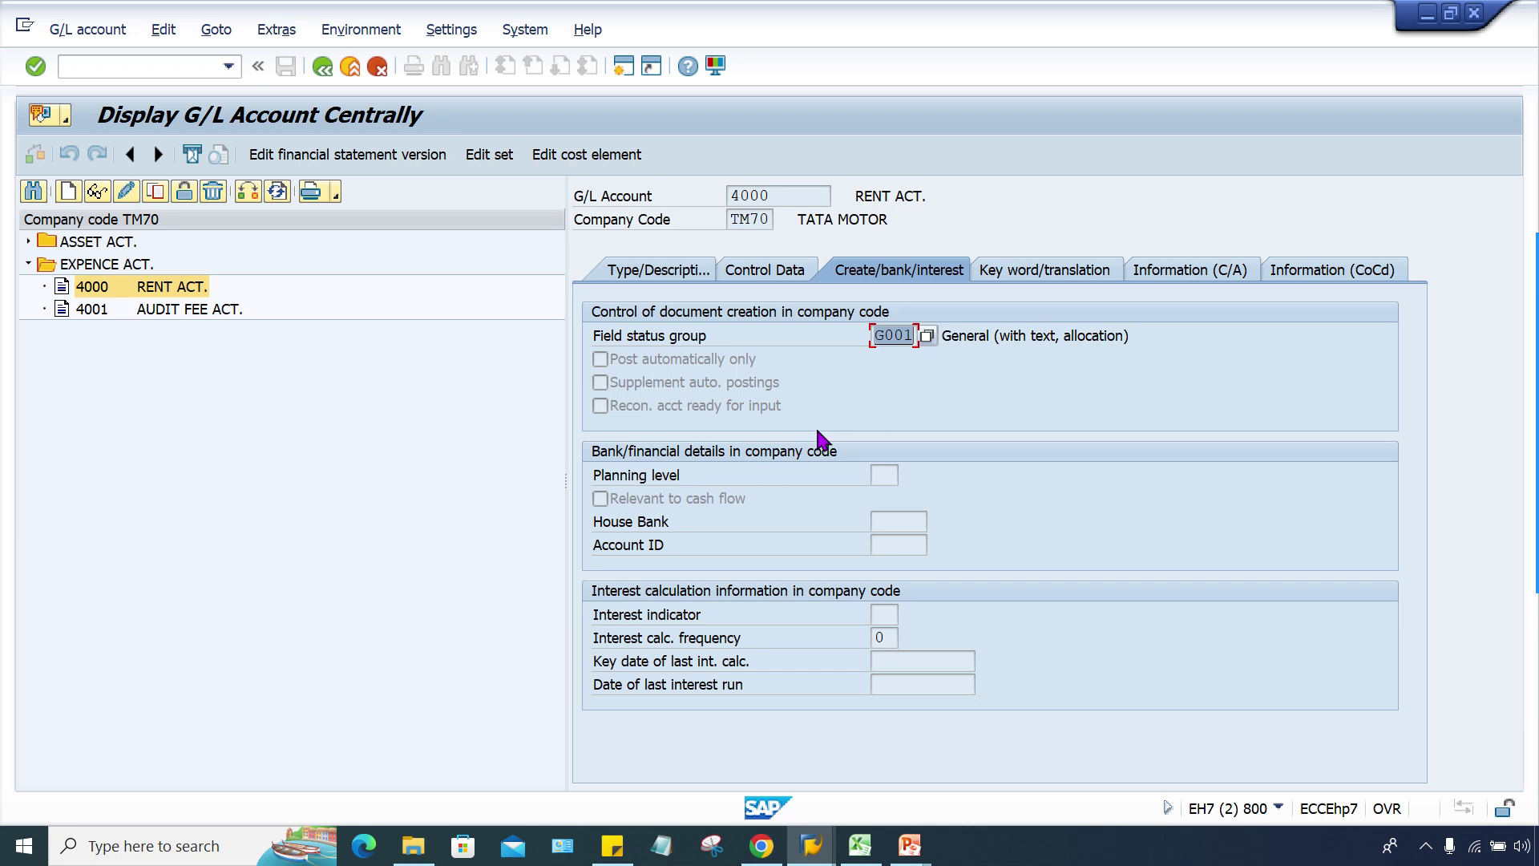
click(804, 846)
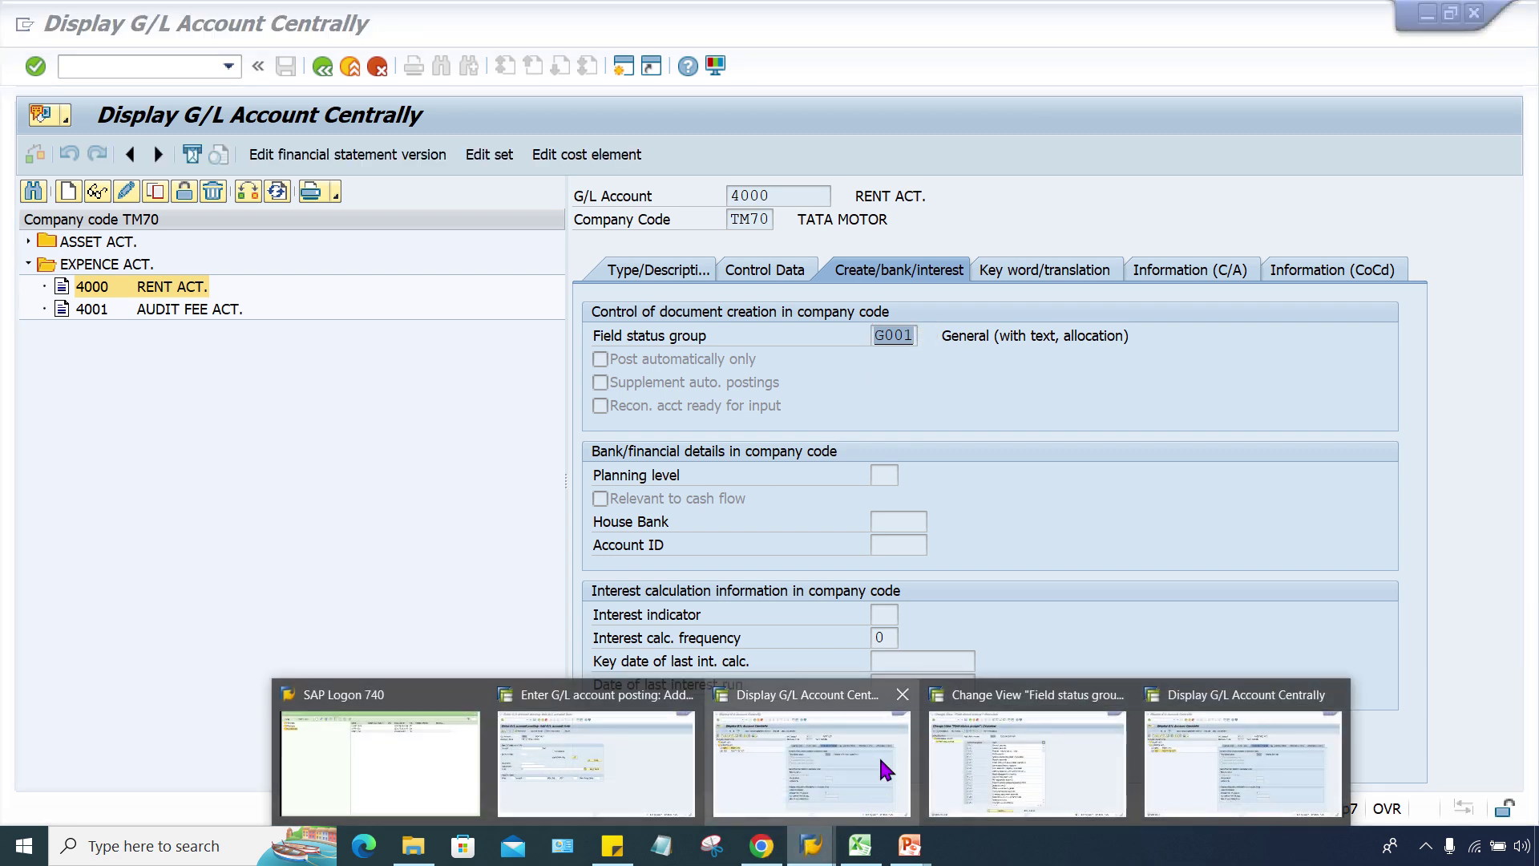
click(949, 767)
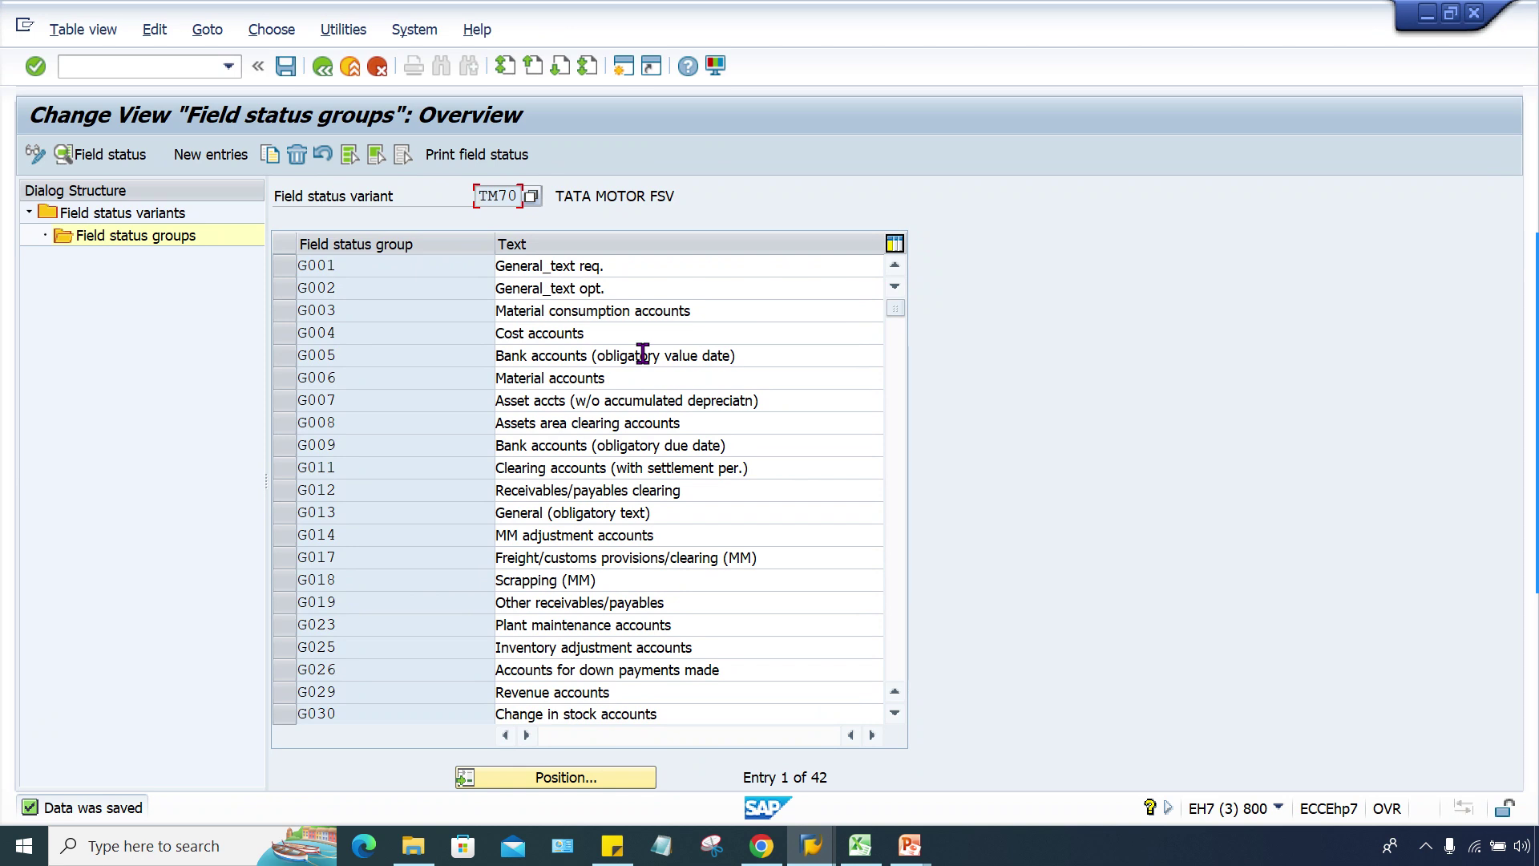
double_click(362, 265)
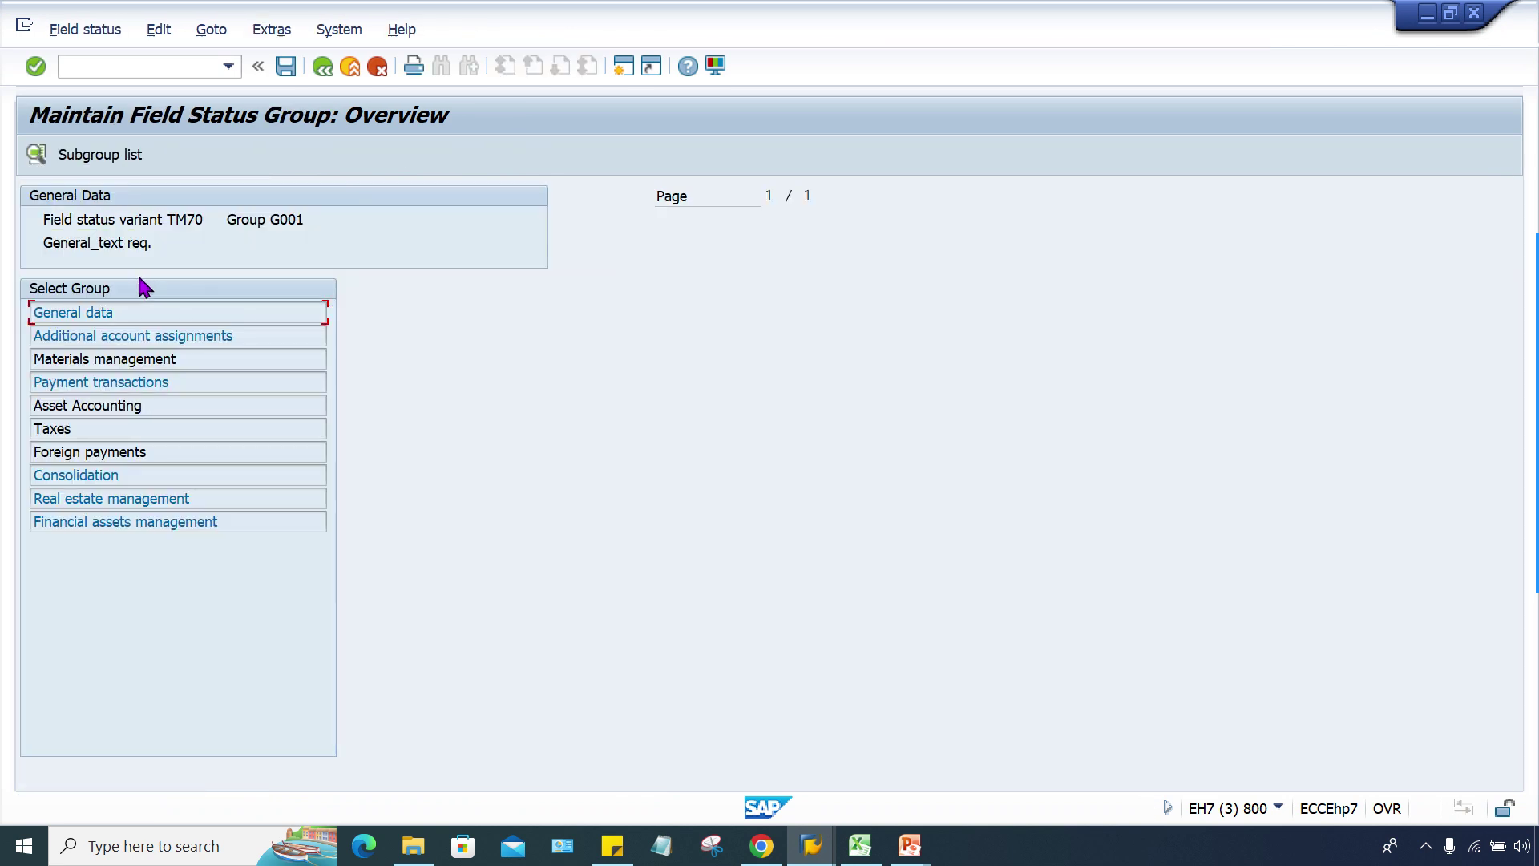
click(113, 310)
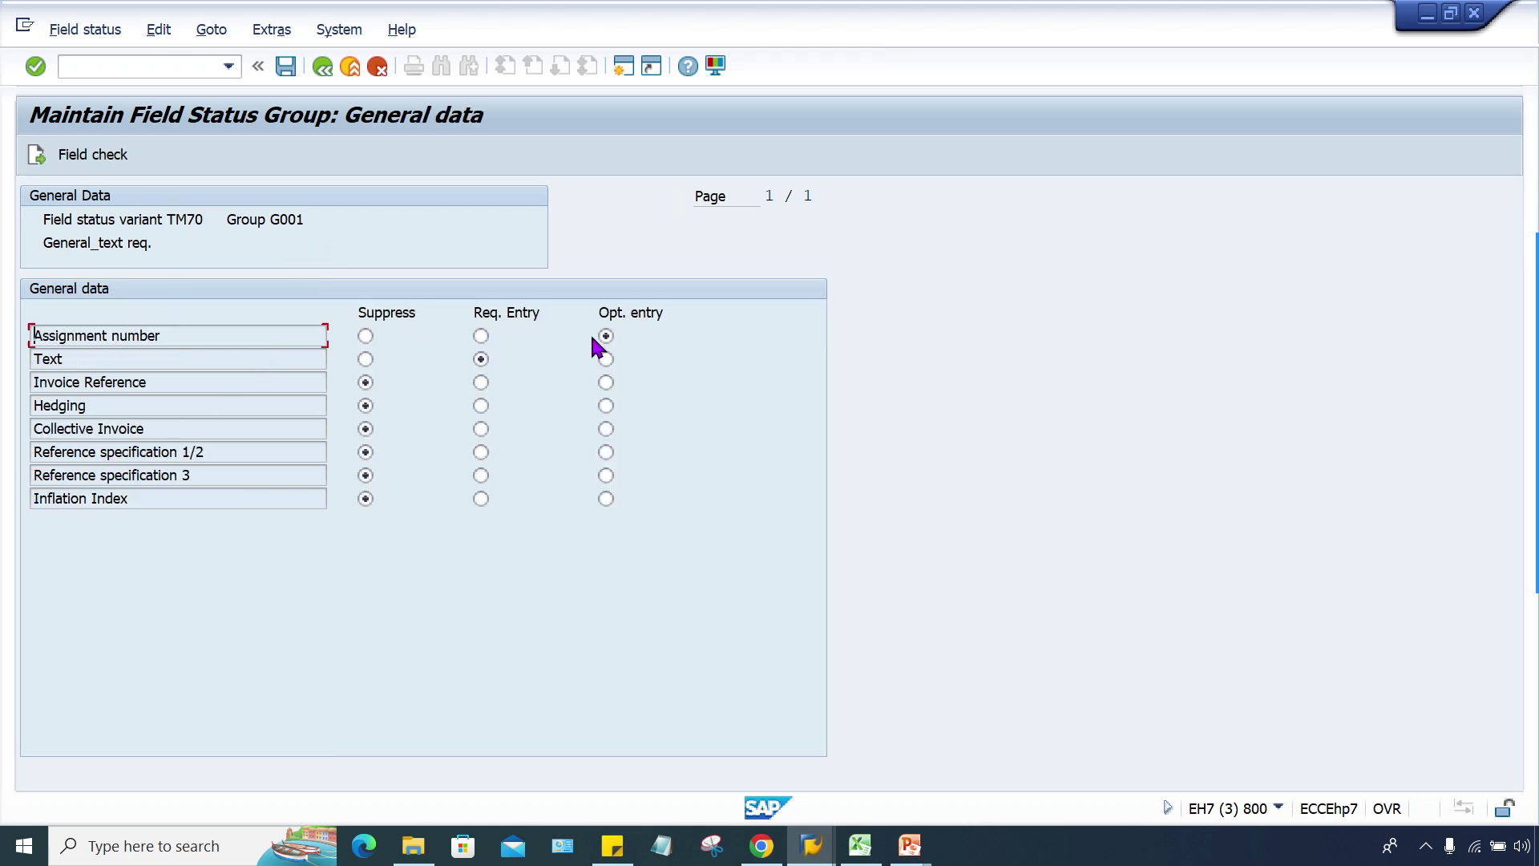
Step: Recheck the Text field in the posting session's debit item and switch to the Basic Settings presentation in PowerPoint
click(812, 844)
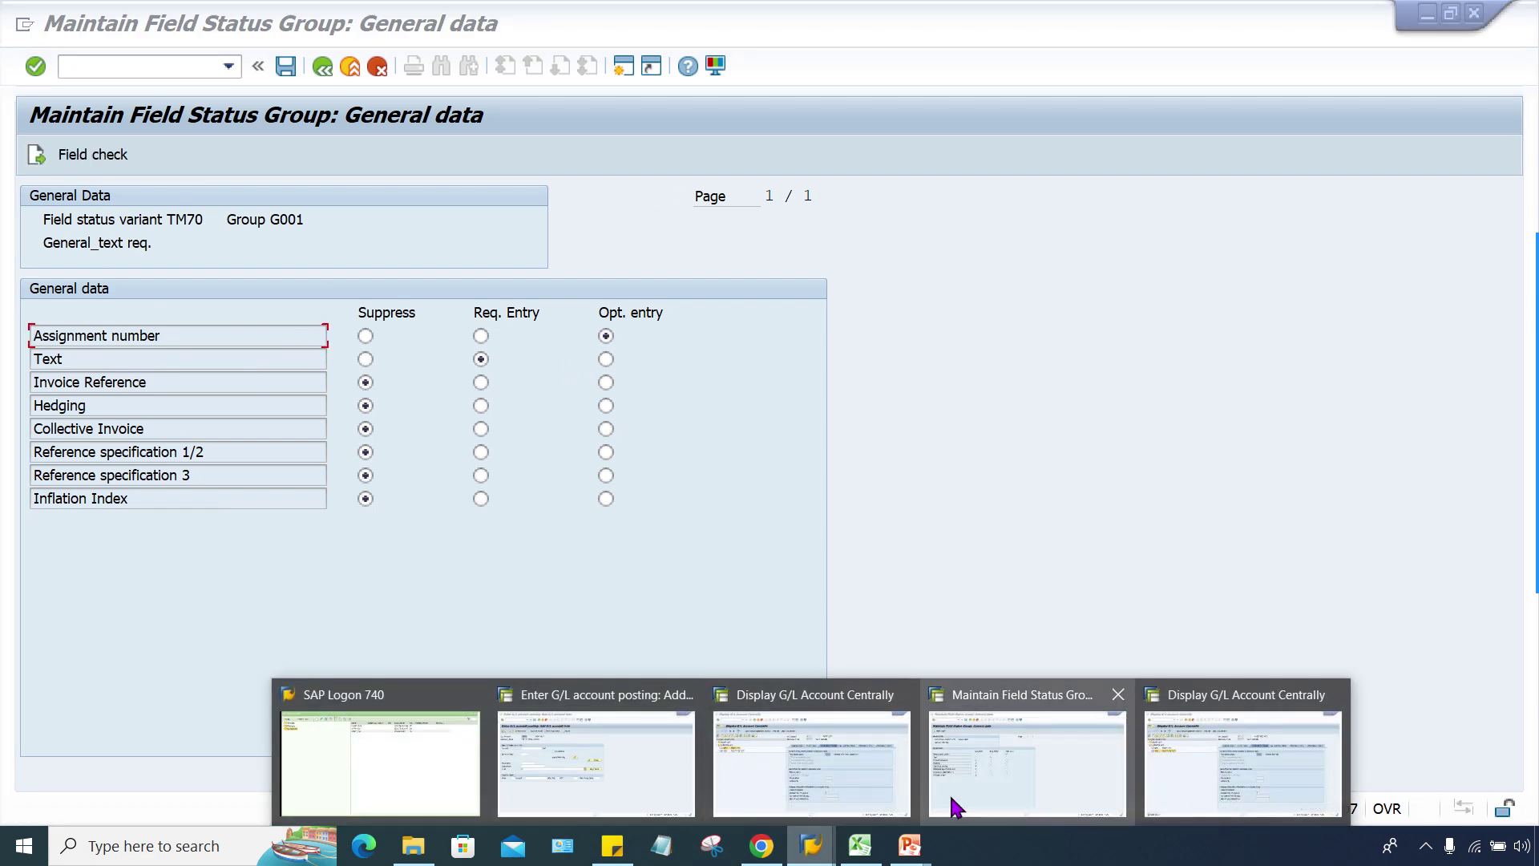
click(623, 774)
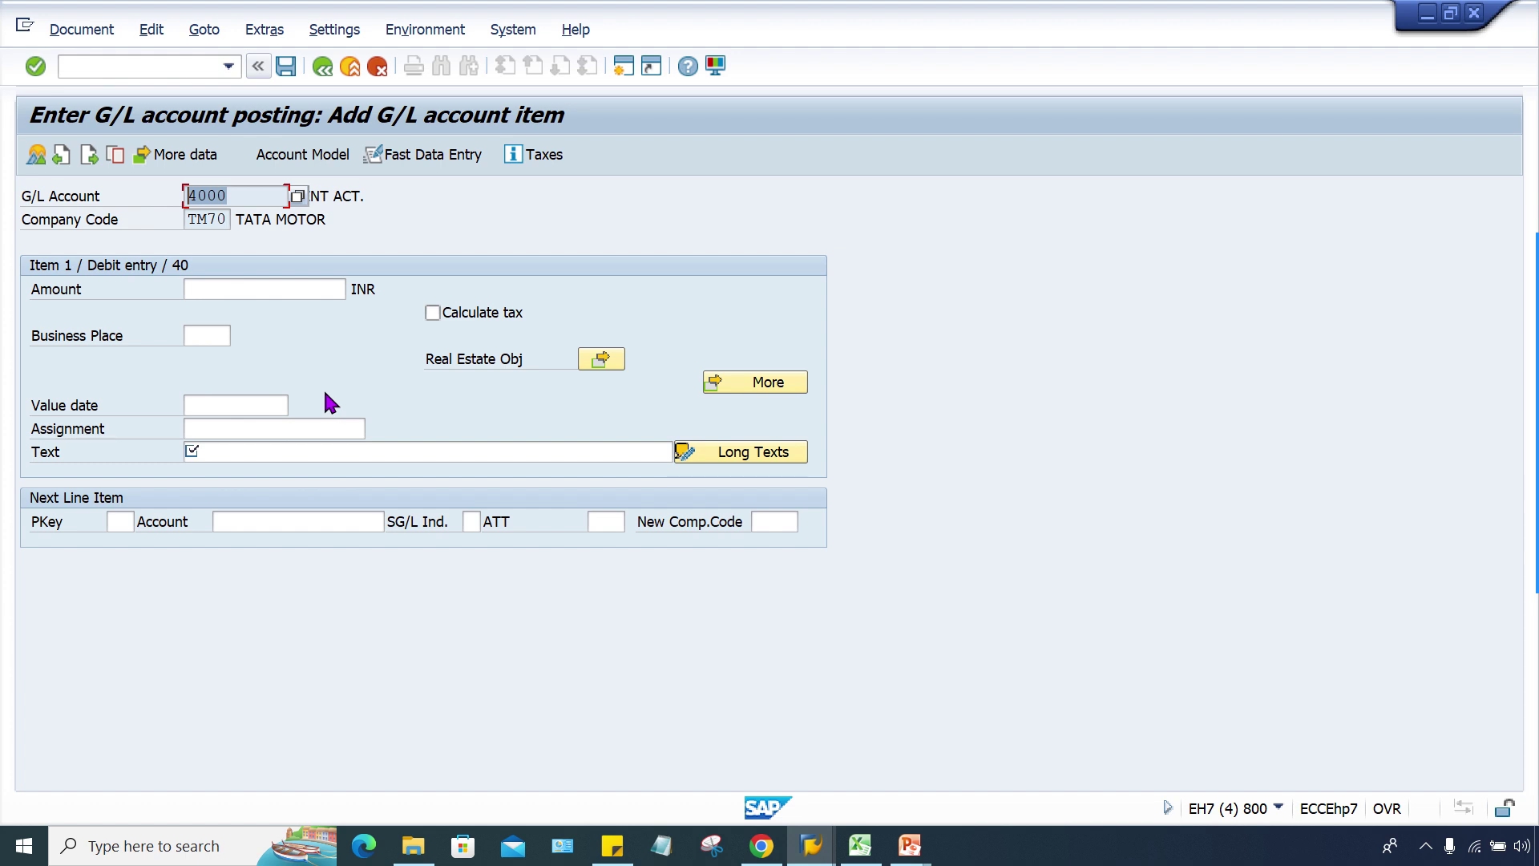
click(910, 848)
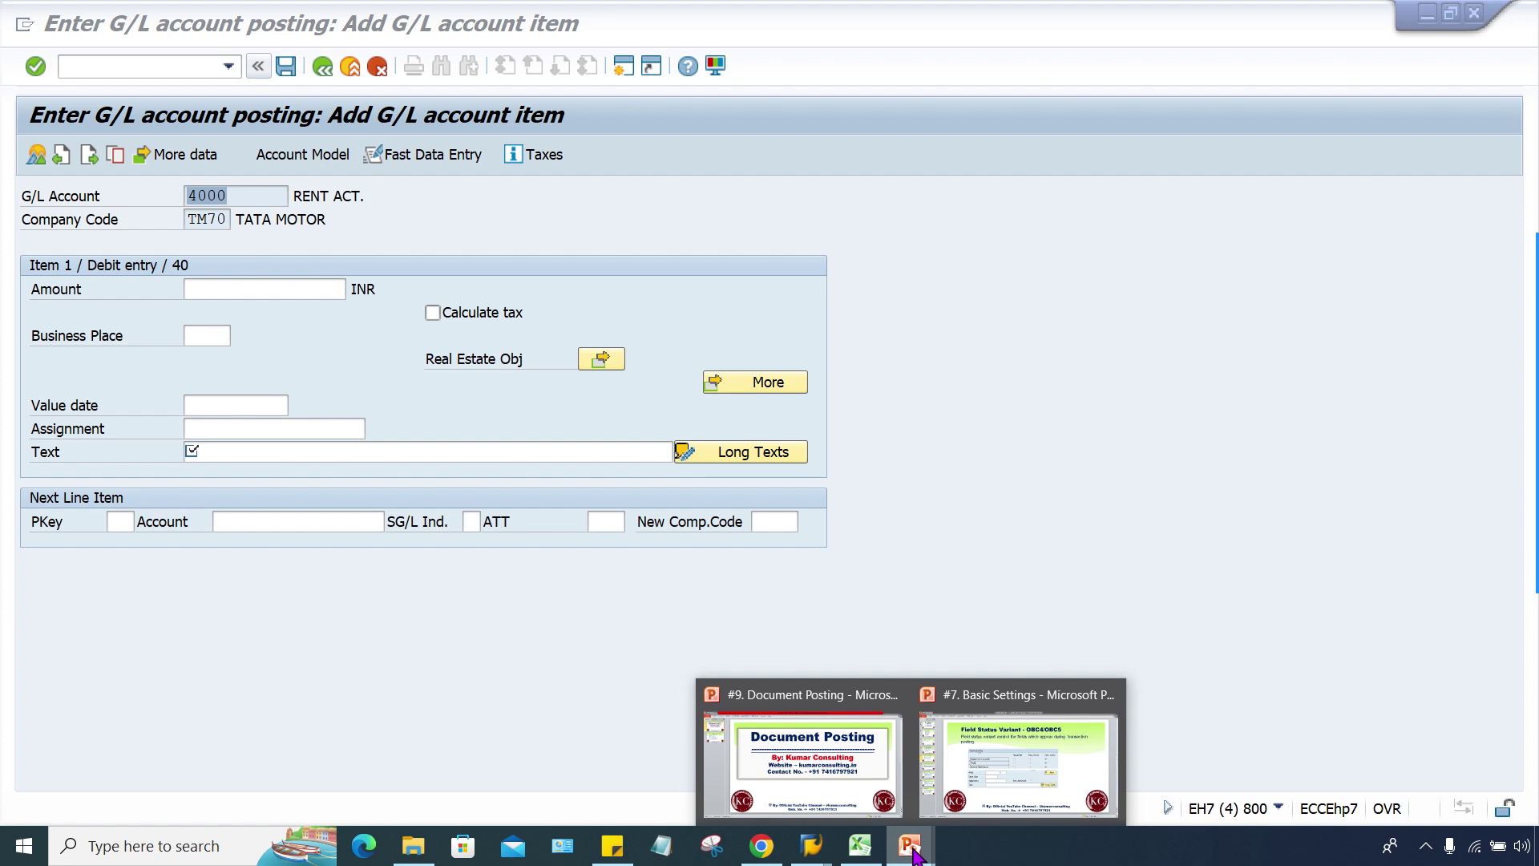
click(1014, 765)
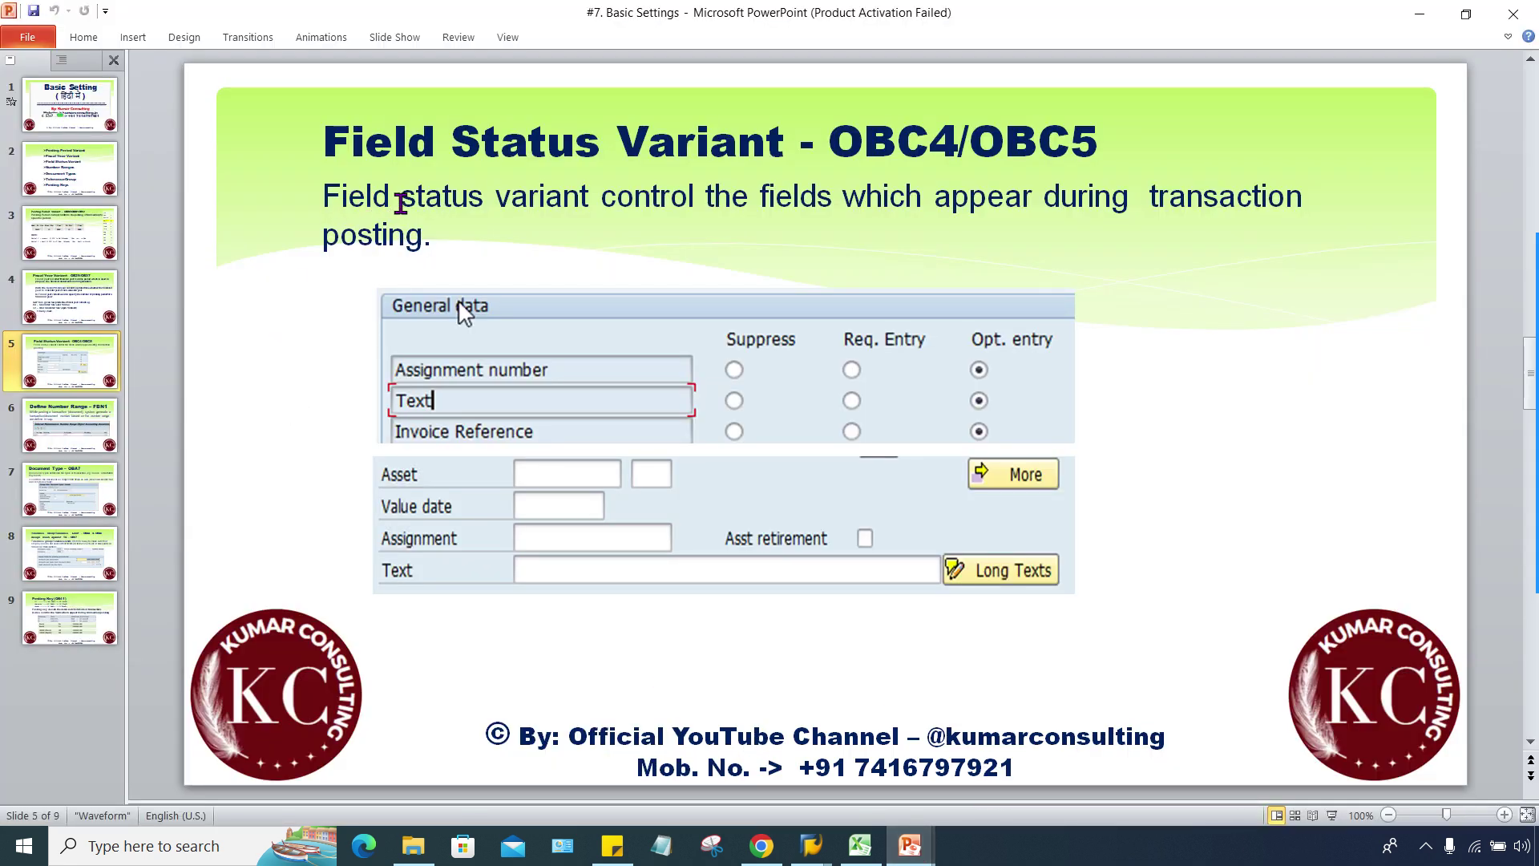